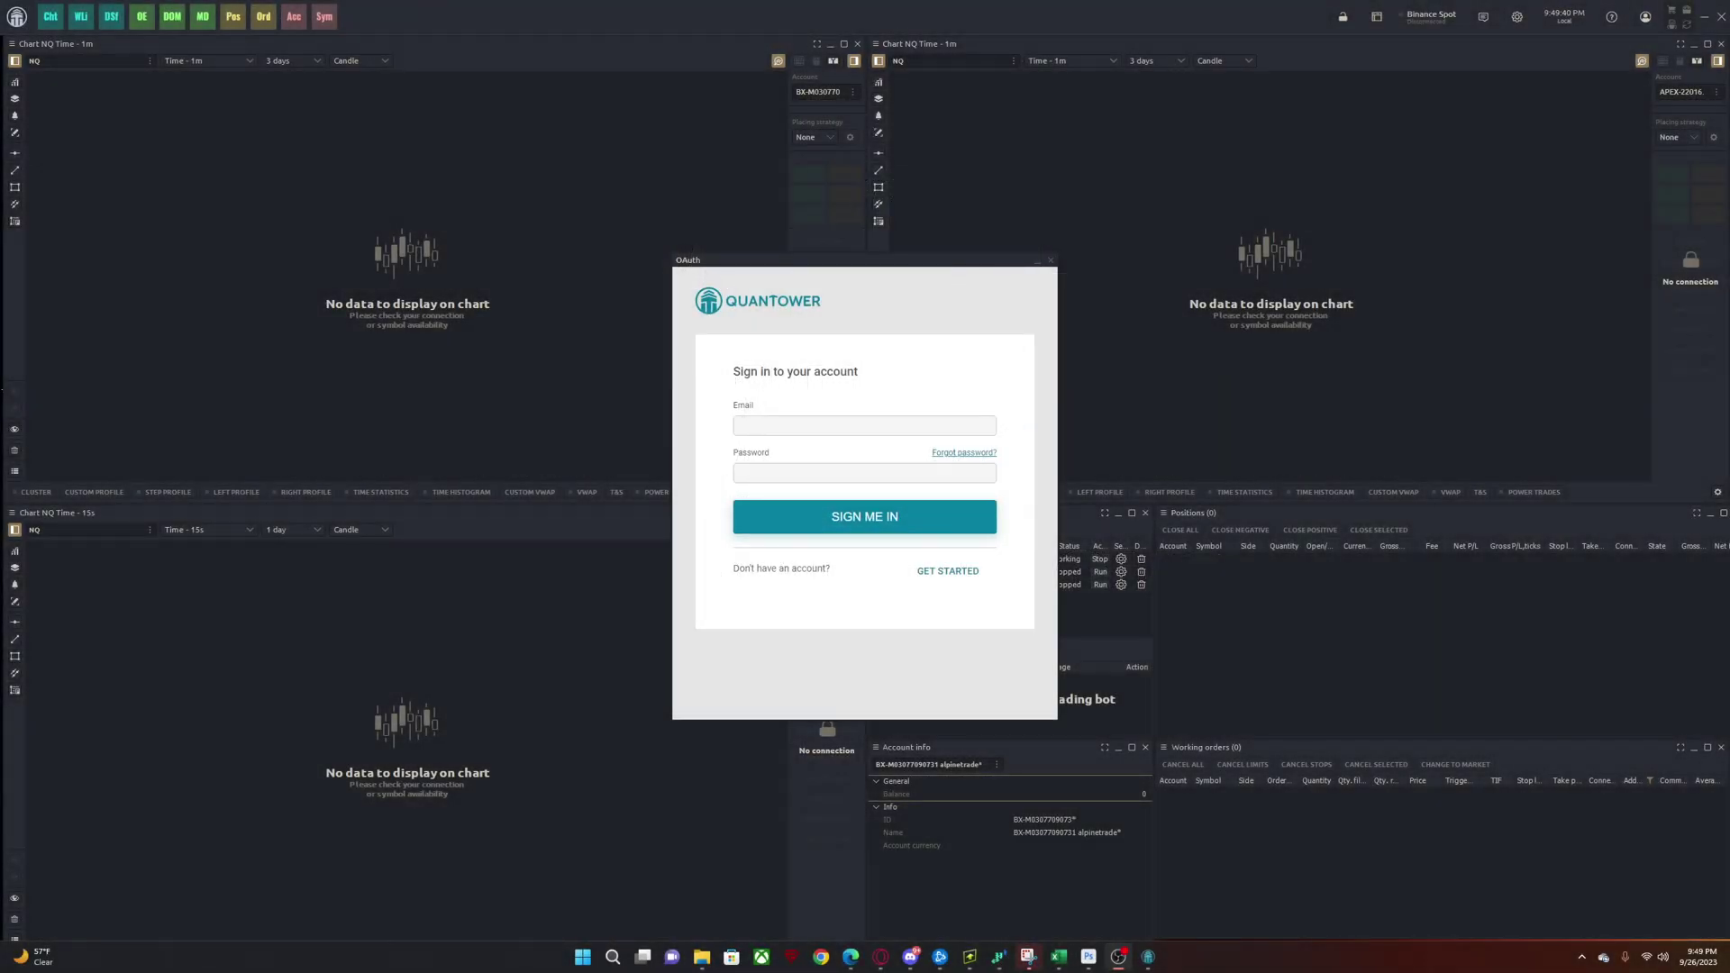
- Open the Quantower pricing page and set Advanced features to 6 months at $120
mouse_move(851, 957)
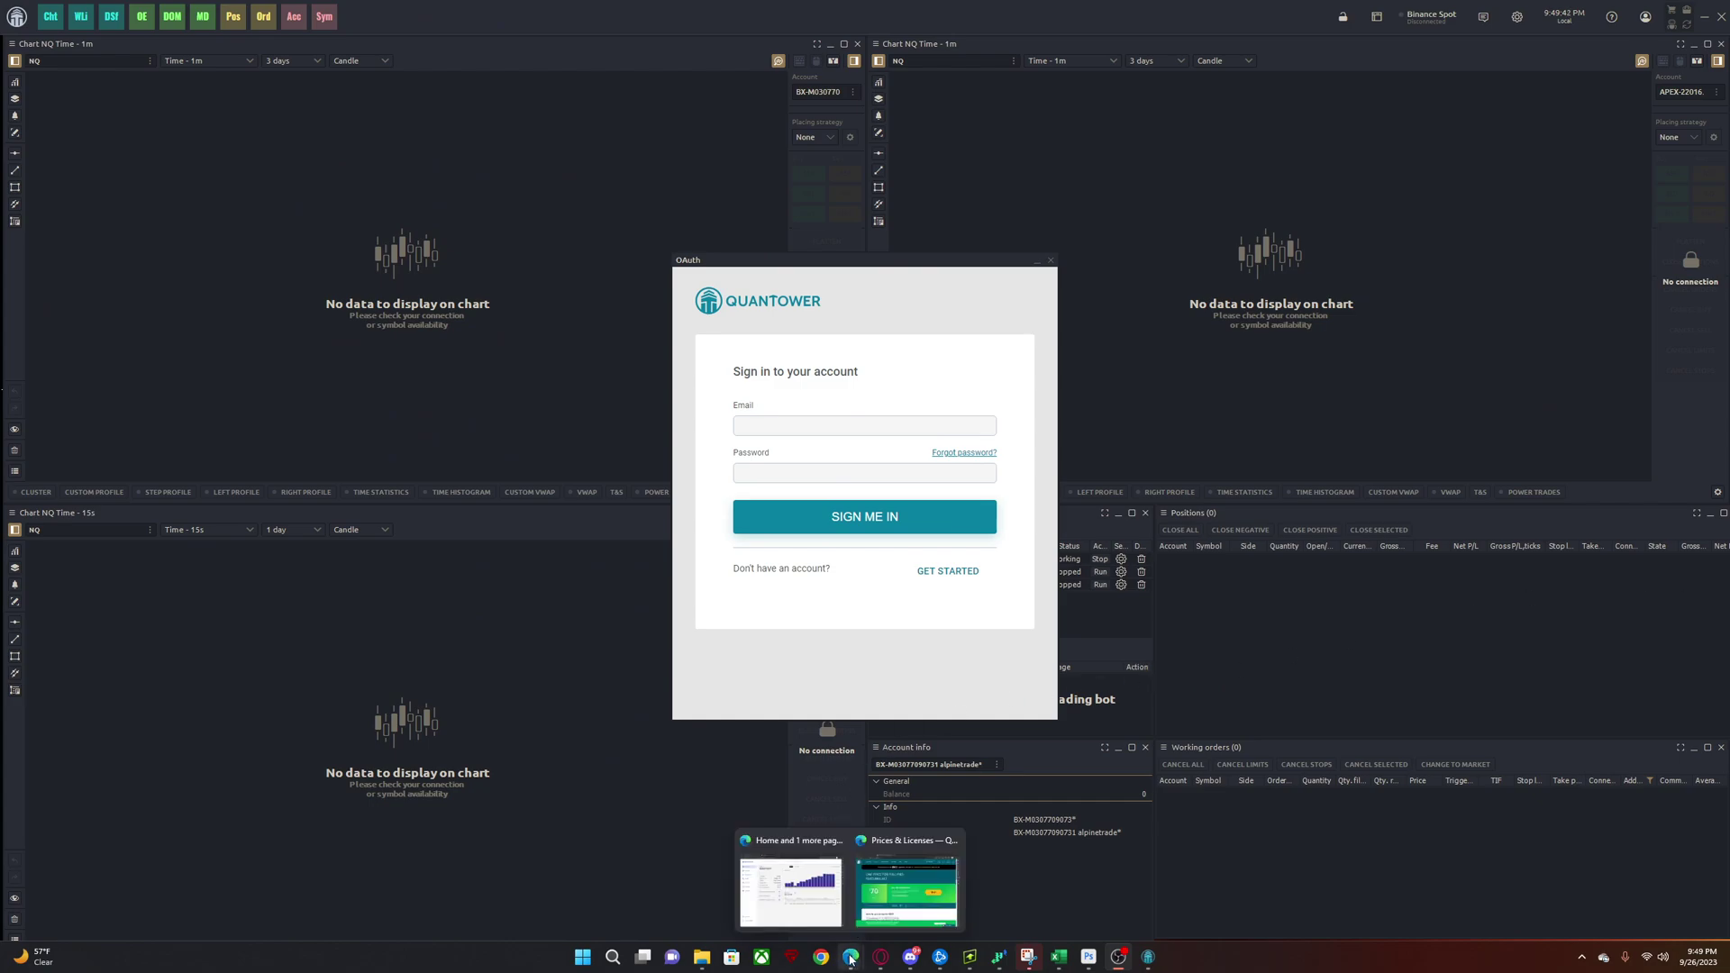
click(892, 906)
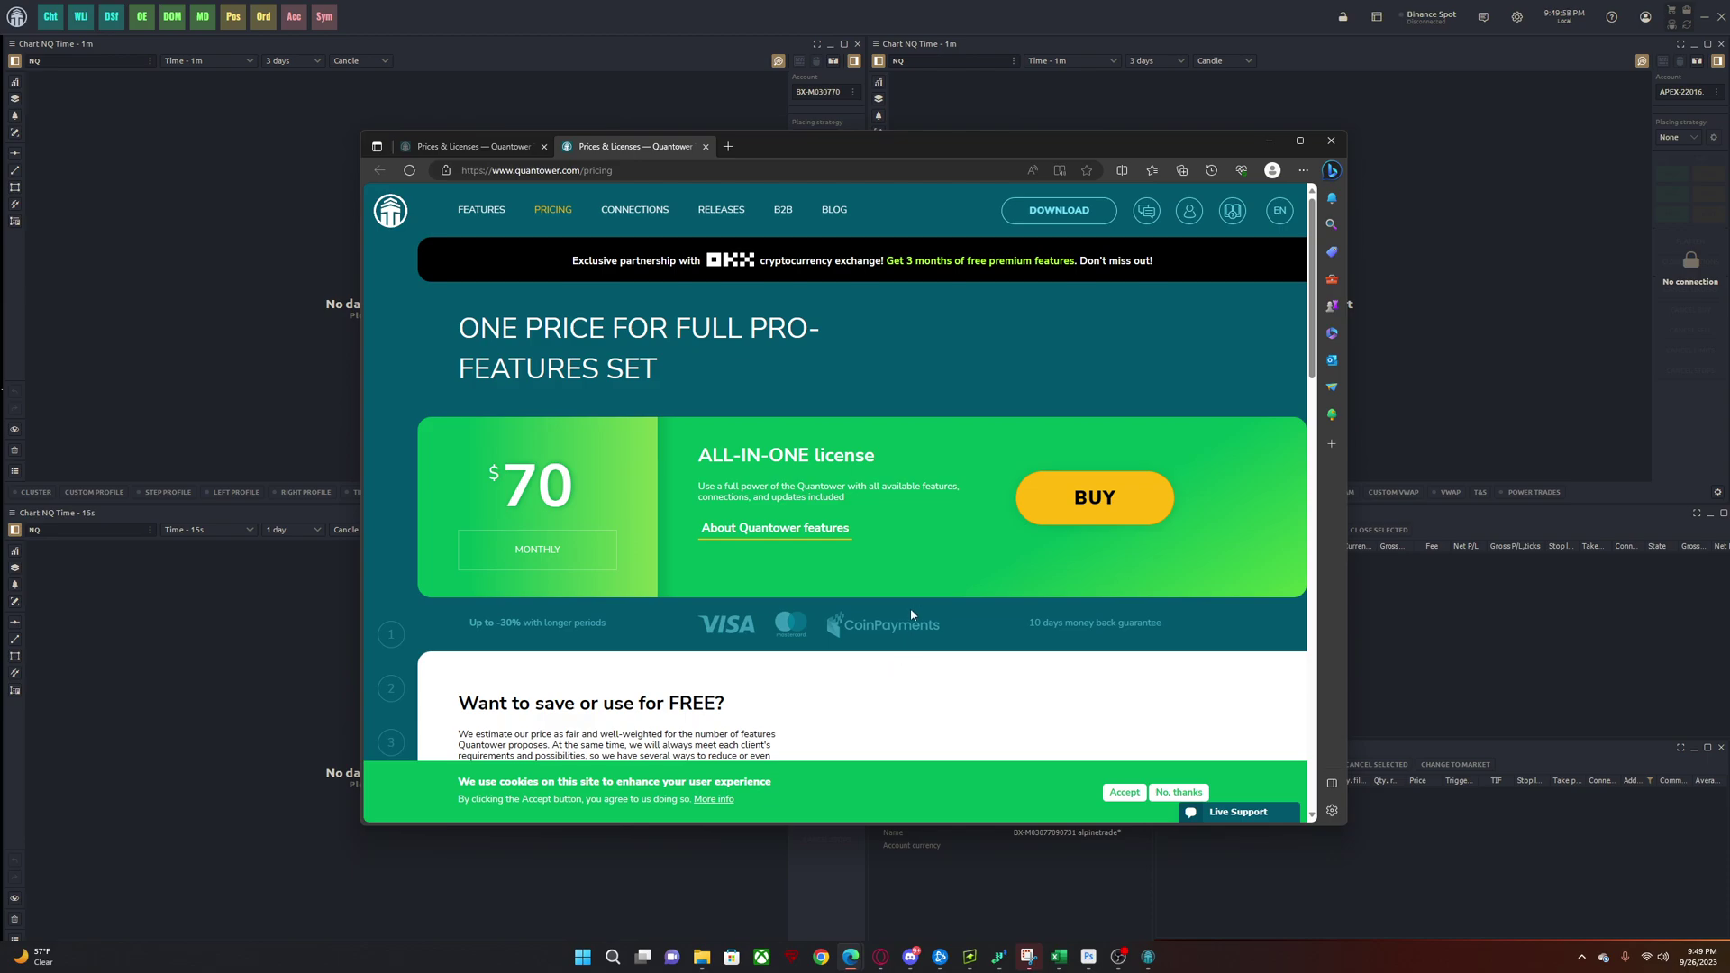
scroll(808, 448, down, 12)
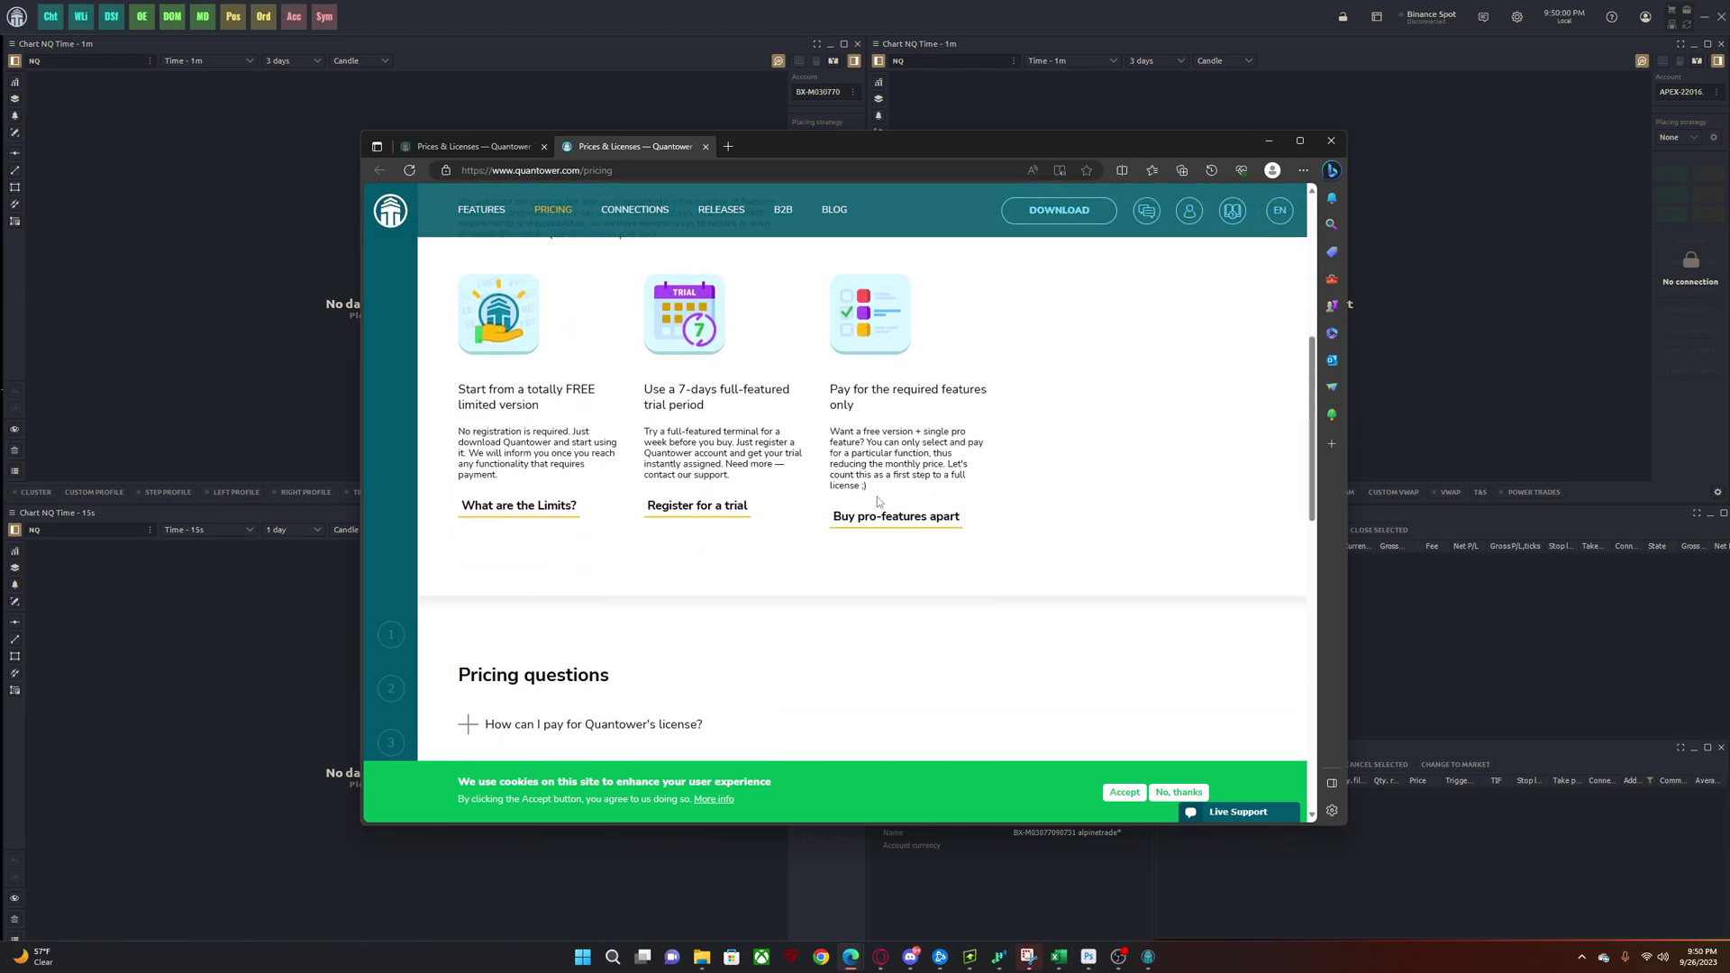
scroll(793, 577, down, 1)
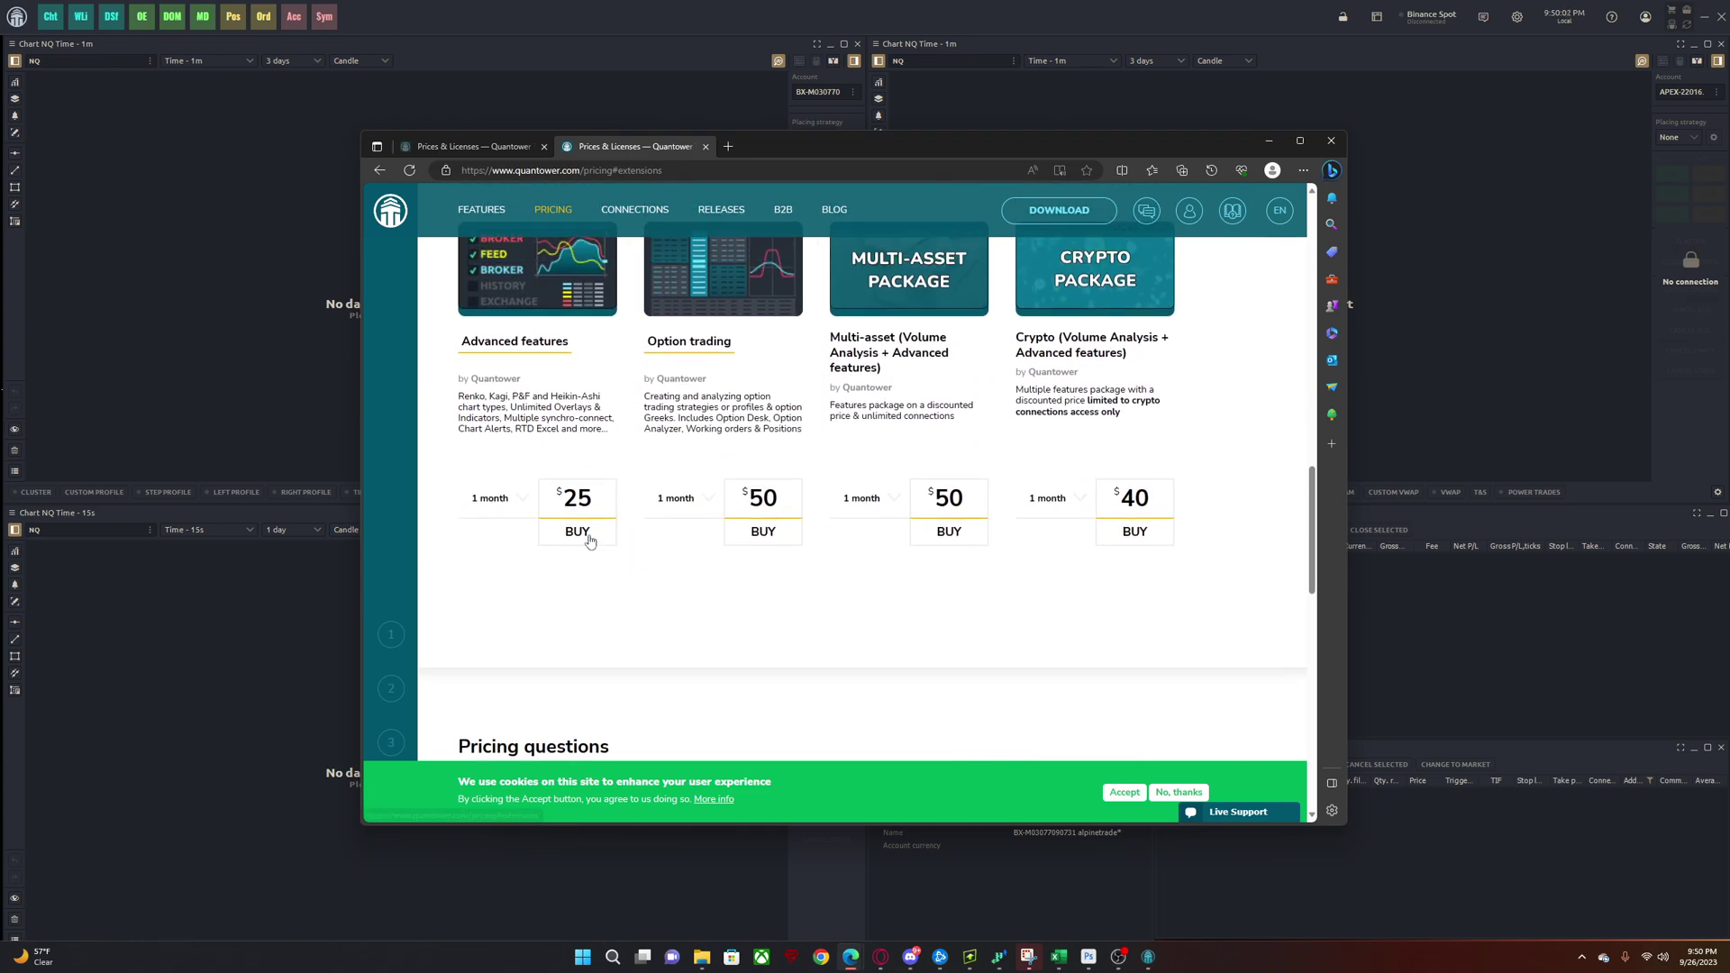
scroll(586, 559, up, 1)
click(495, 660)
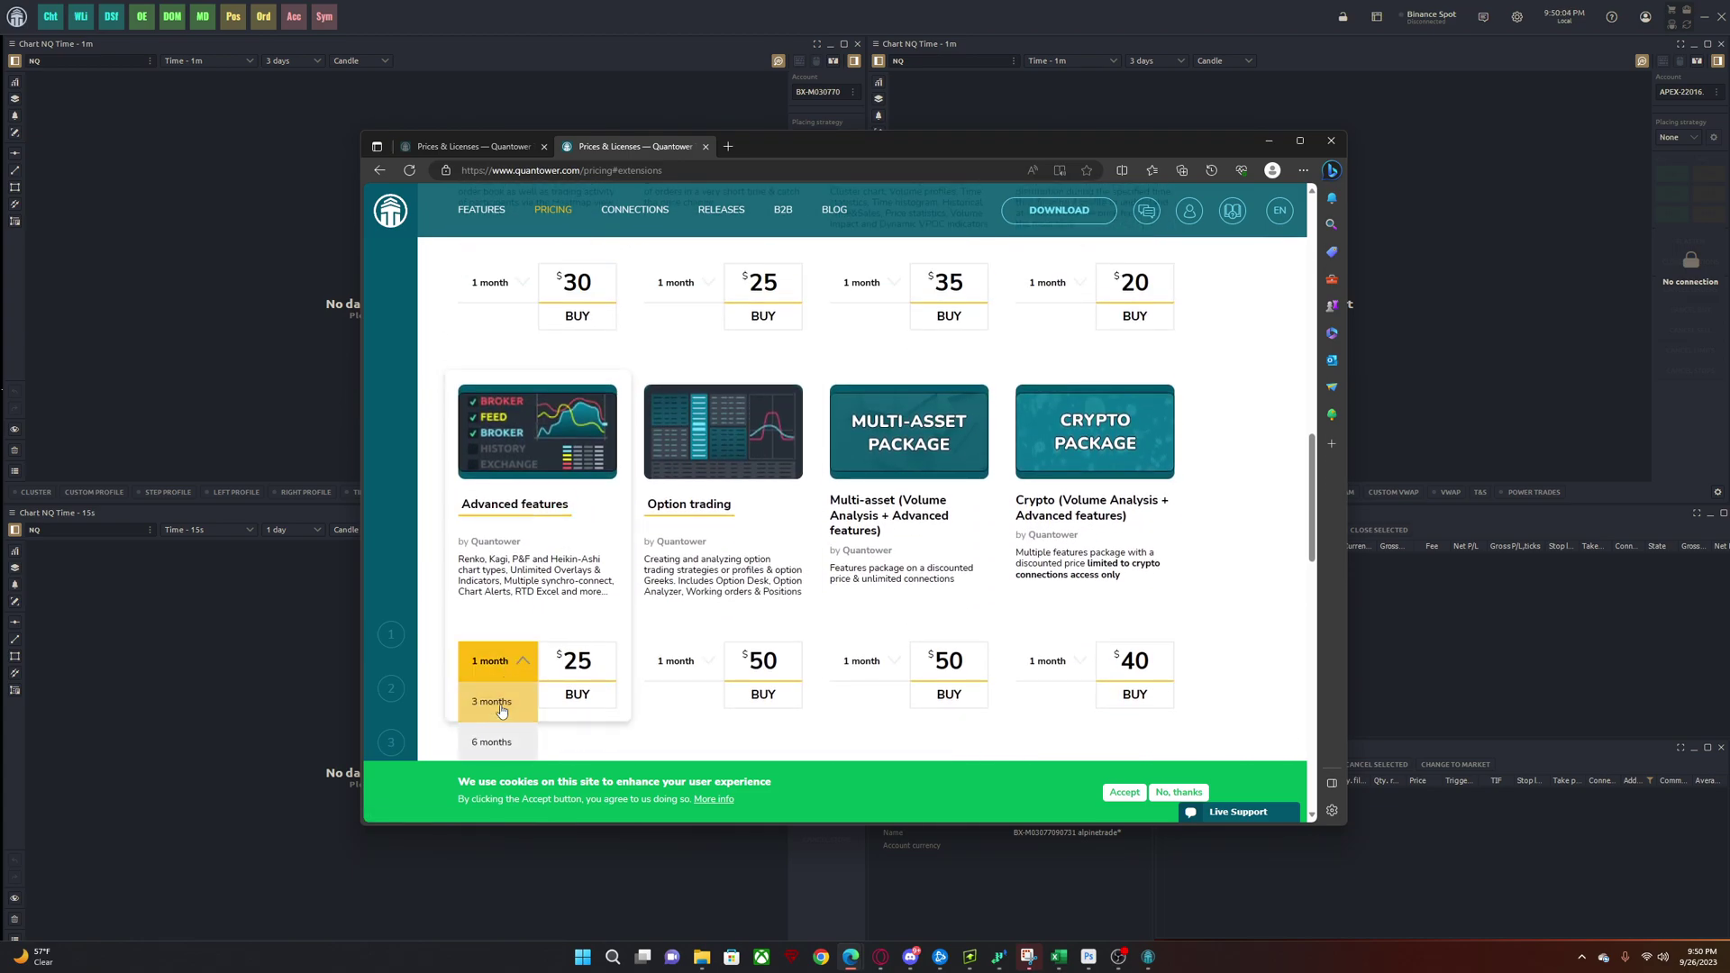
click(496, 721)
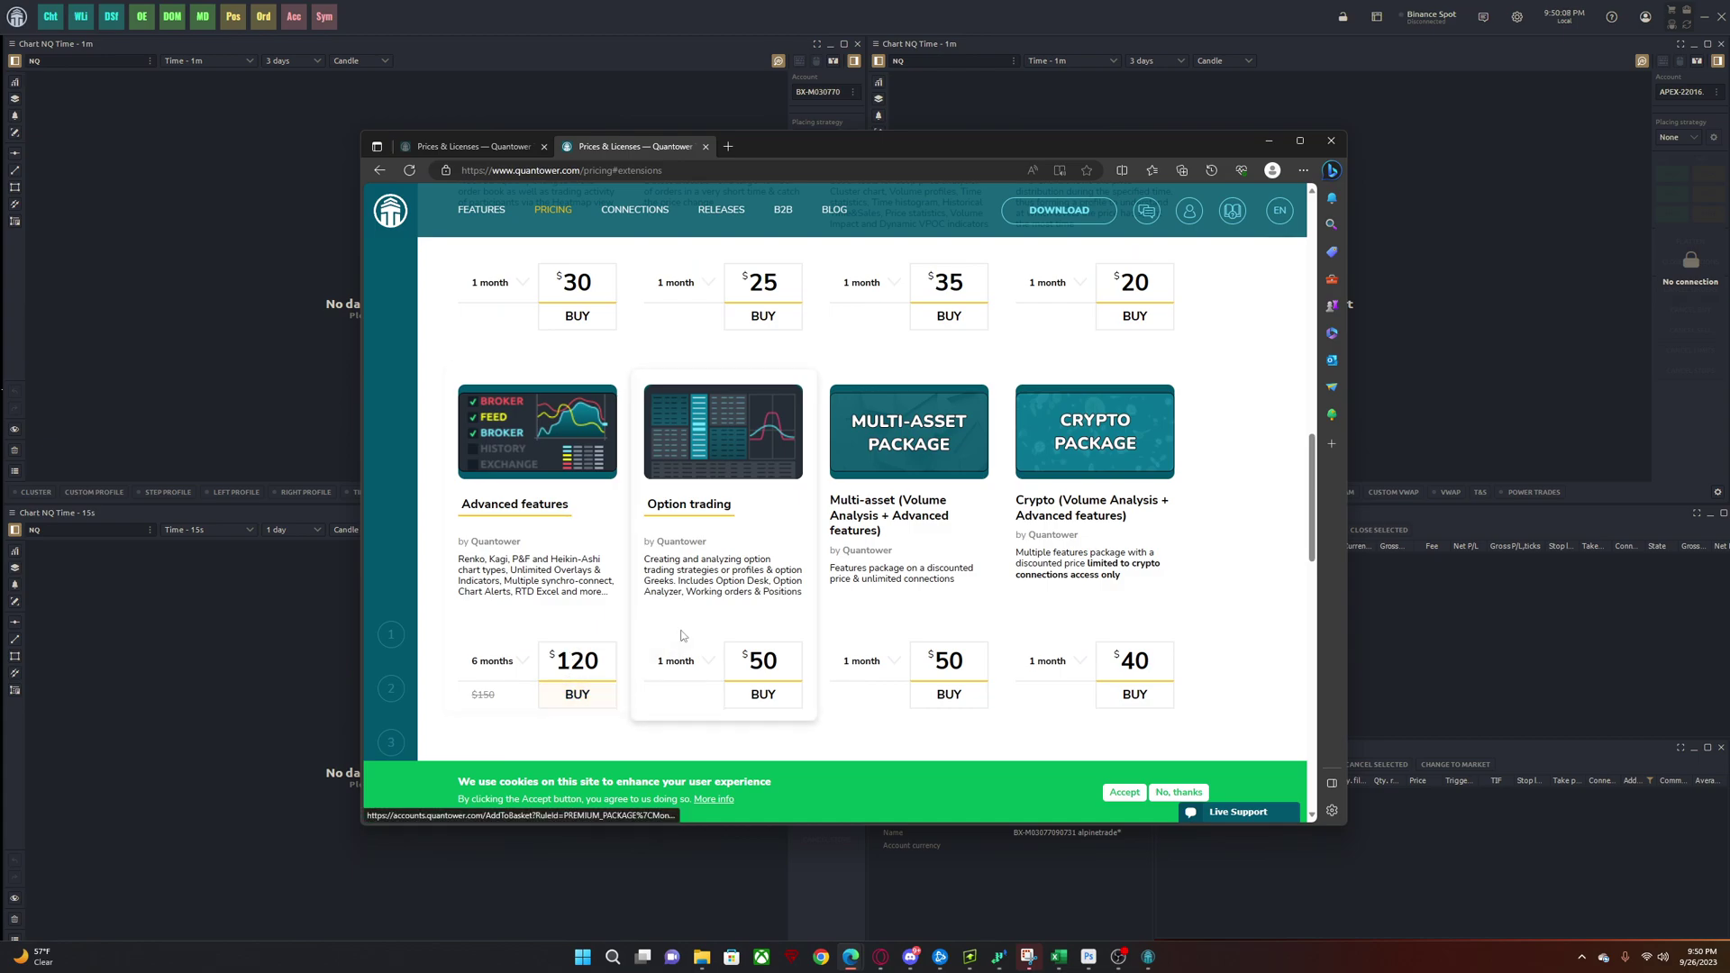
- Return to Quantower and sign in with the account e-mail address and password
click(1271, 141)
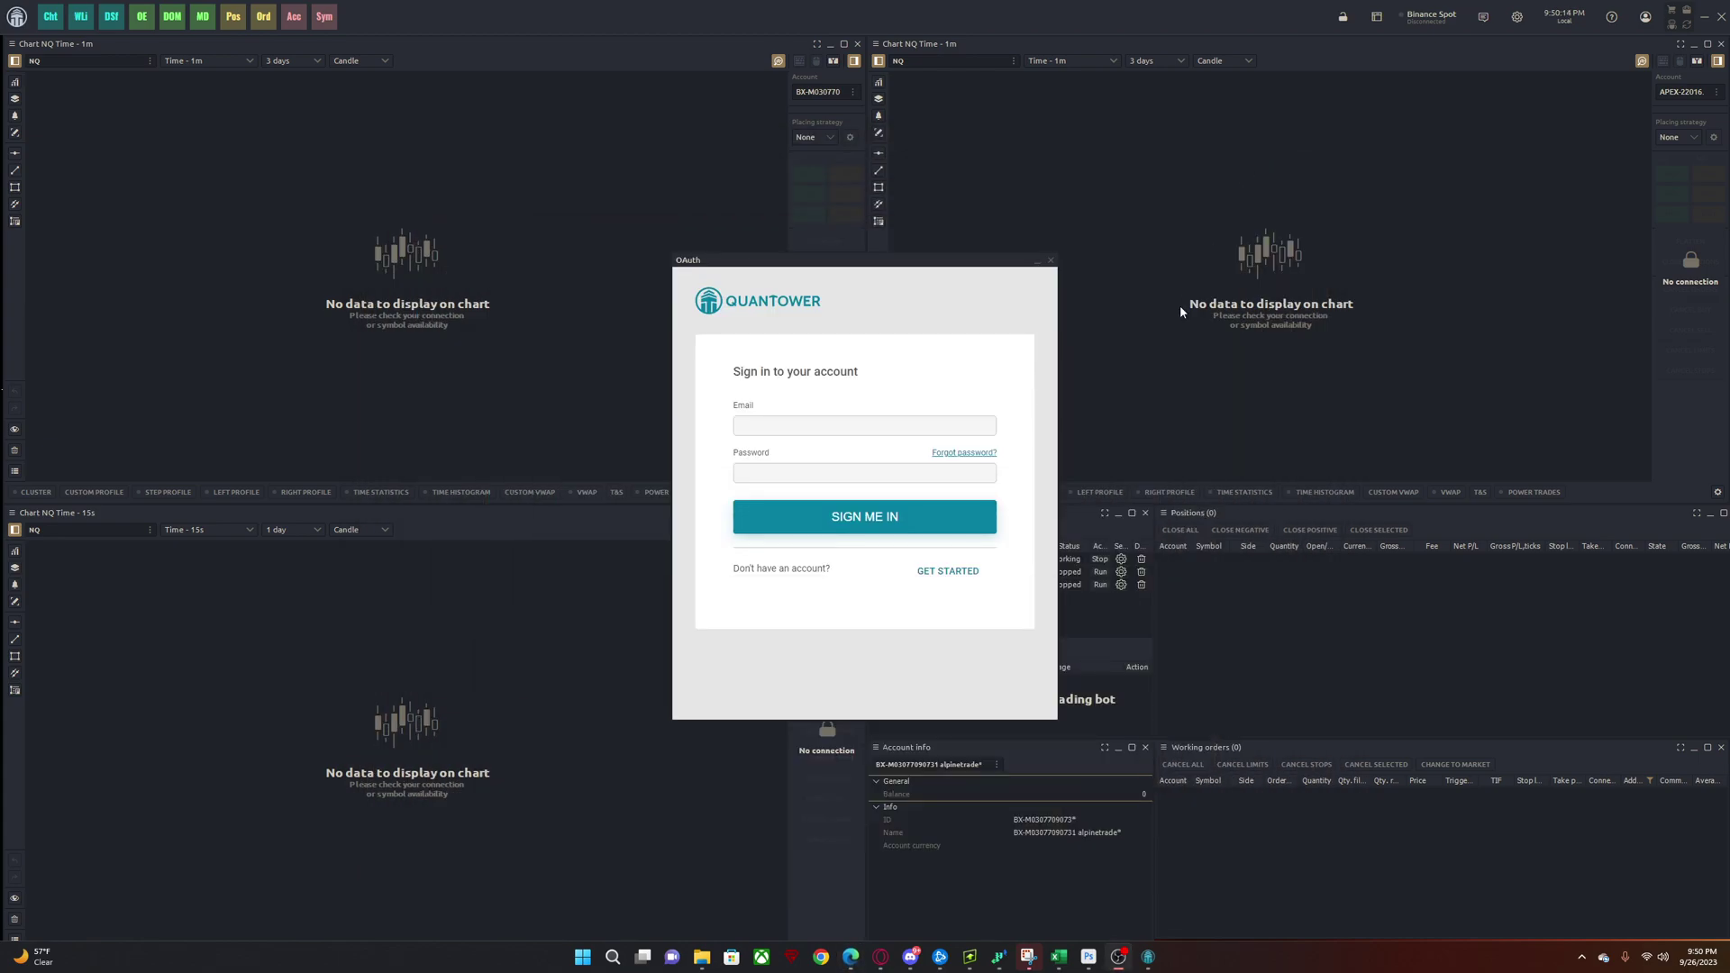
click(935, 423)
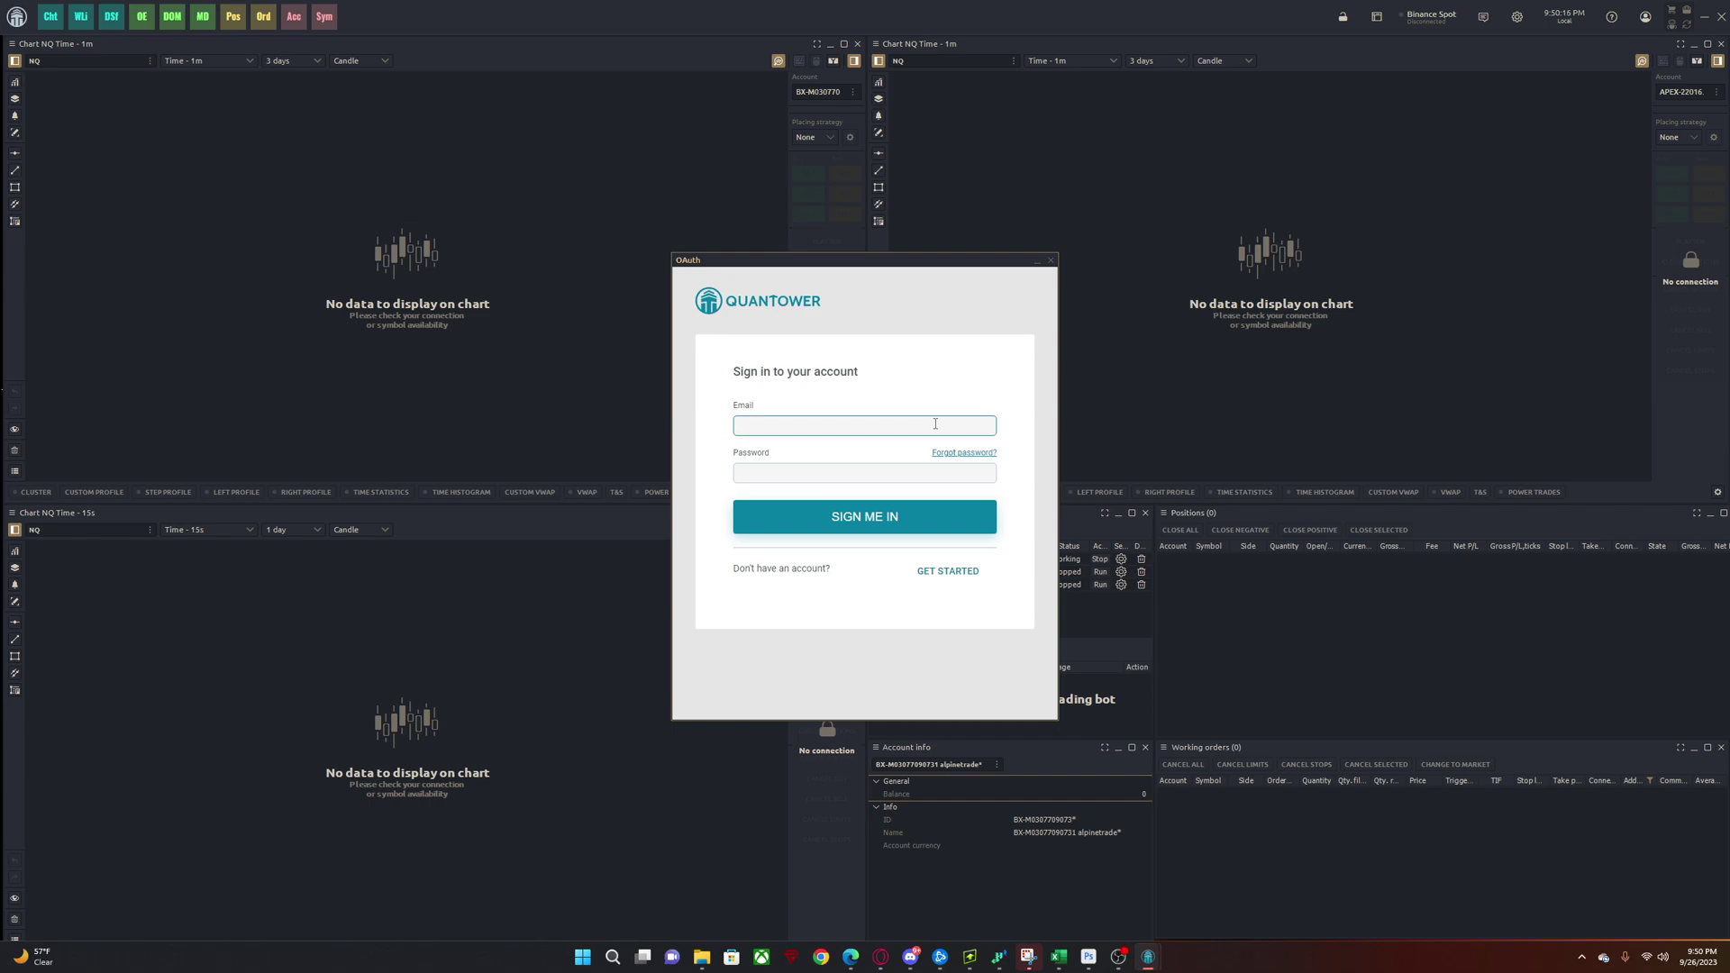
key(Tab)
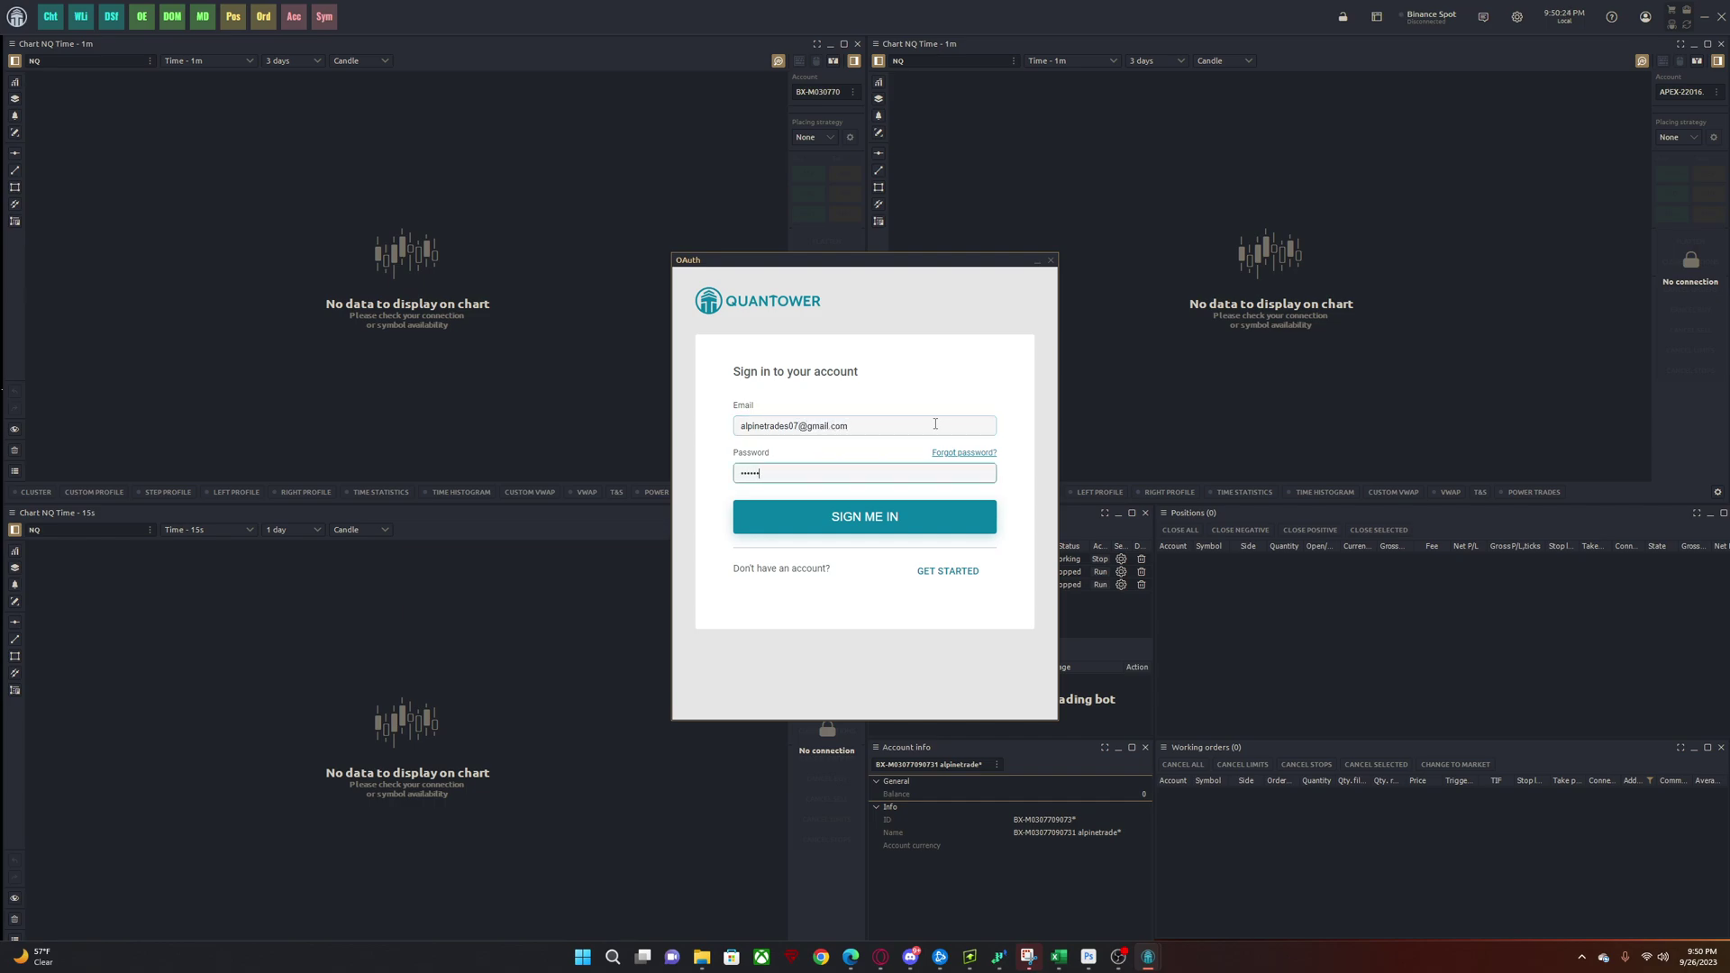
key(Return)
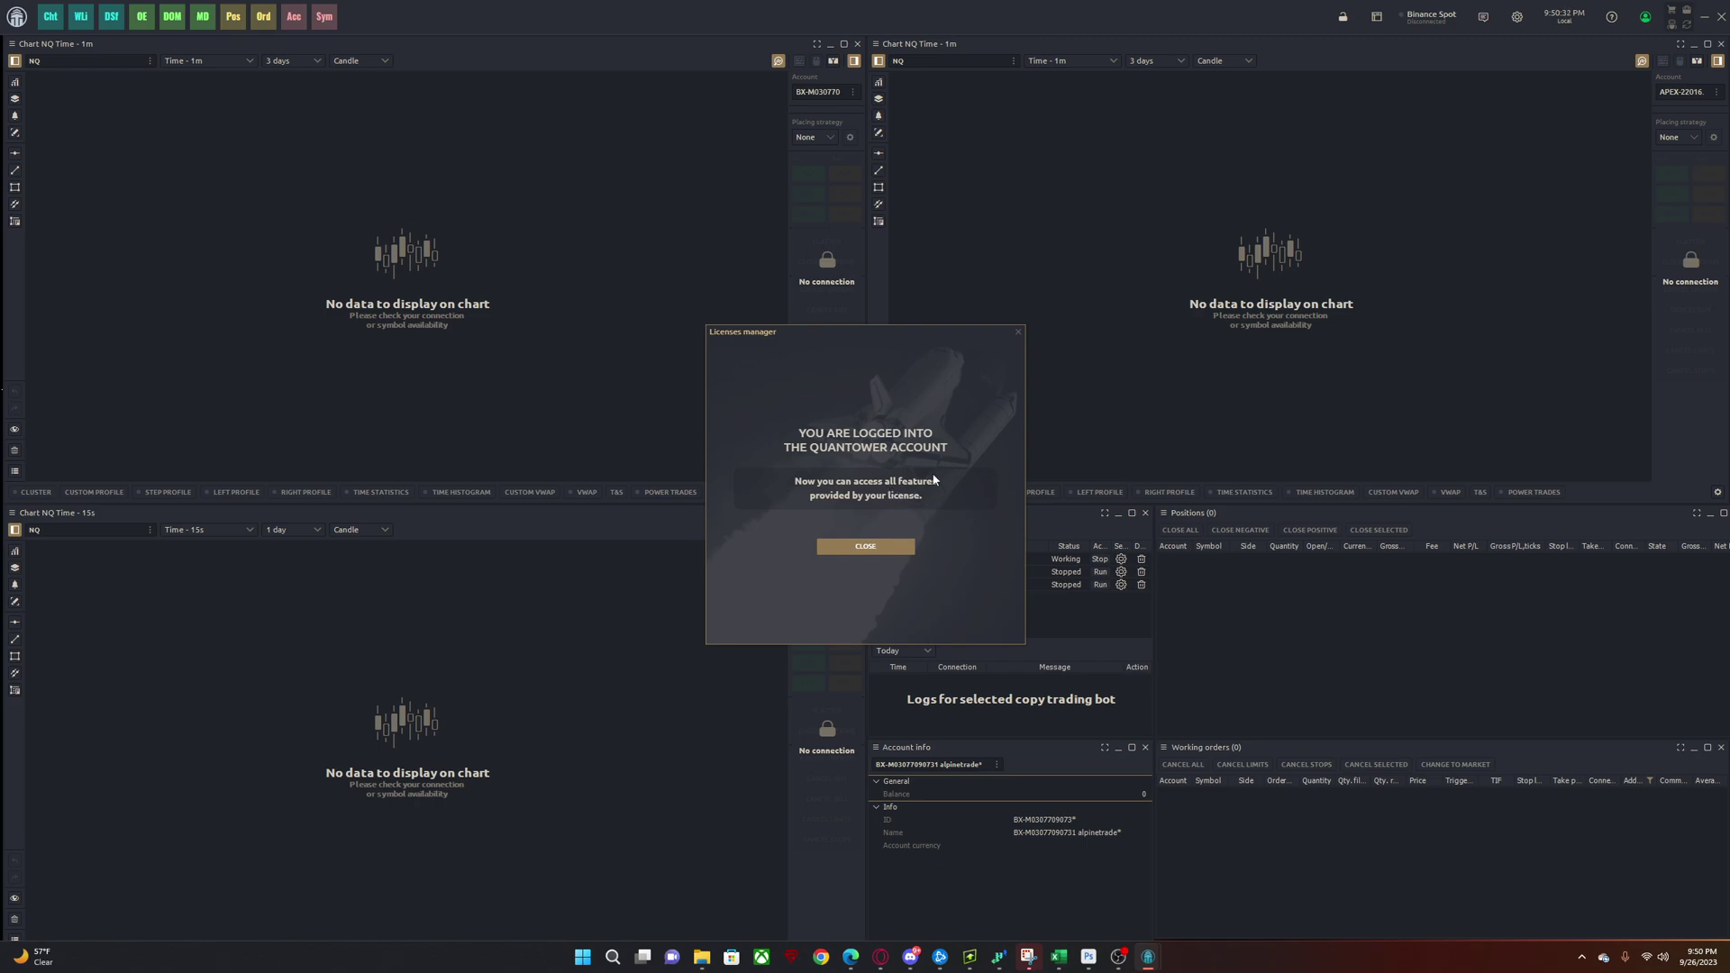
- Dismiss the login confirmation and list the saved Rithmic connections in the connections window
click(867, 547)
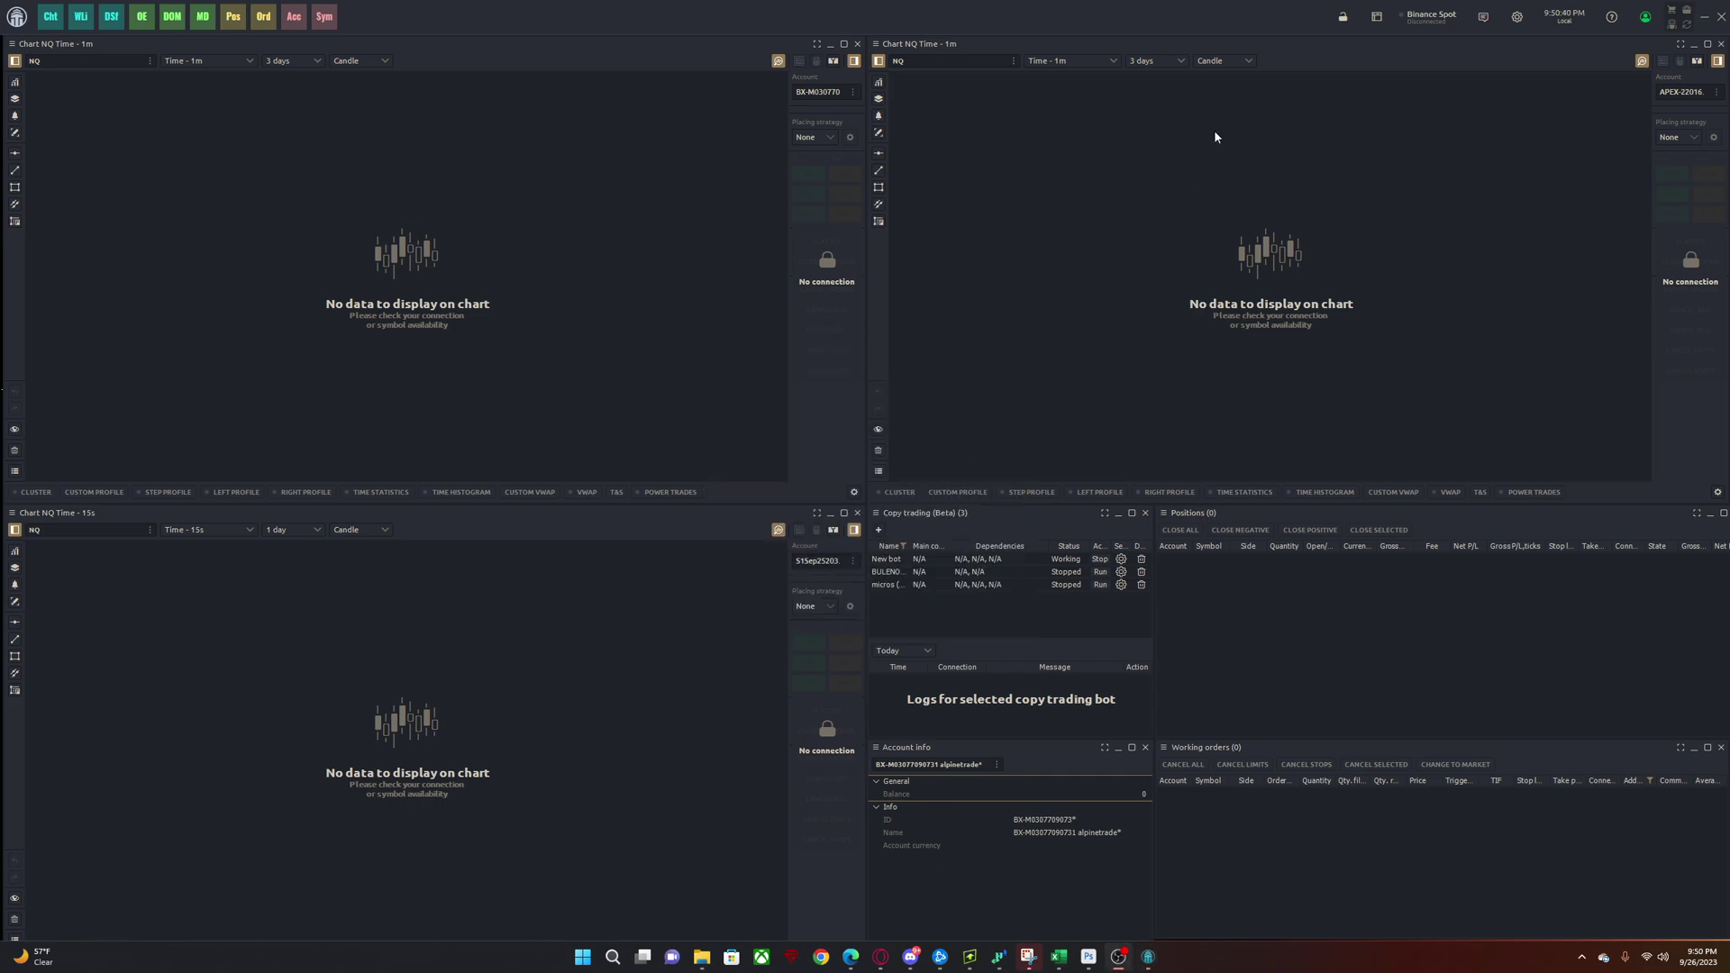
click(1419, 20)
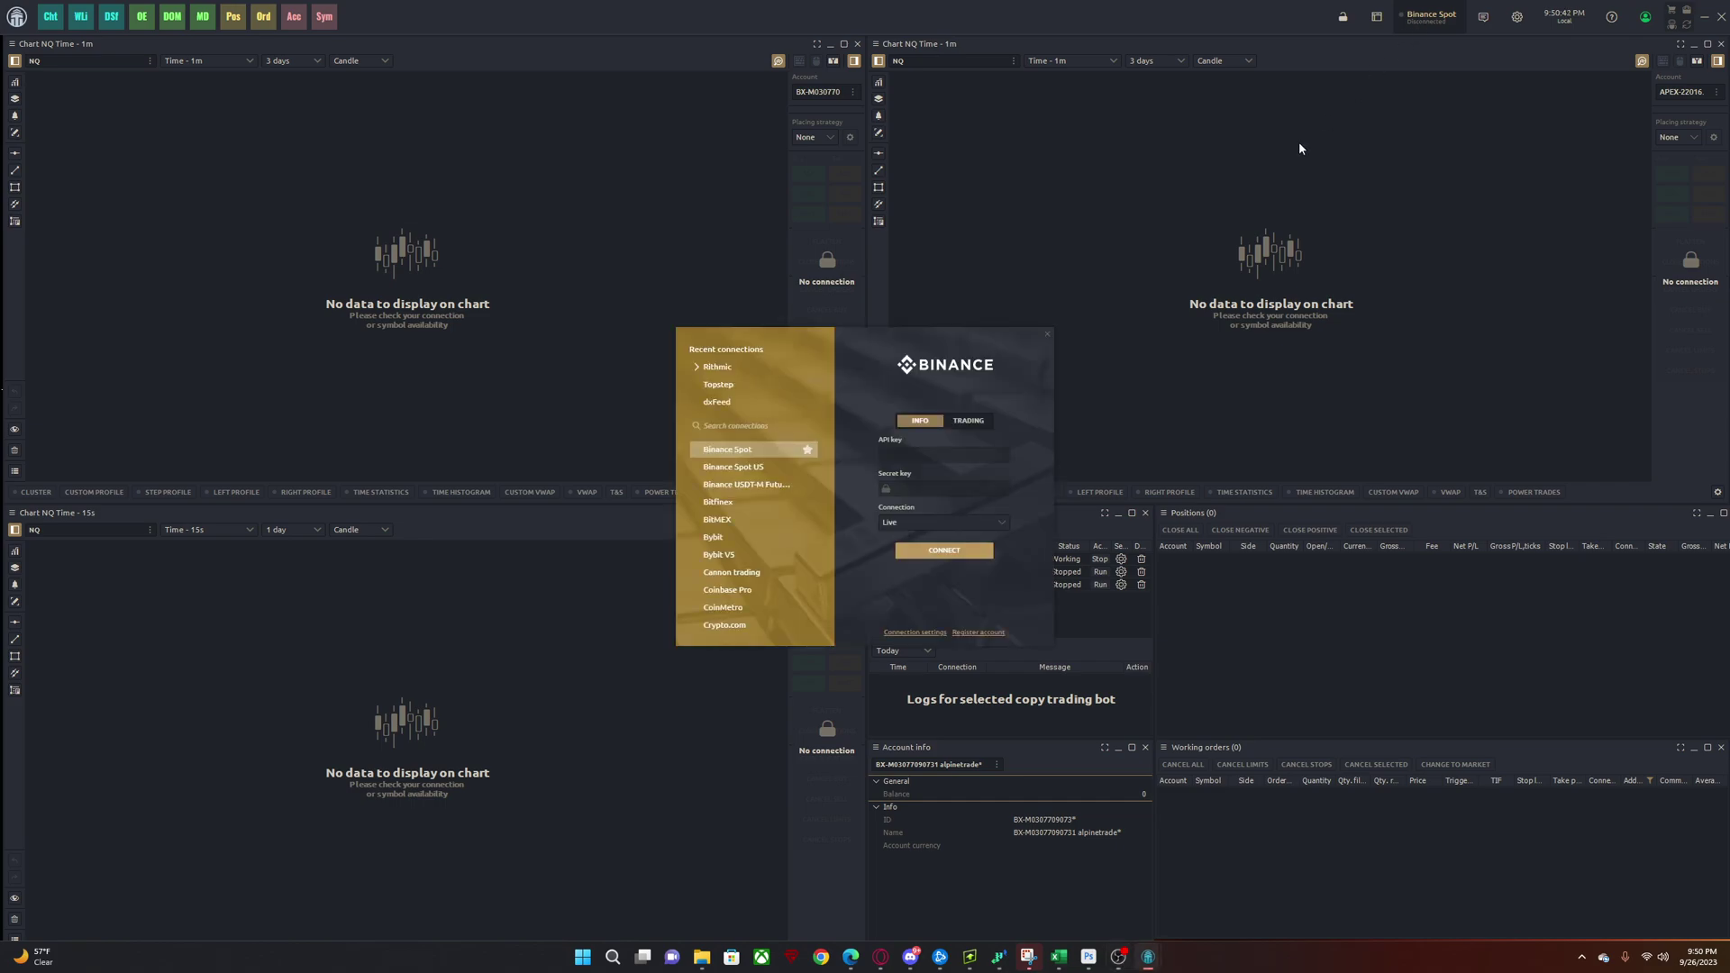
click(813, 366)
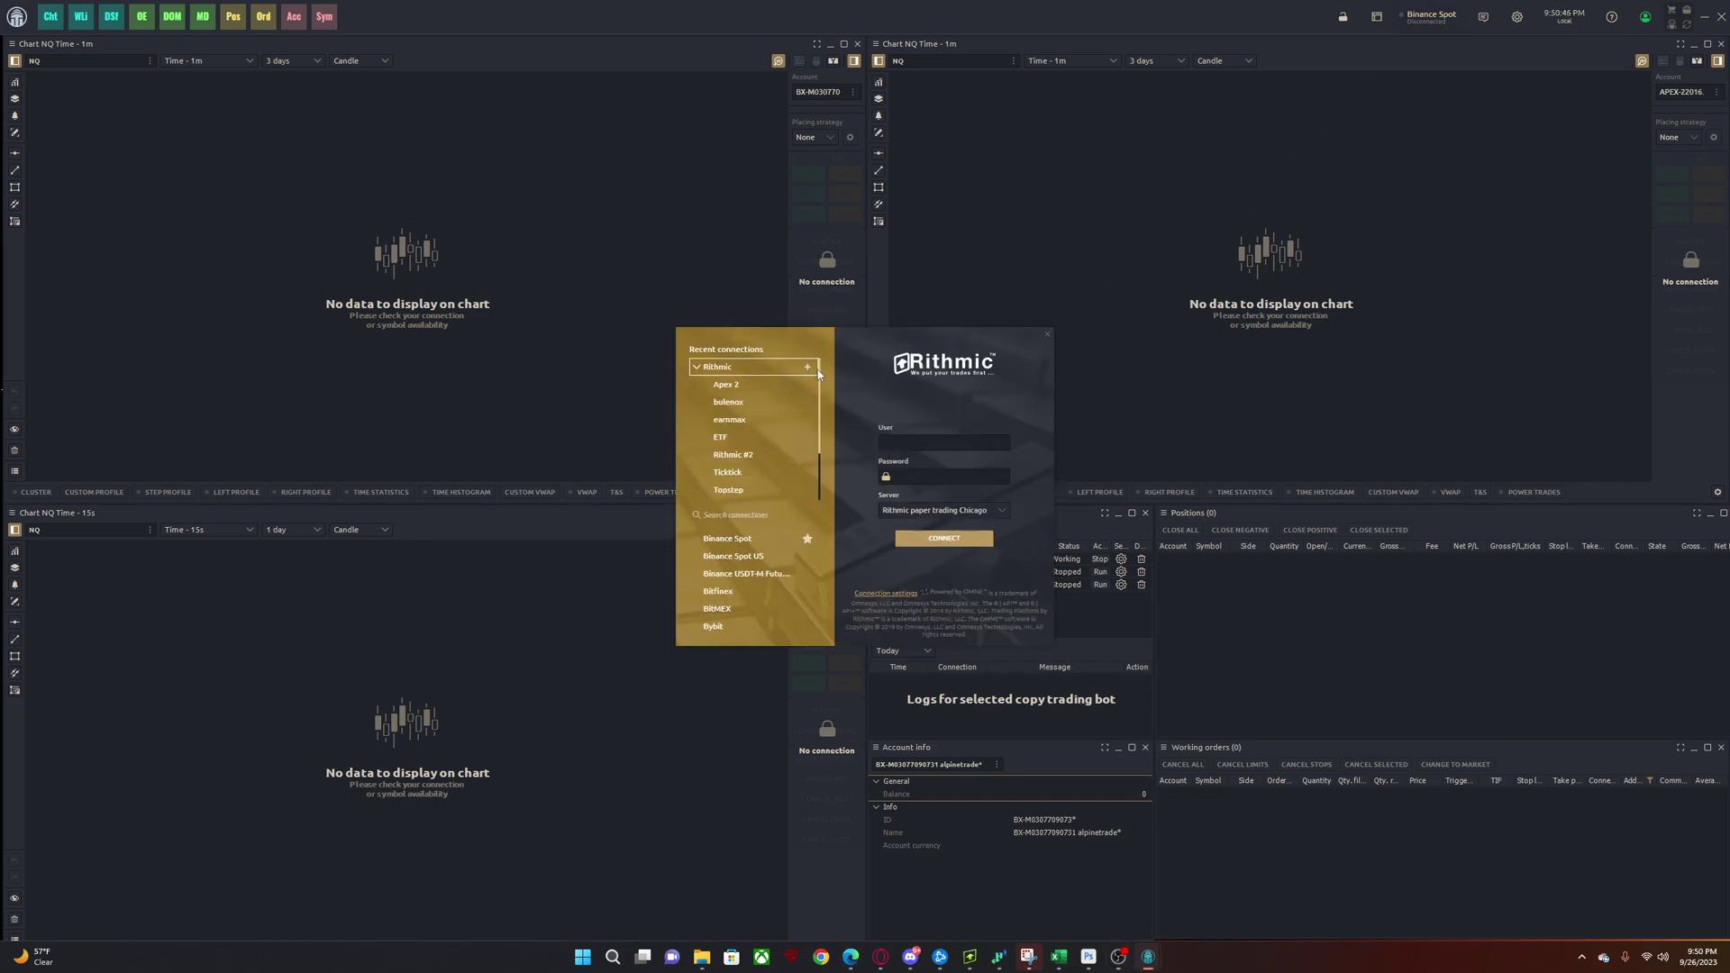
scroll(753, 469, down, 2)
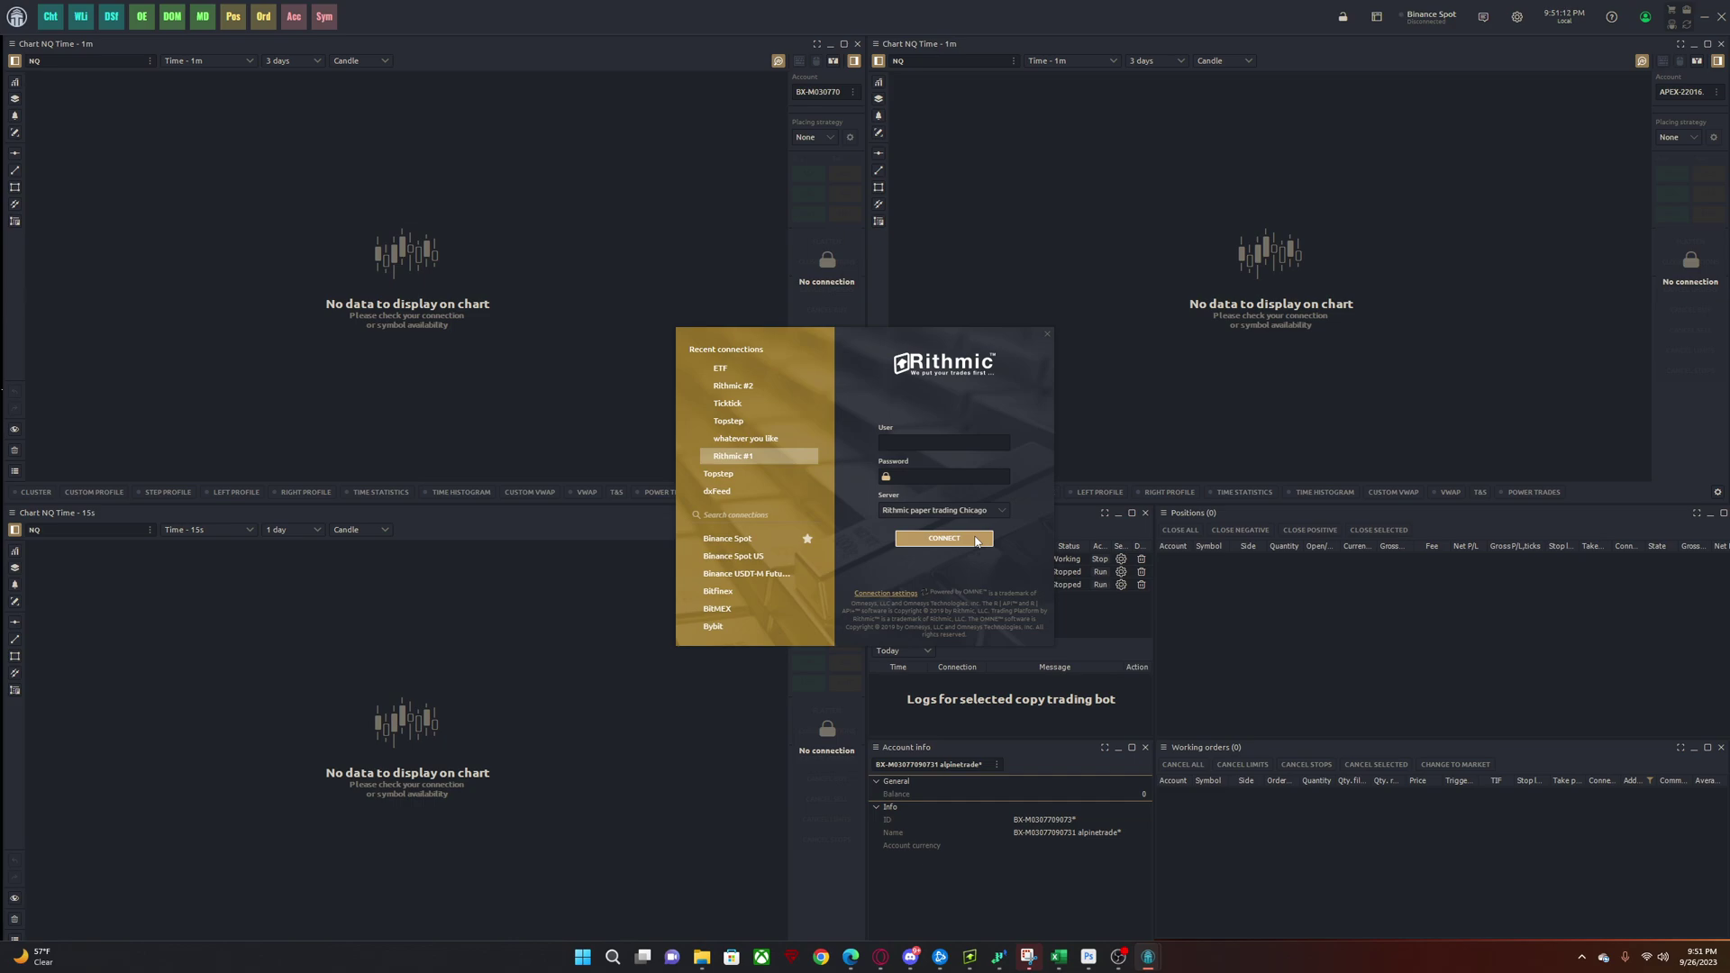
- Cancel an accidental rename of the 'whatever you like' connection and select Rithmic #1
scroll(757, 433, up, 2)
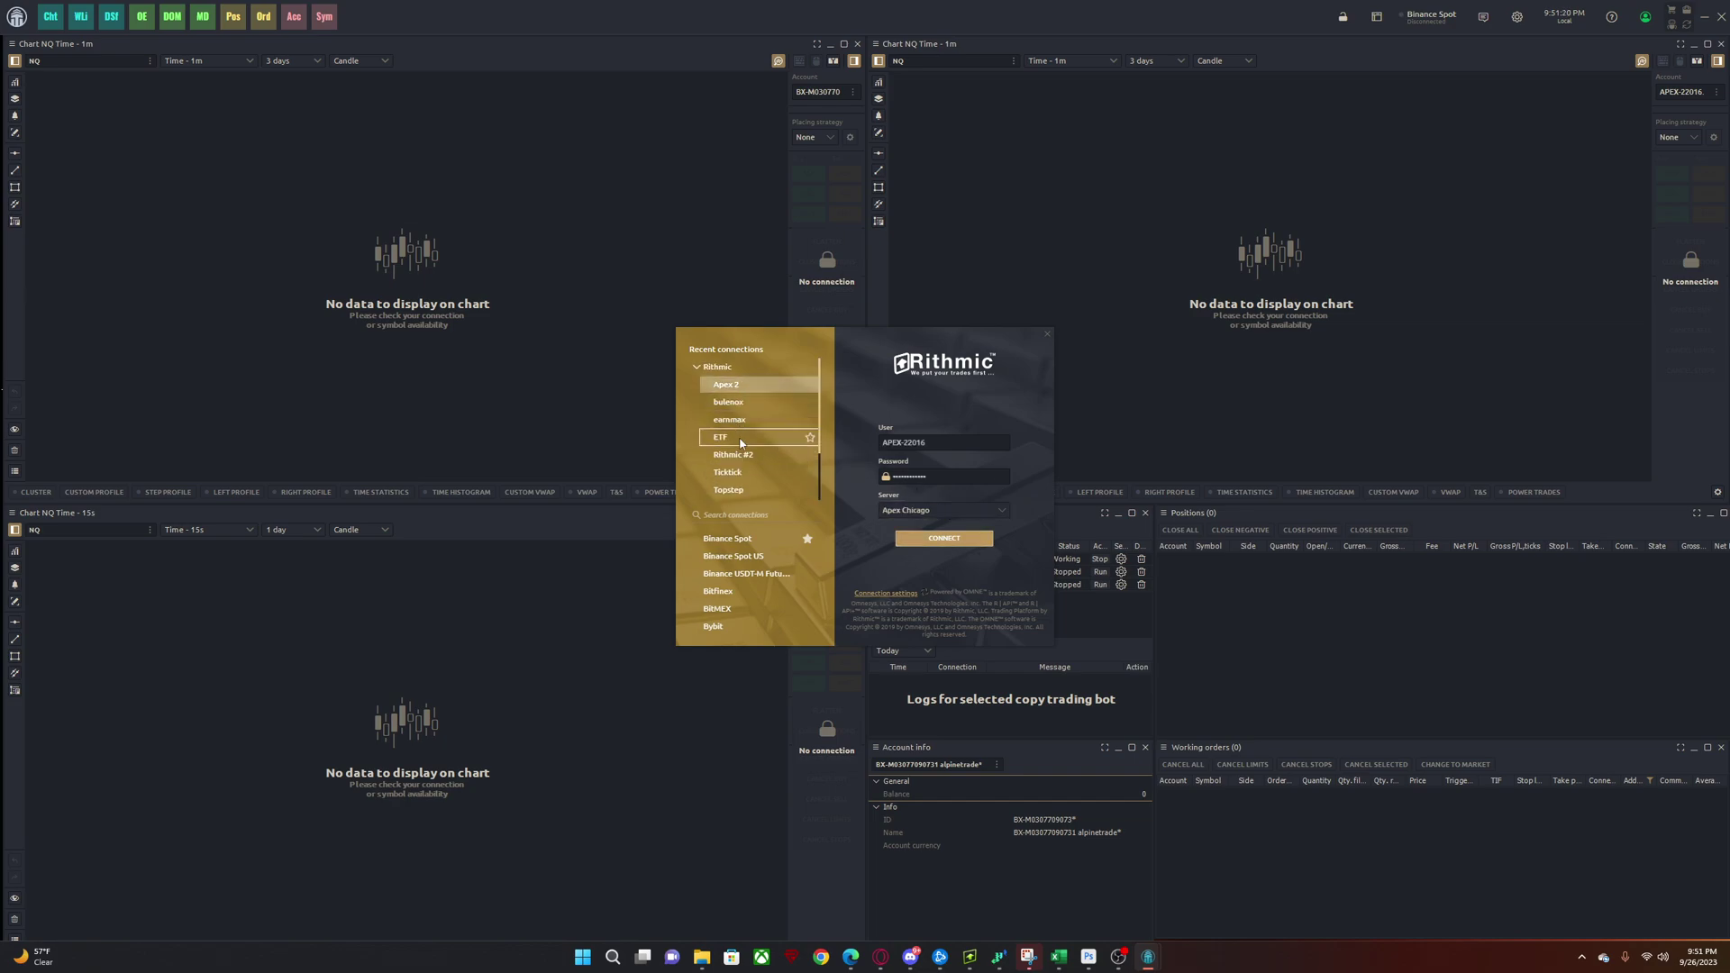
scroll(735, 442, down, 2)
click(735, 458)
right_click(748, 438)
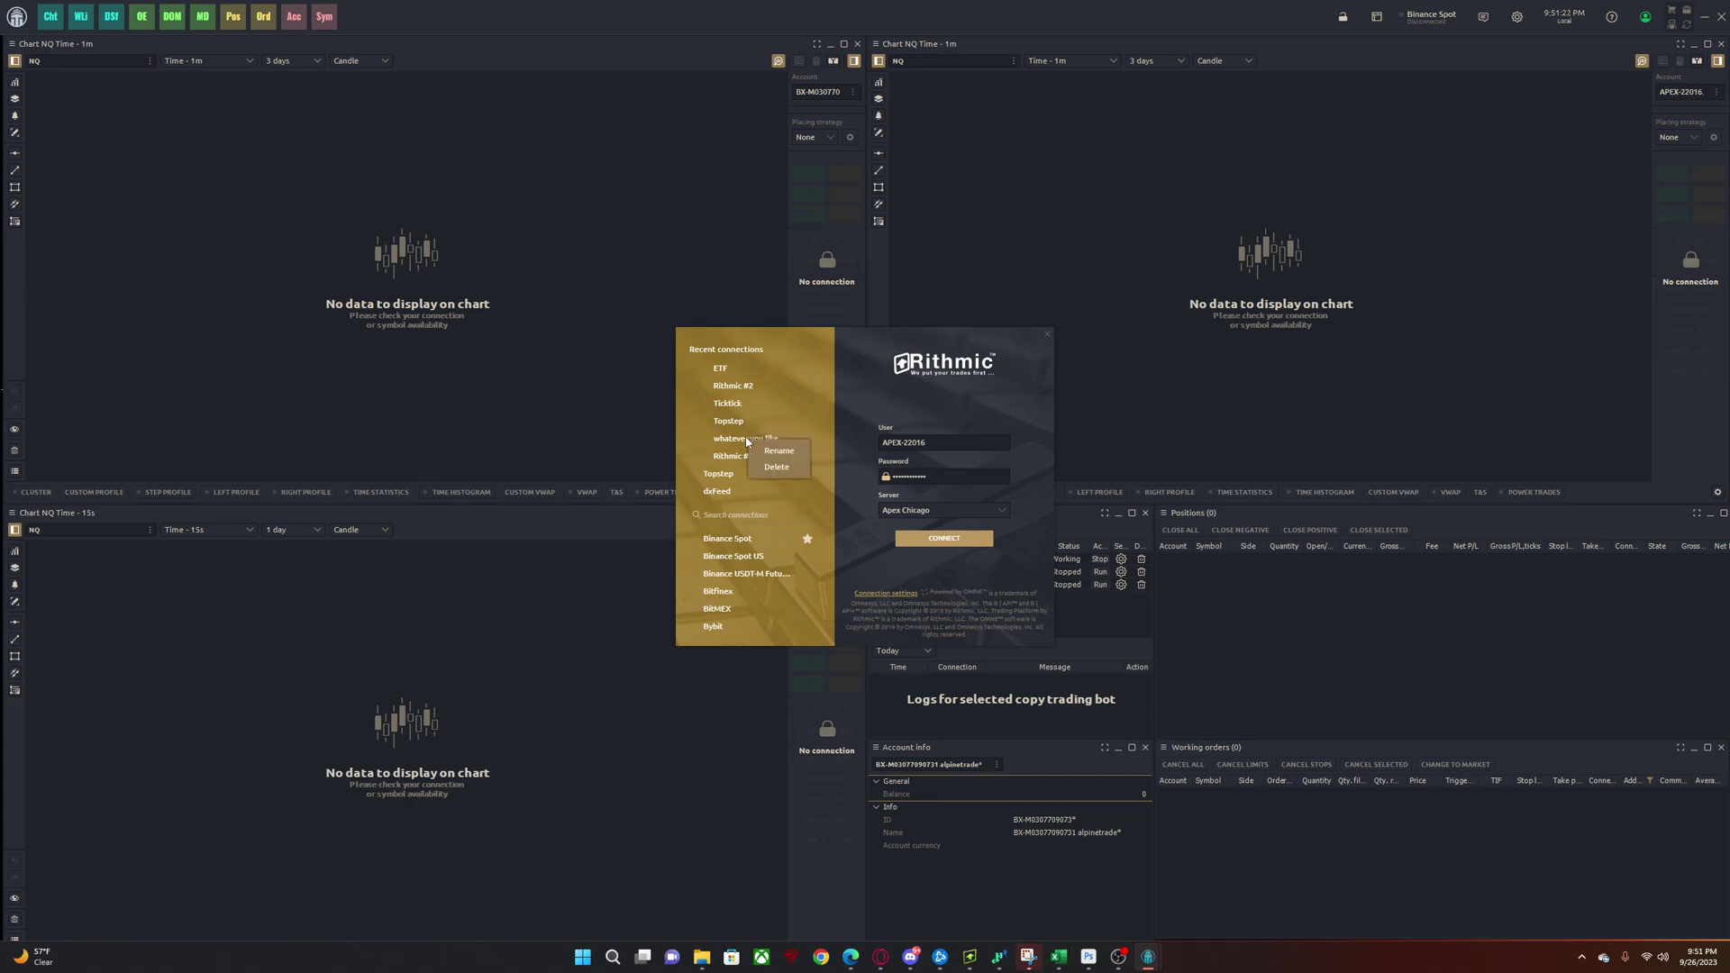
click(768, 451)
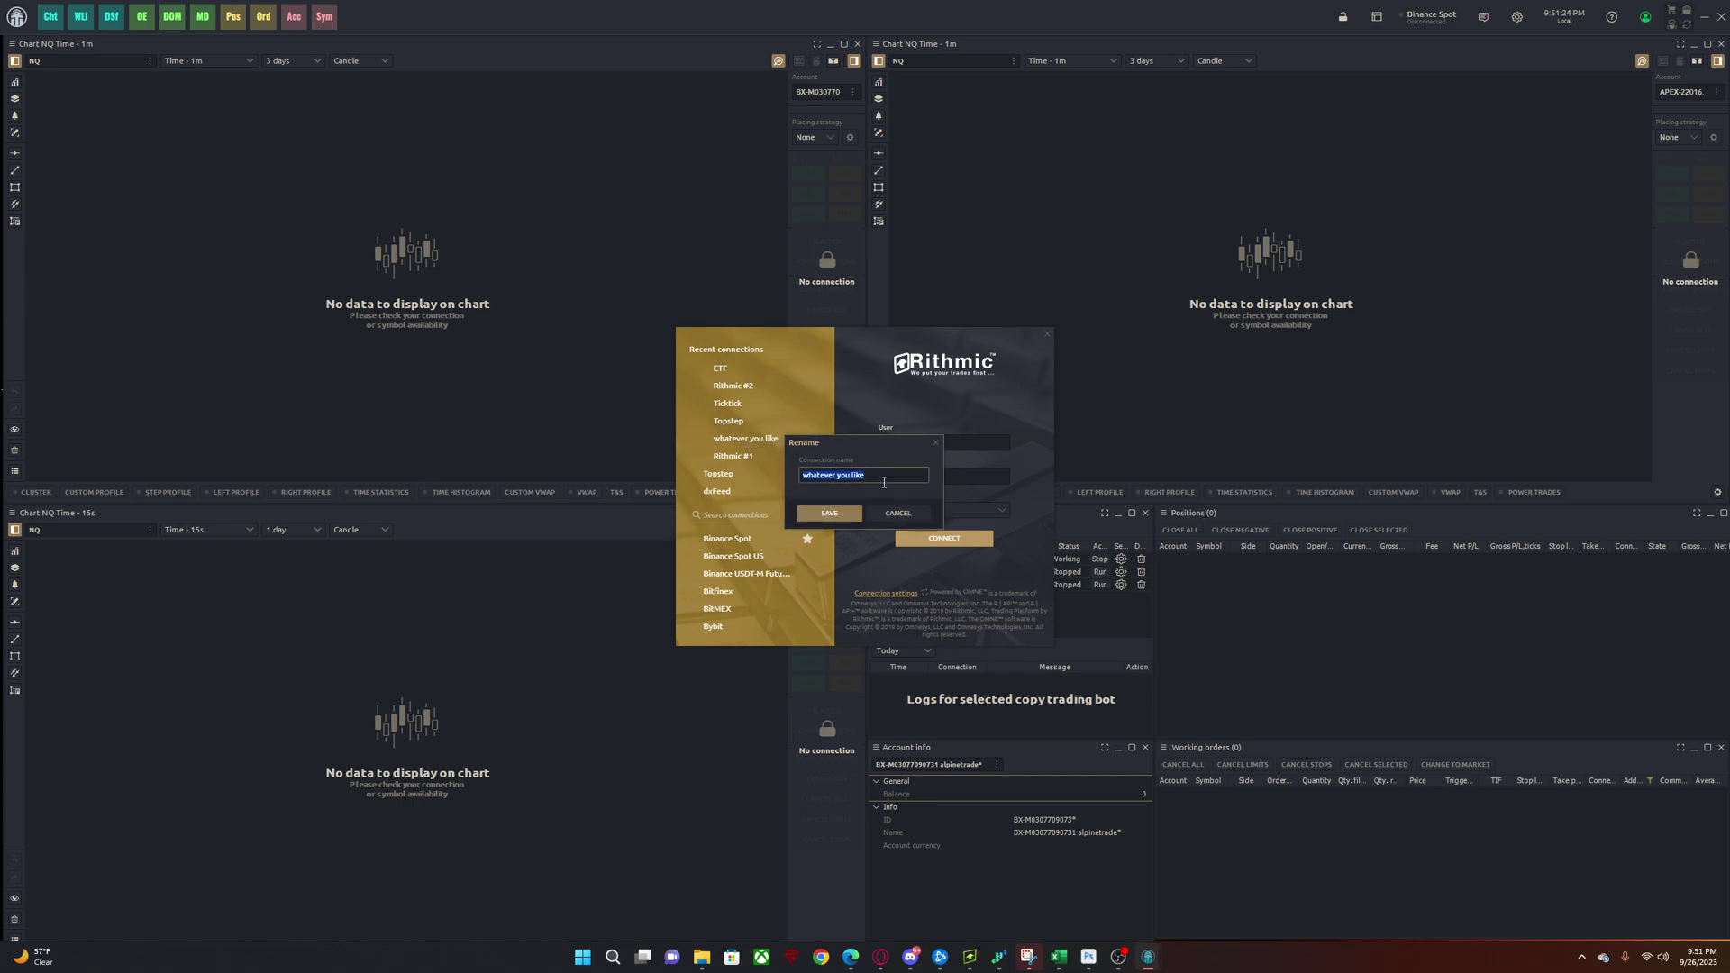
click(884, 482)
click(757, 456)
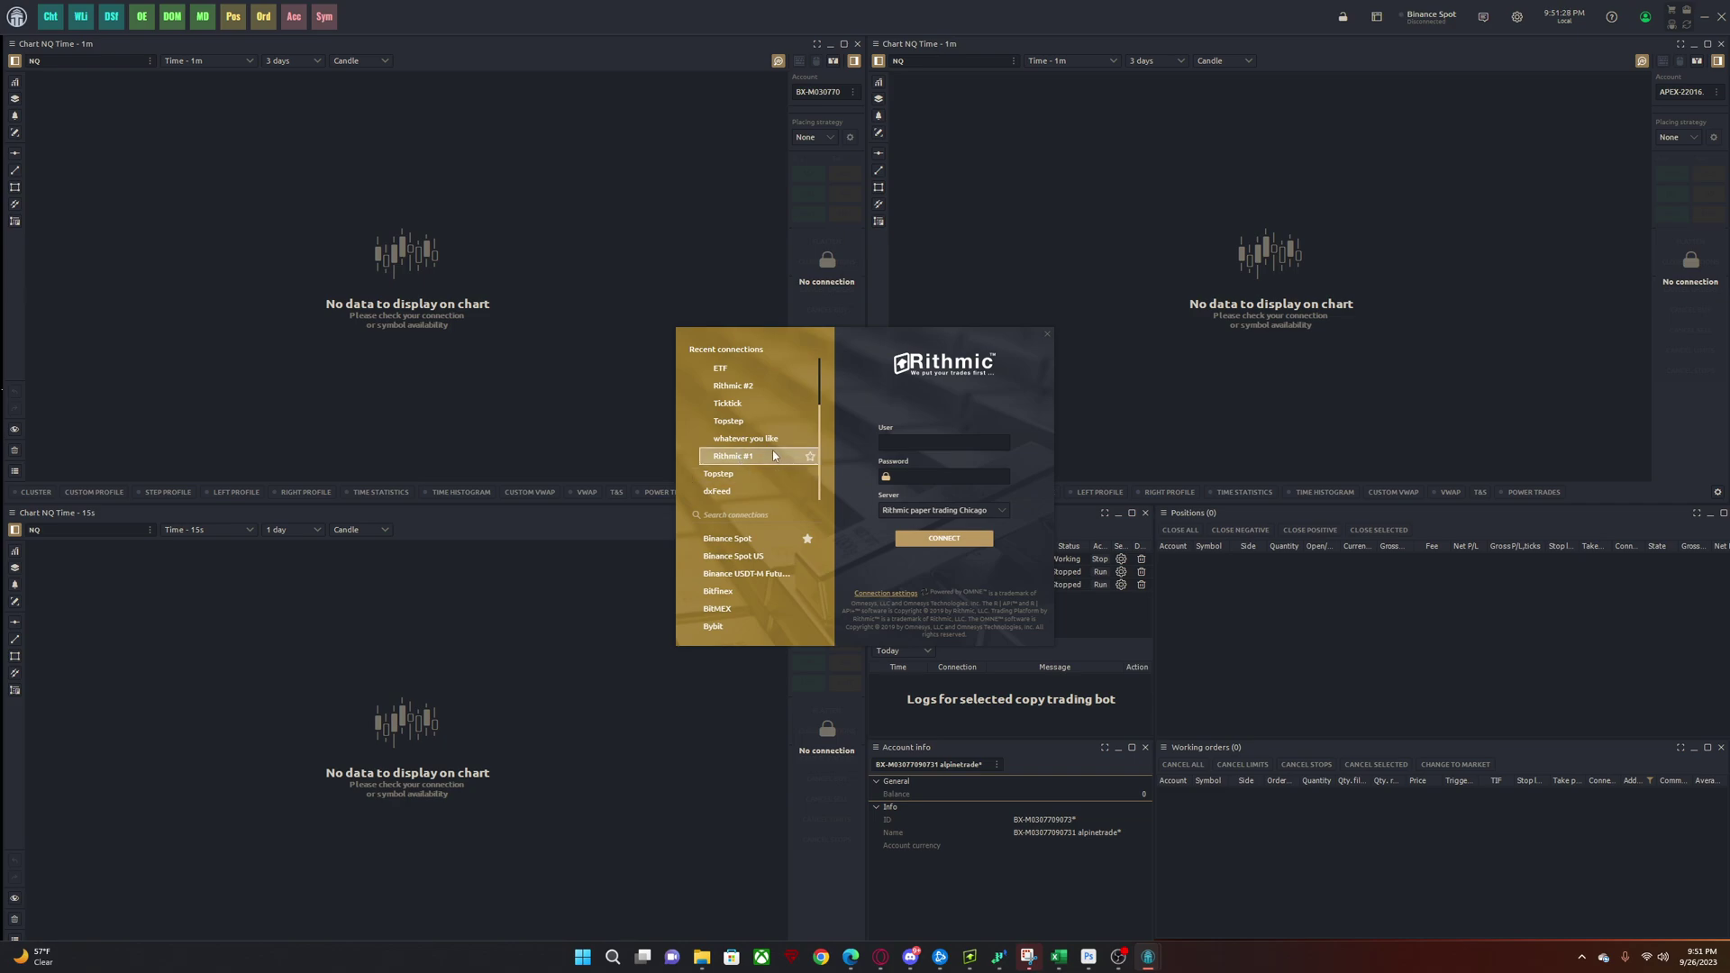
- Rename Rithmic #1 to myfundedfutures and dismiss the software update window
right_click(773, 455)
click(797, 469)
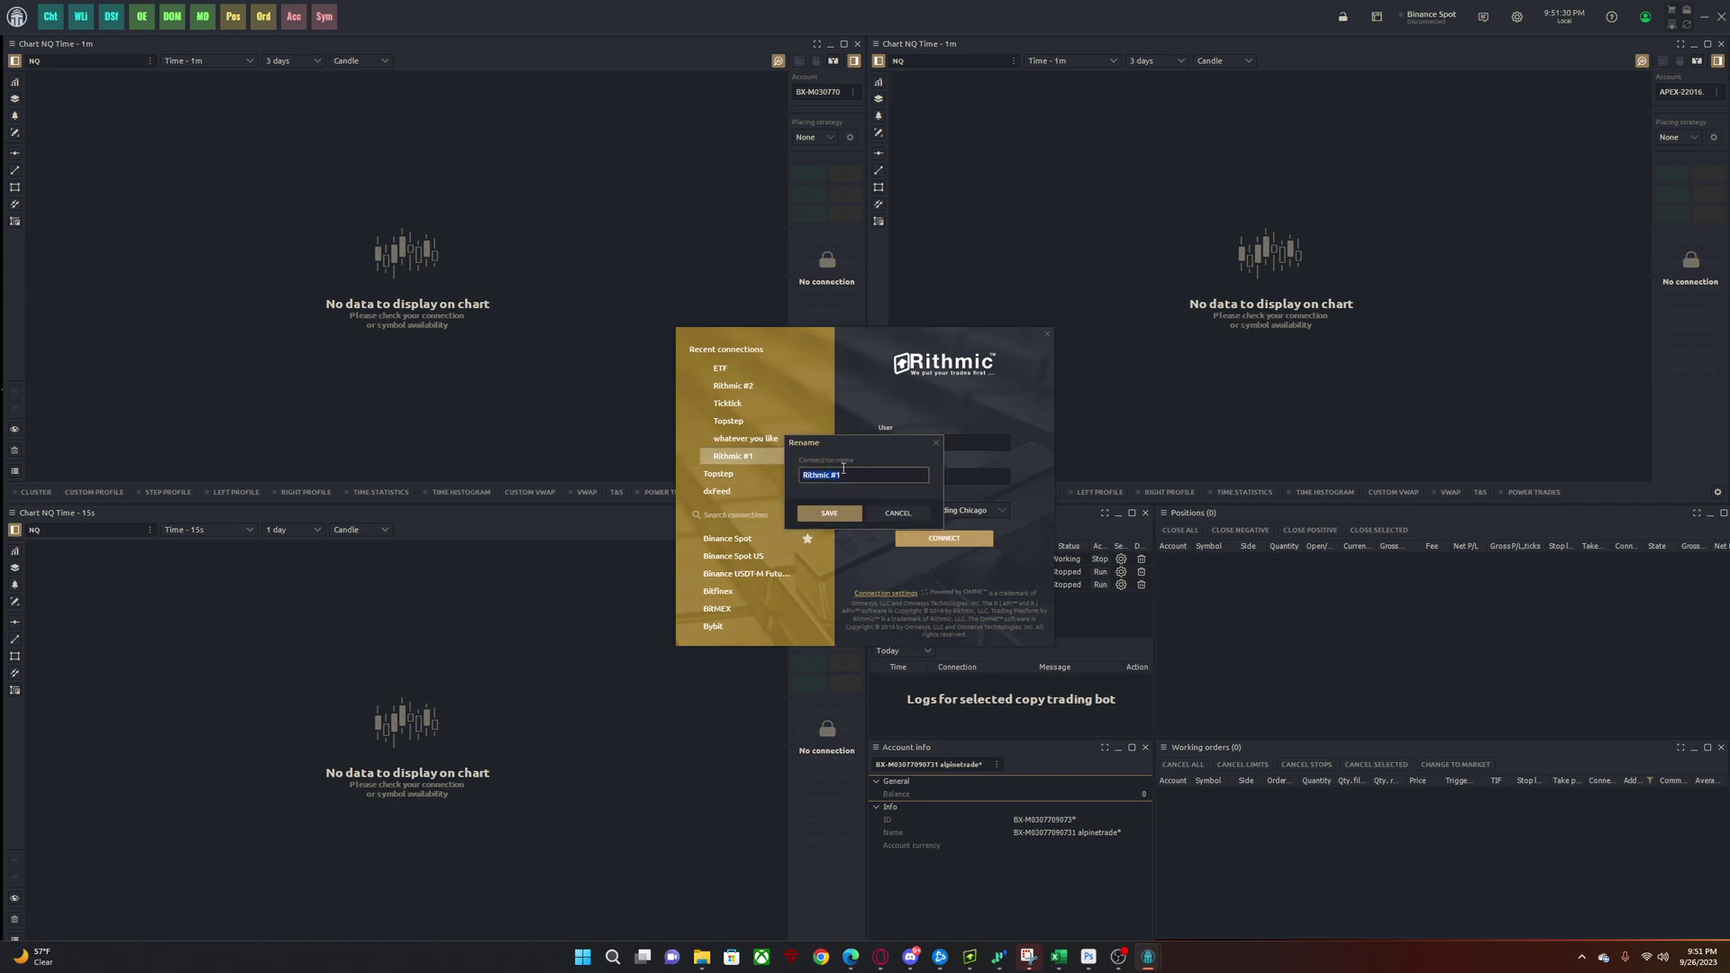
text(myfundedfutures)
click(830, 515)
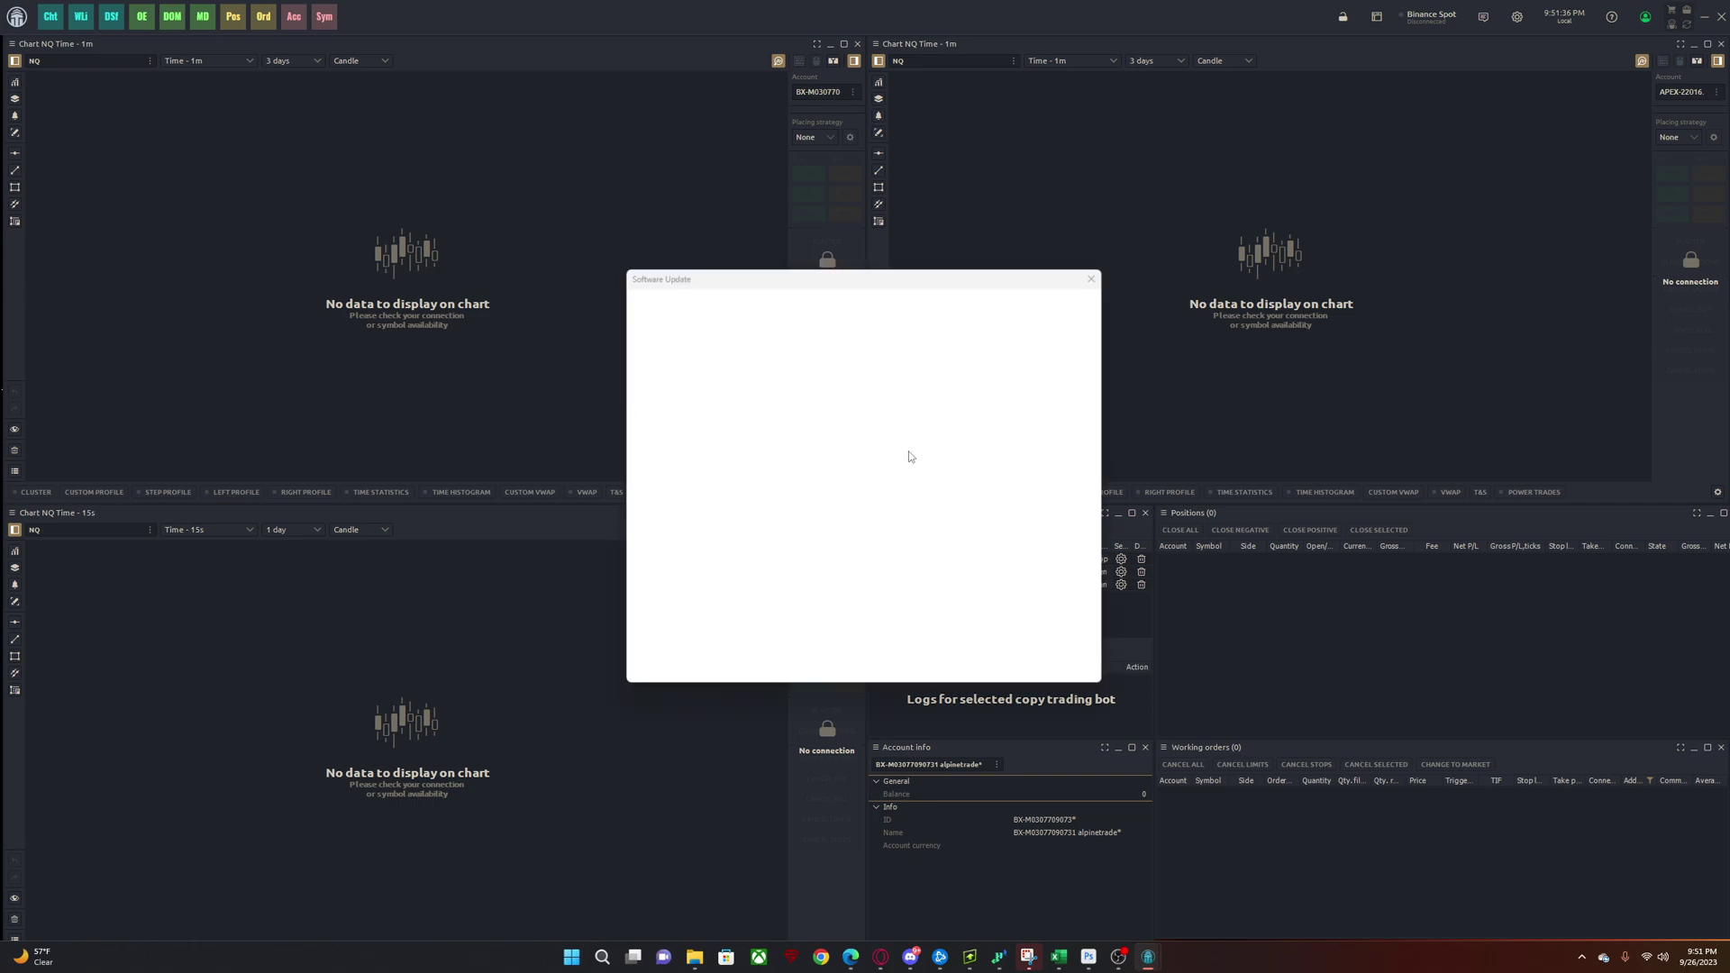
click(999, 673)
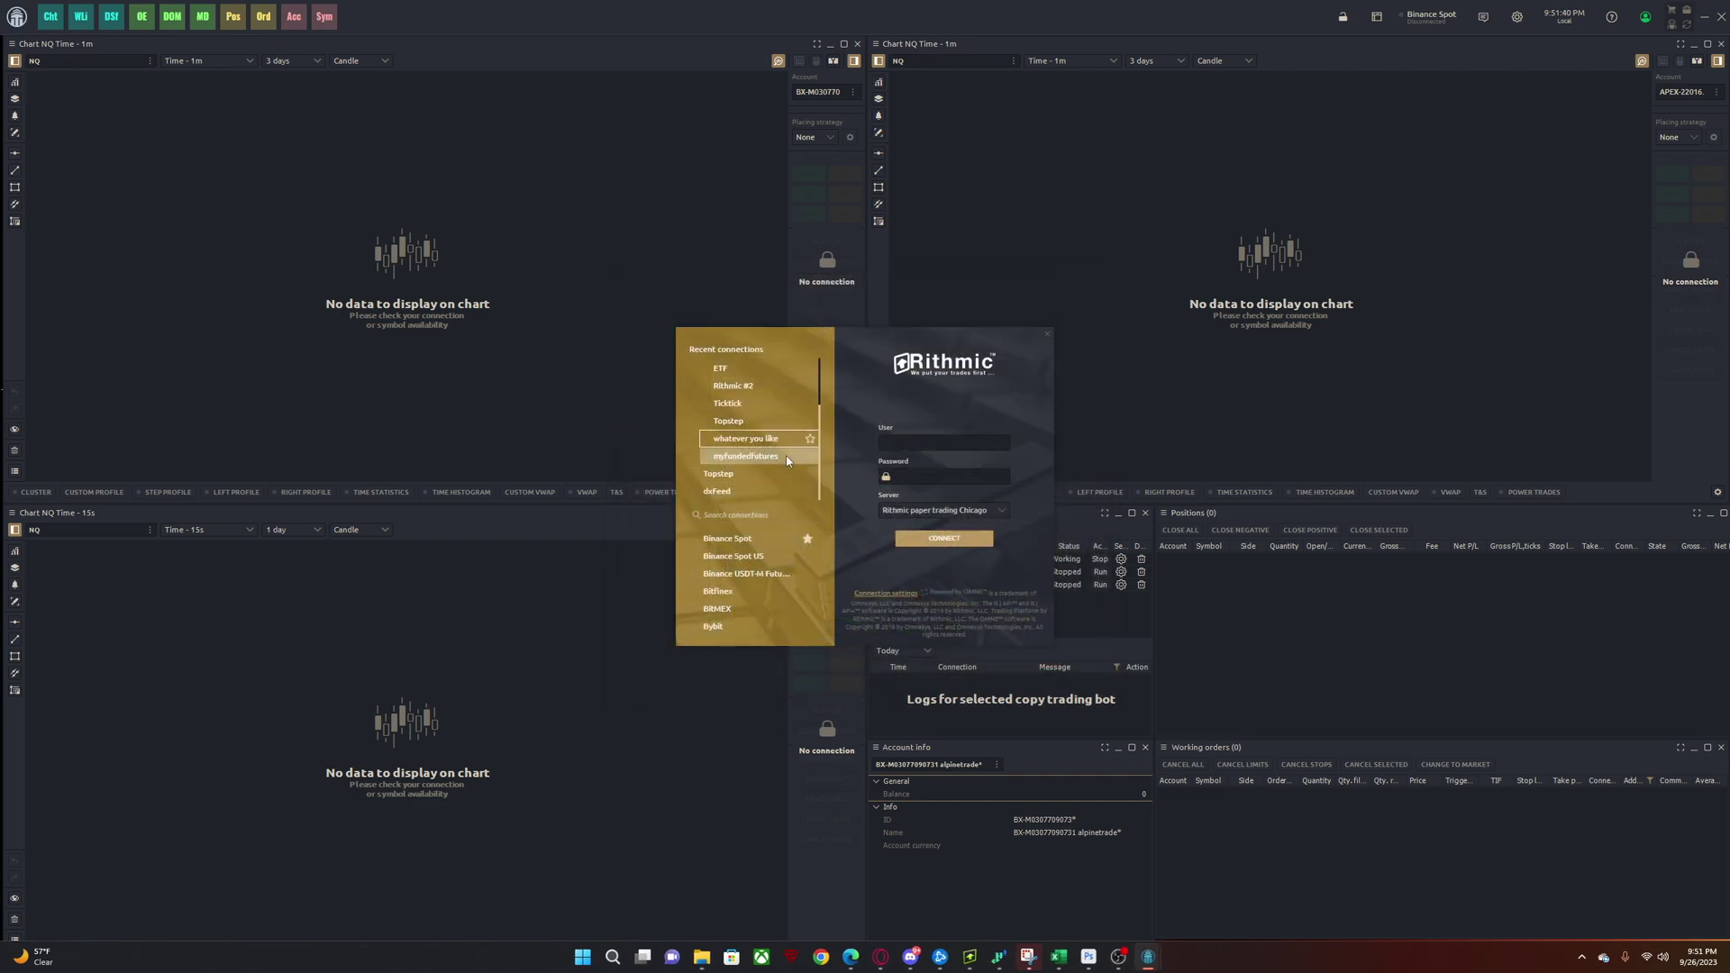
scroll(766, 451, up, 3)
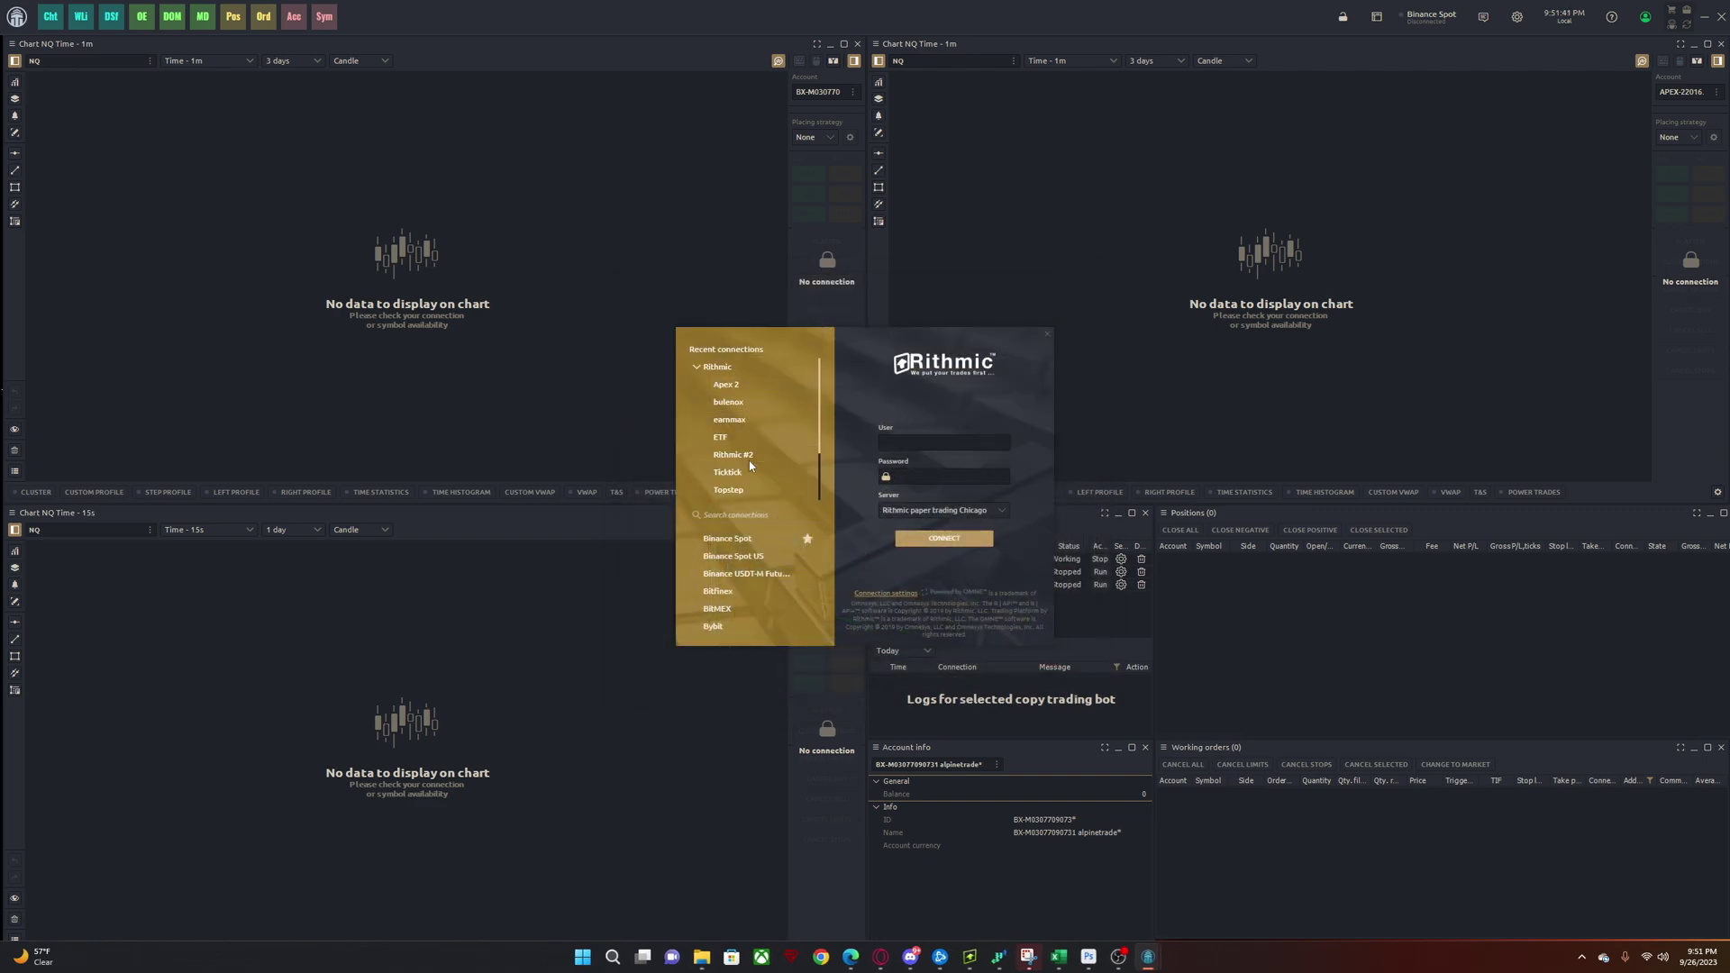
- Select the Apex 2 Rithmic connection and connect it, retrying until it connects
click(760, 385)
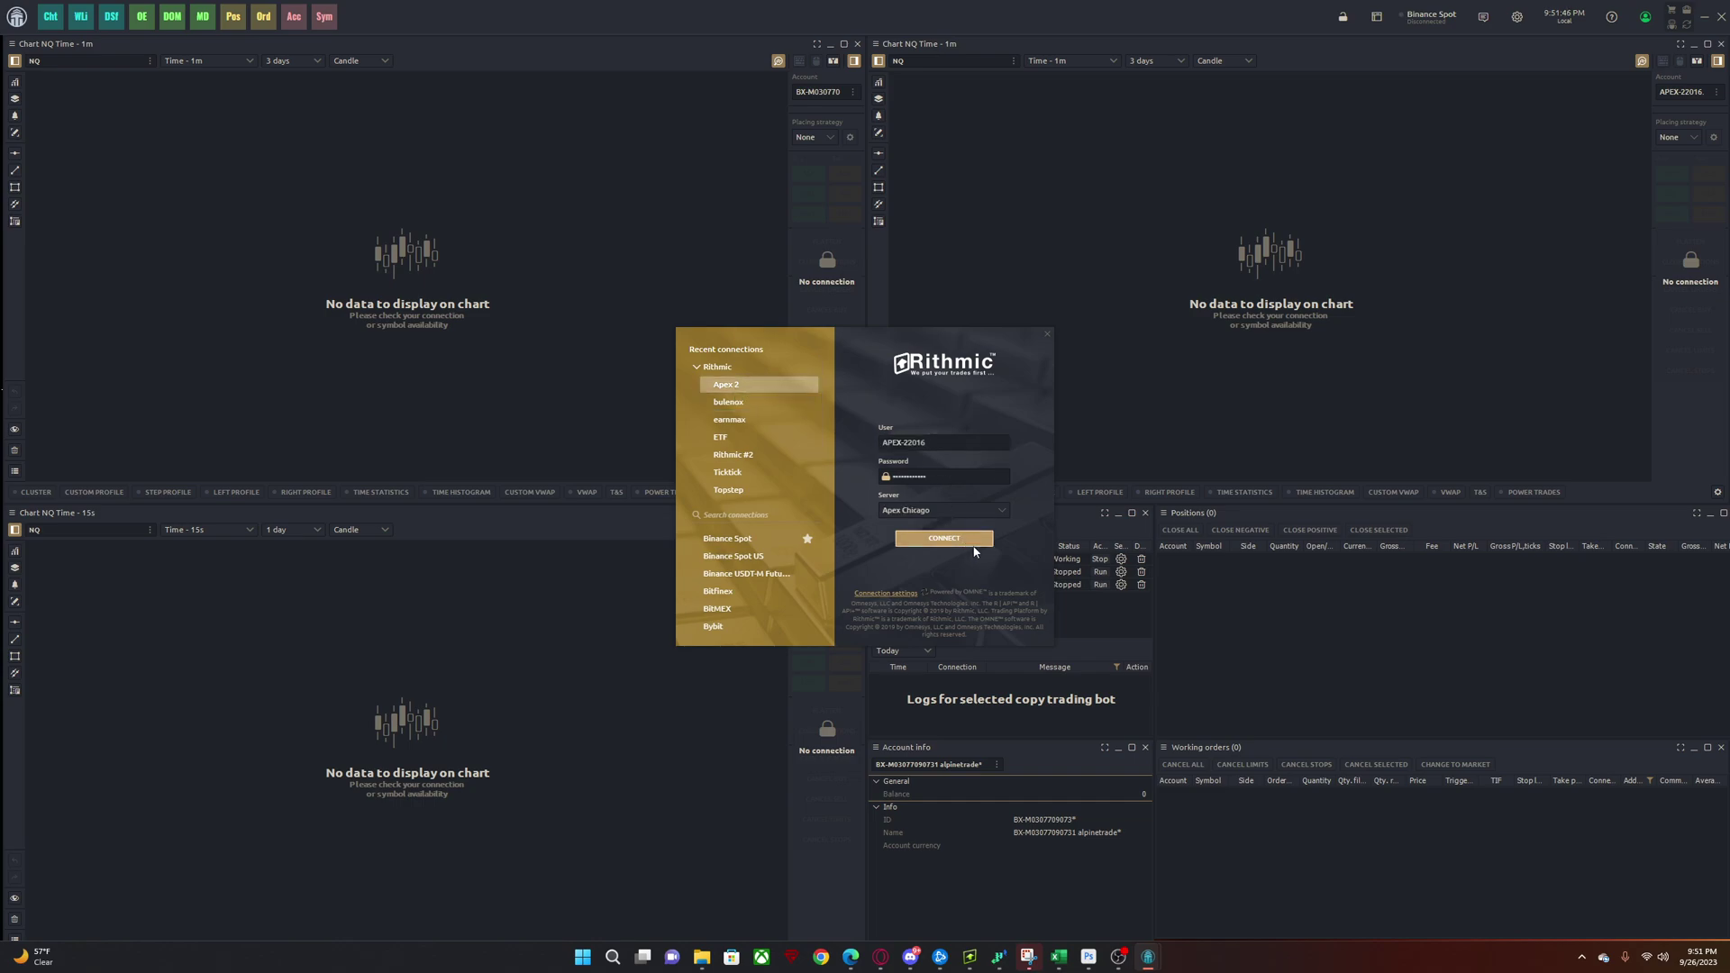
click(963, 540)
click(952, 540)
click(973, 540)
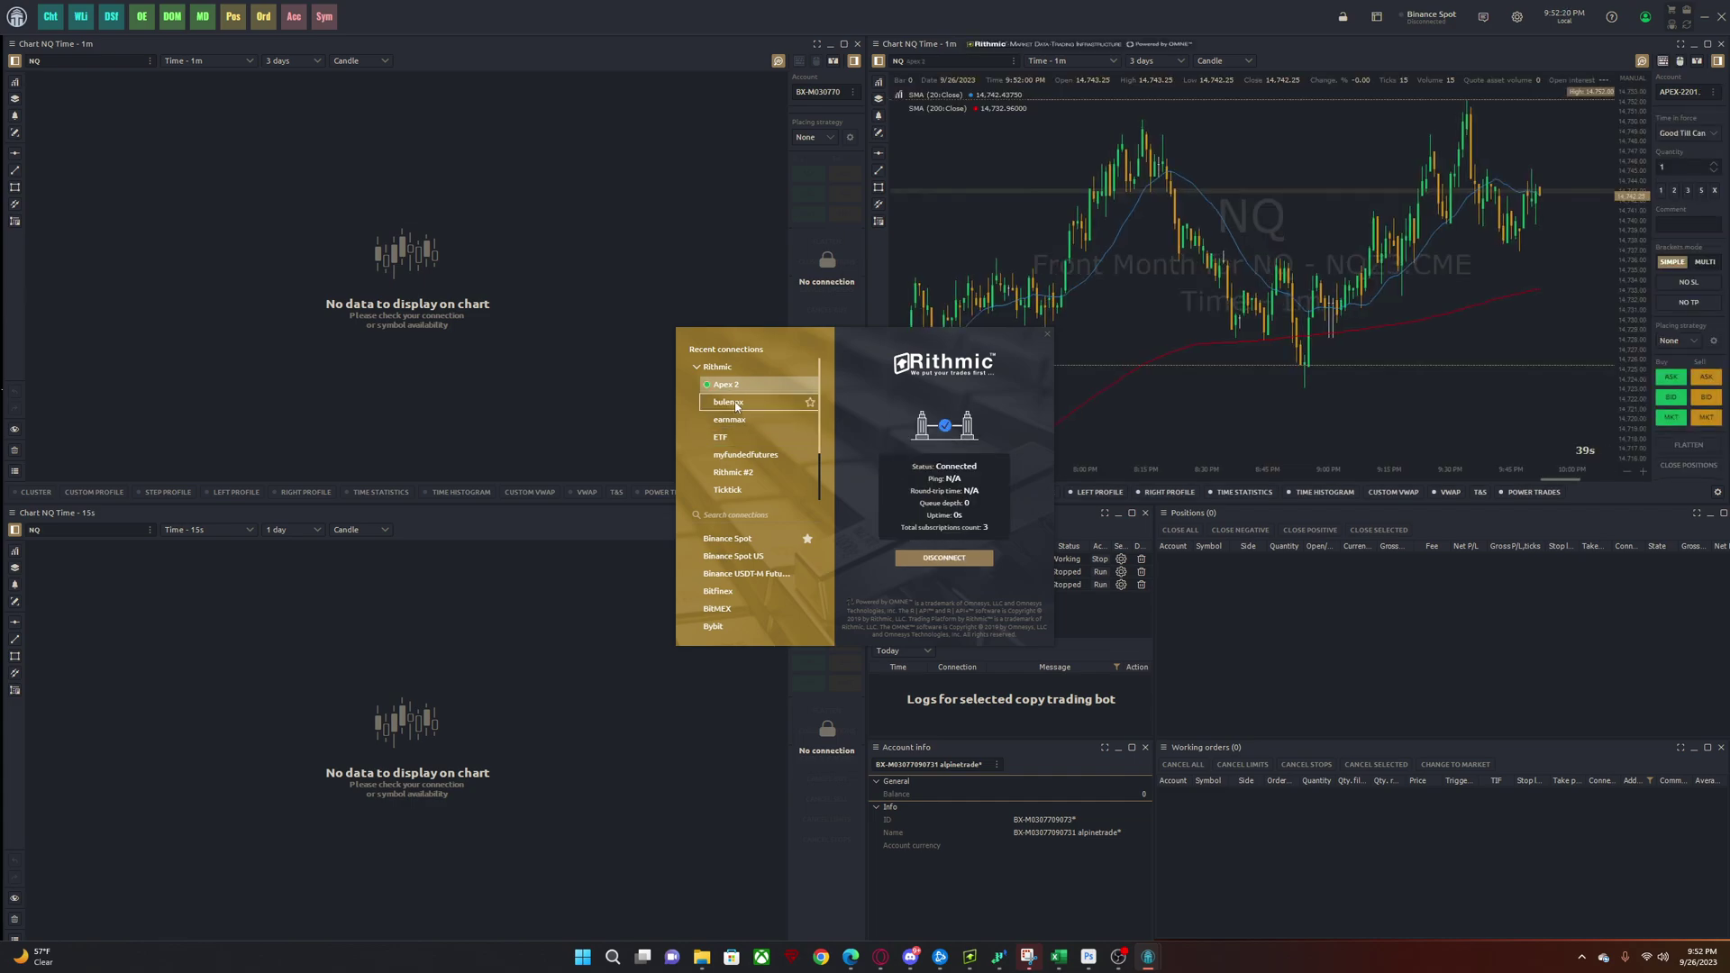
- Connect the bulenox account and bring up the Topstep connection's login form
click(737, 404)
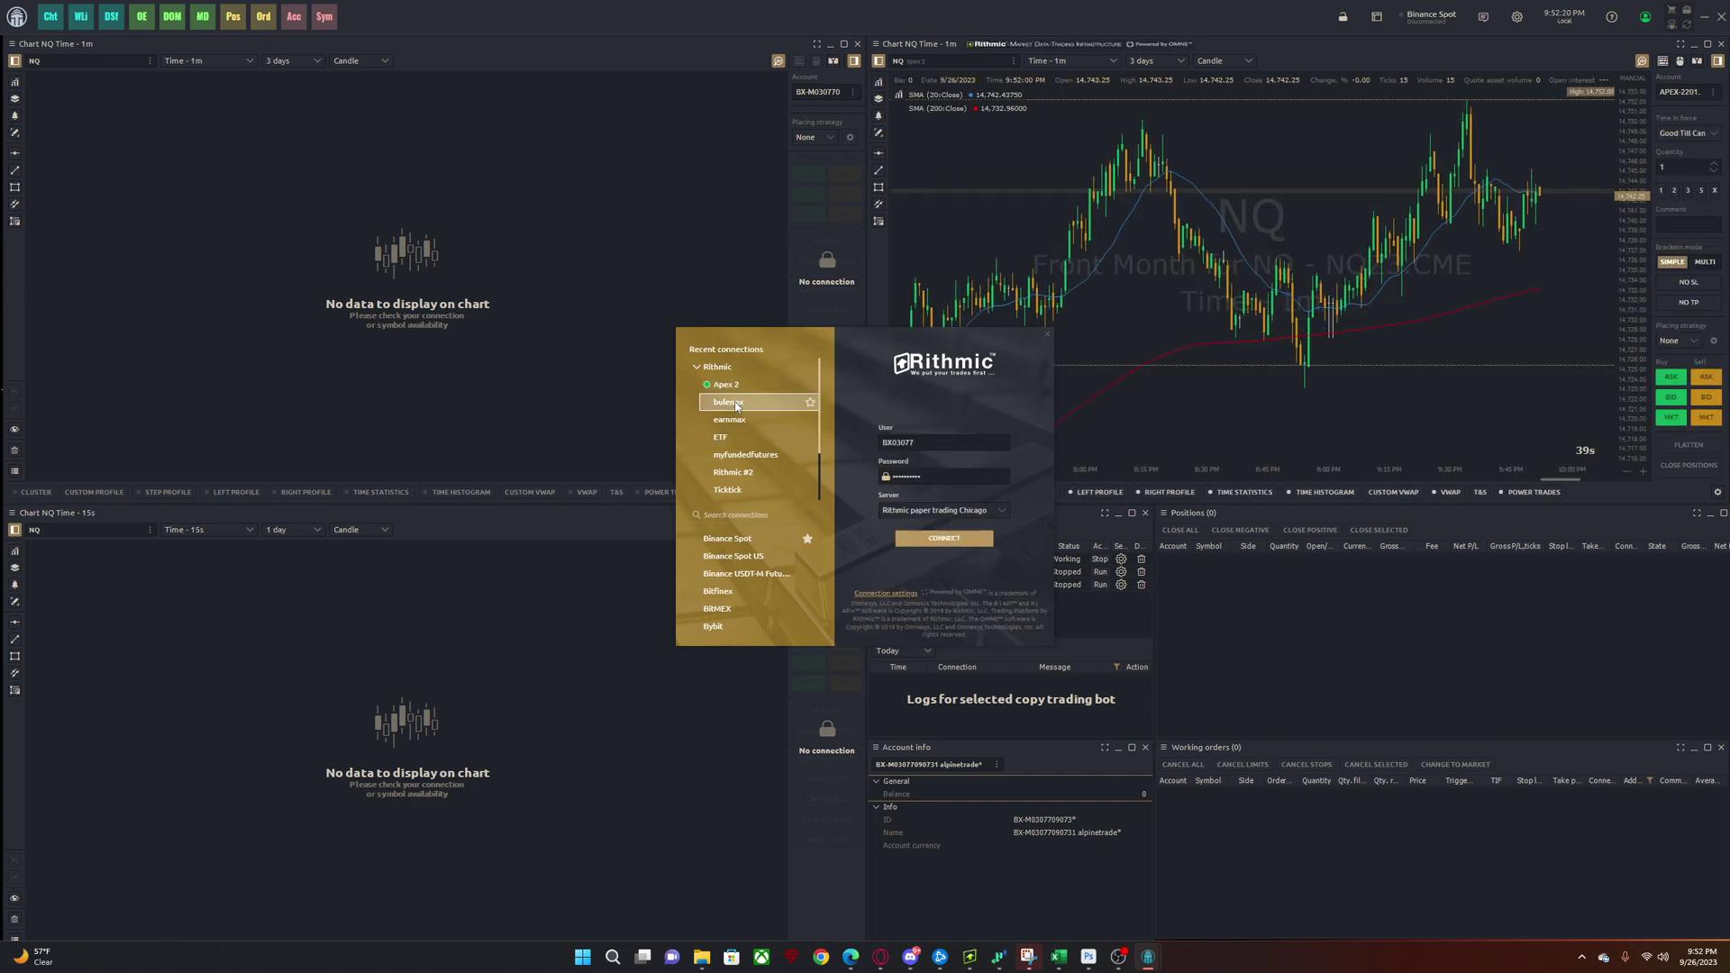
click(946, 537)
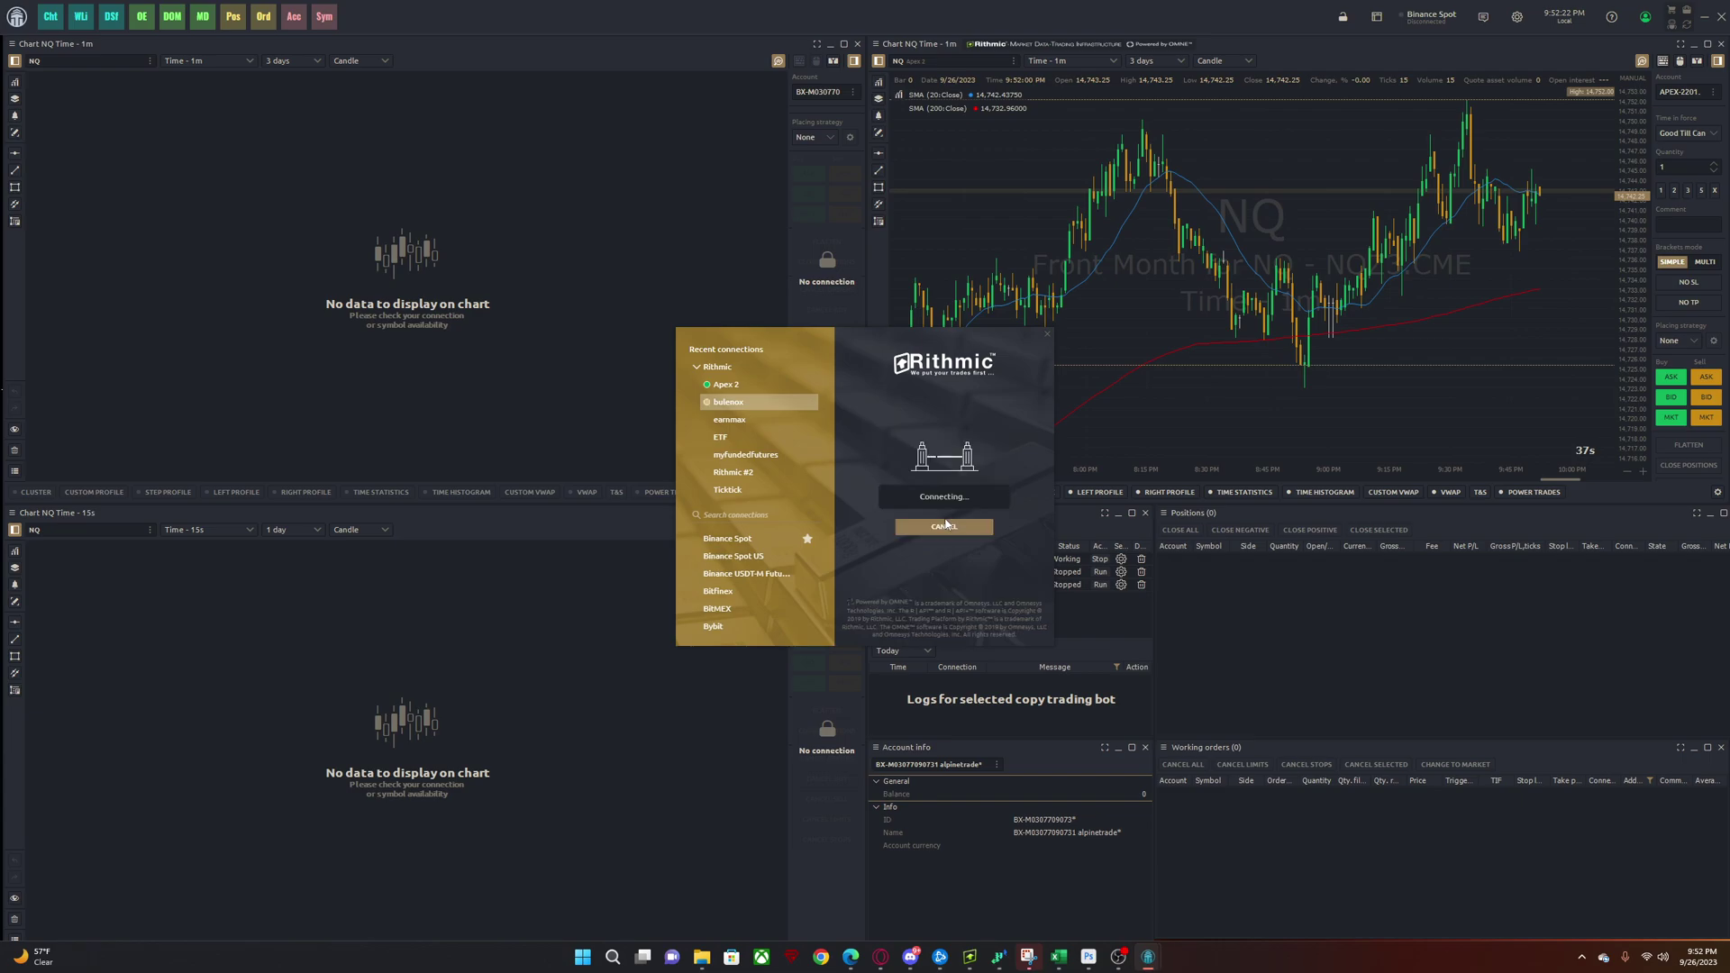
scroll(748, 484, down, 2)
click(749, 476)
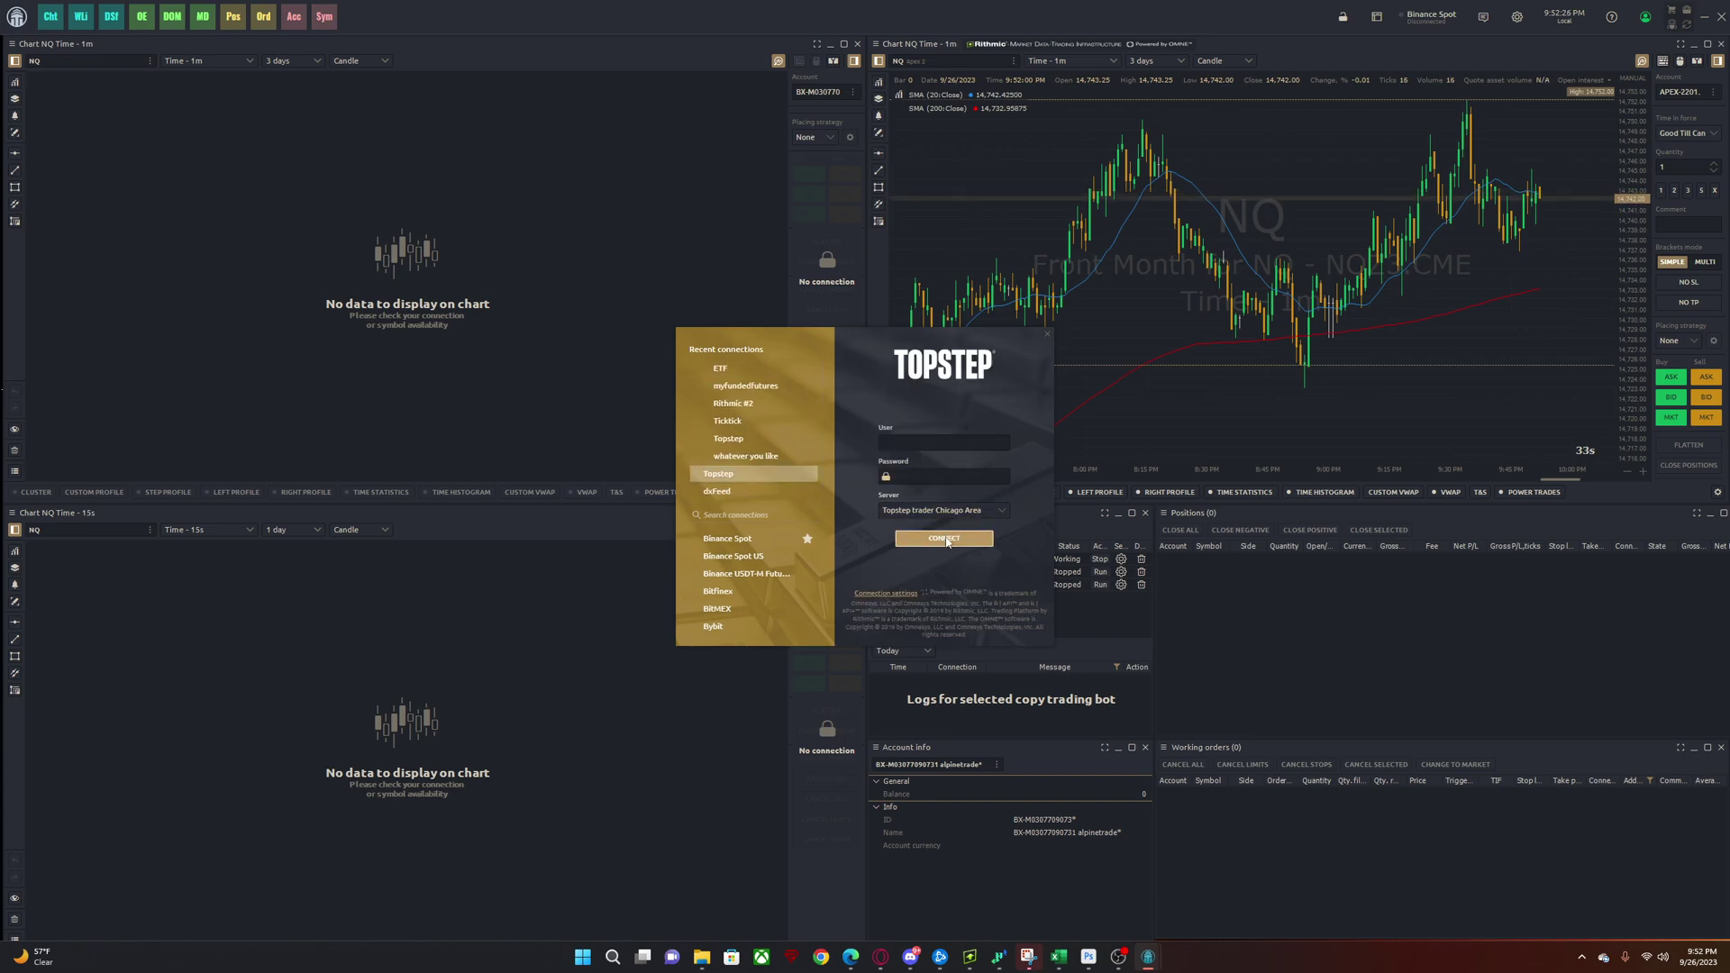
- Connect the saved Topstep connection on the Topstep trader Chicago Area server
scroll(765, 410, up, 2)
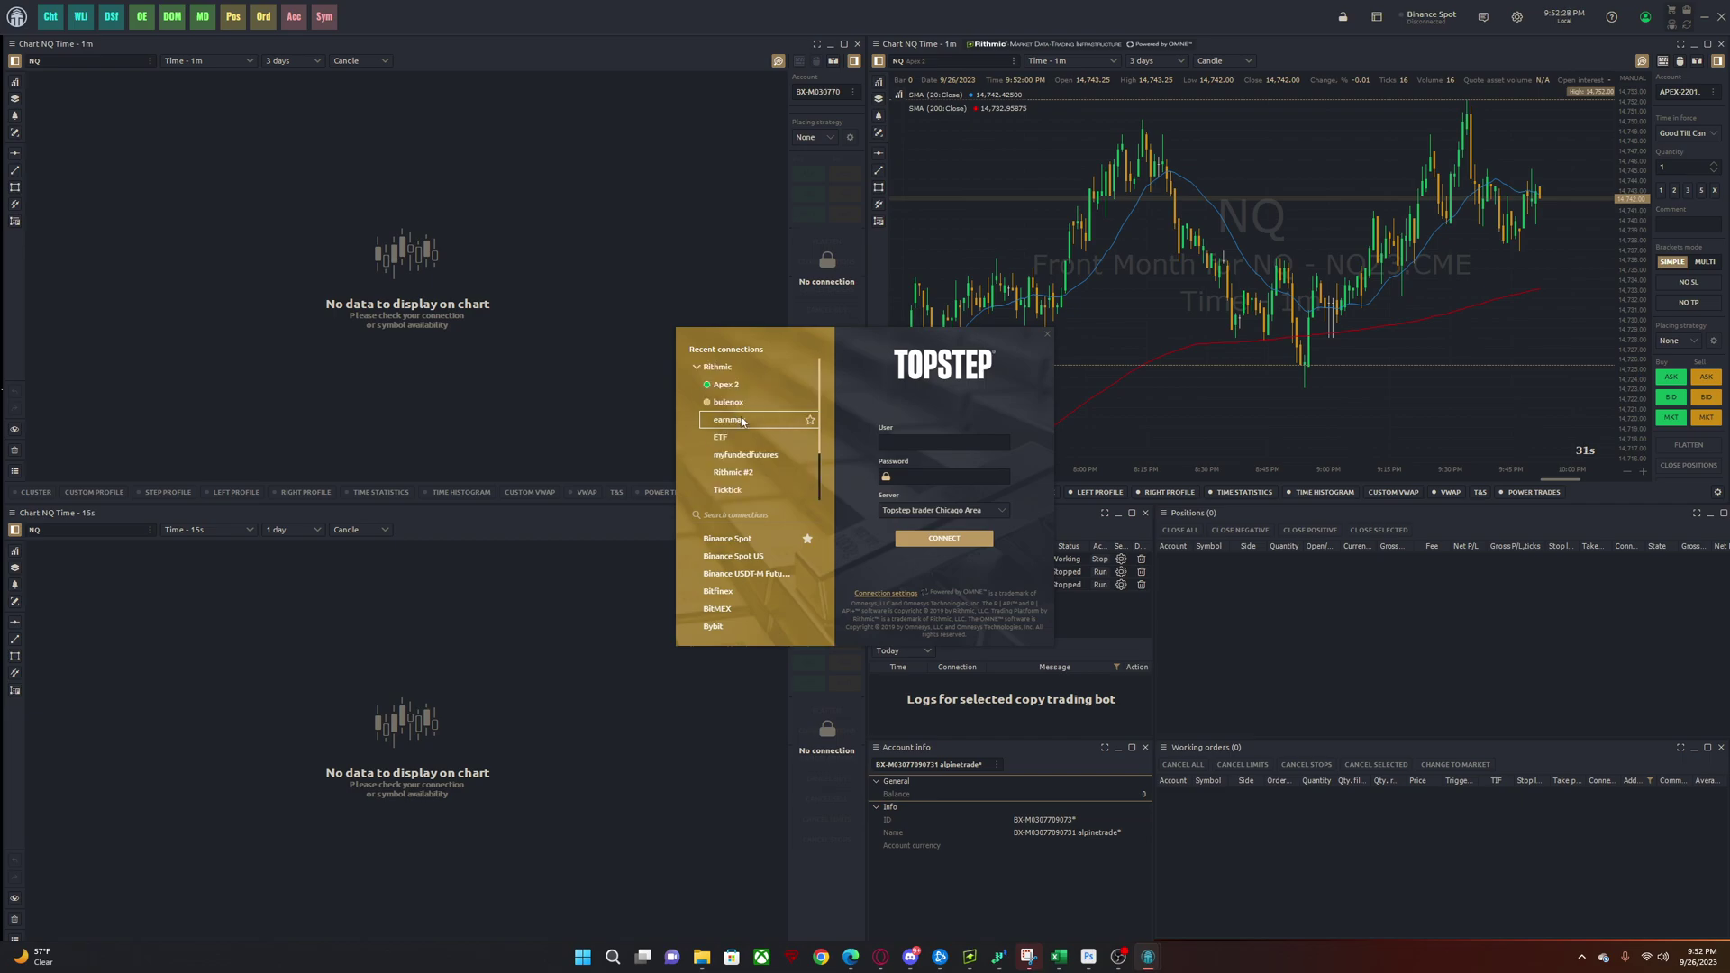
scroll(765, 408, down, 2)
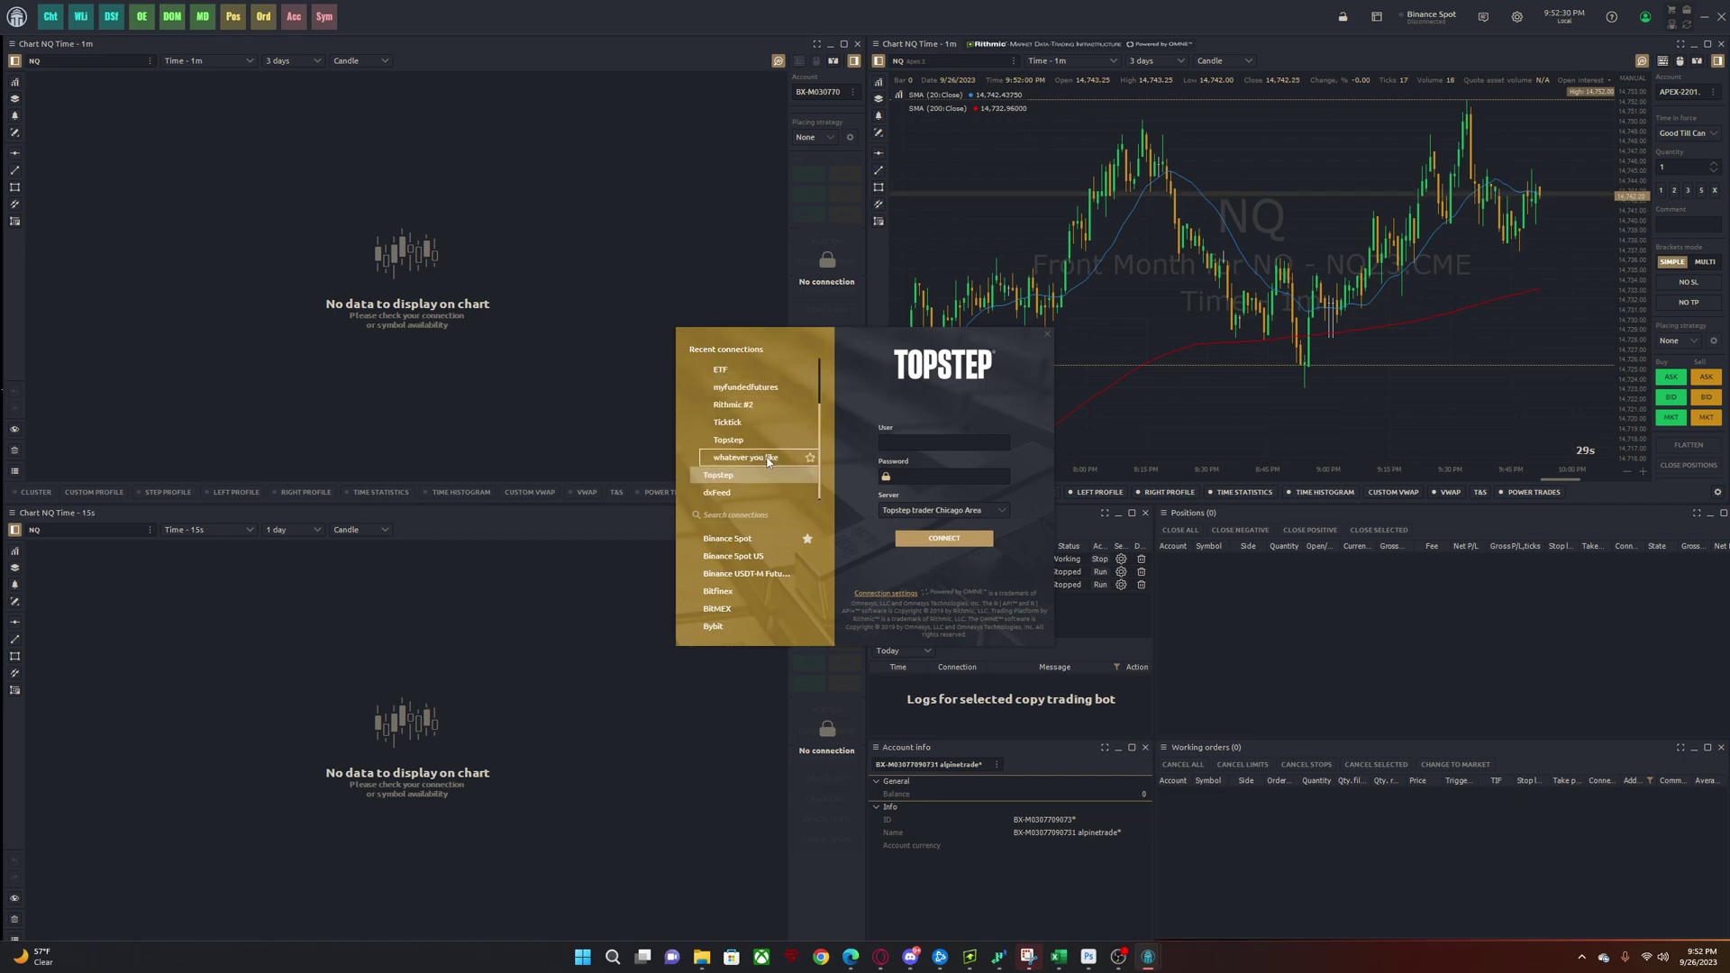
click(762, 458)
click(750, 439)
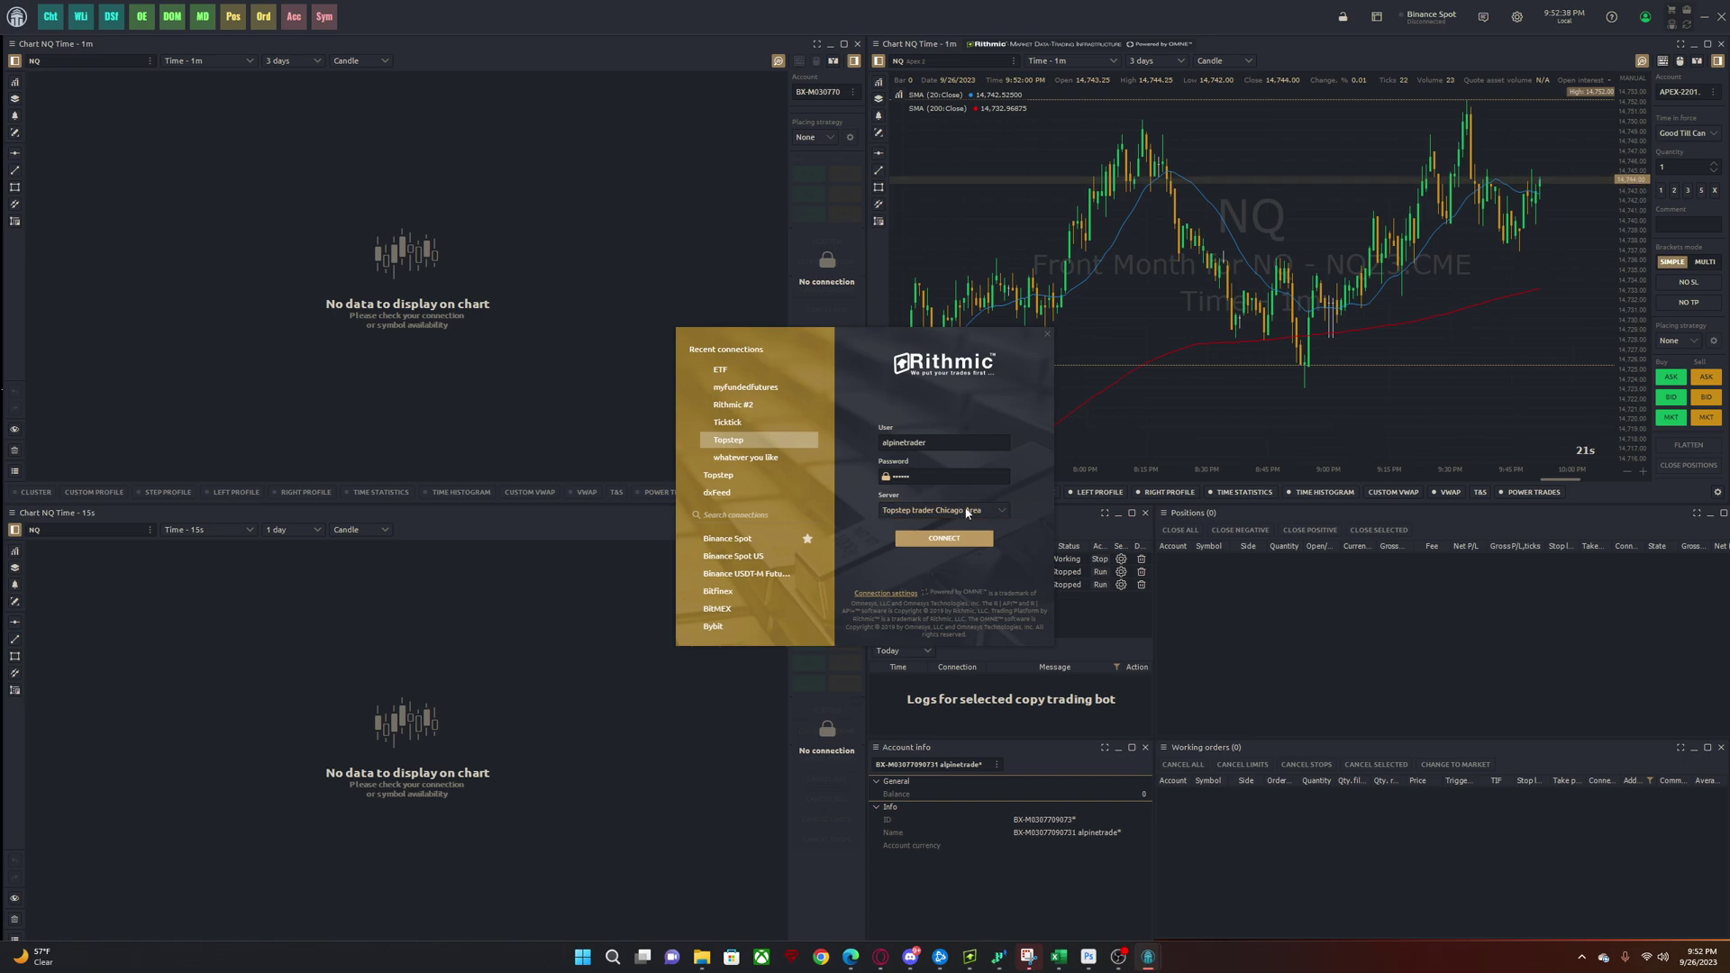
click(916, 512)
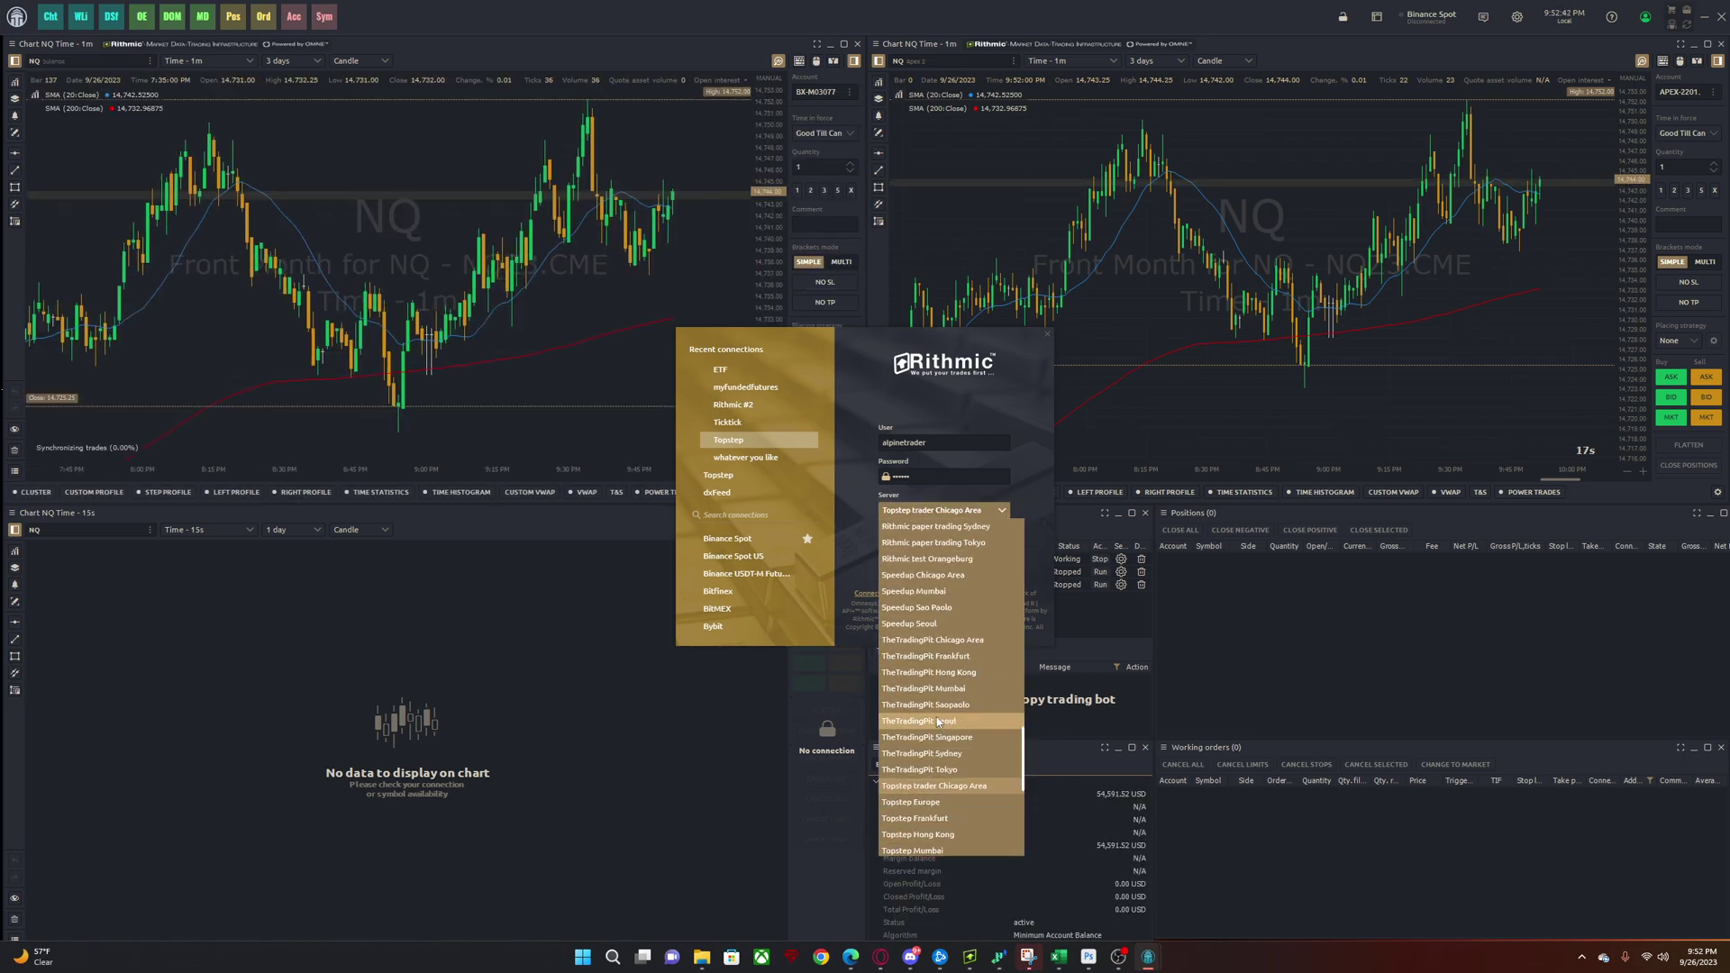
scroll(937, 723, up, 10)
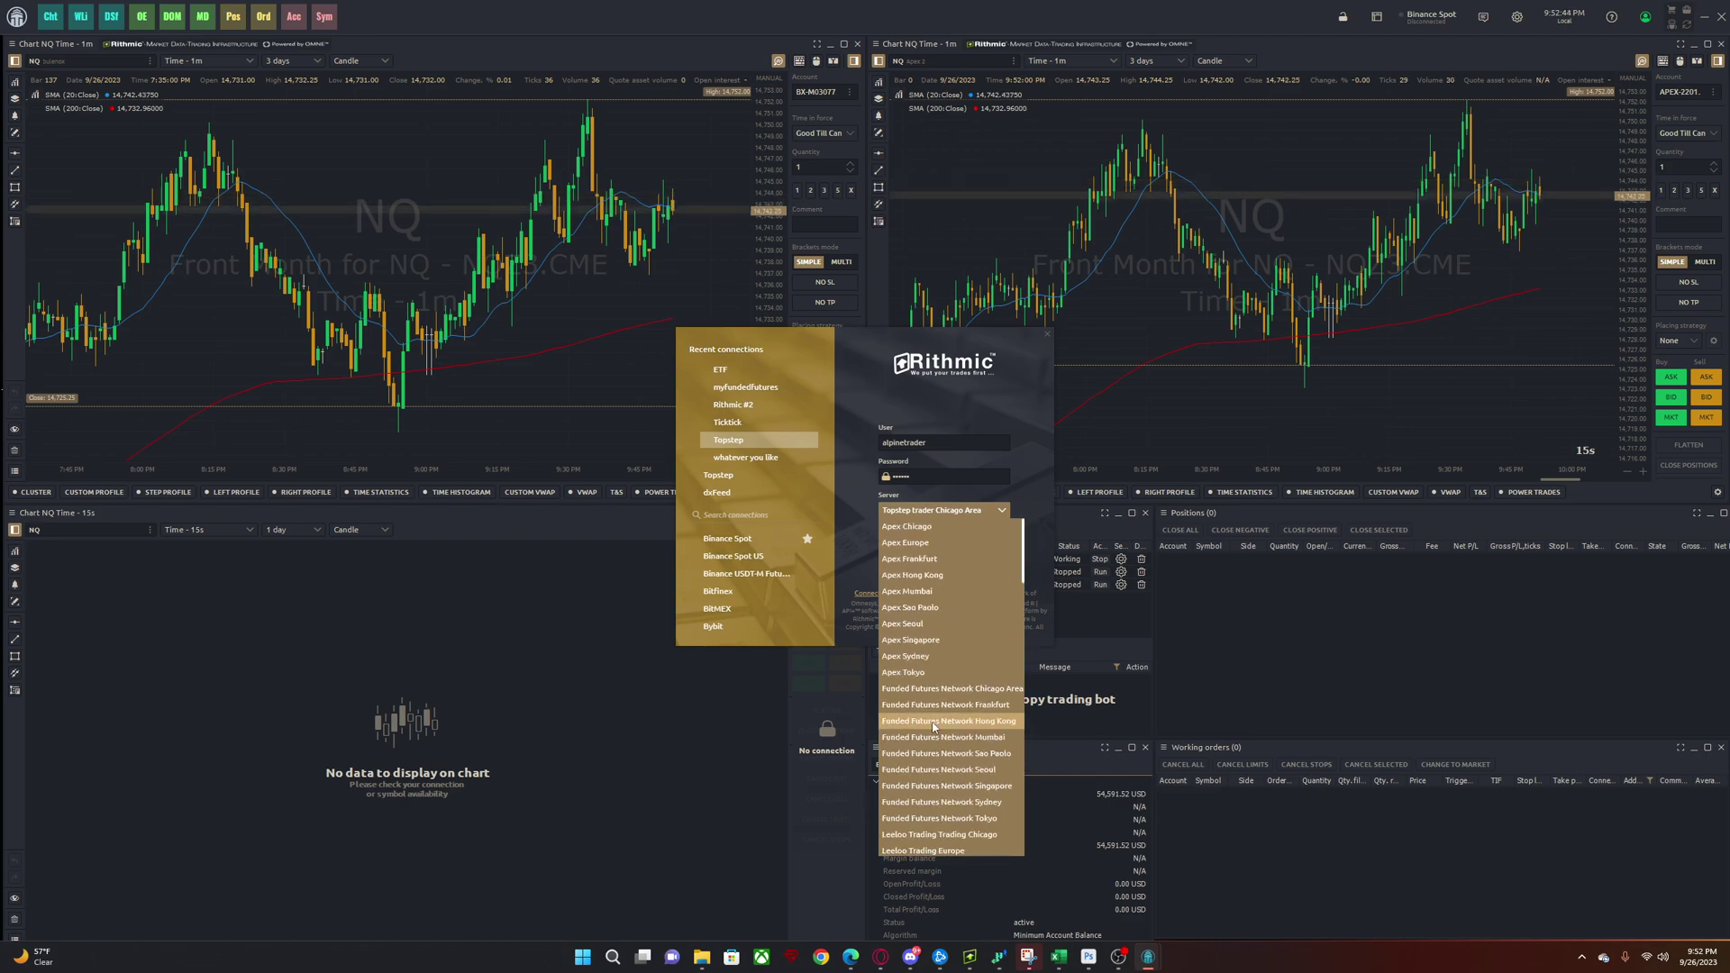
click(1026, 481)
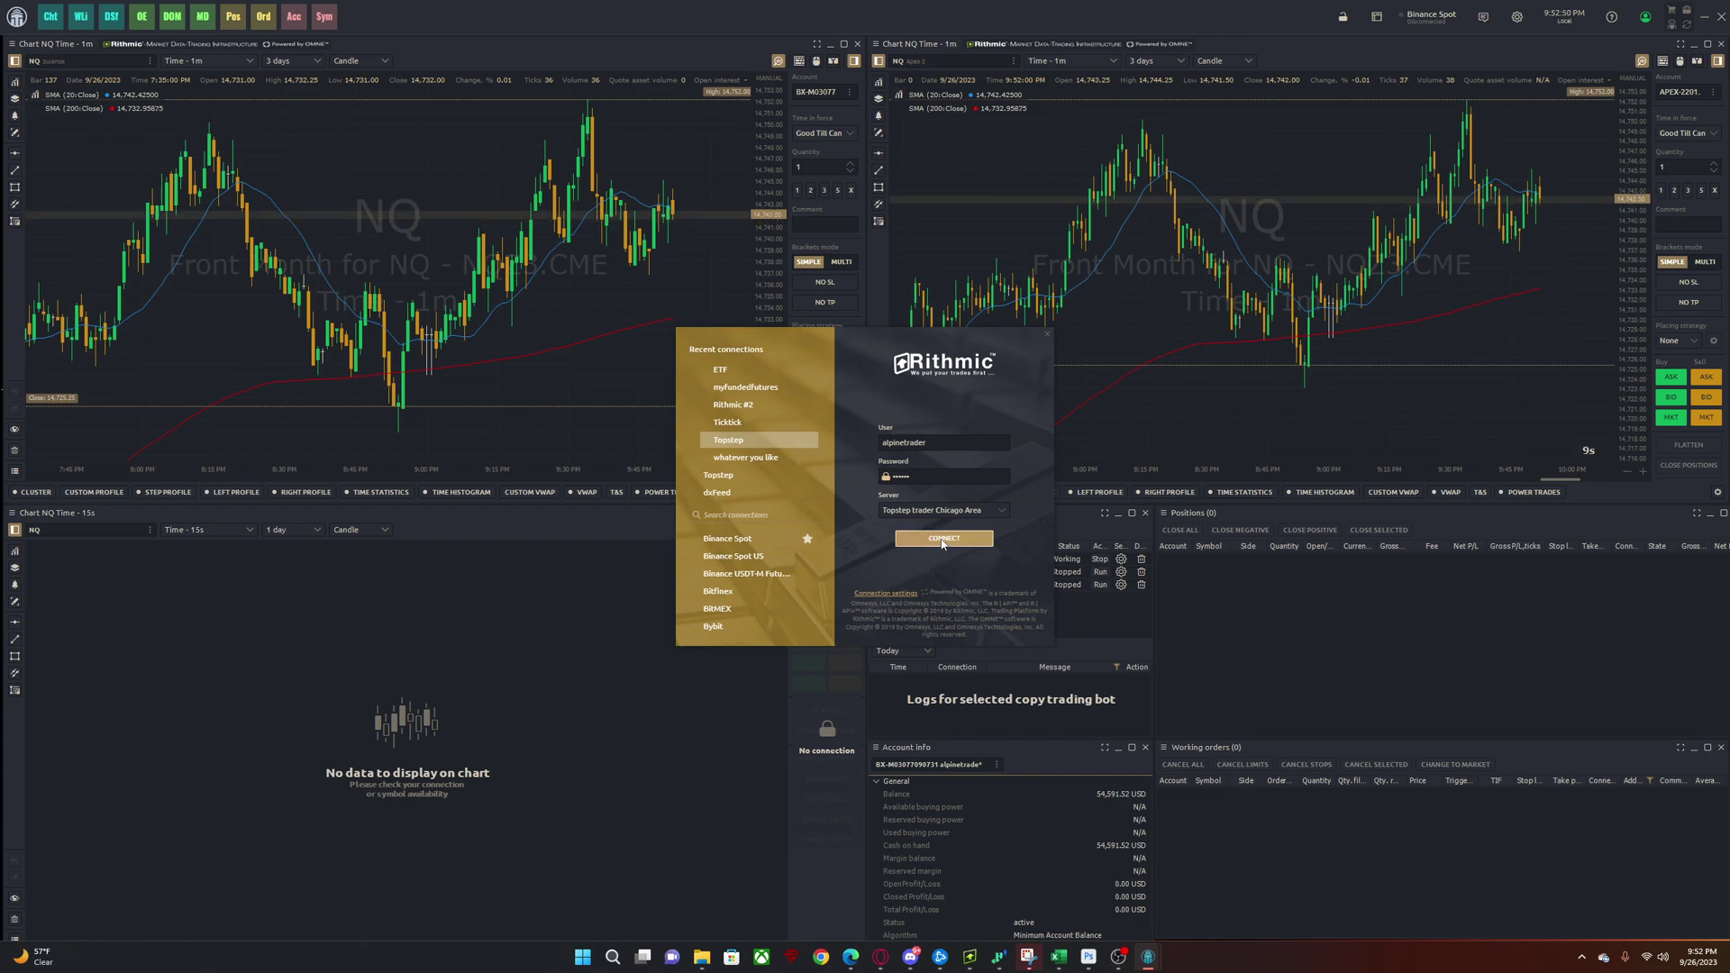
click(943, 541)
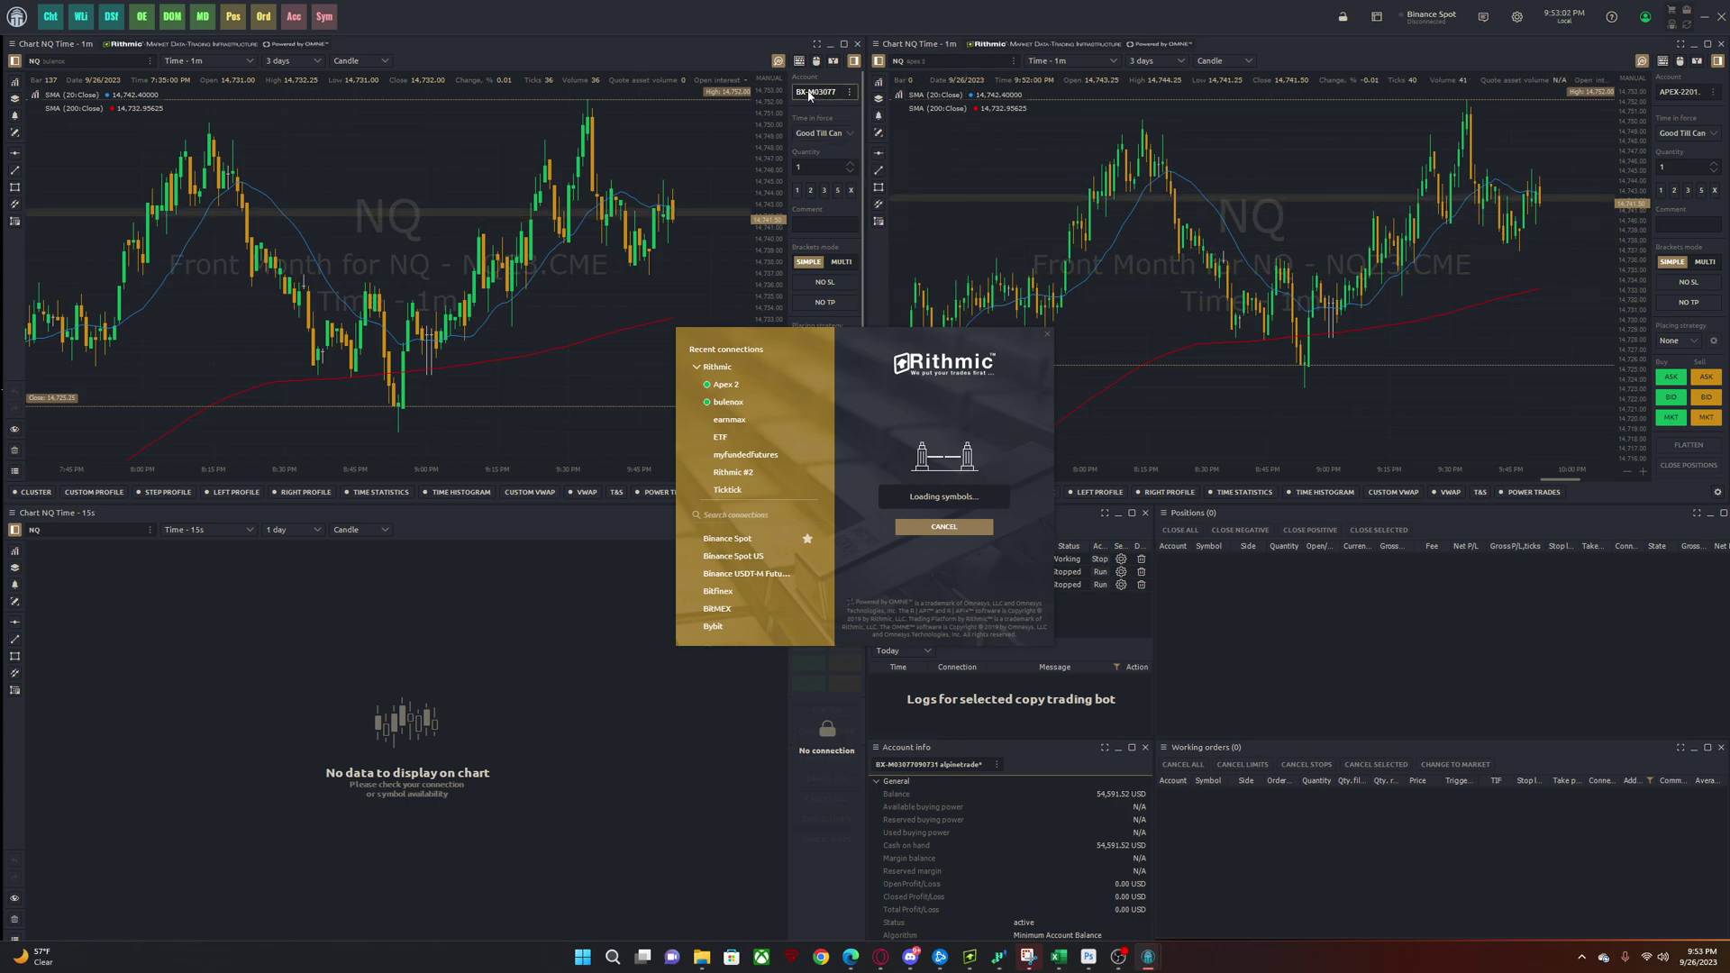
- Close the connections window and review the chart's available trading accounts without changing them
scroll(761, 465, down, 2)
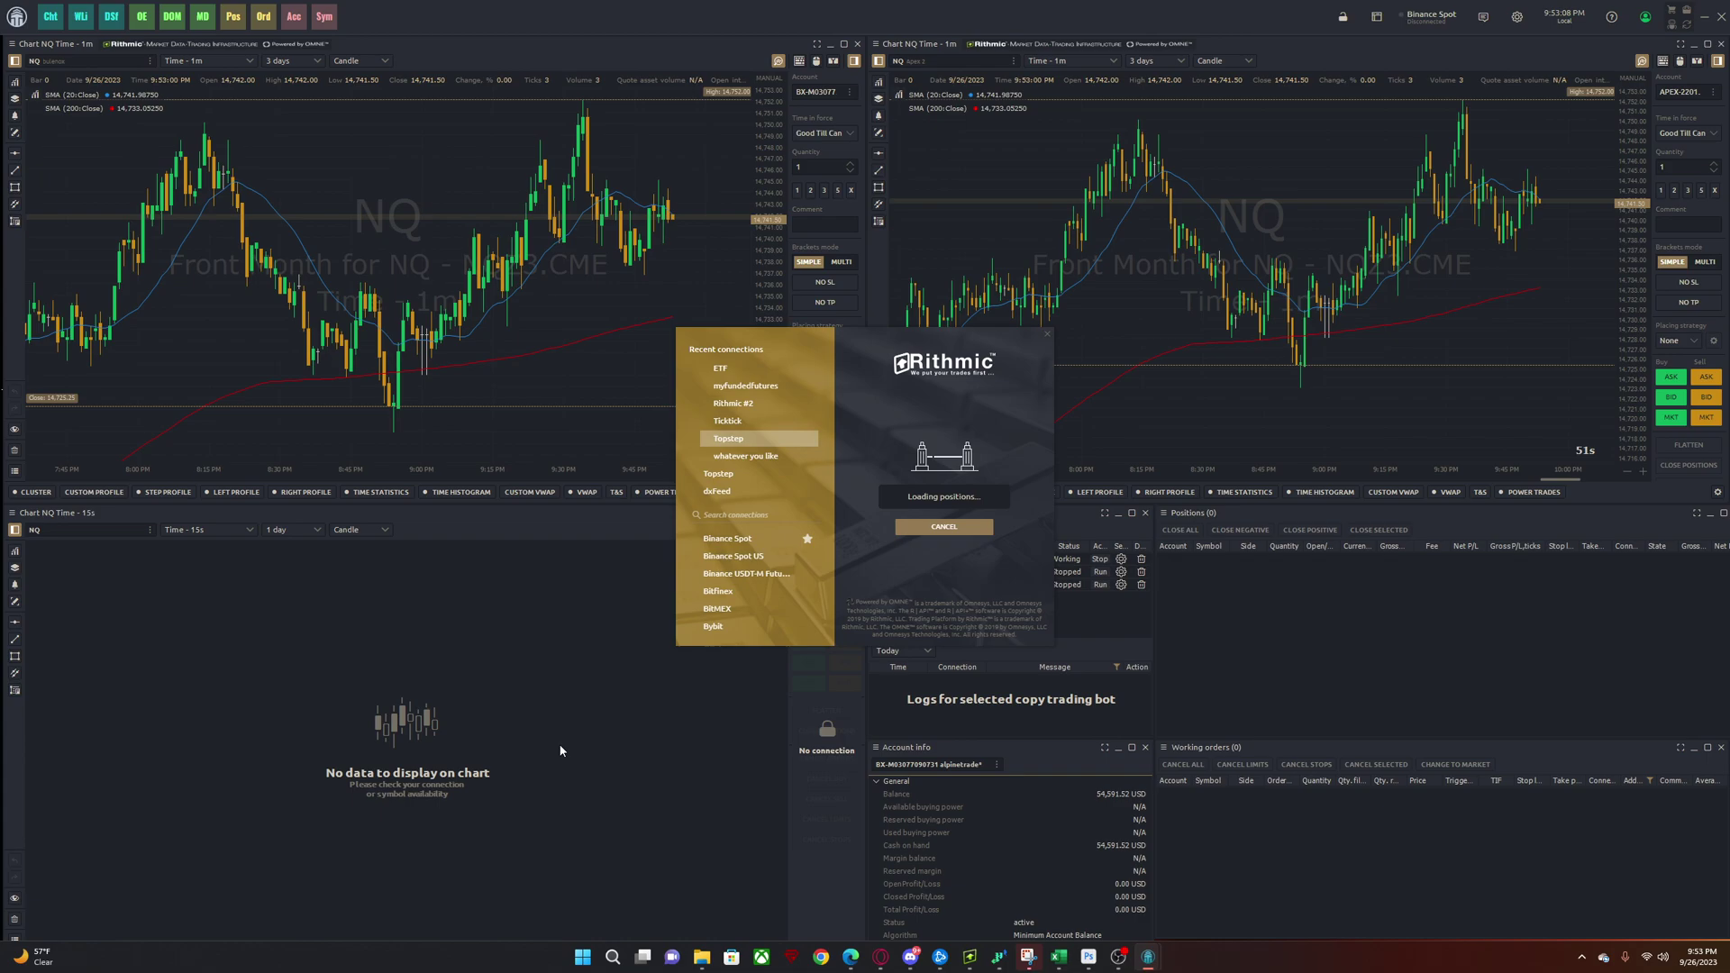
click(1065, 358)
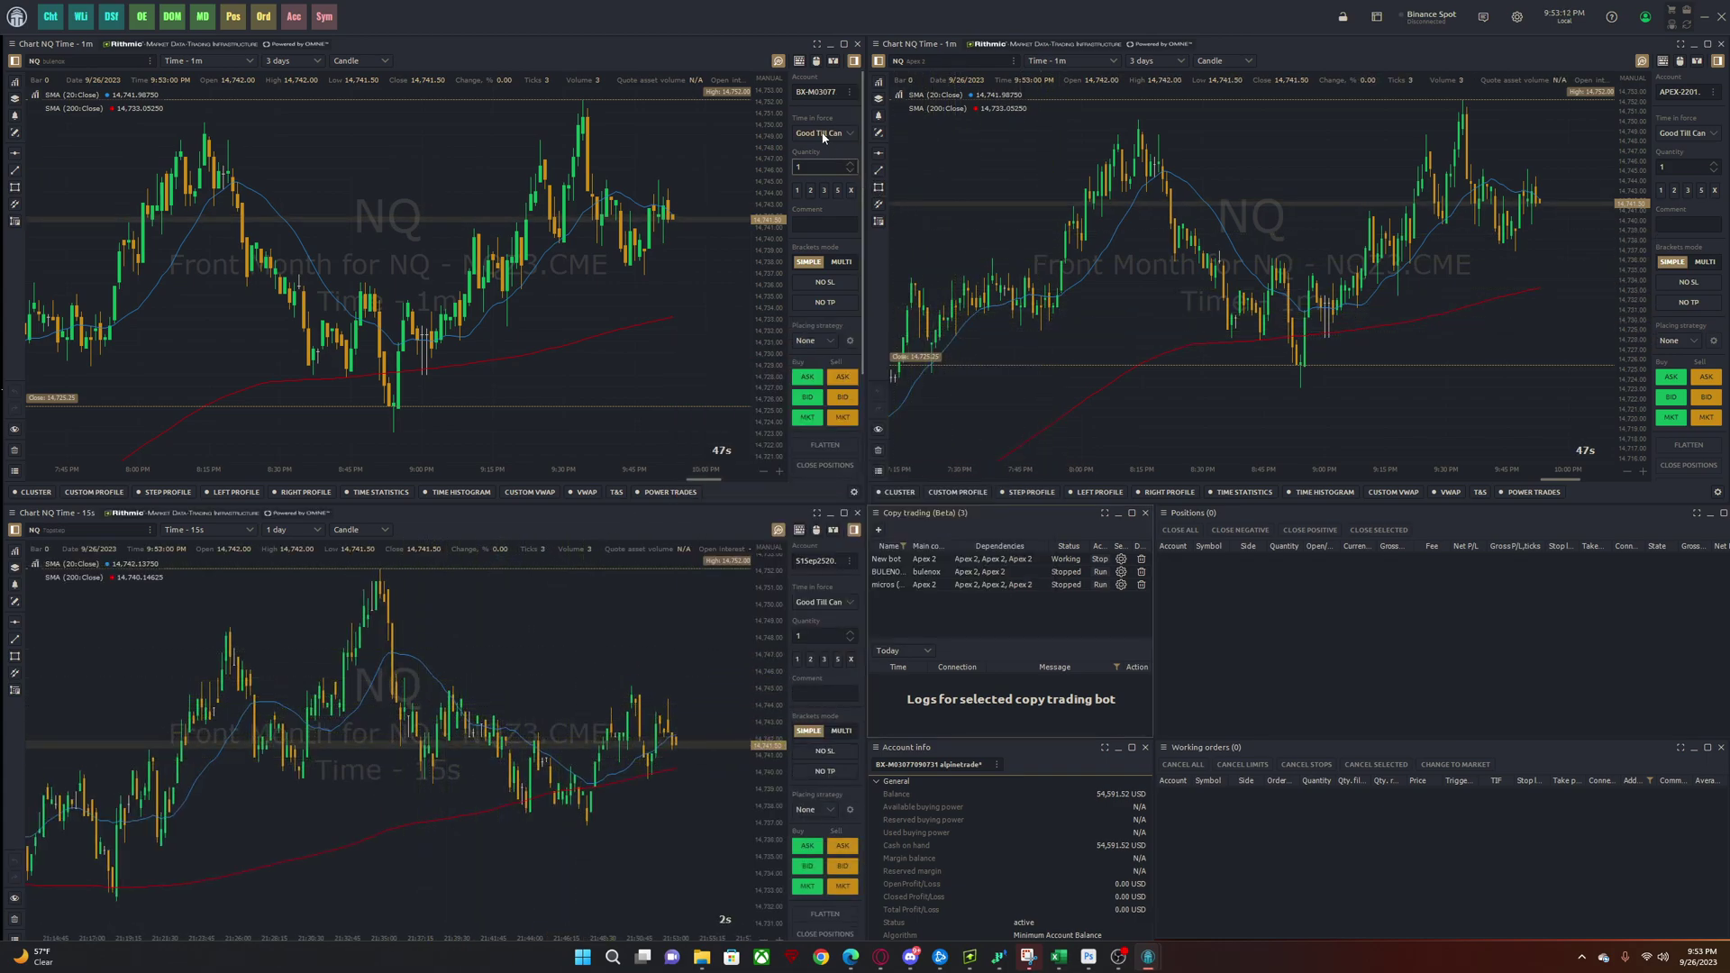
click(818, 93)
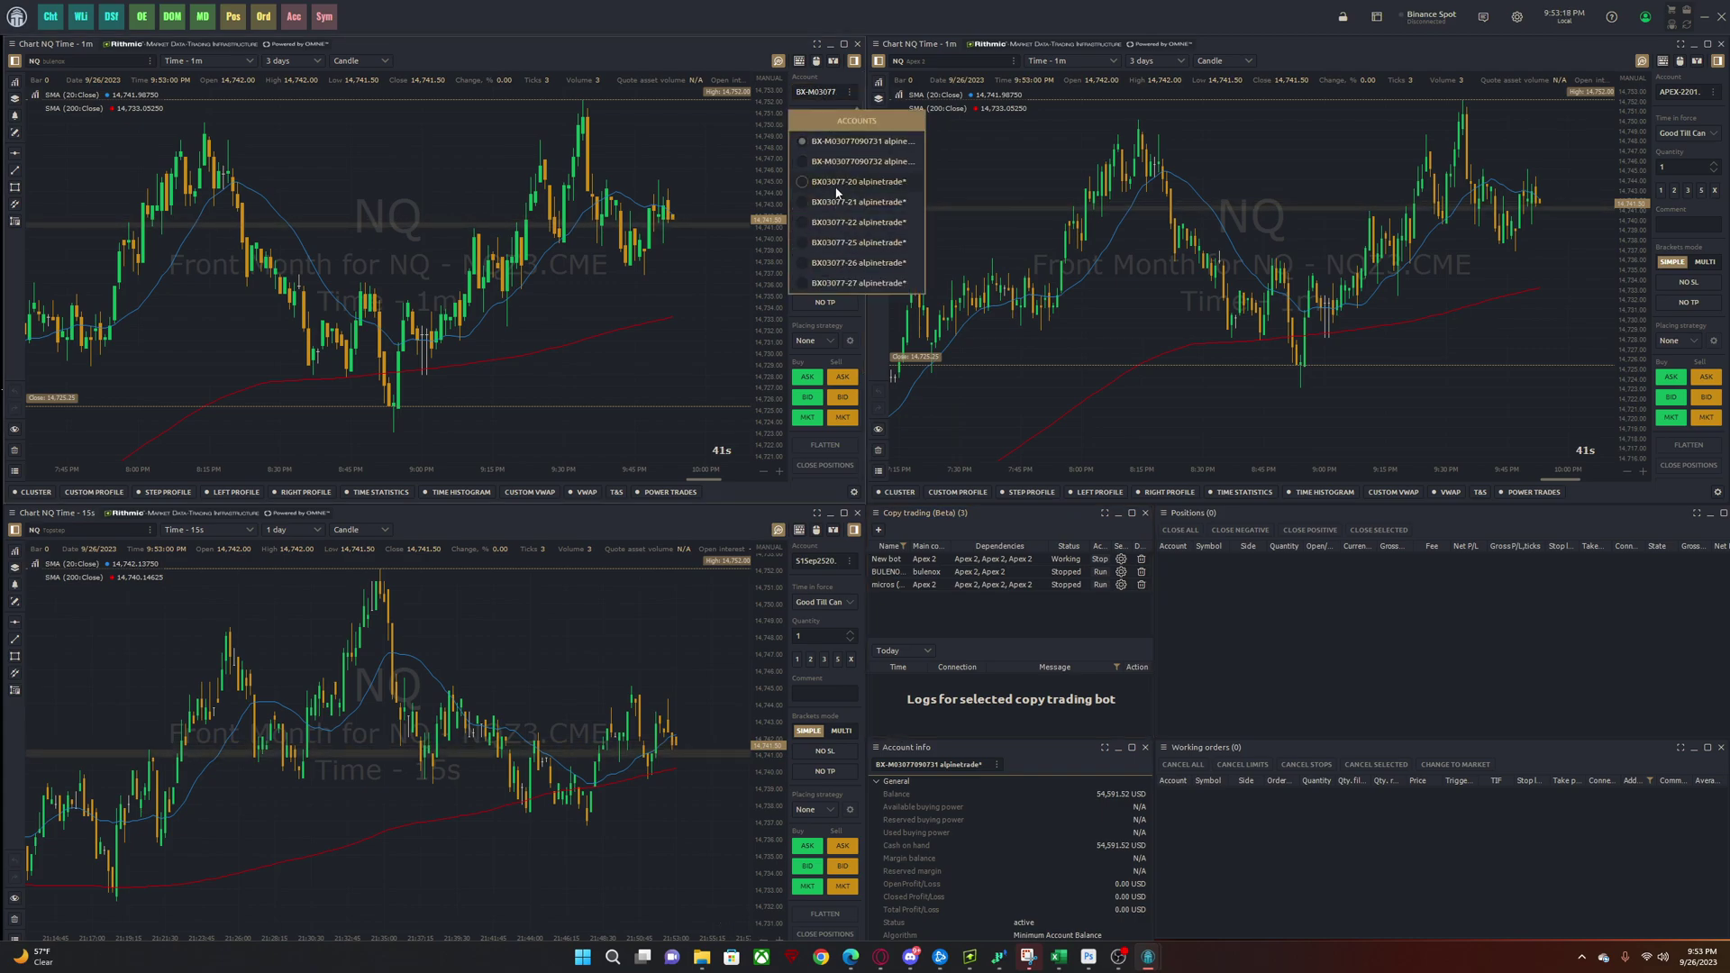
click(816, 92)
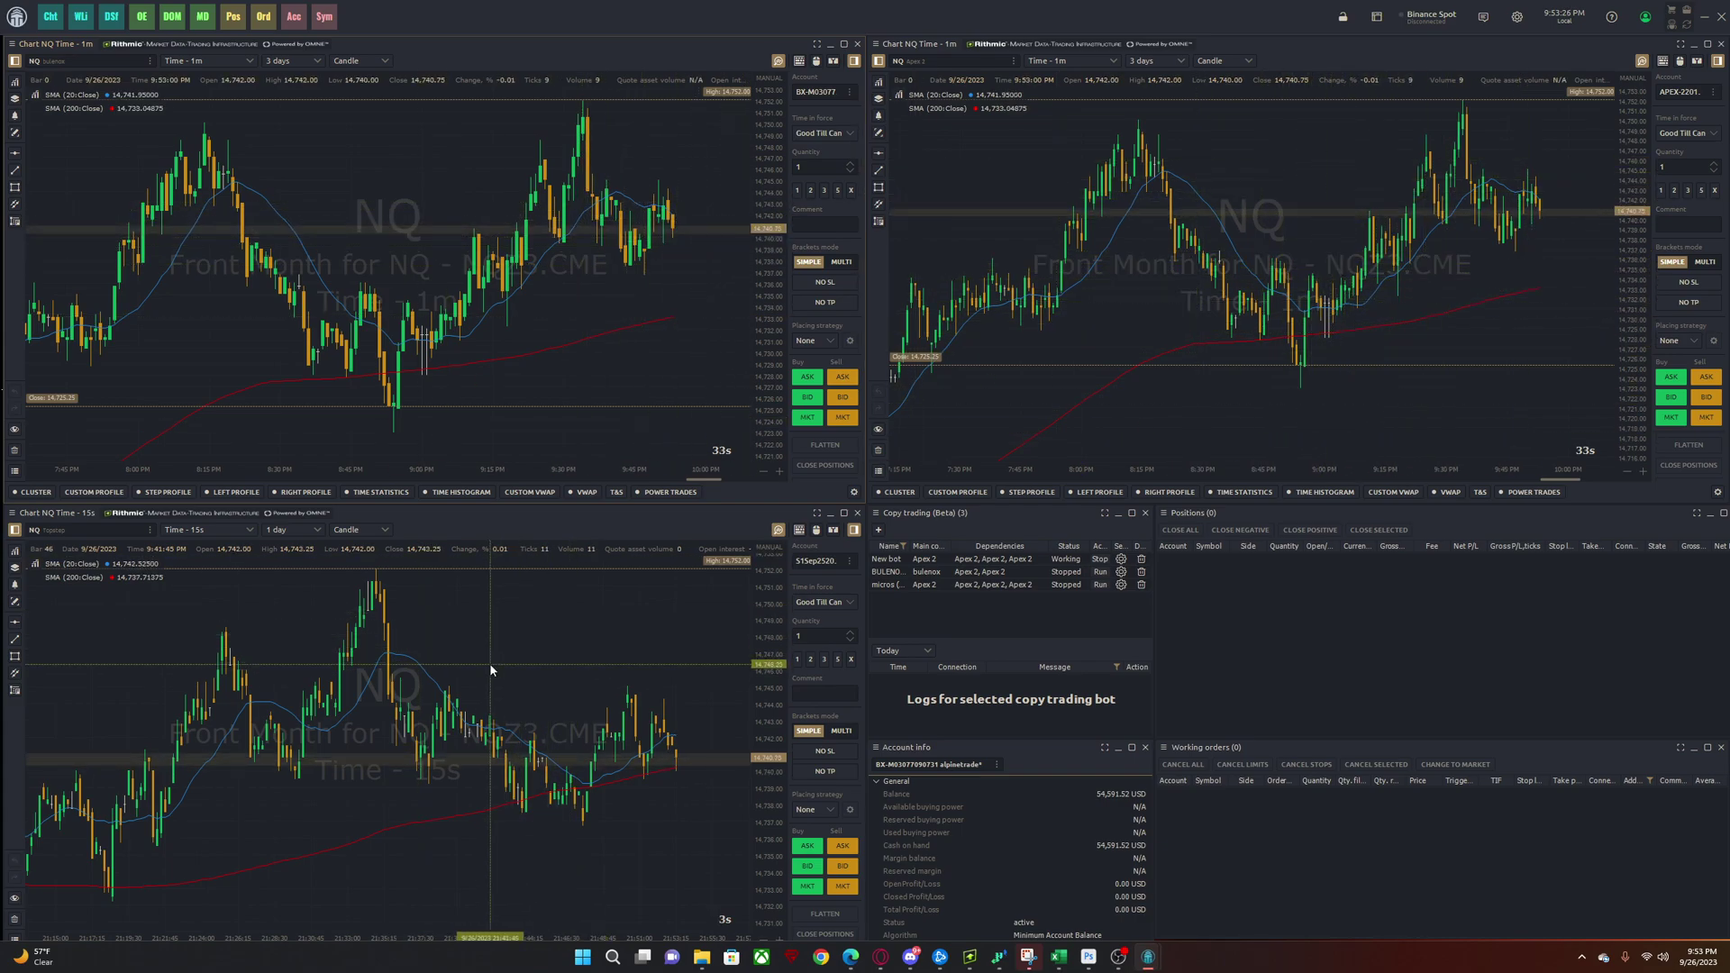
- Open the upper-left chart's symbol search and collapse the bulenox symbol tree
click(110, 62)
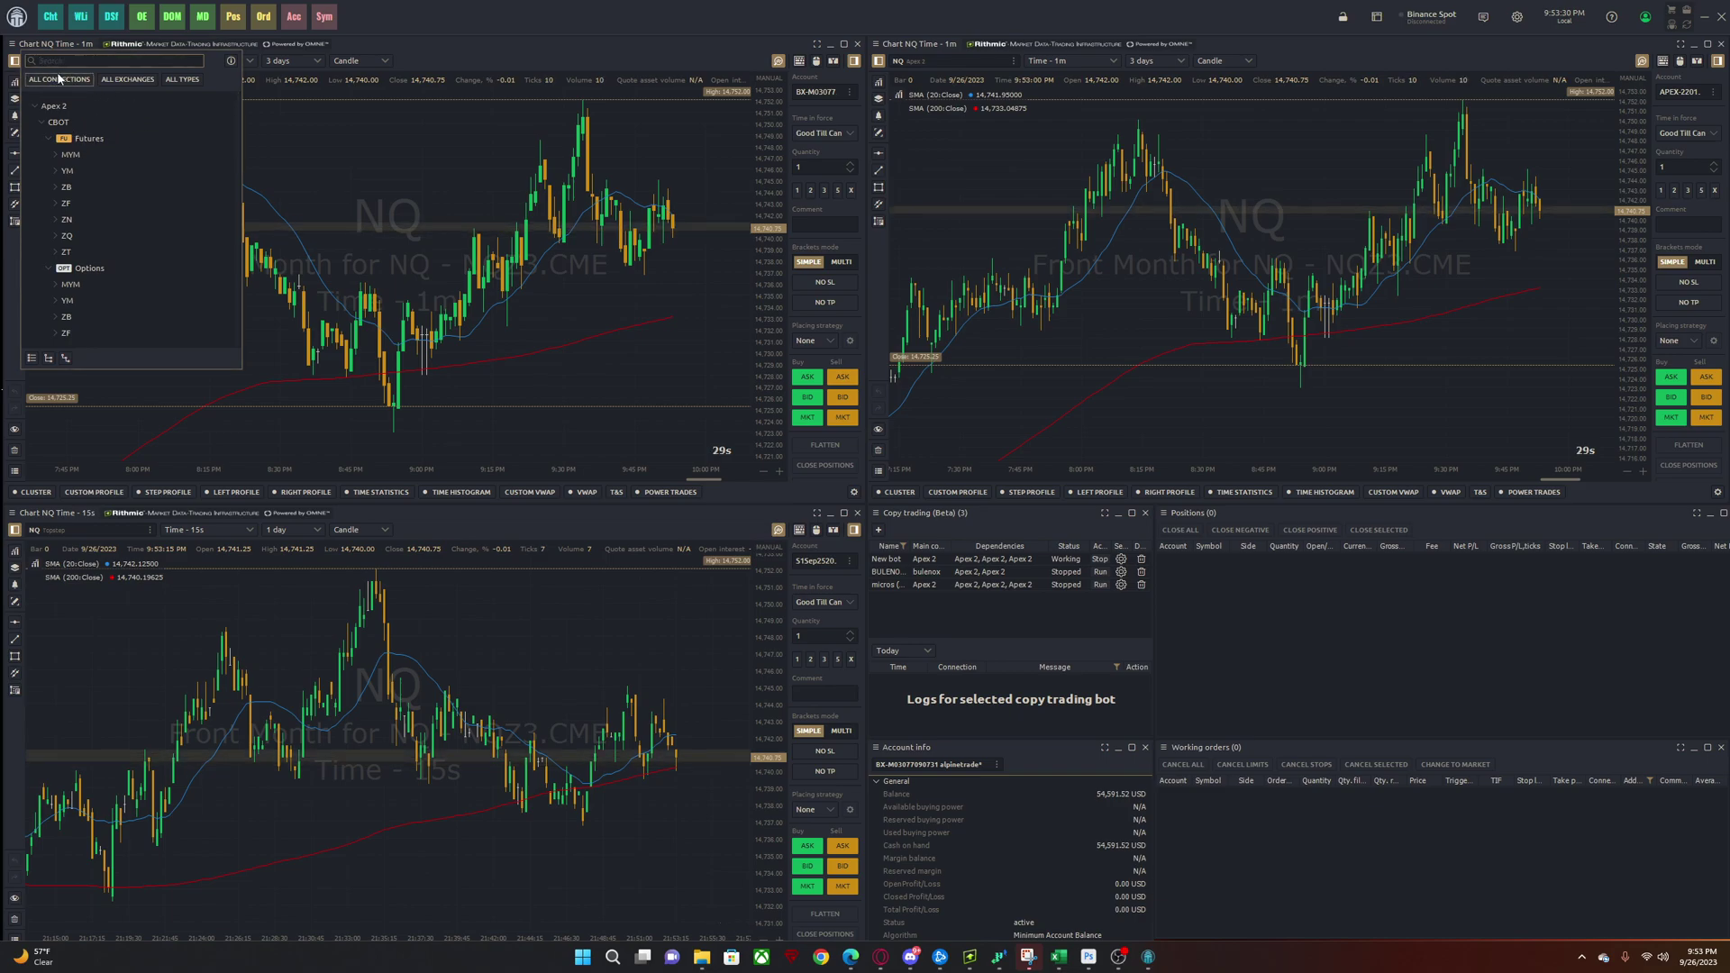
click(331, 41)
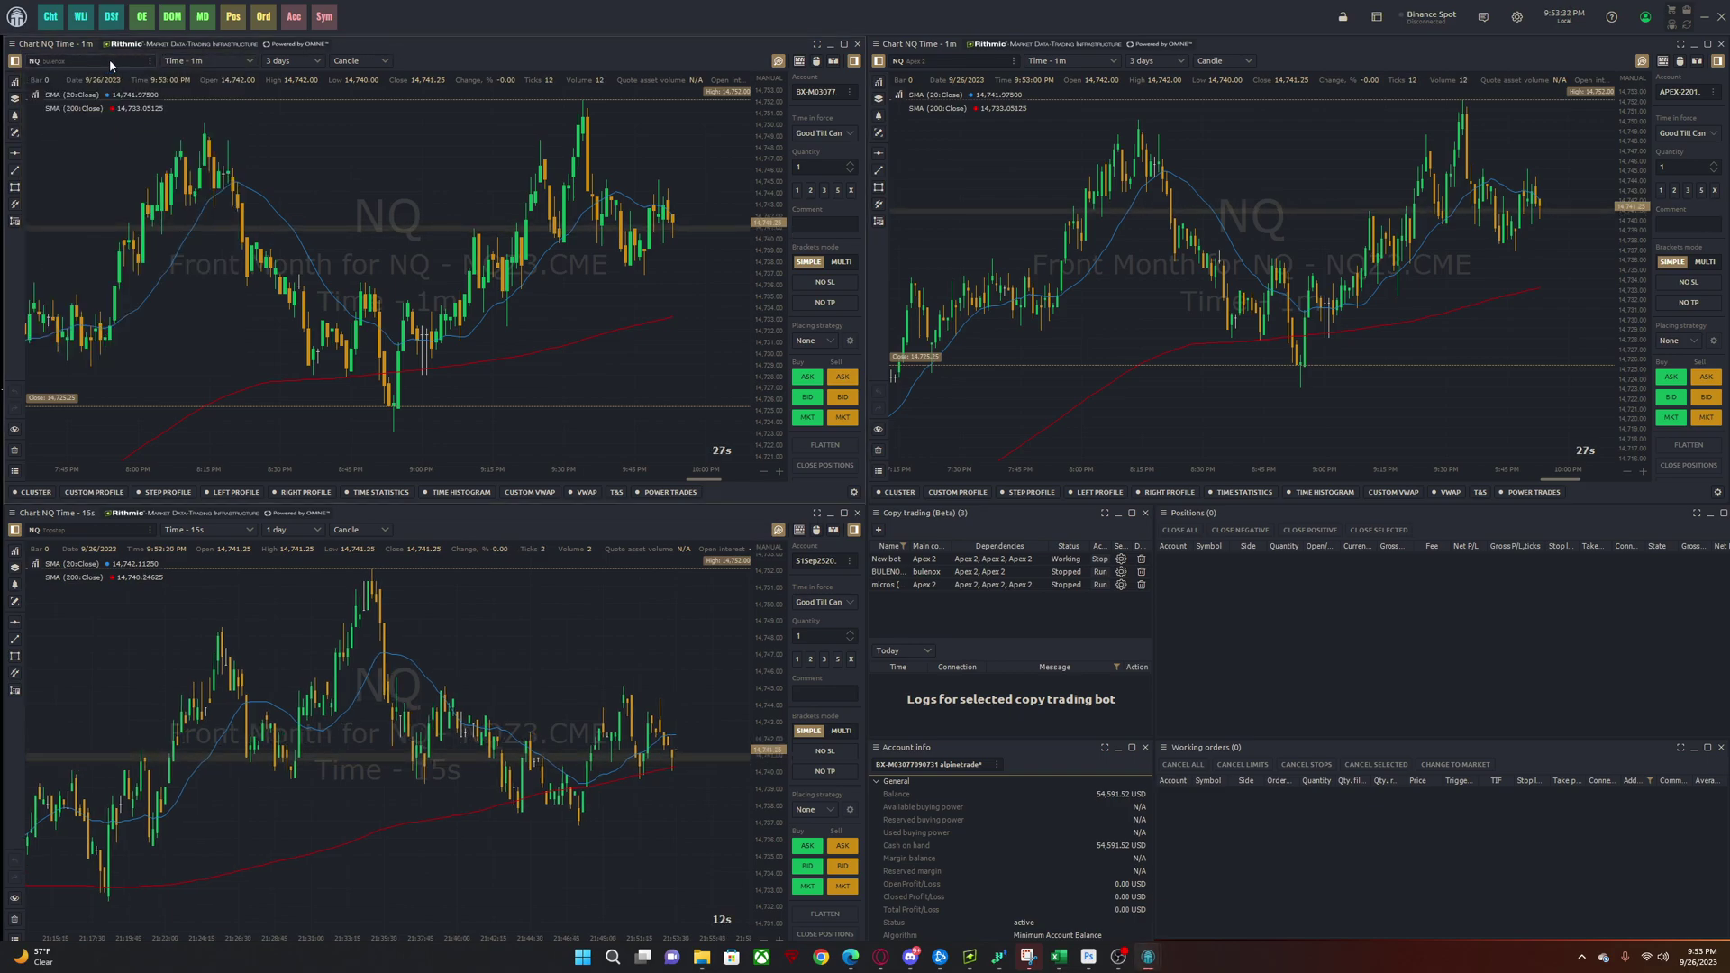
click(110, 60)
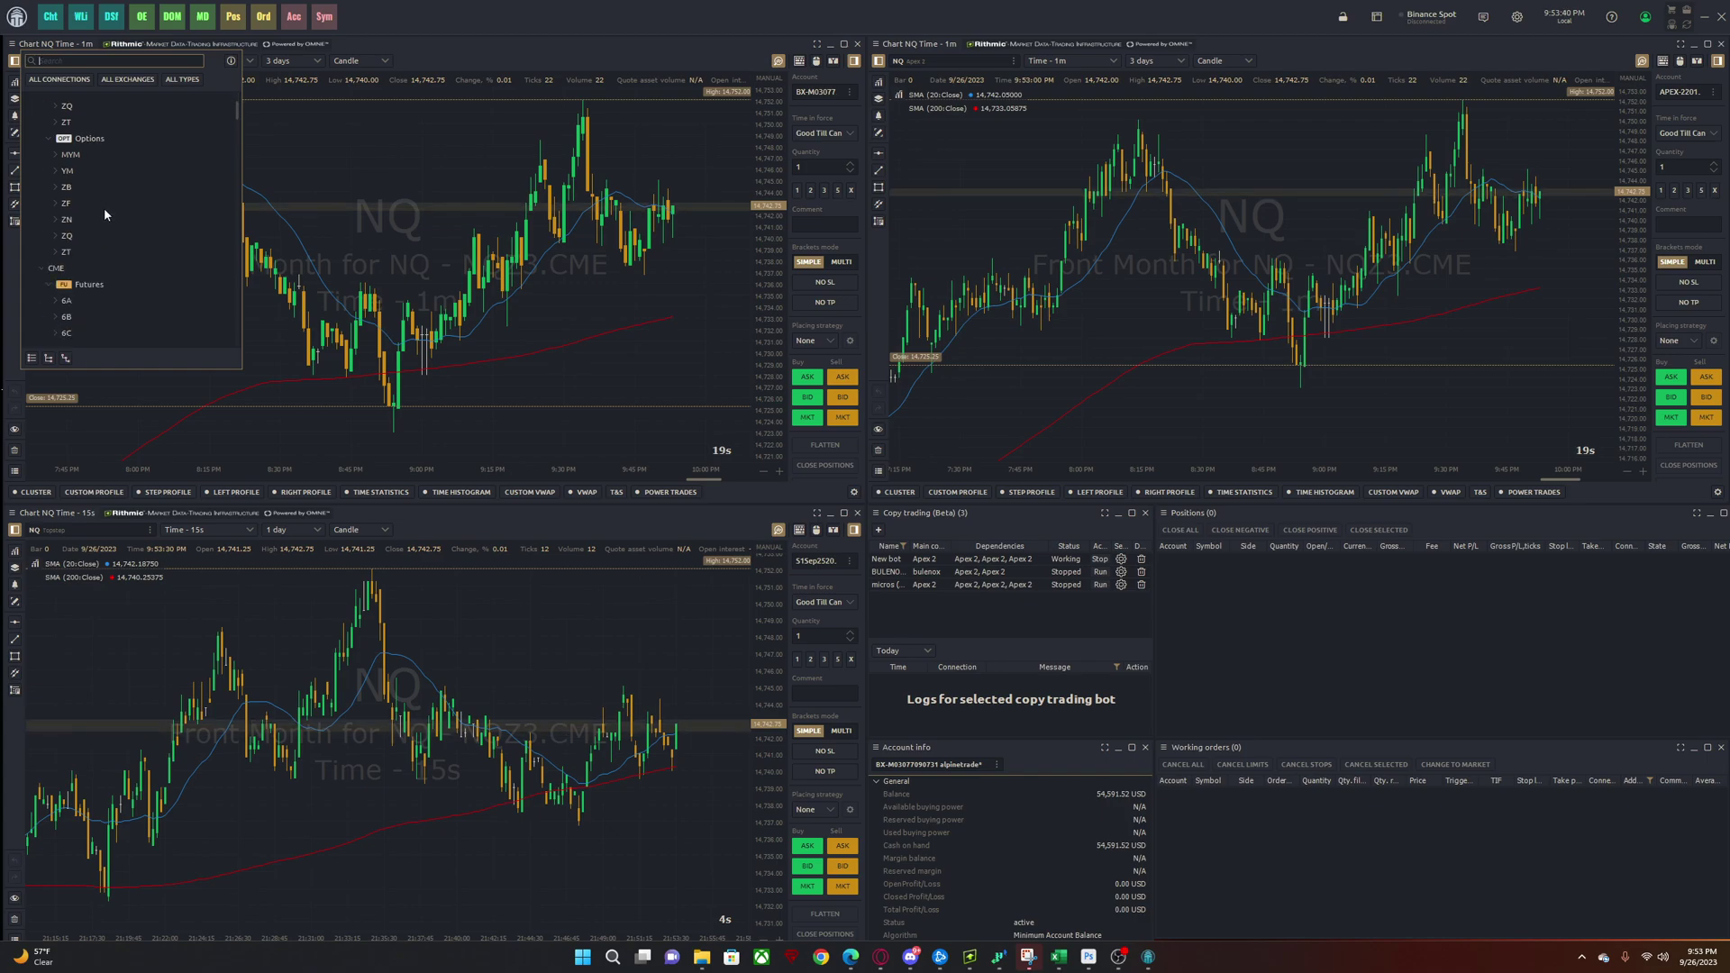
scroll(105, 209, up, 2)
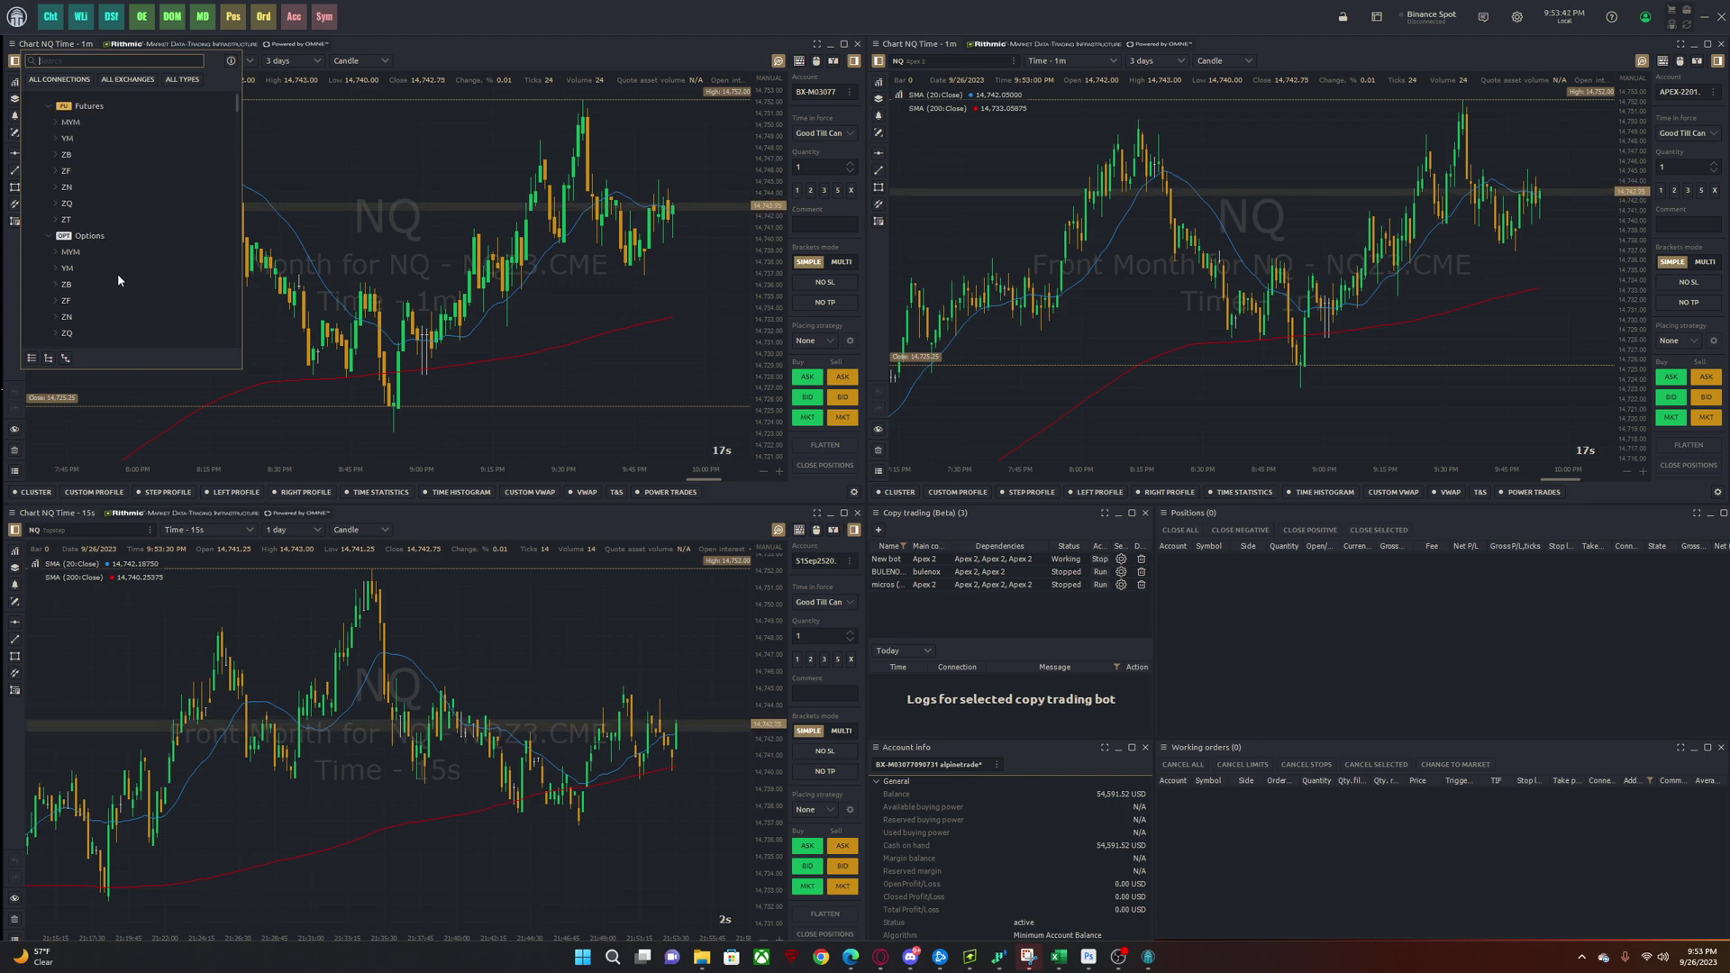
scroll(114, 305, down, 2)
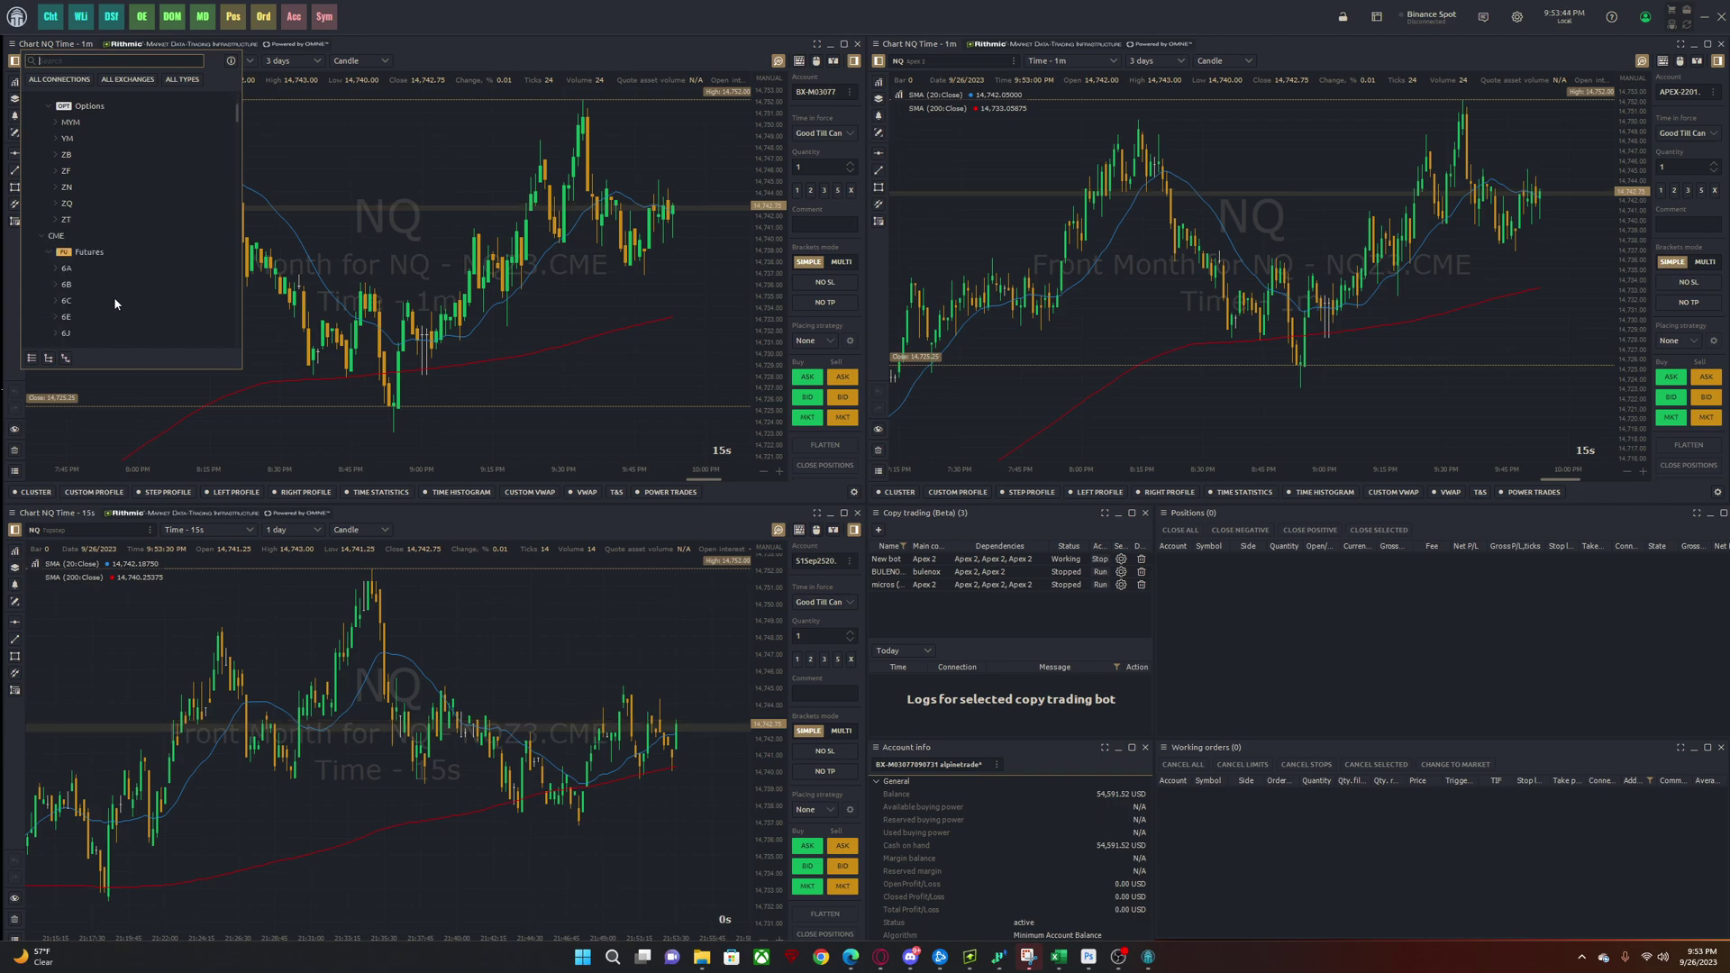
scroll(113, 295, down, 5)
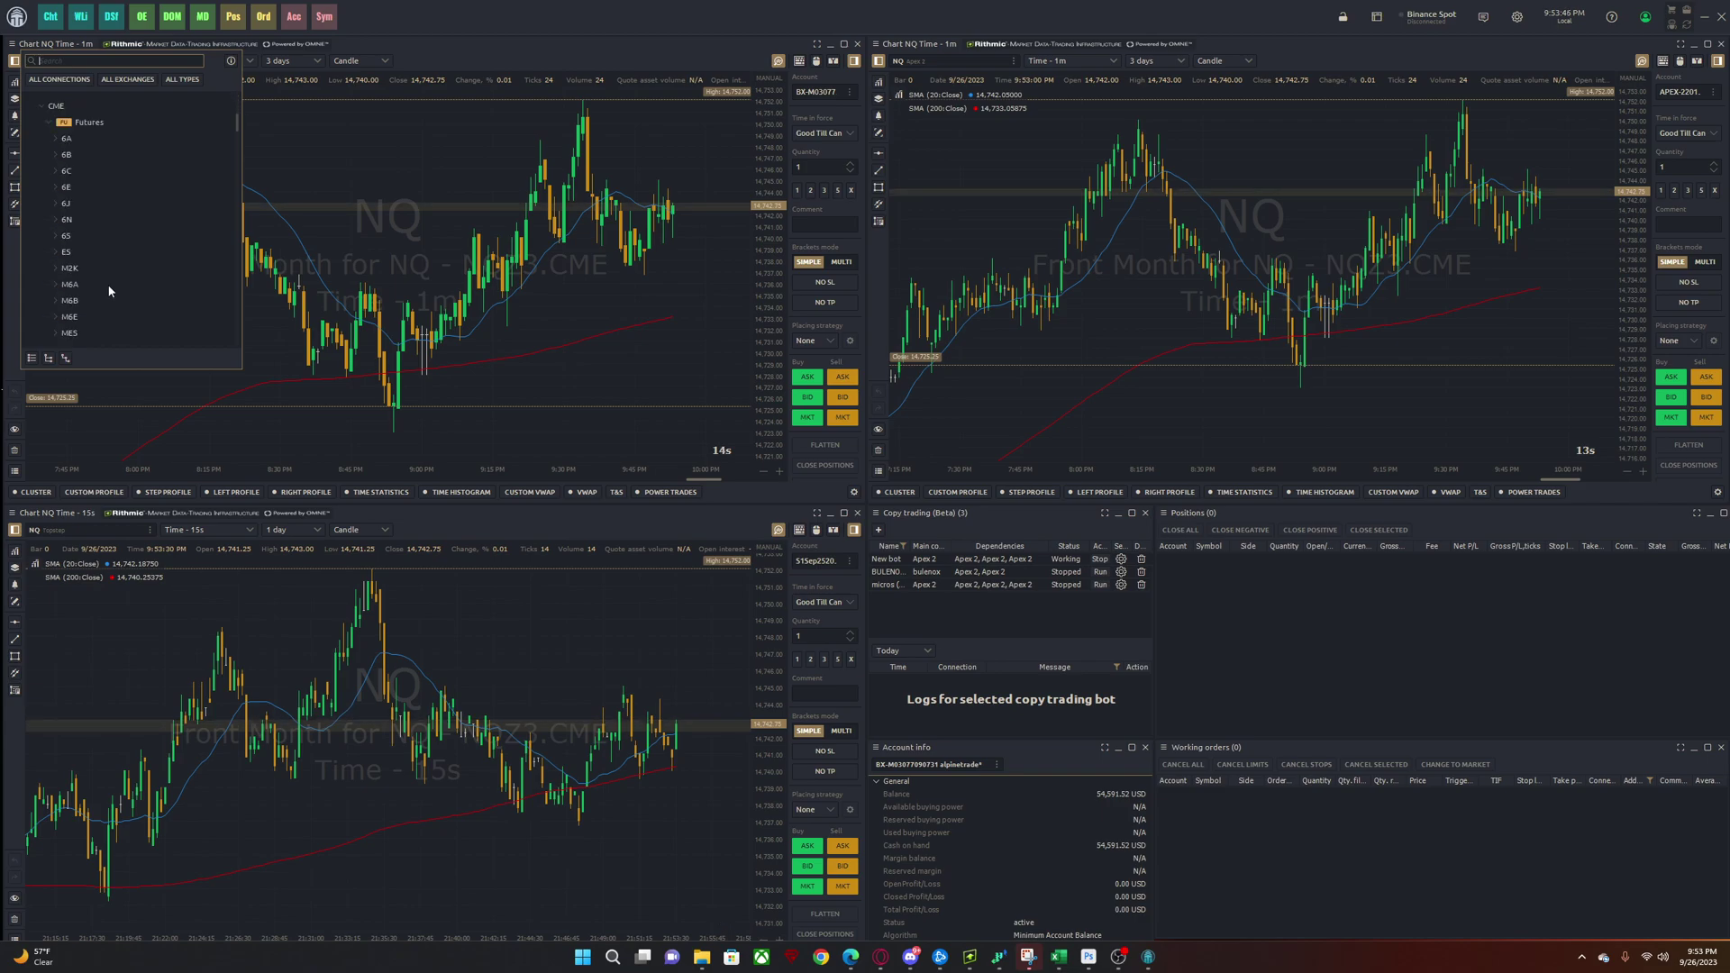
scroll(108, 288, down, 5)
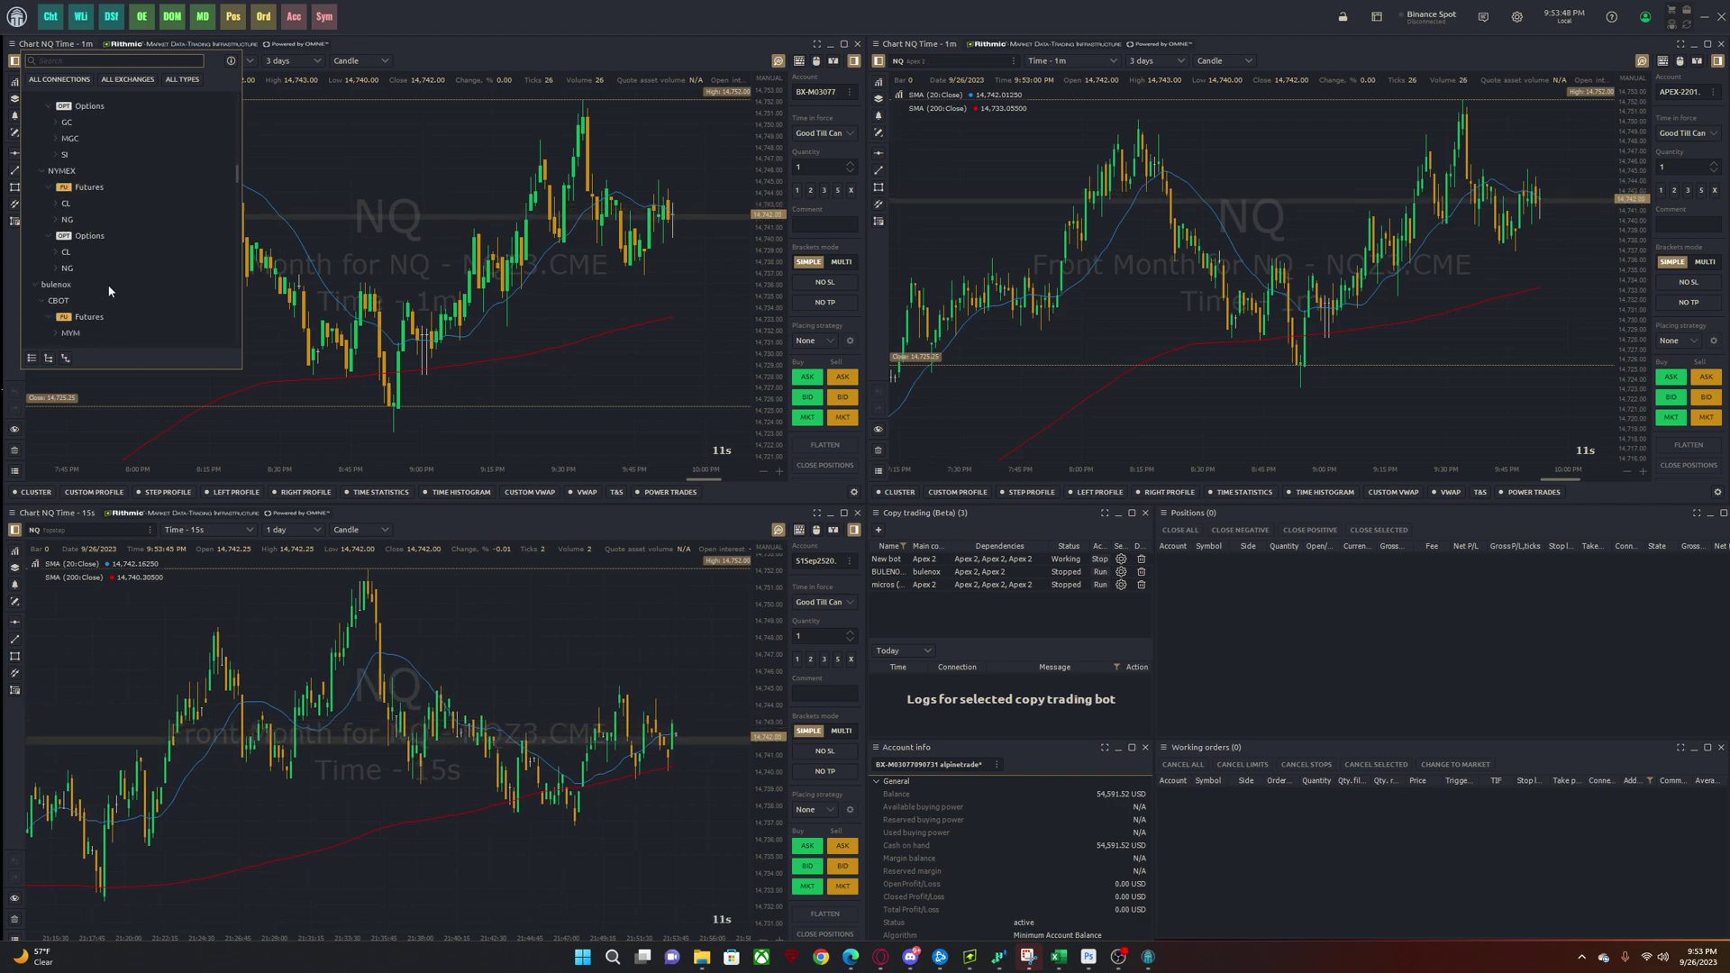
click(41, 255)
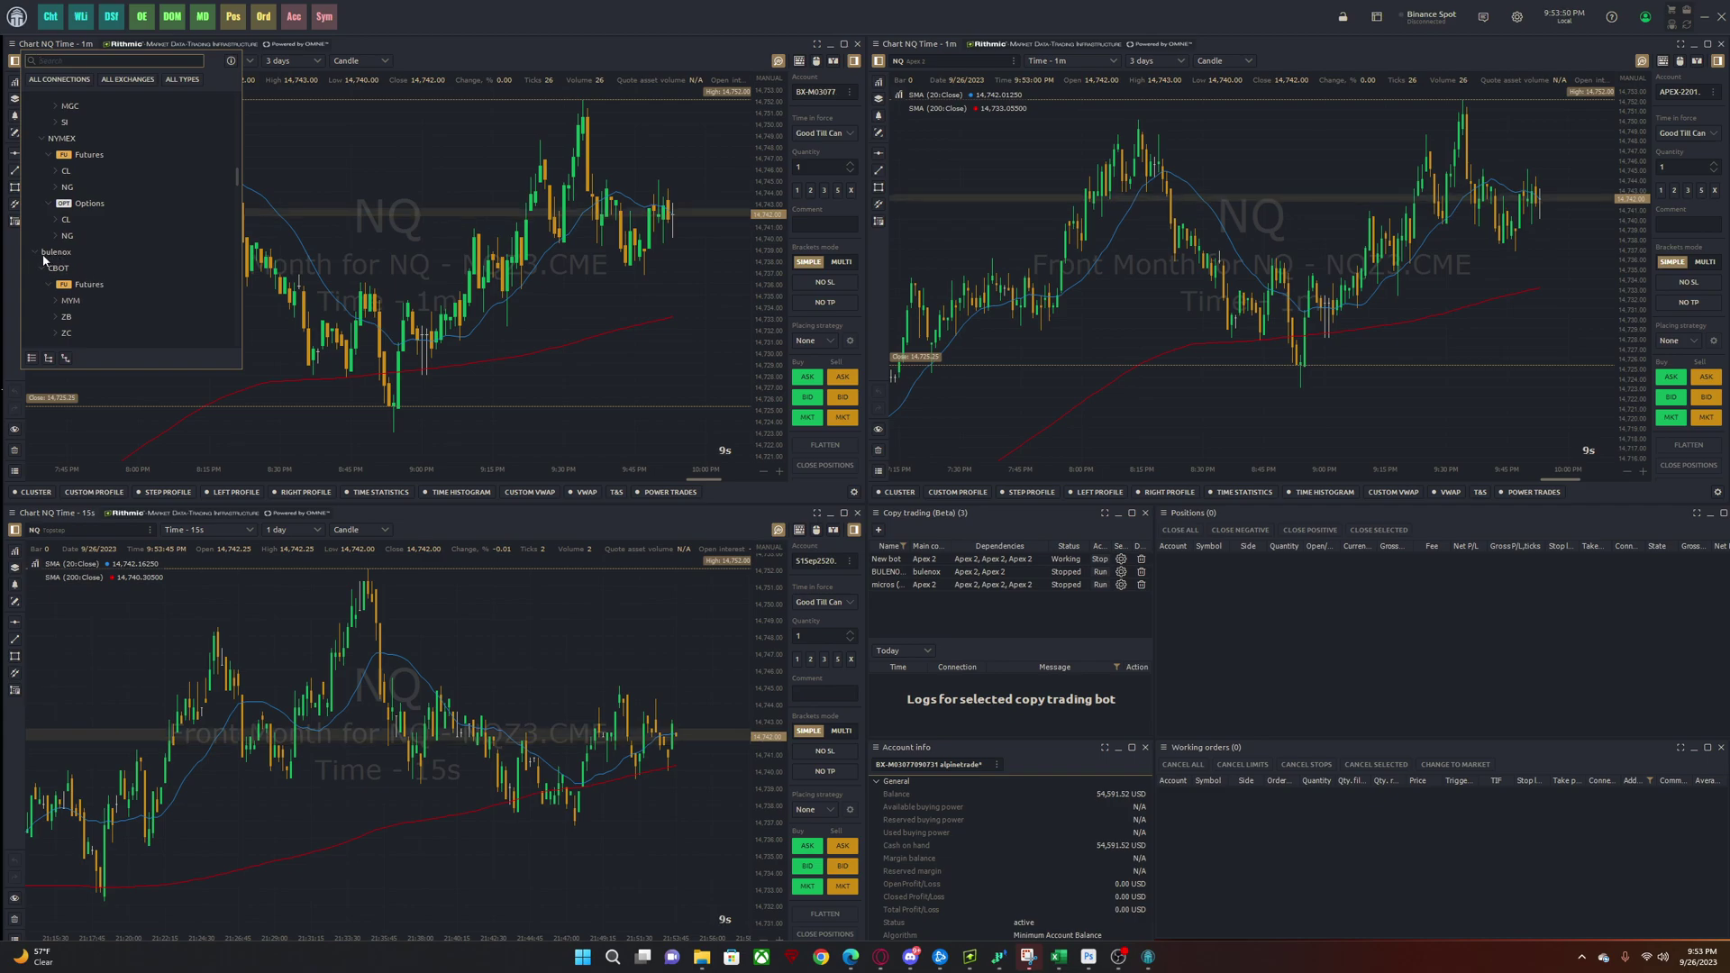
- Expand the Apex 2 symbols and load NQ into the upper-left chart
scroll(63, 279, down, 5)
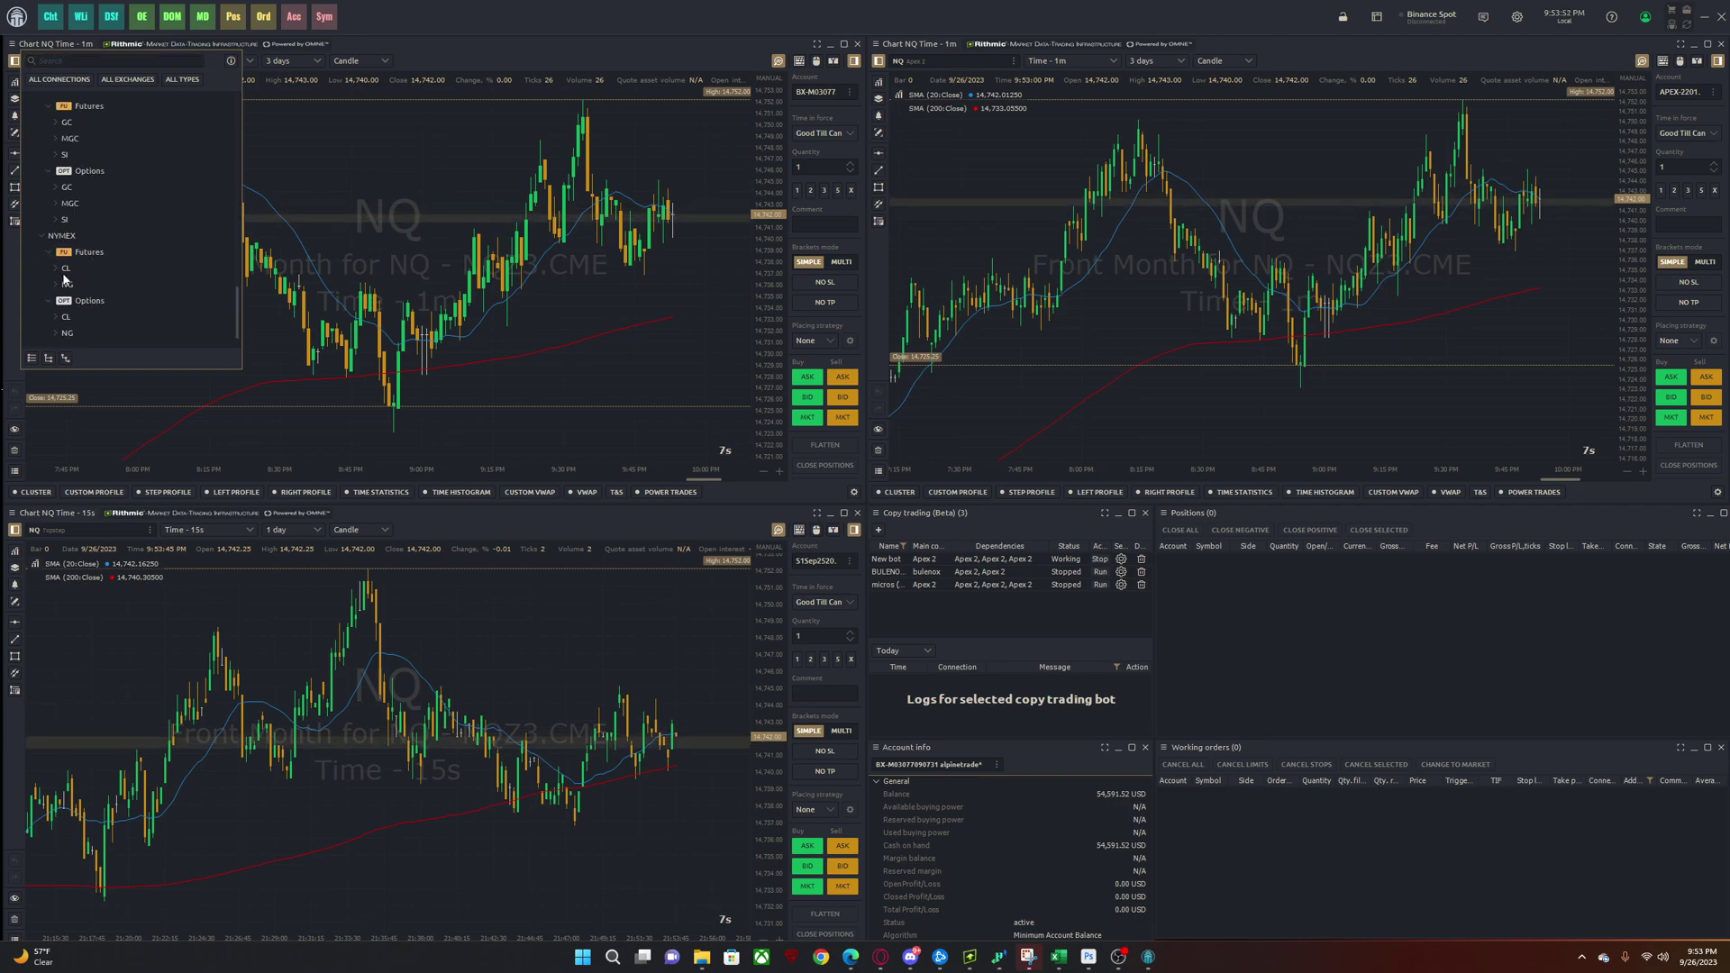
scroll(57, 276, up, 3)
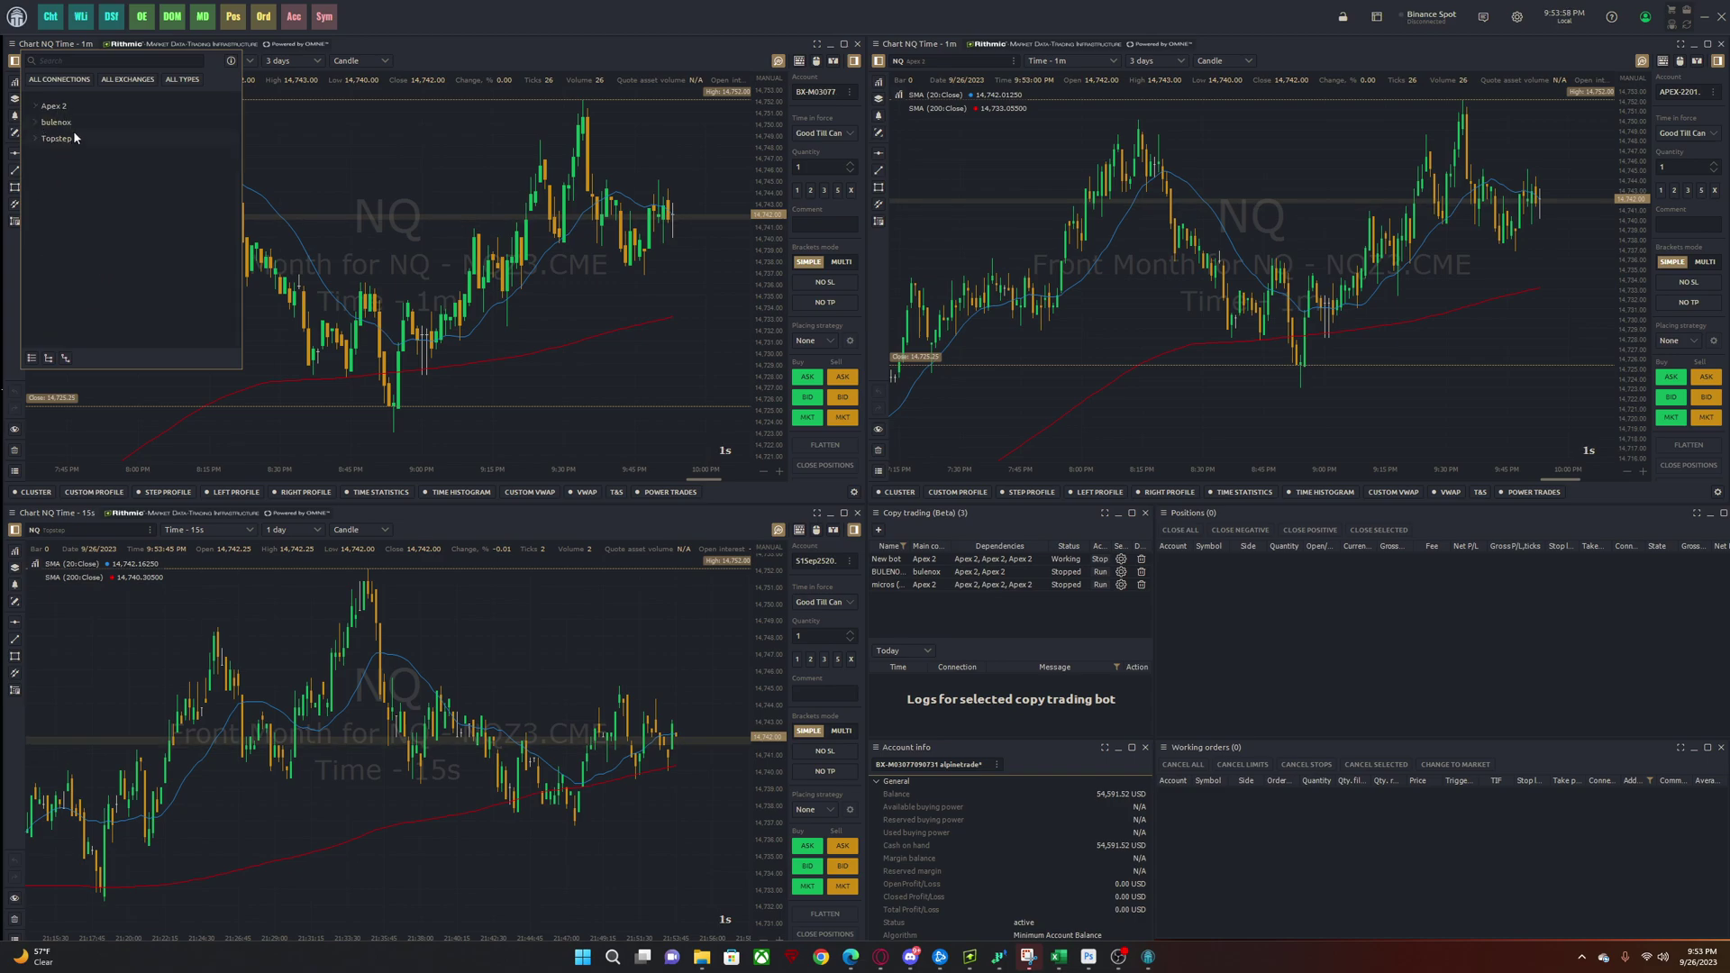
click(85, 110)
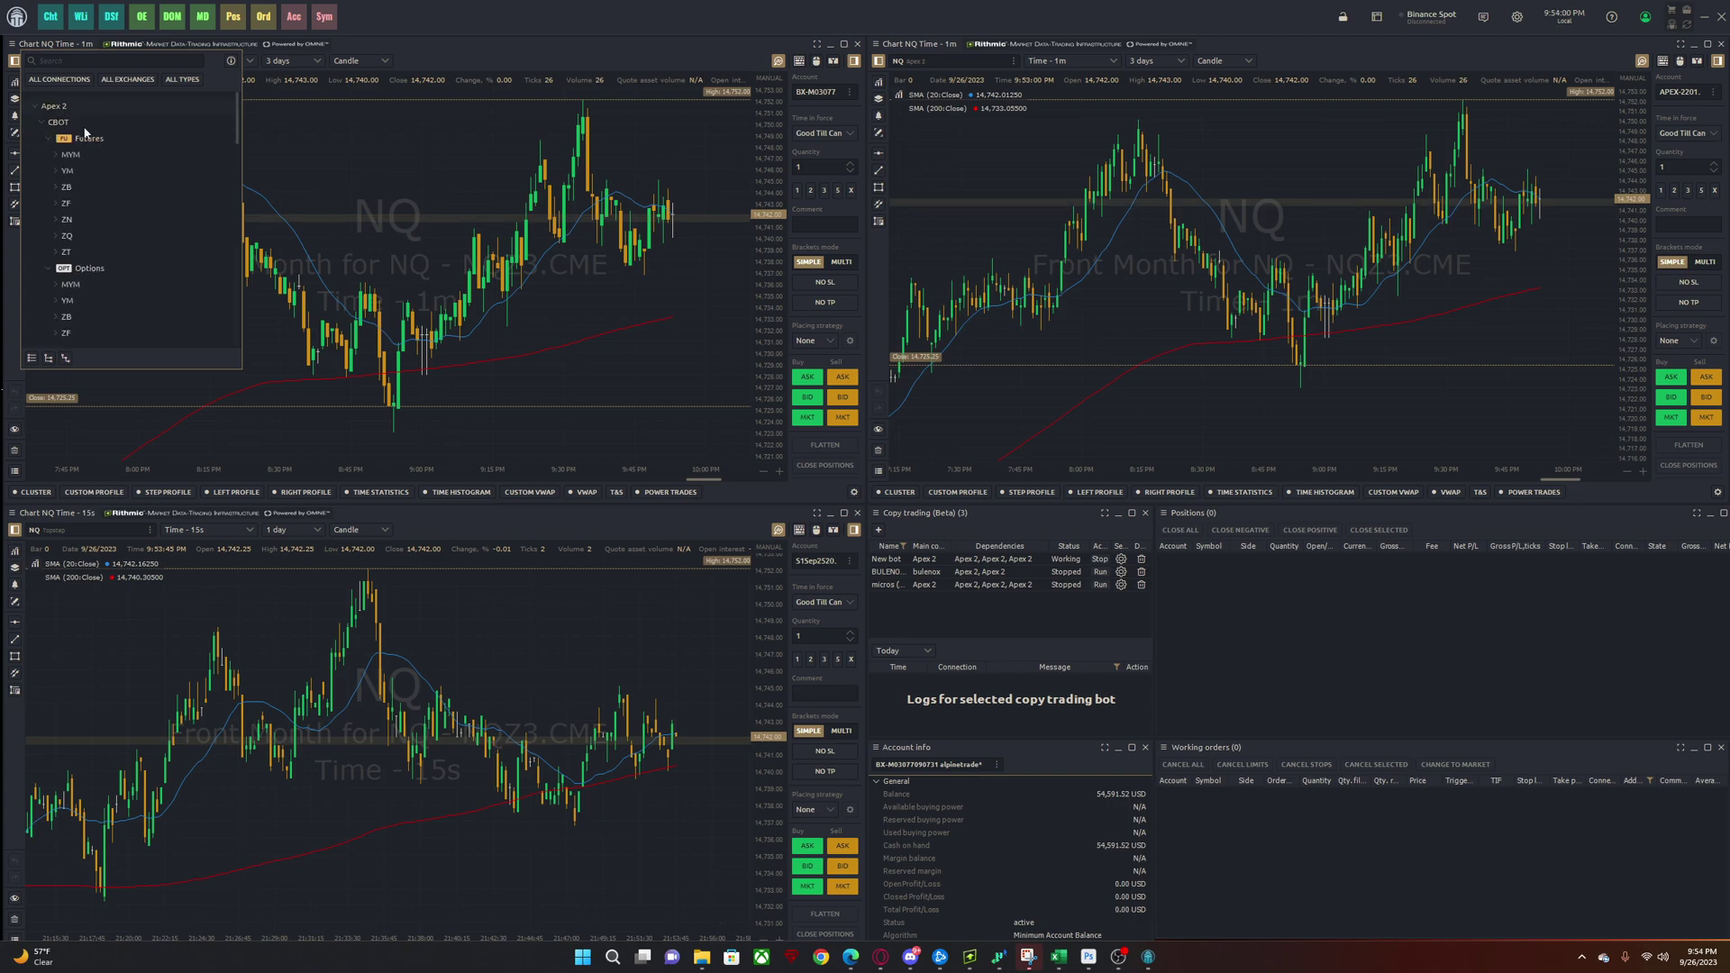
scroll(81, 243, down, 5)
scroll(81, 270, down, 2)
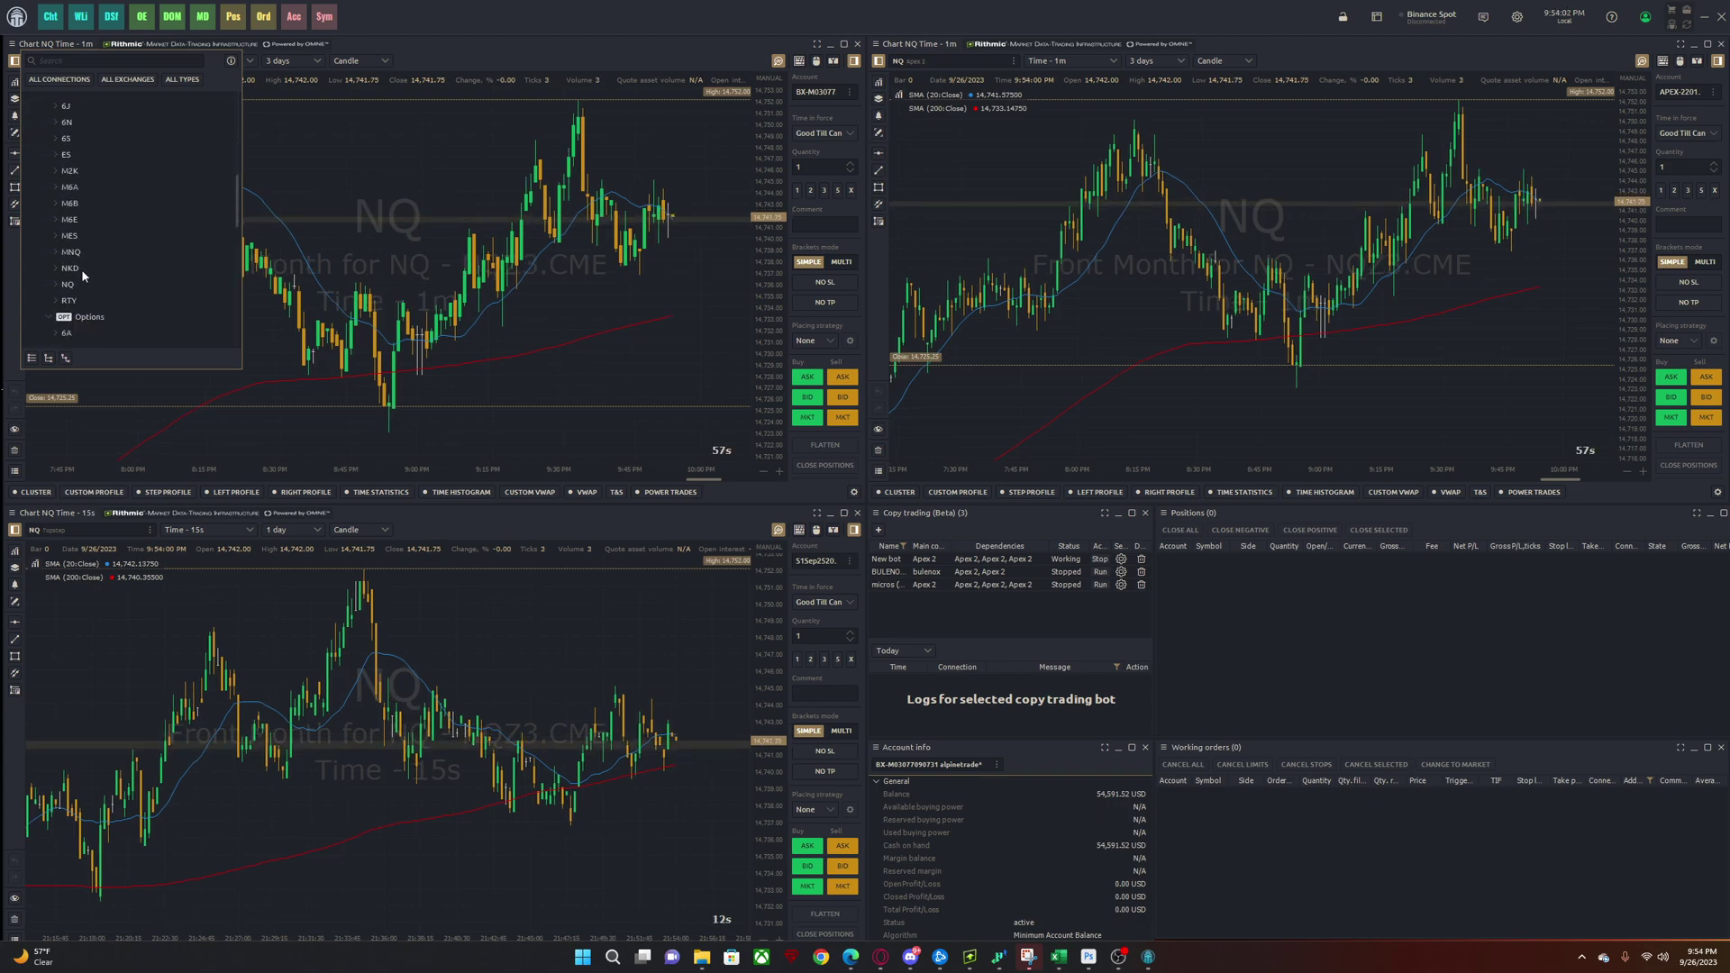
click(72, 286)
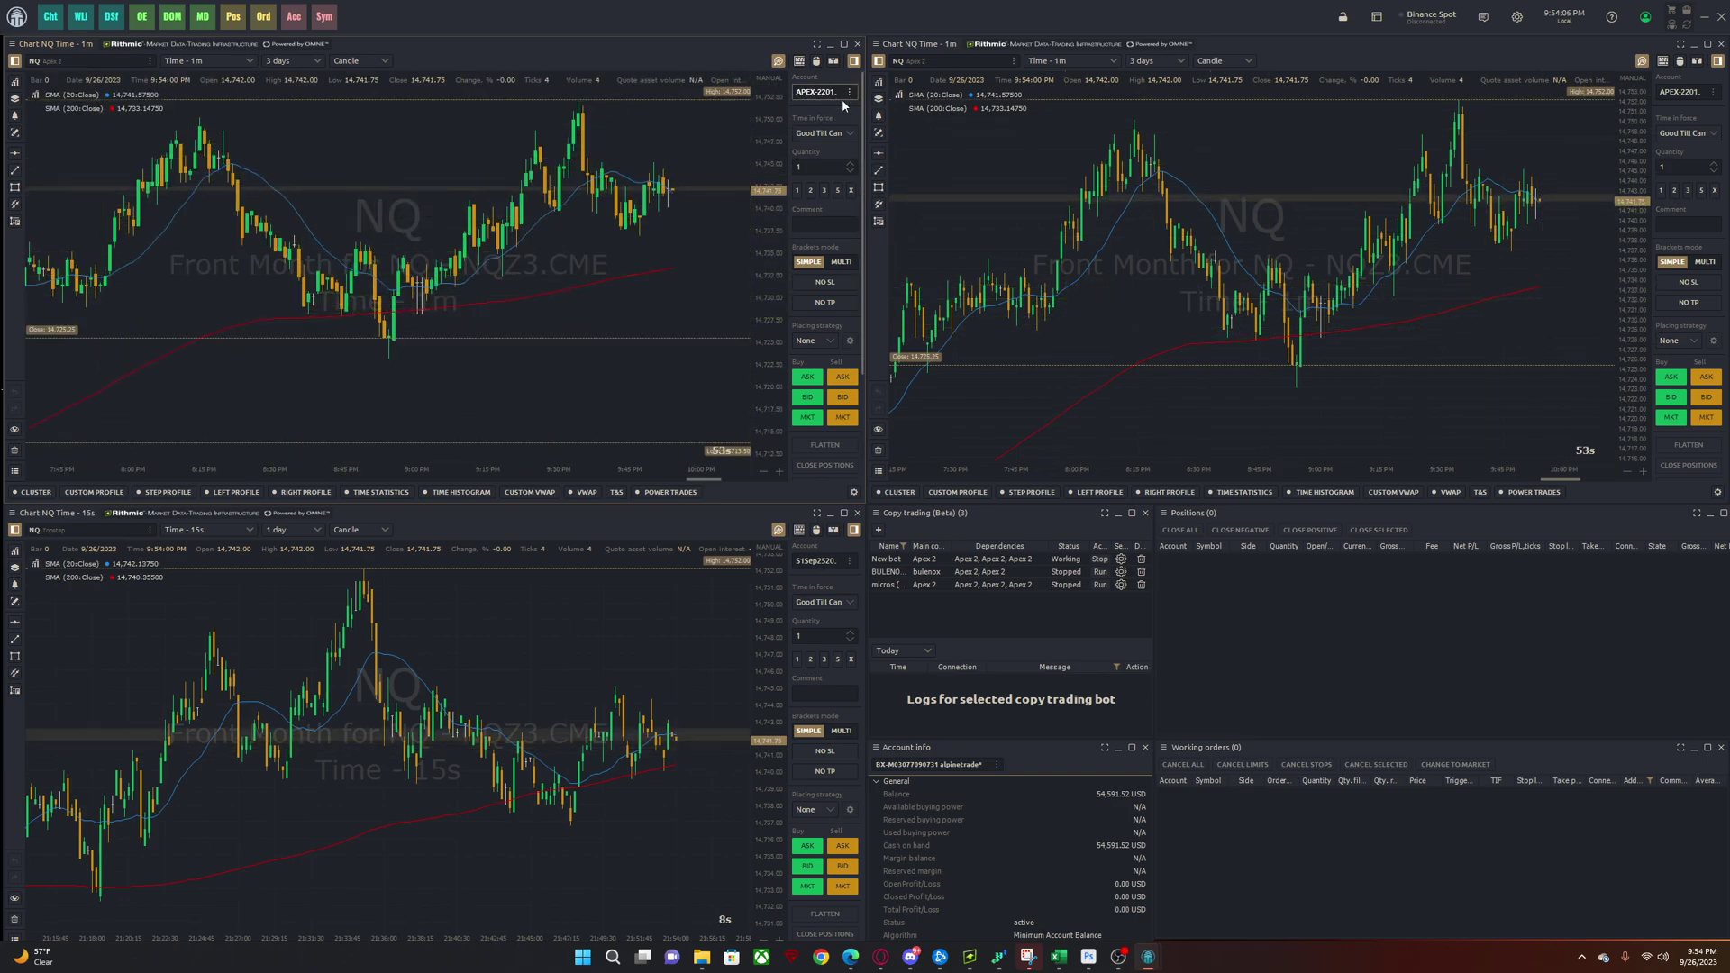
- Load the NQ front-month contract into the upper-left chart and check its account list
click(91, 63)
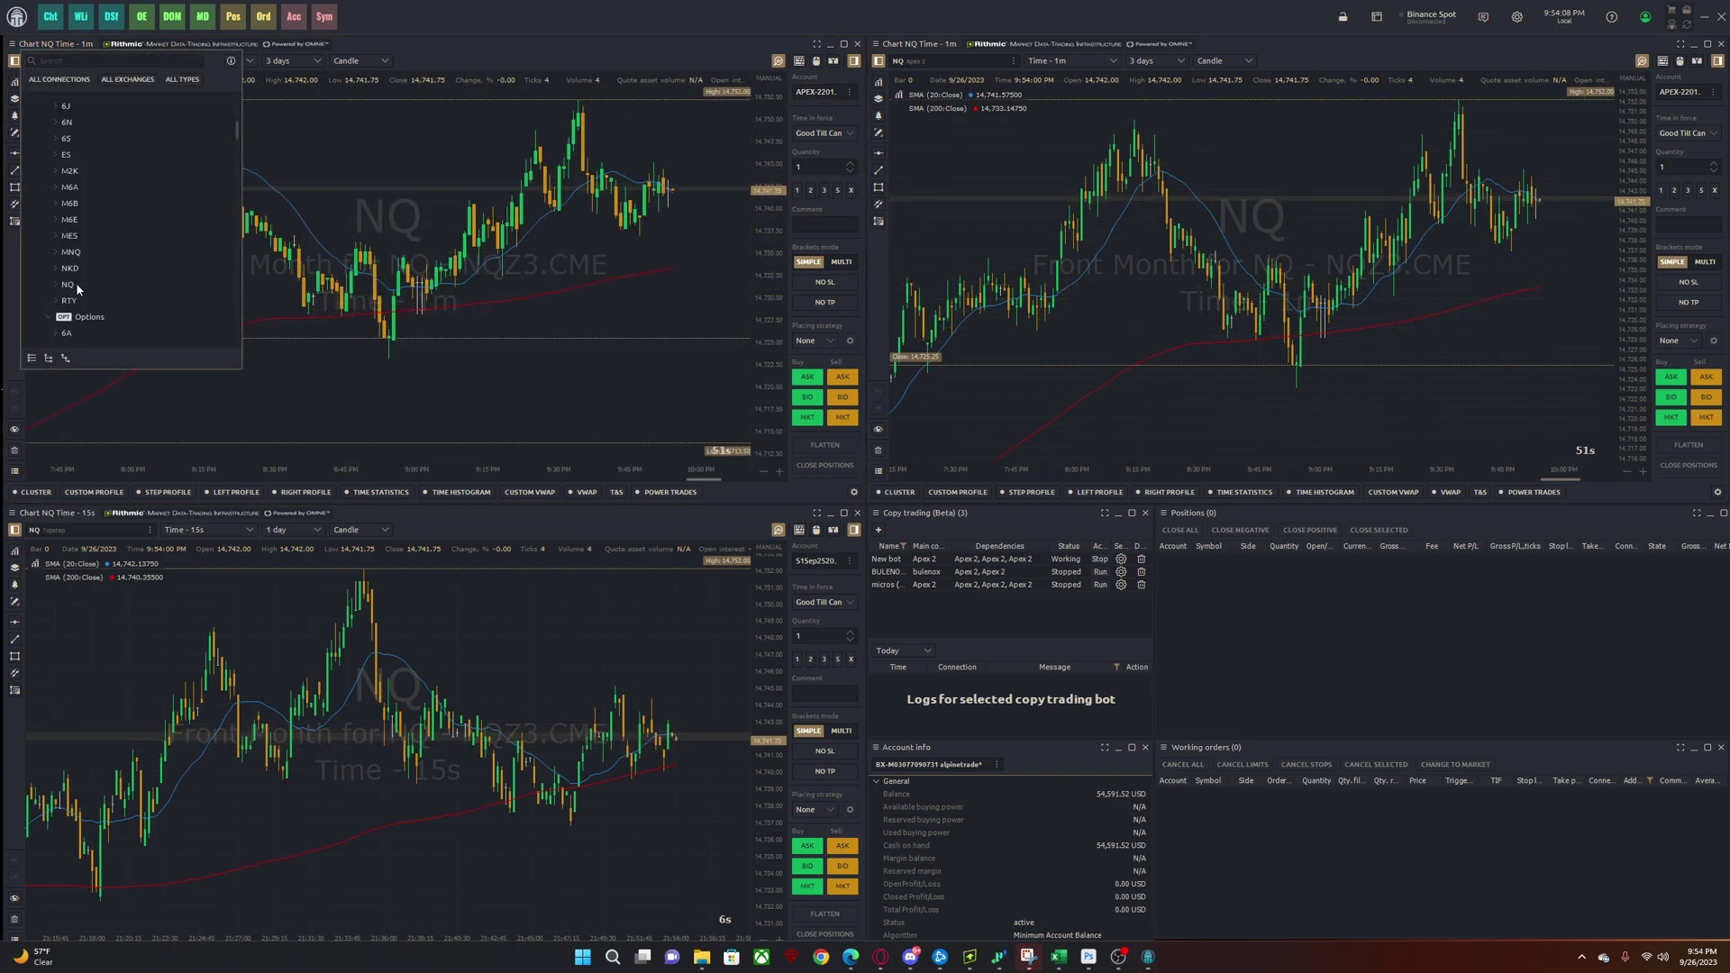
scroll(76, 283, up, 5)
click(38, 106)
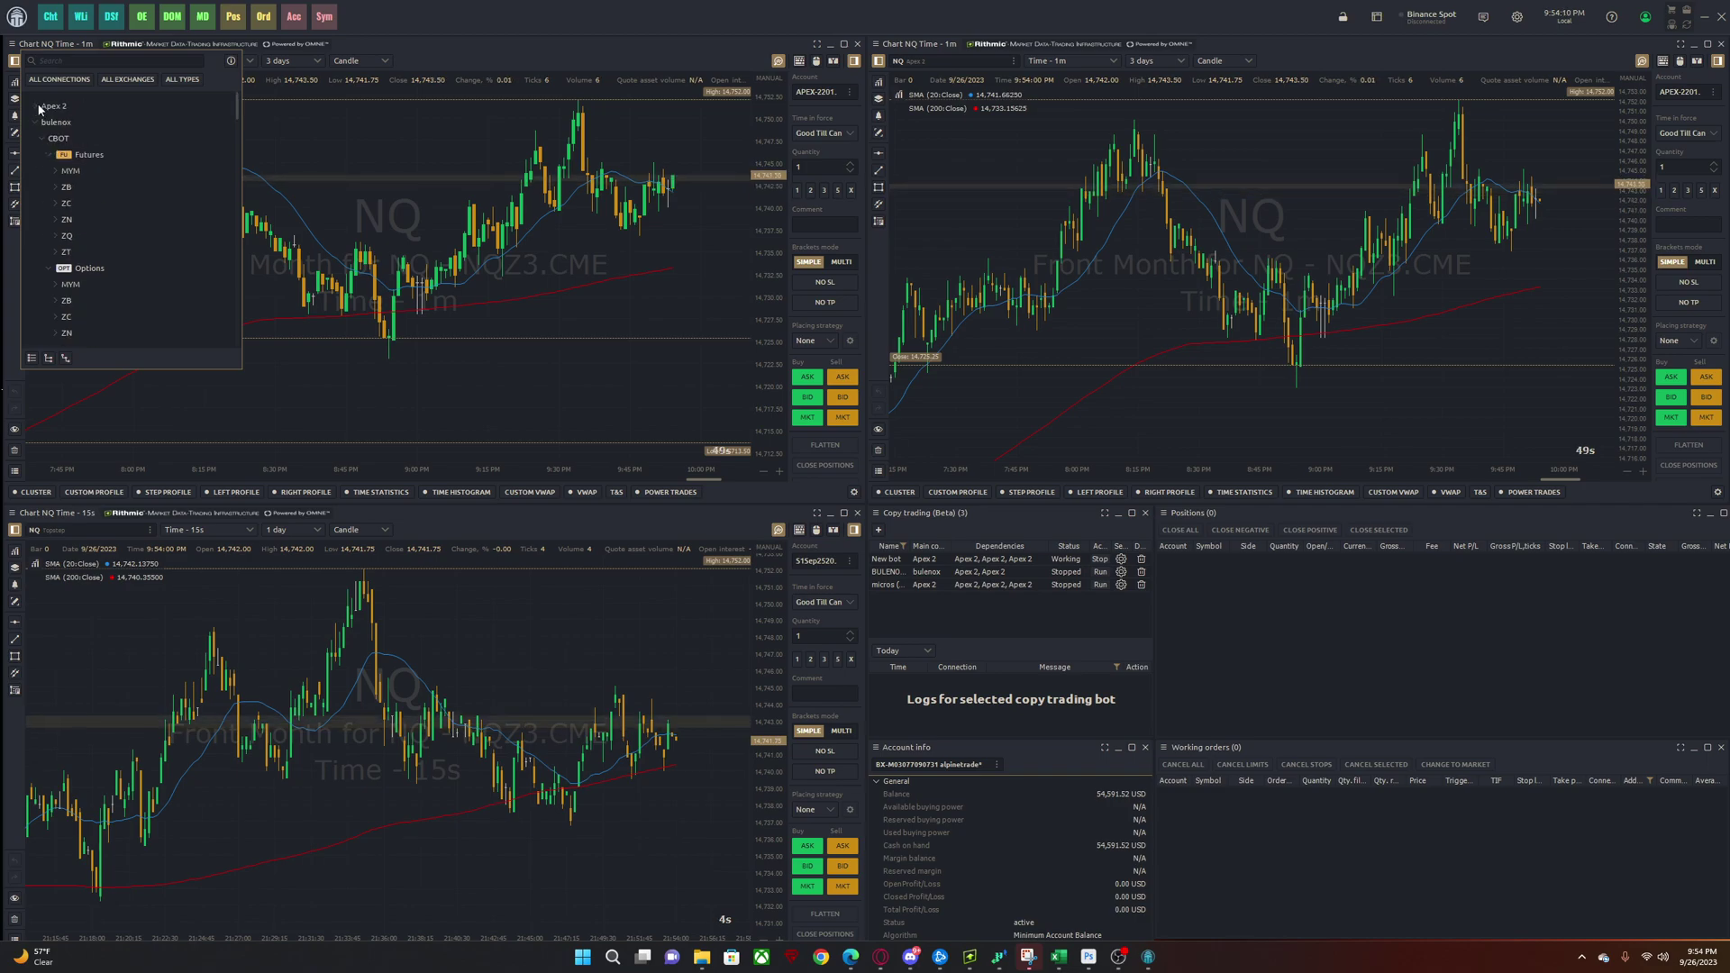
scroll(69, 271, down, 3)
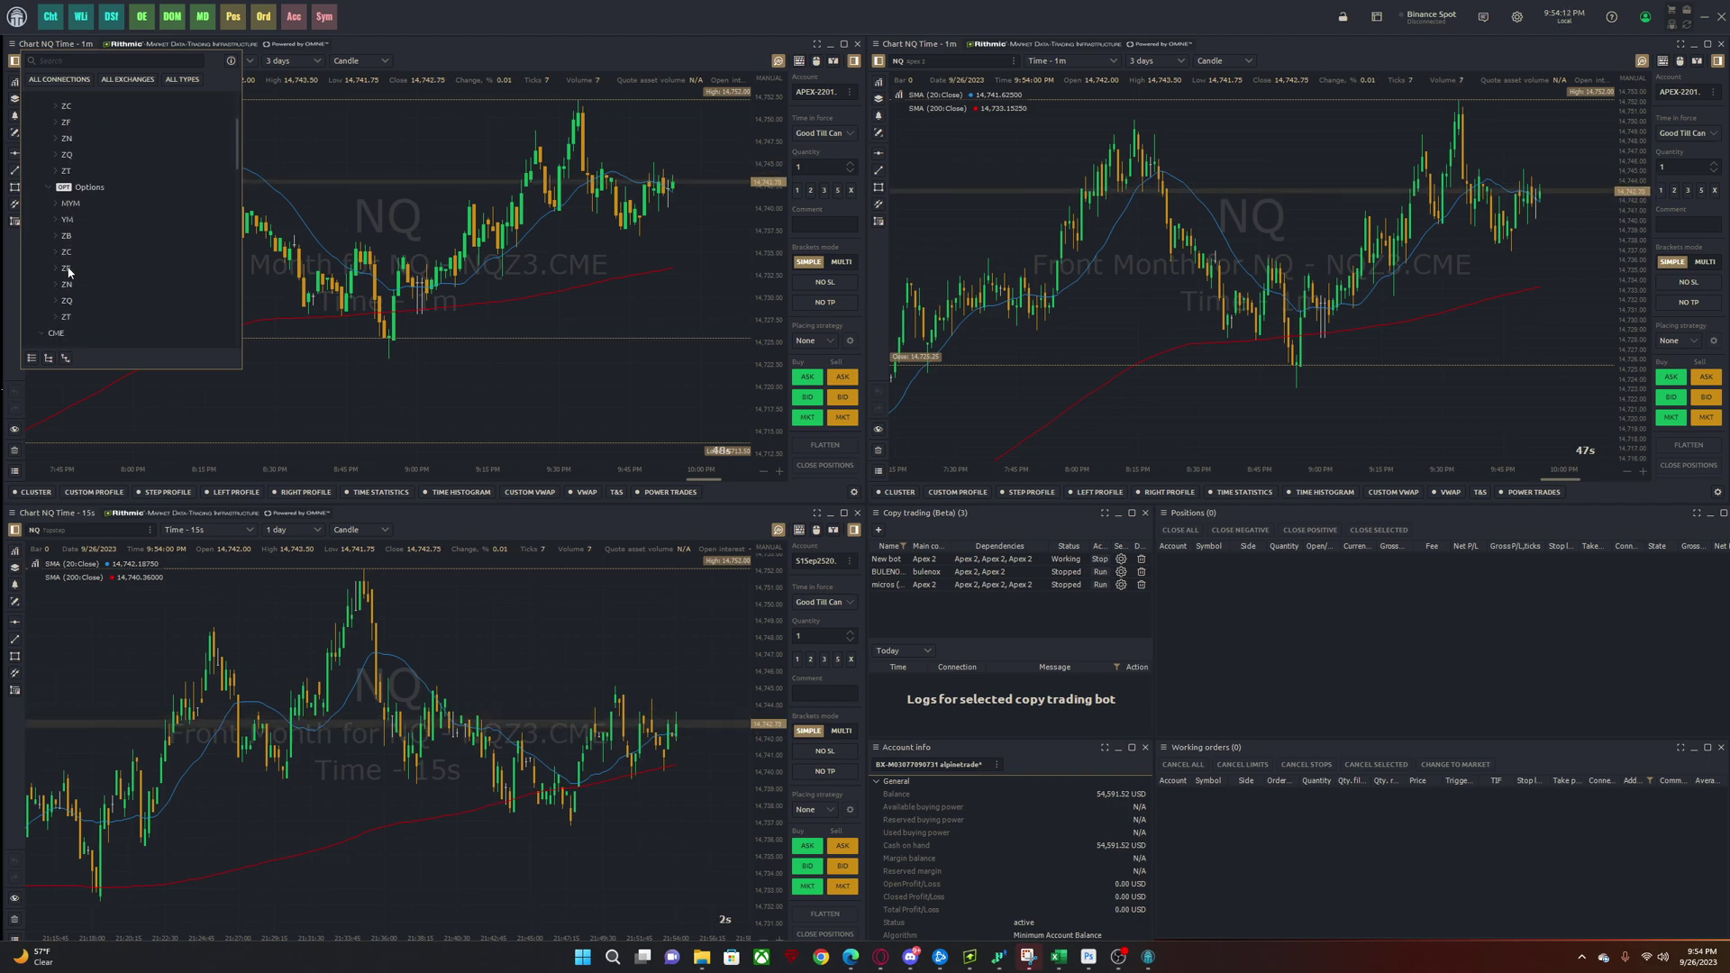
scroll(68, 271, down, 5)
click(77, 285)
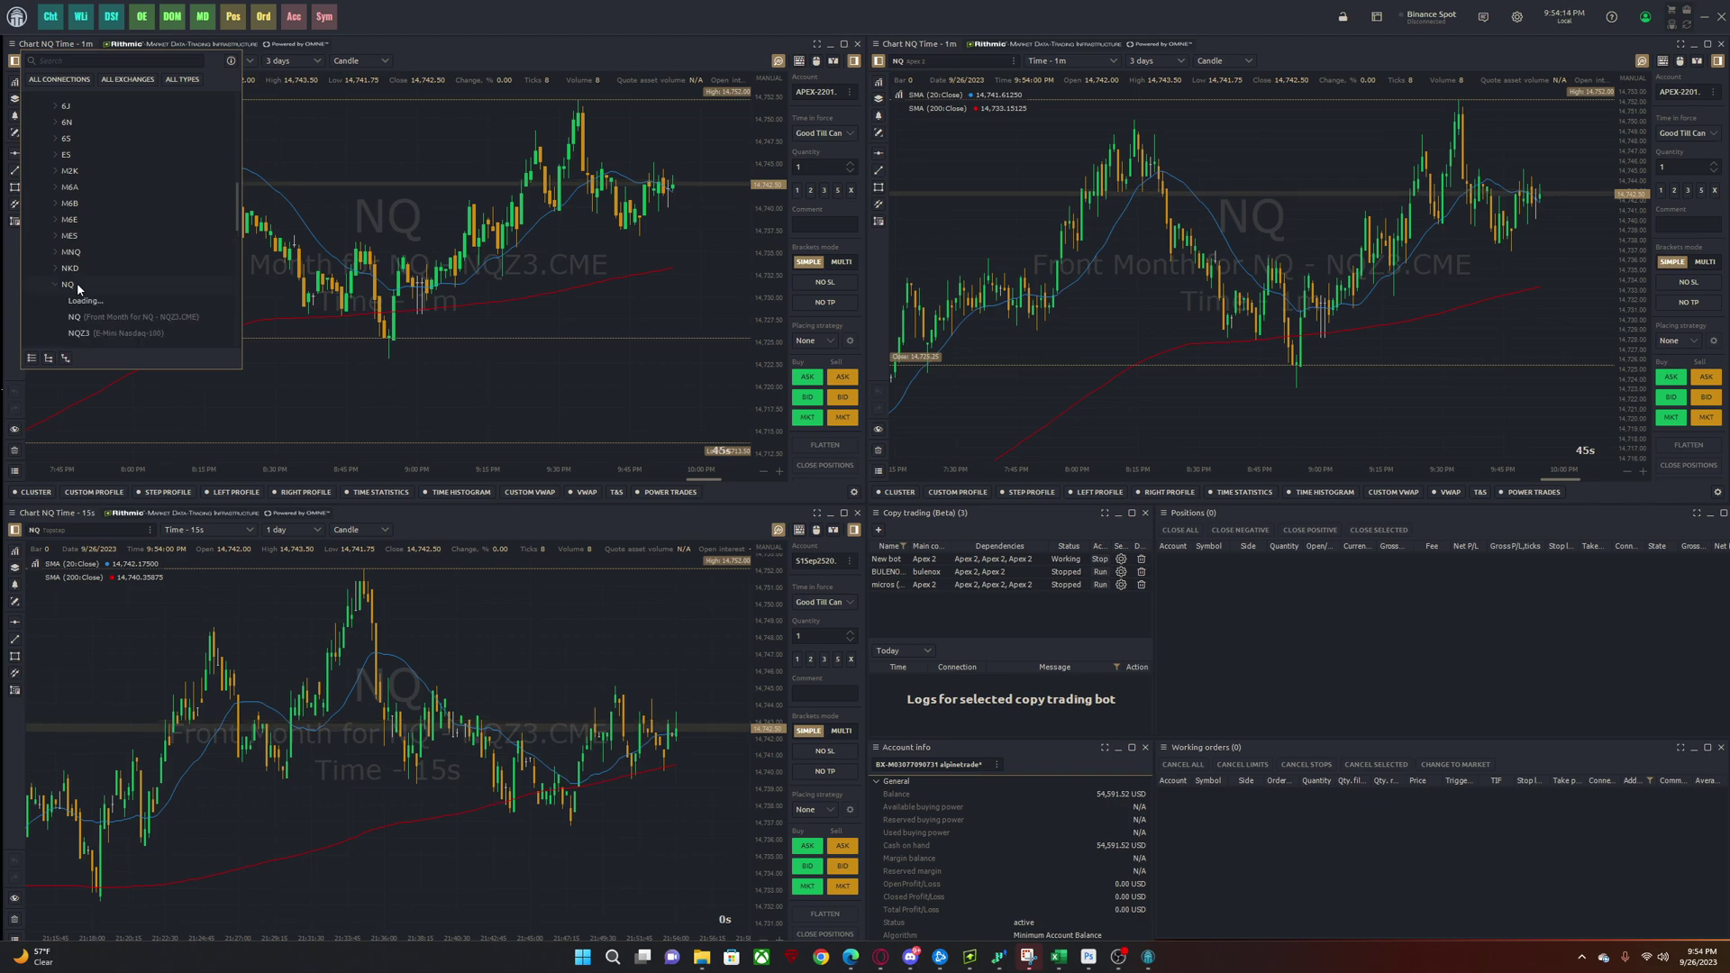
click(89, 317)
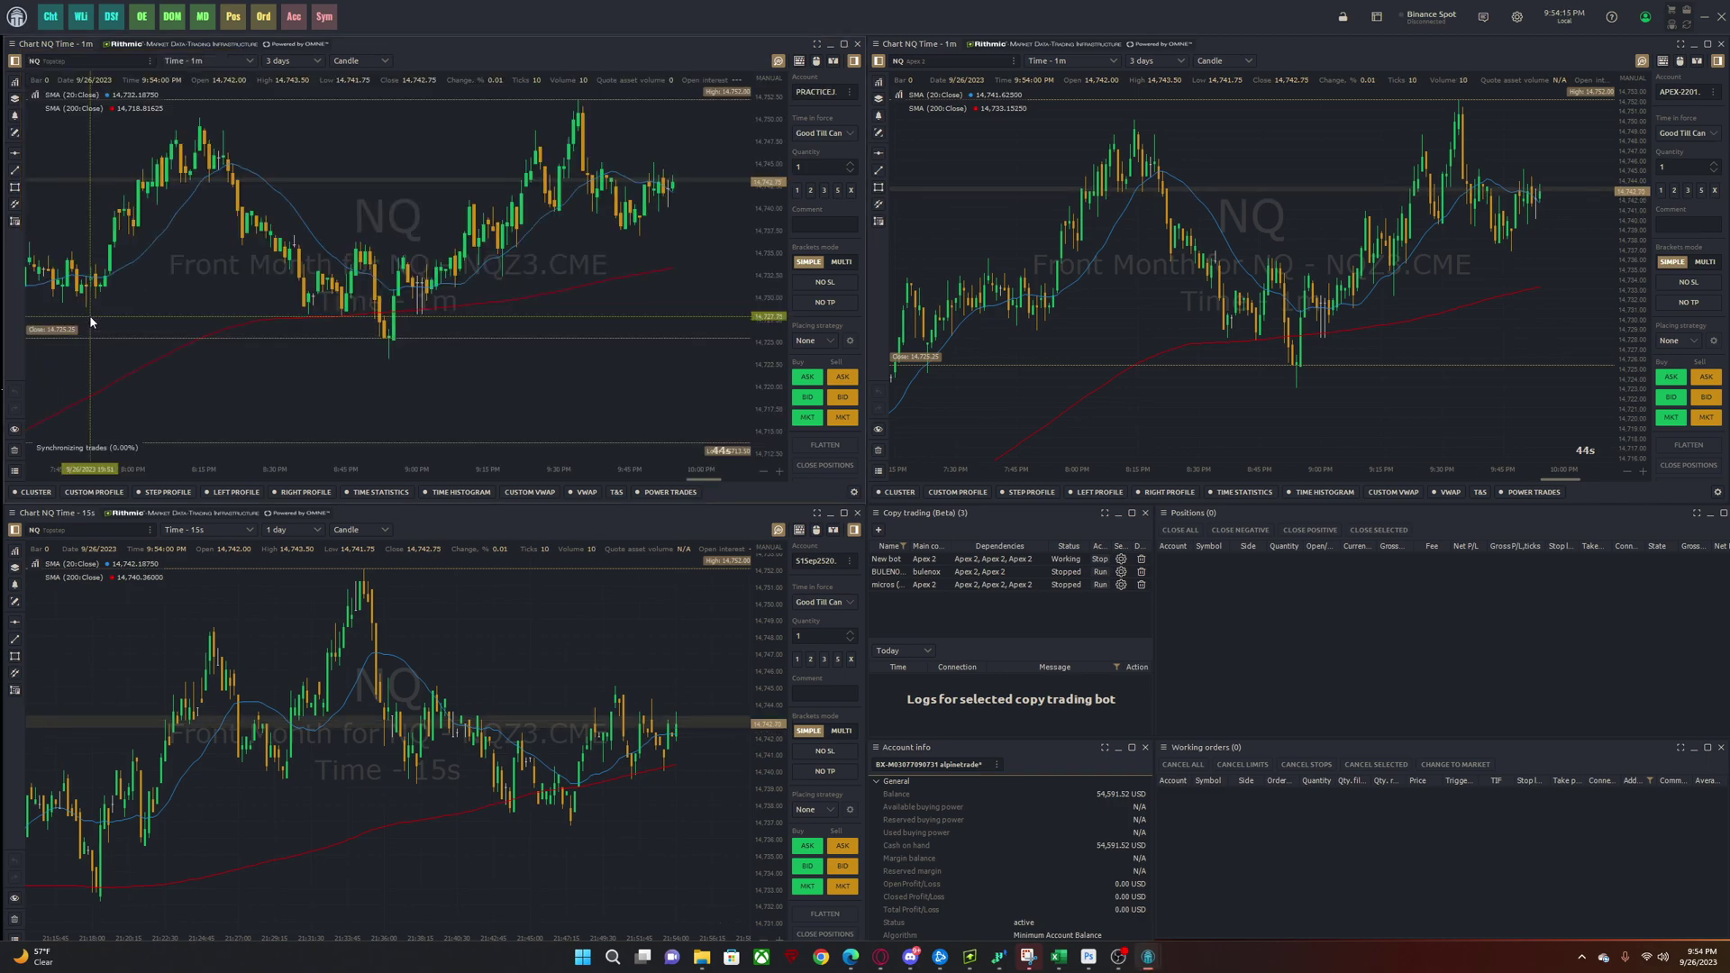
click(819, 94)
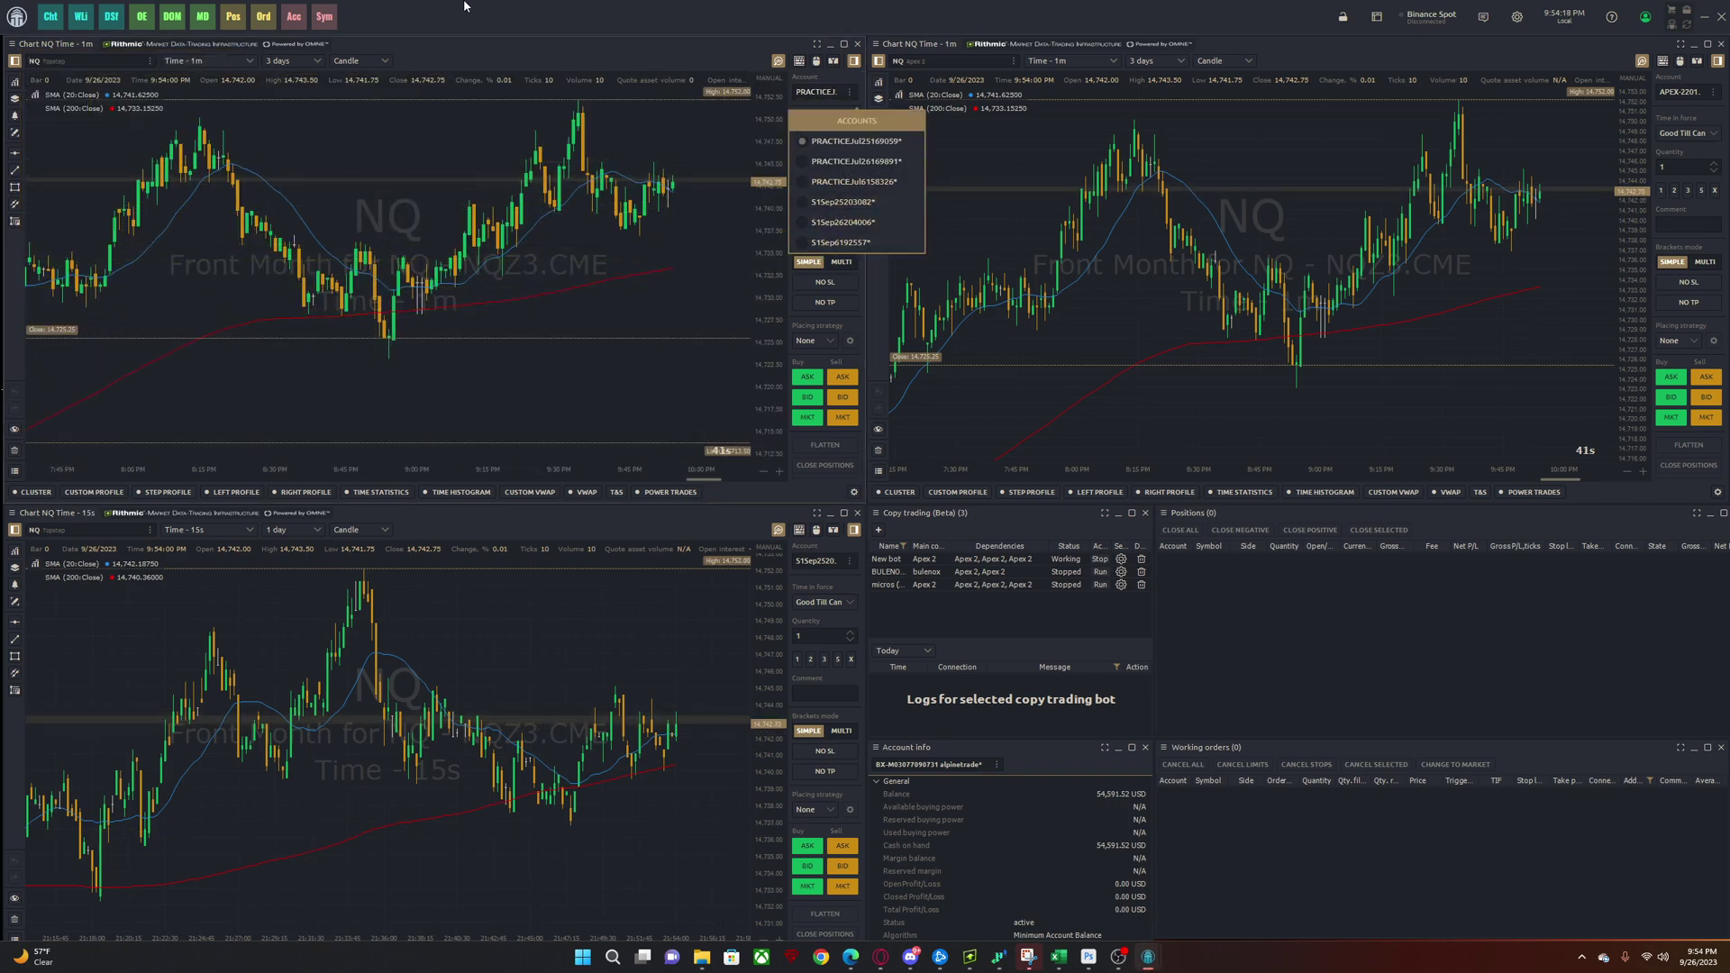
click(425, 22)
- Filter the chart's symbol search to the bulenox connection and expand its NQ contracts
click(116, 60)
click(82, 105)
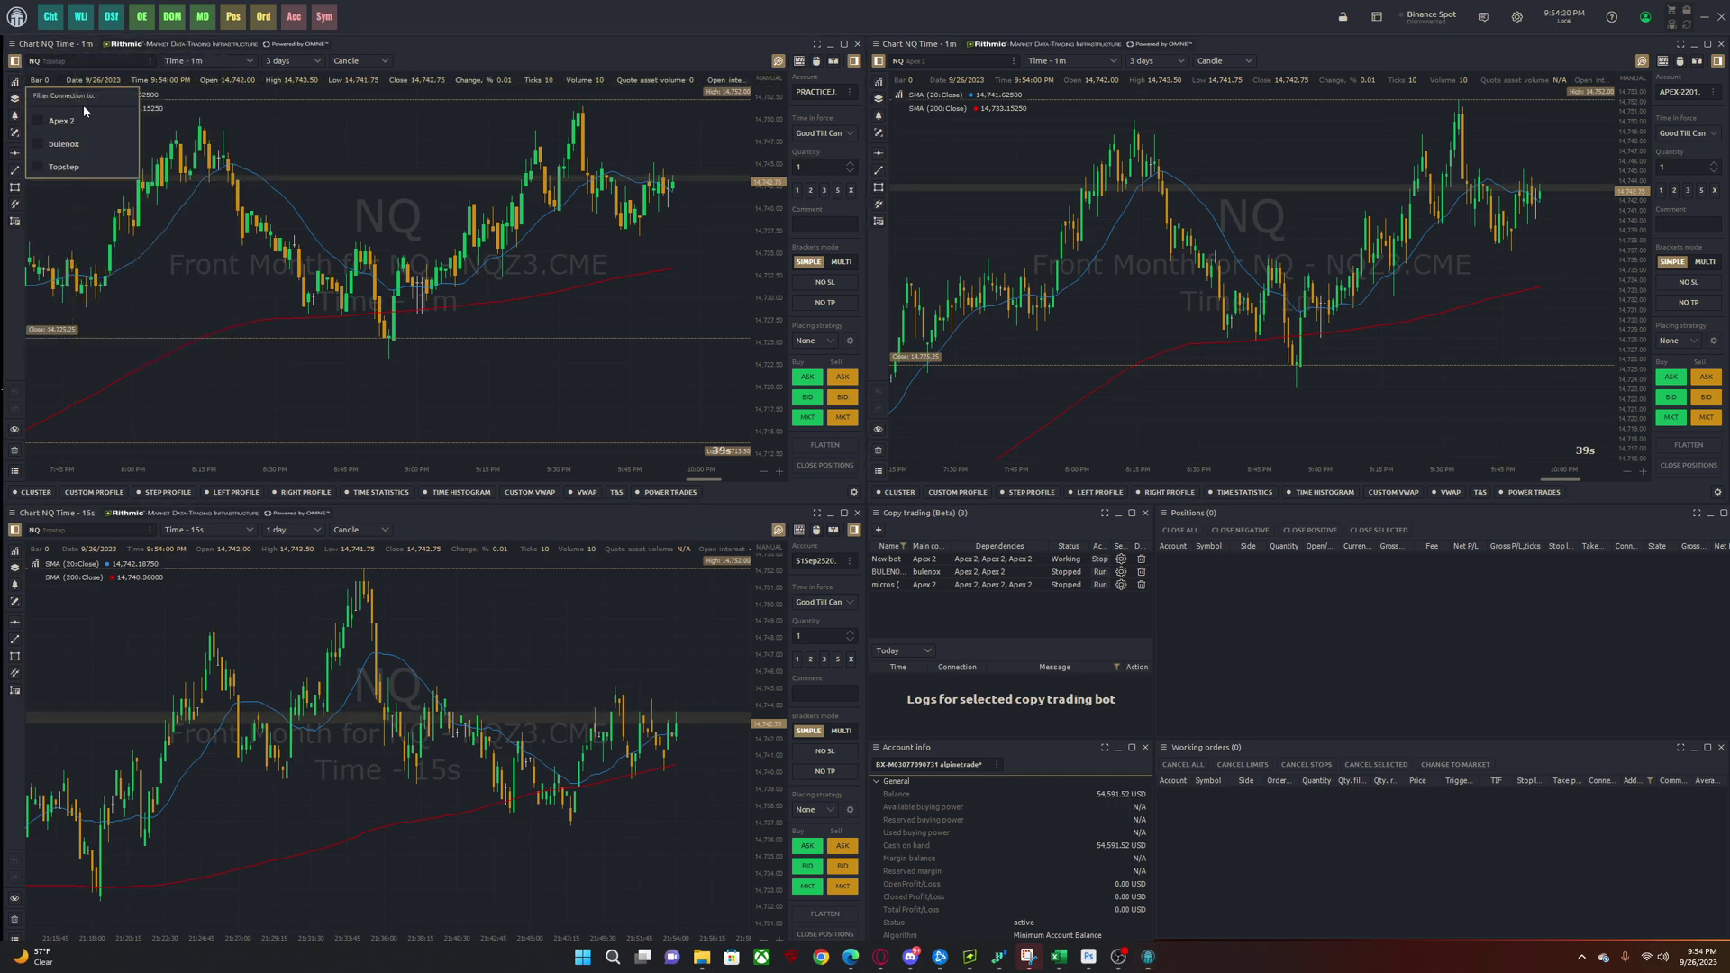
click(61, 79)
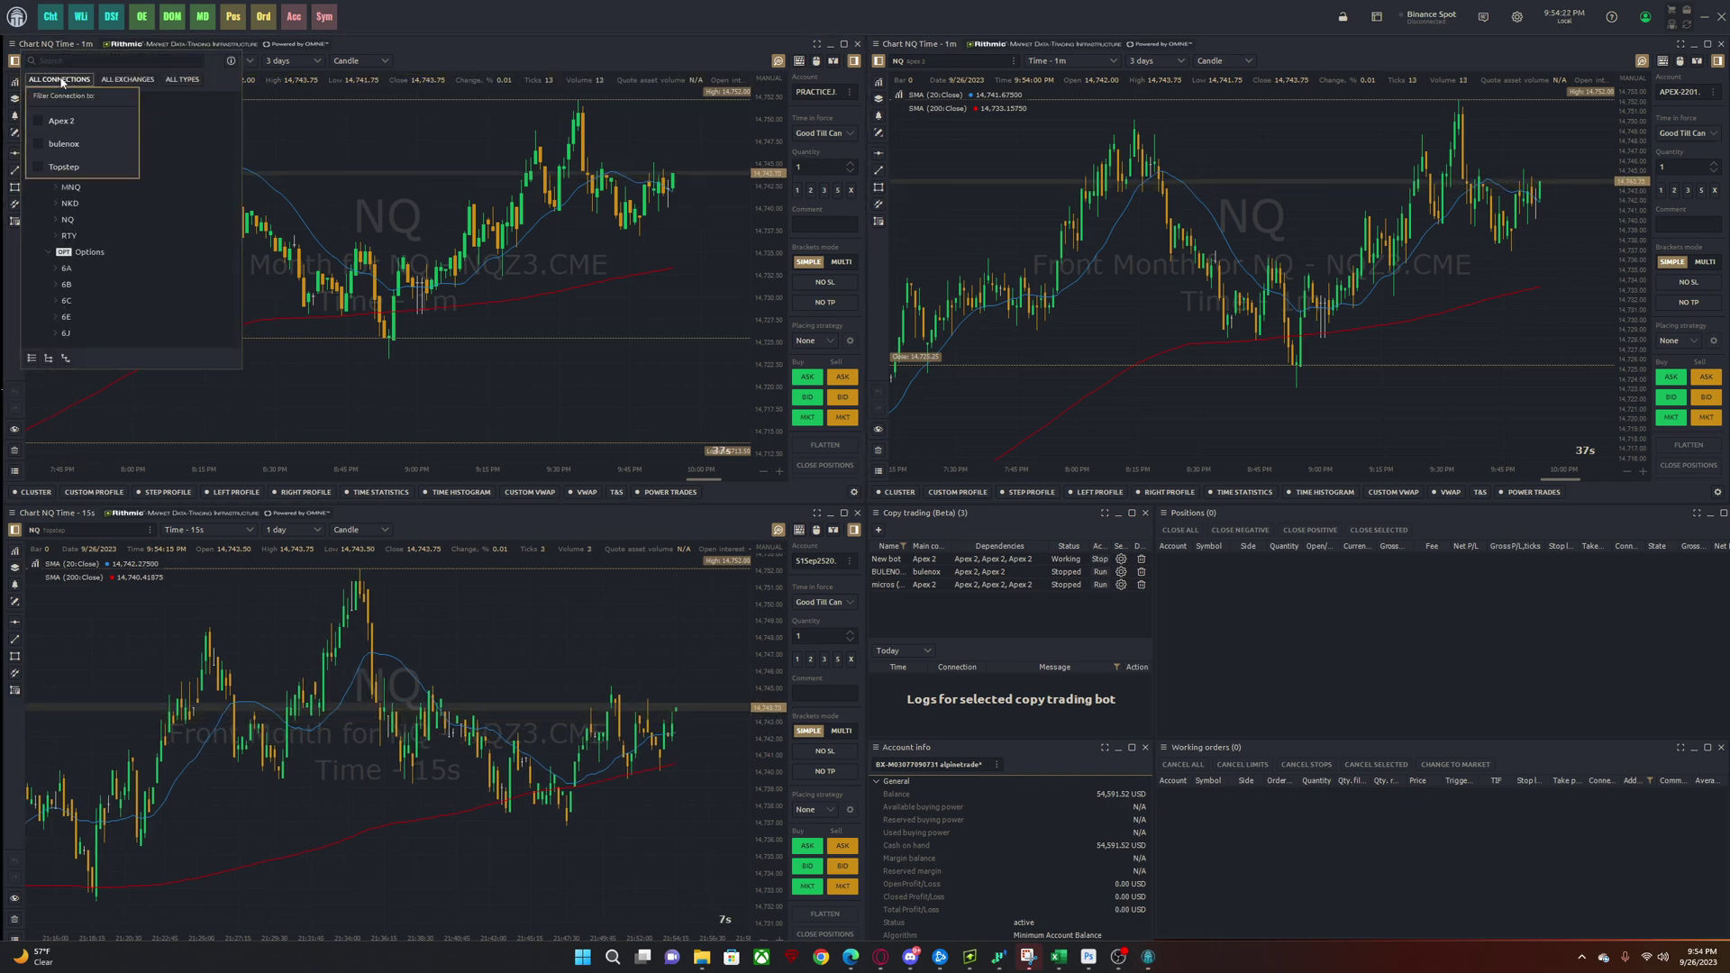
click(56, 143)
click(68, 252)
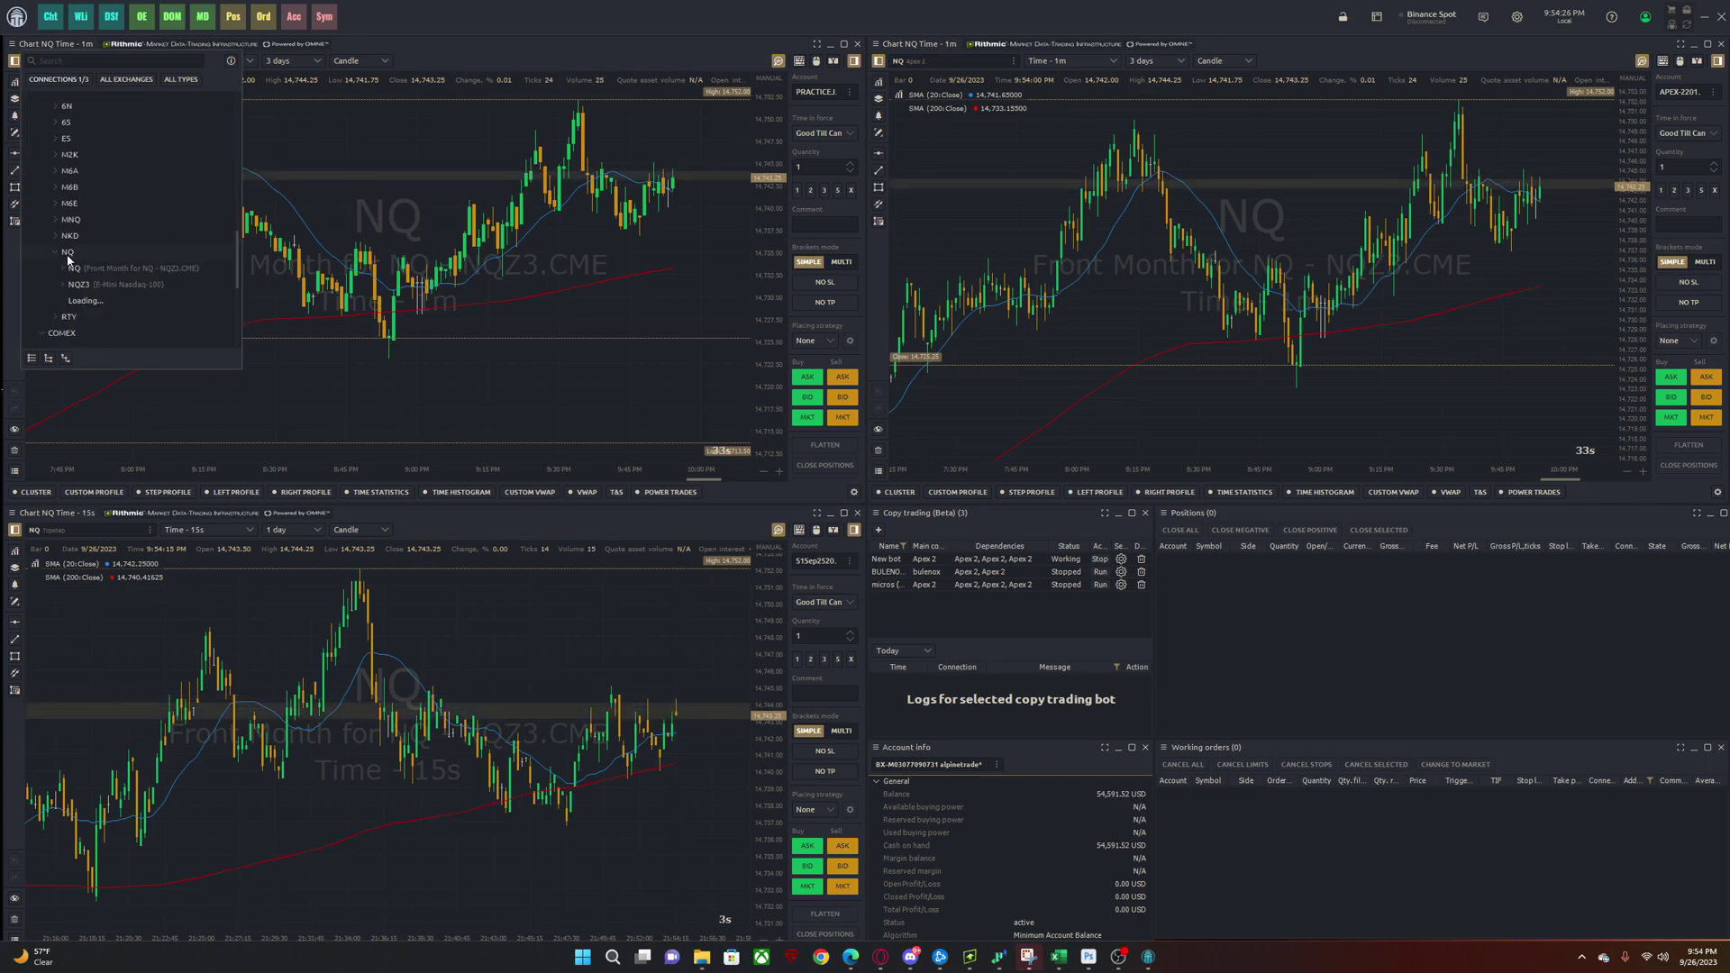
click(91, 282)
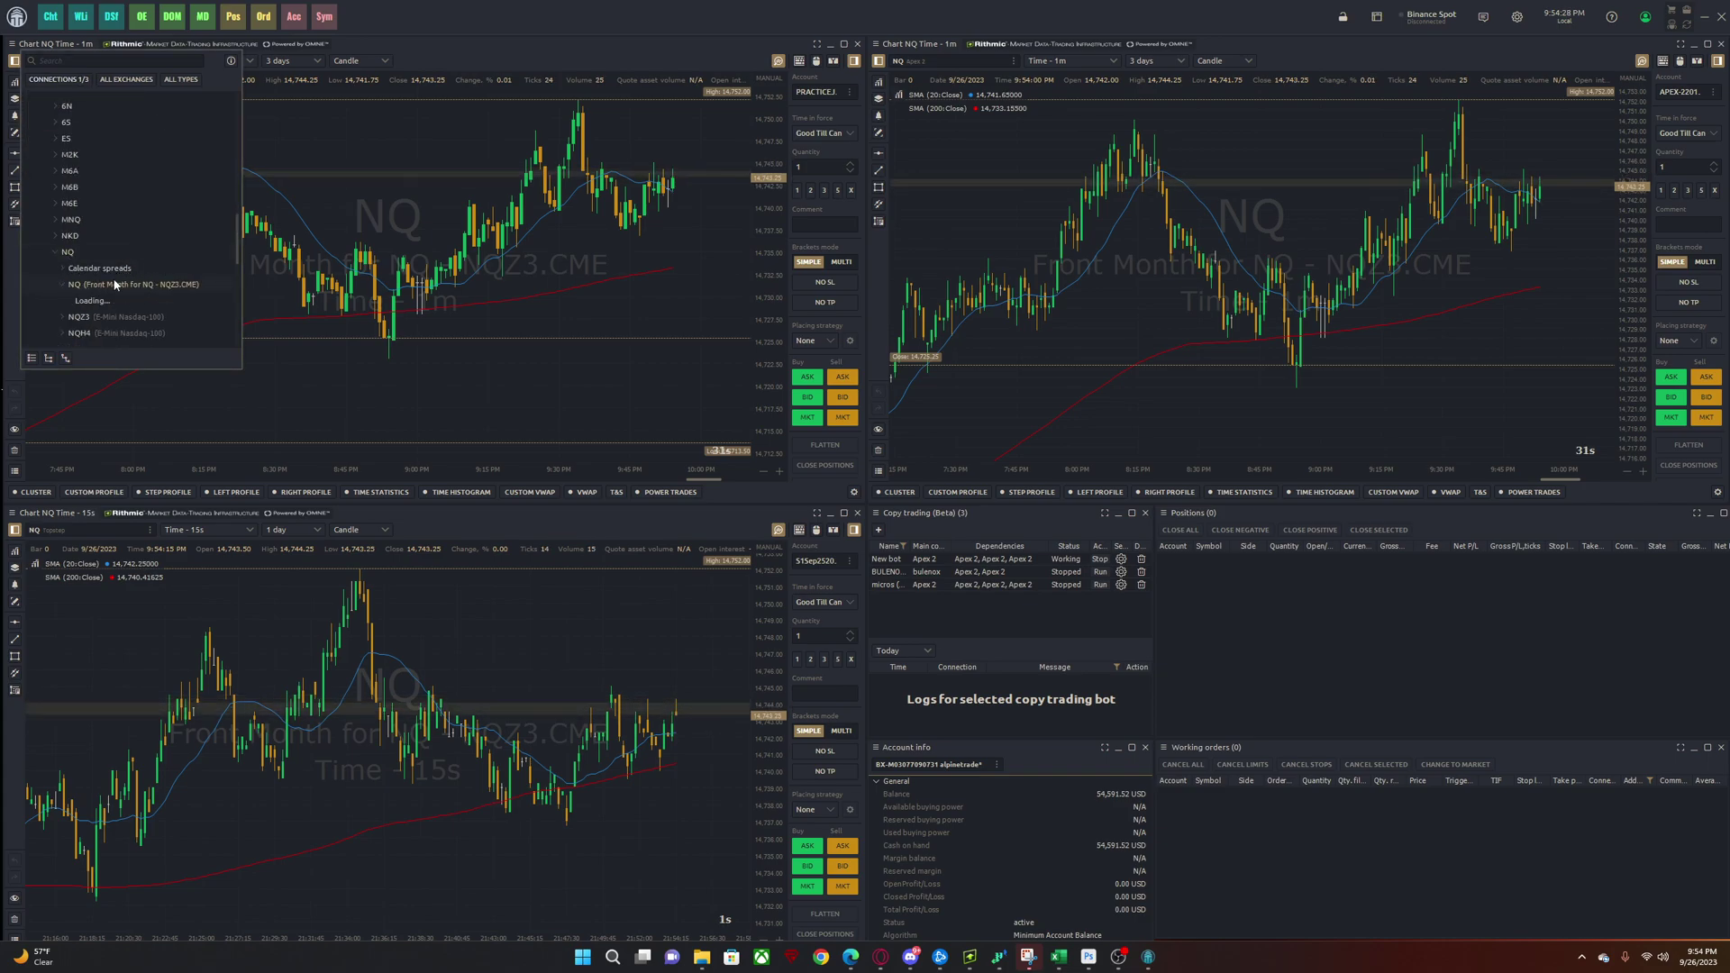
click(82, 236)
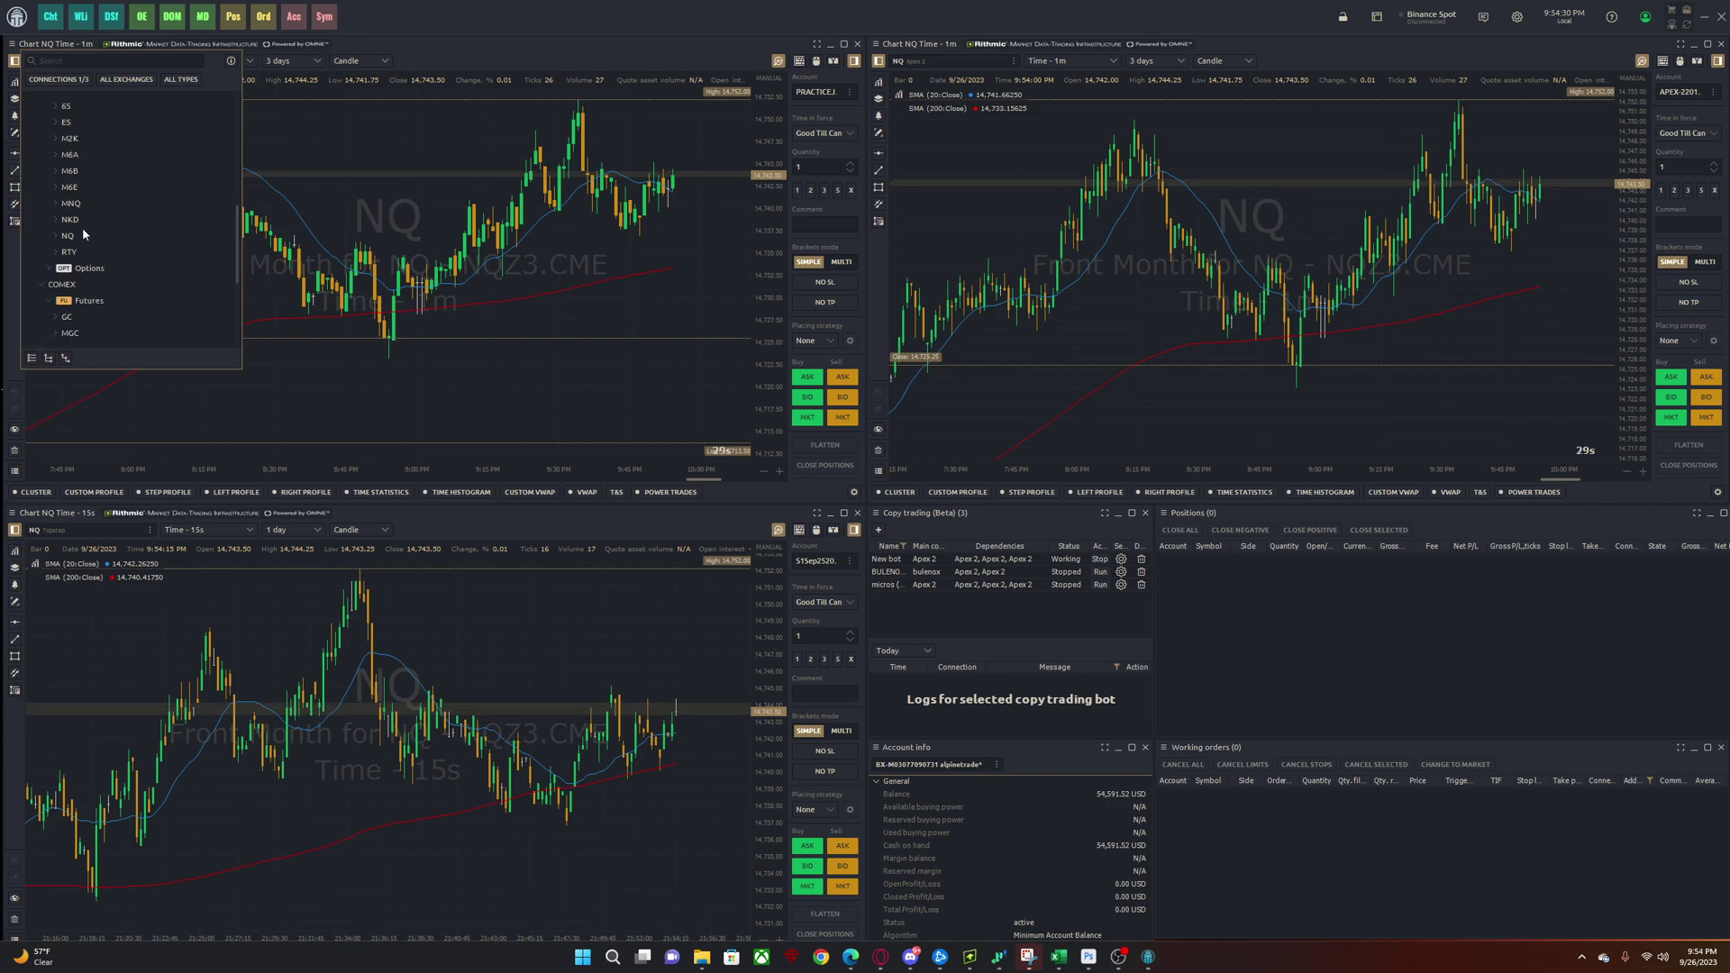
click(83, 234)
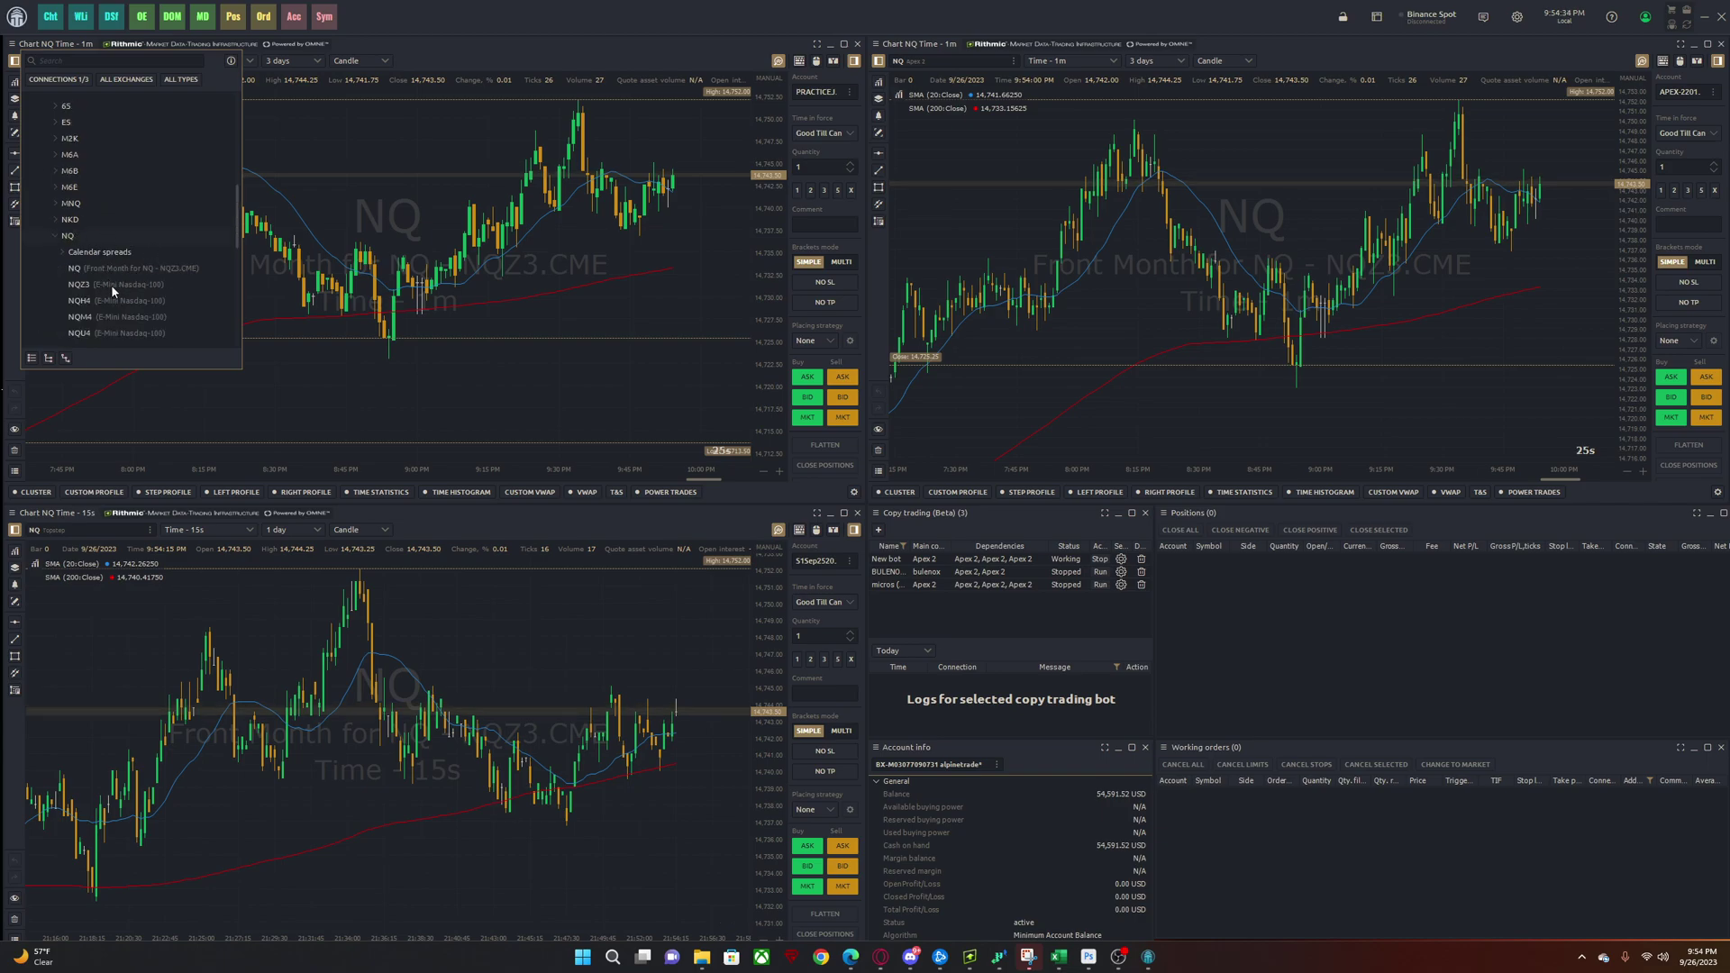
- Load the bulenox NQ front-month contract into the upper-left 1-minute chart
click(106, 268)
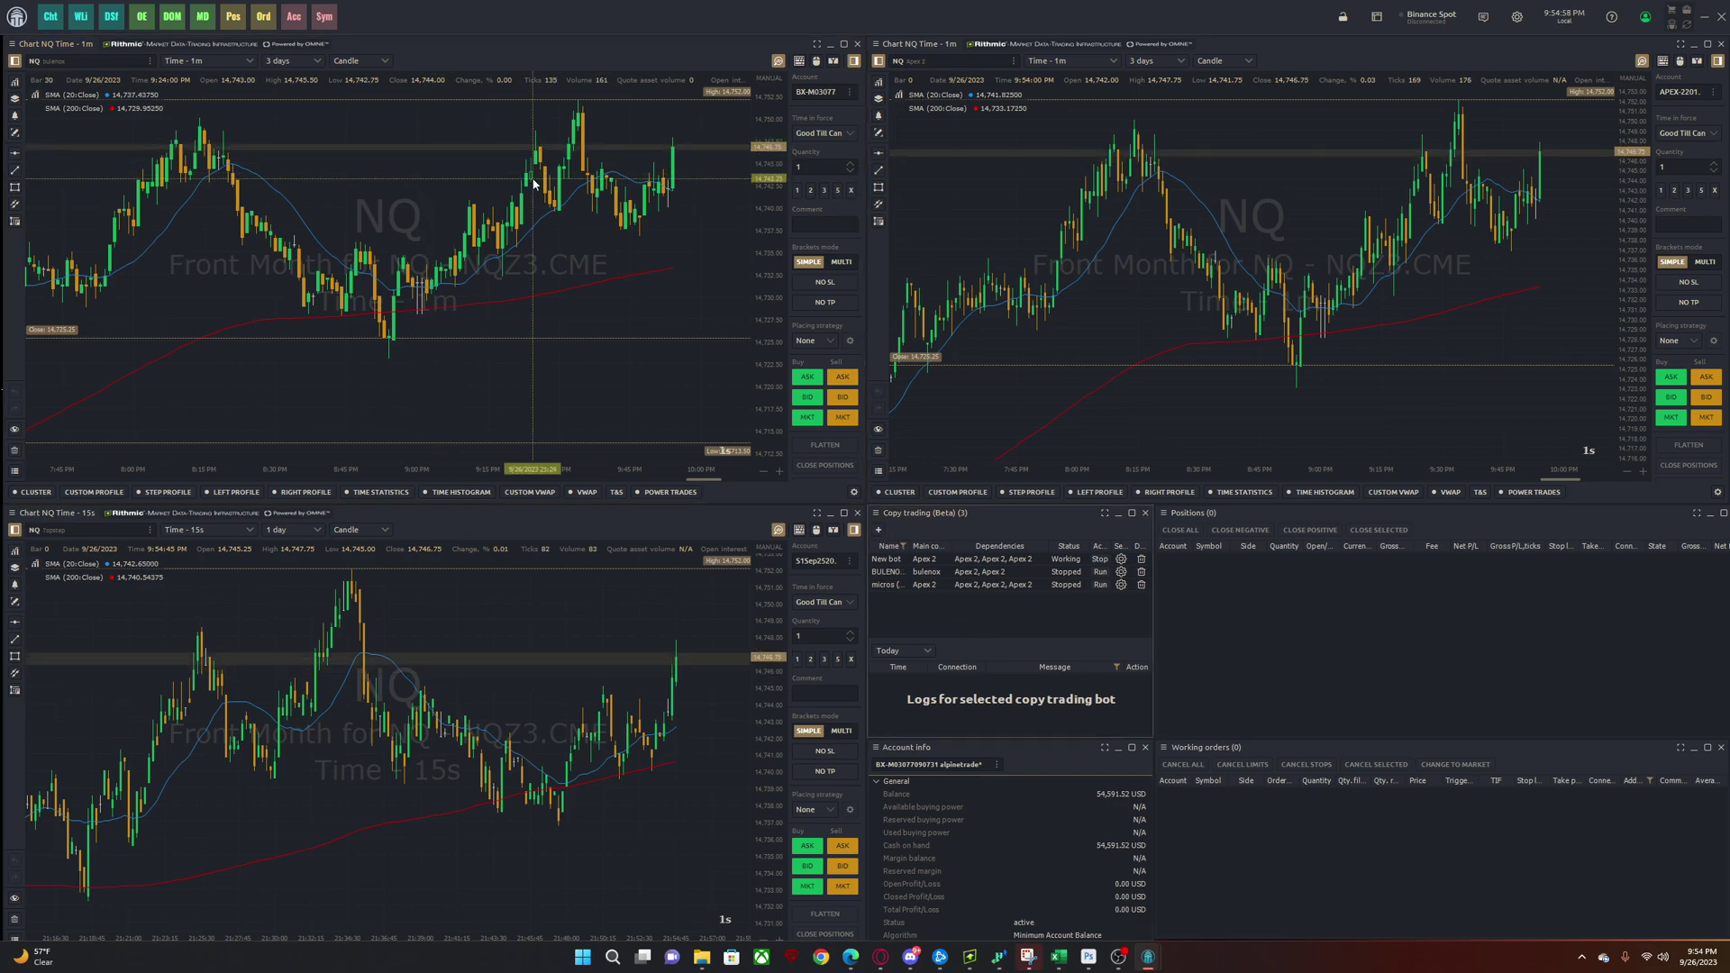
- Undock the Copy trading panel into its own floating window and position it
click(17, 20)
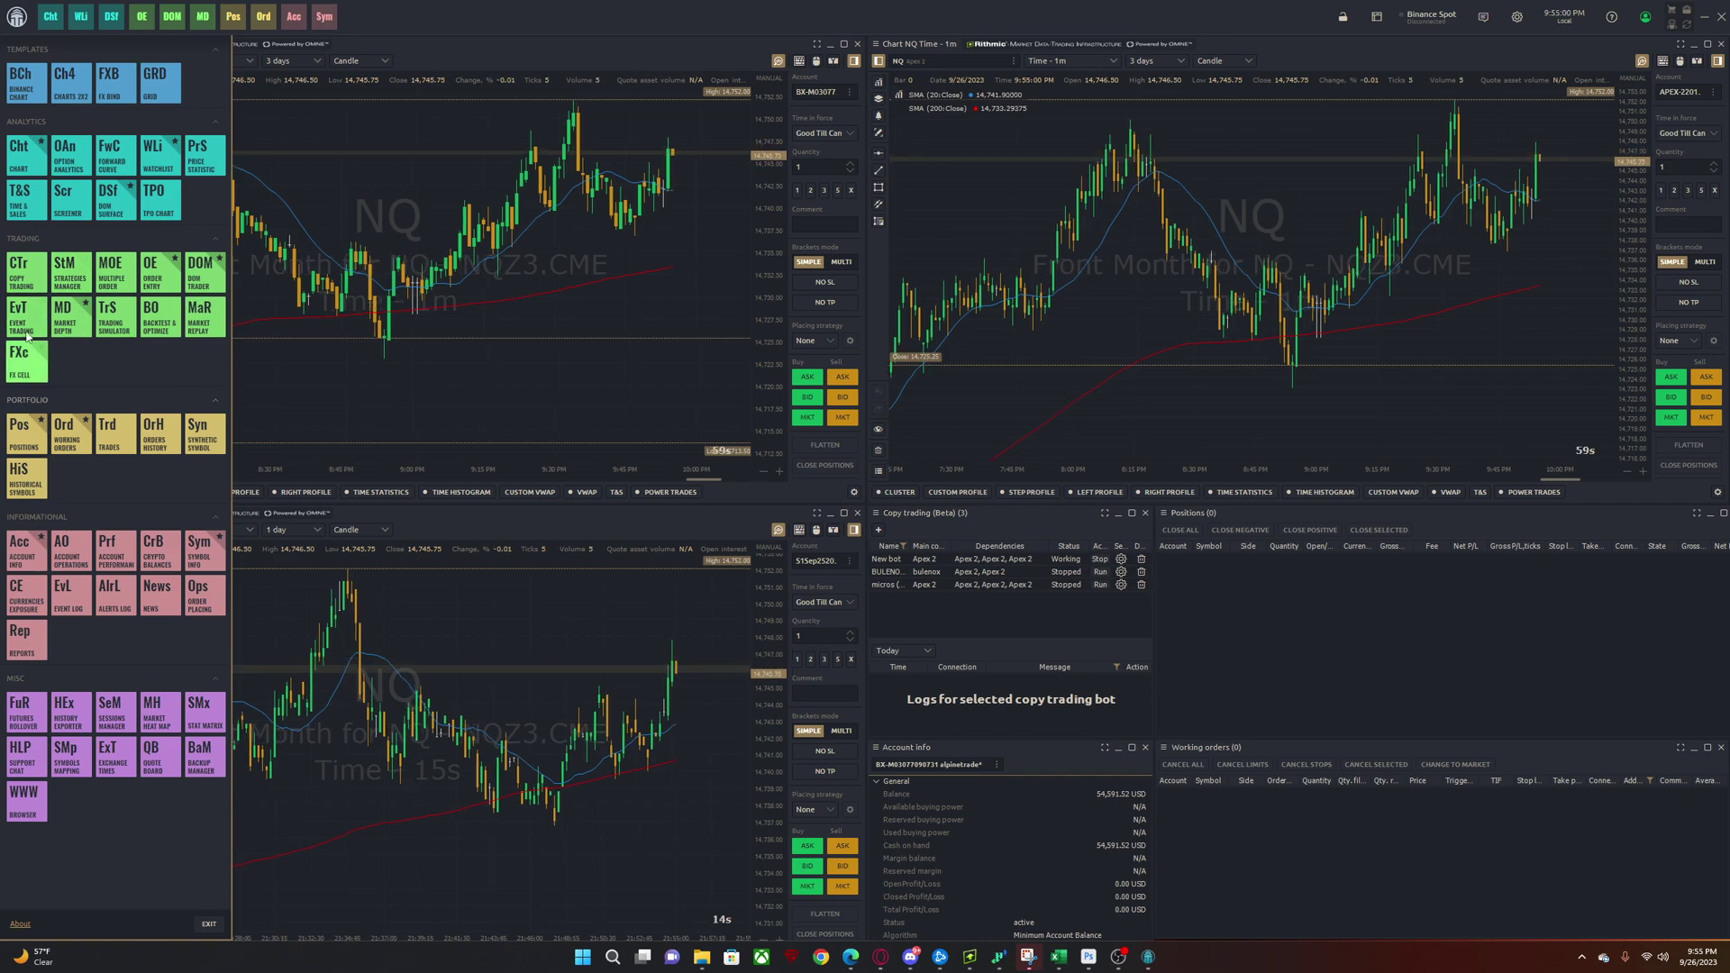
drag(1063, 513, 651, 287)
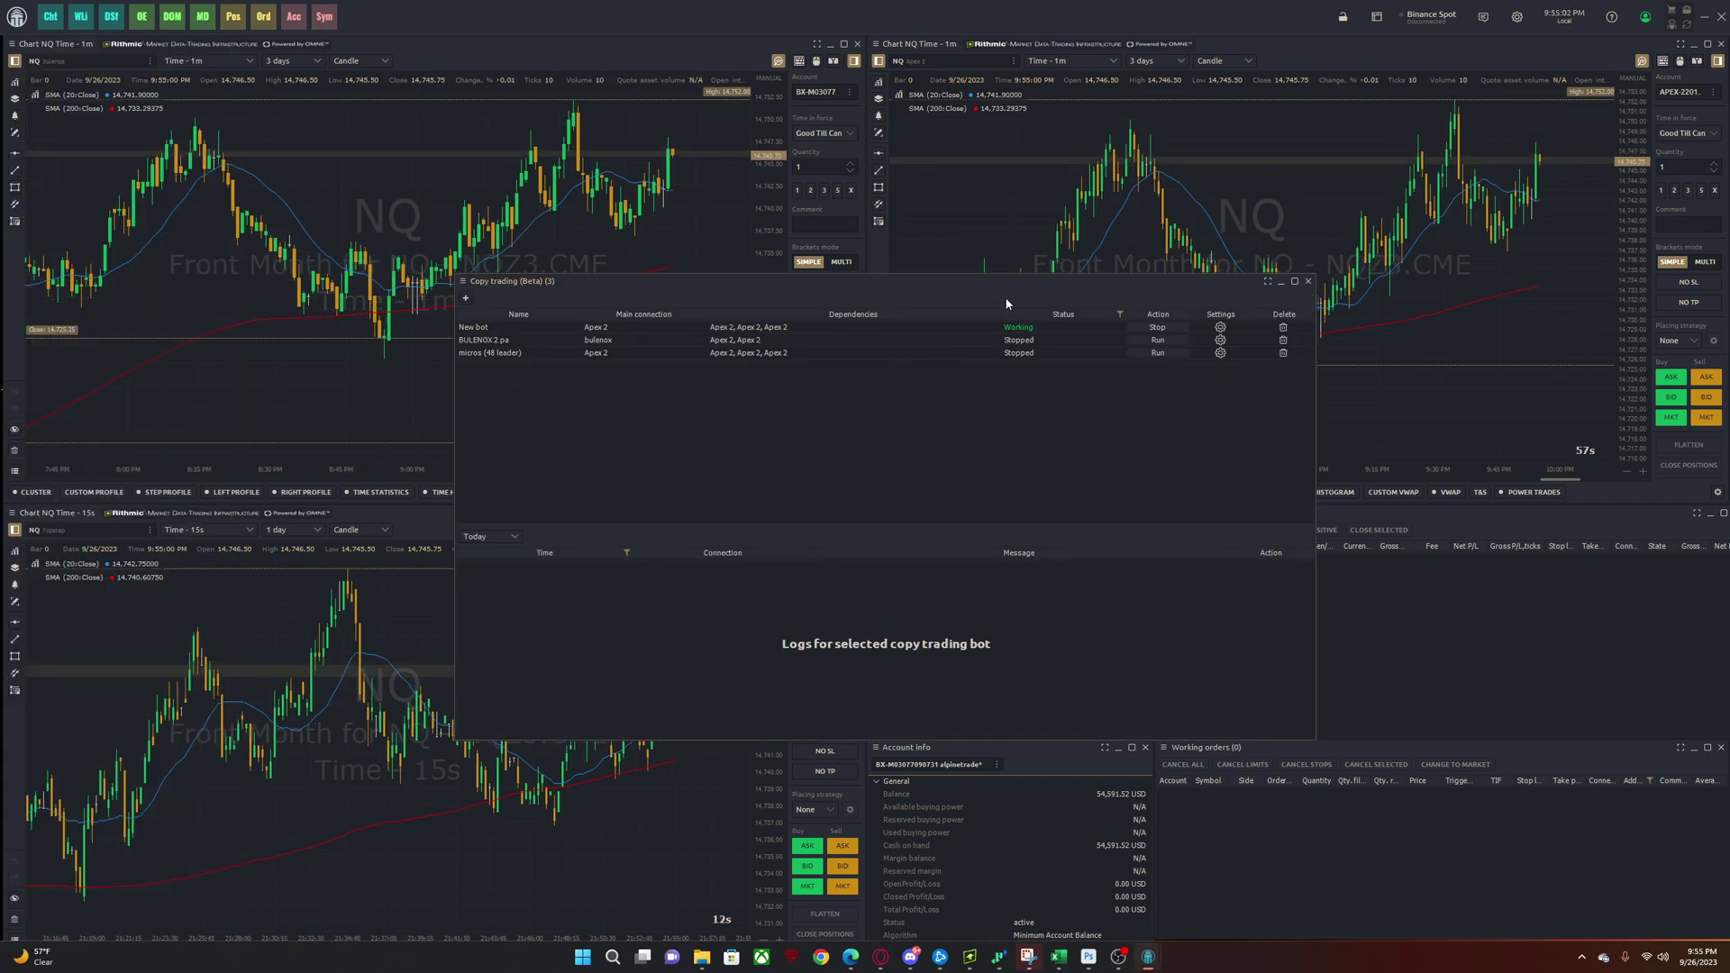
drag(978, 281, 1009, 524)
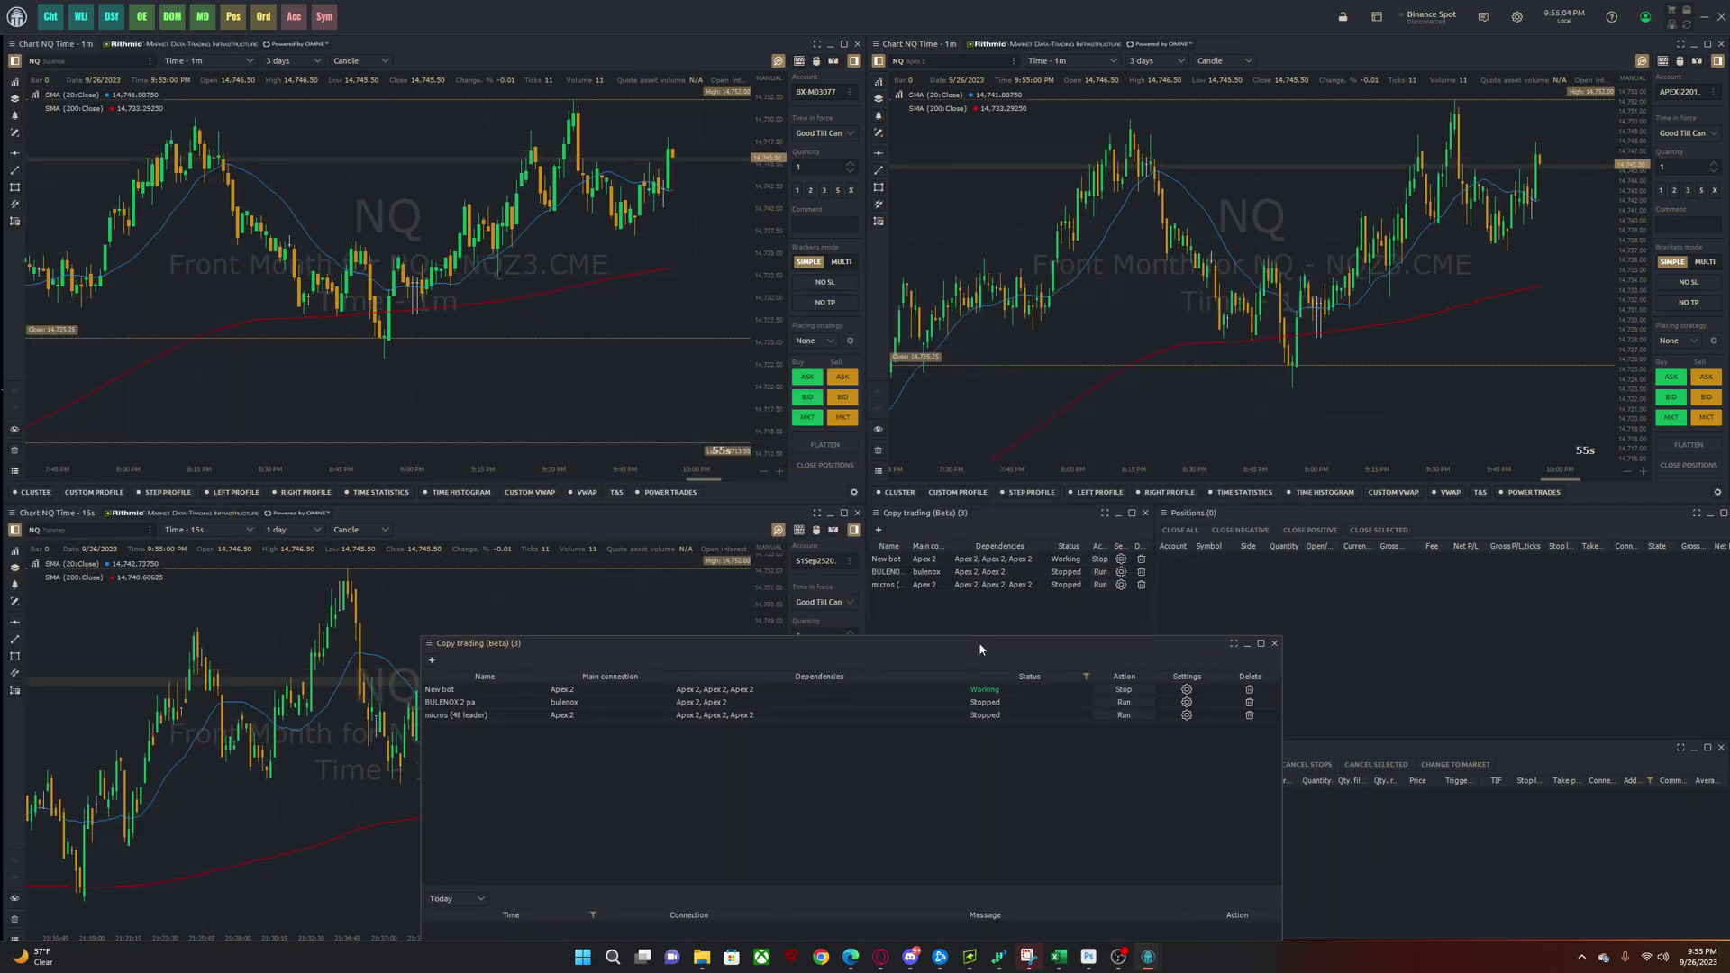
drag(978, 641, 910, 197)
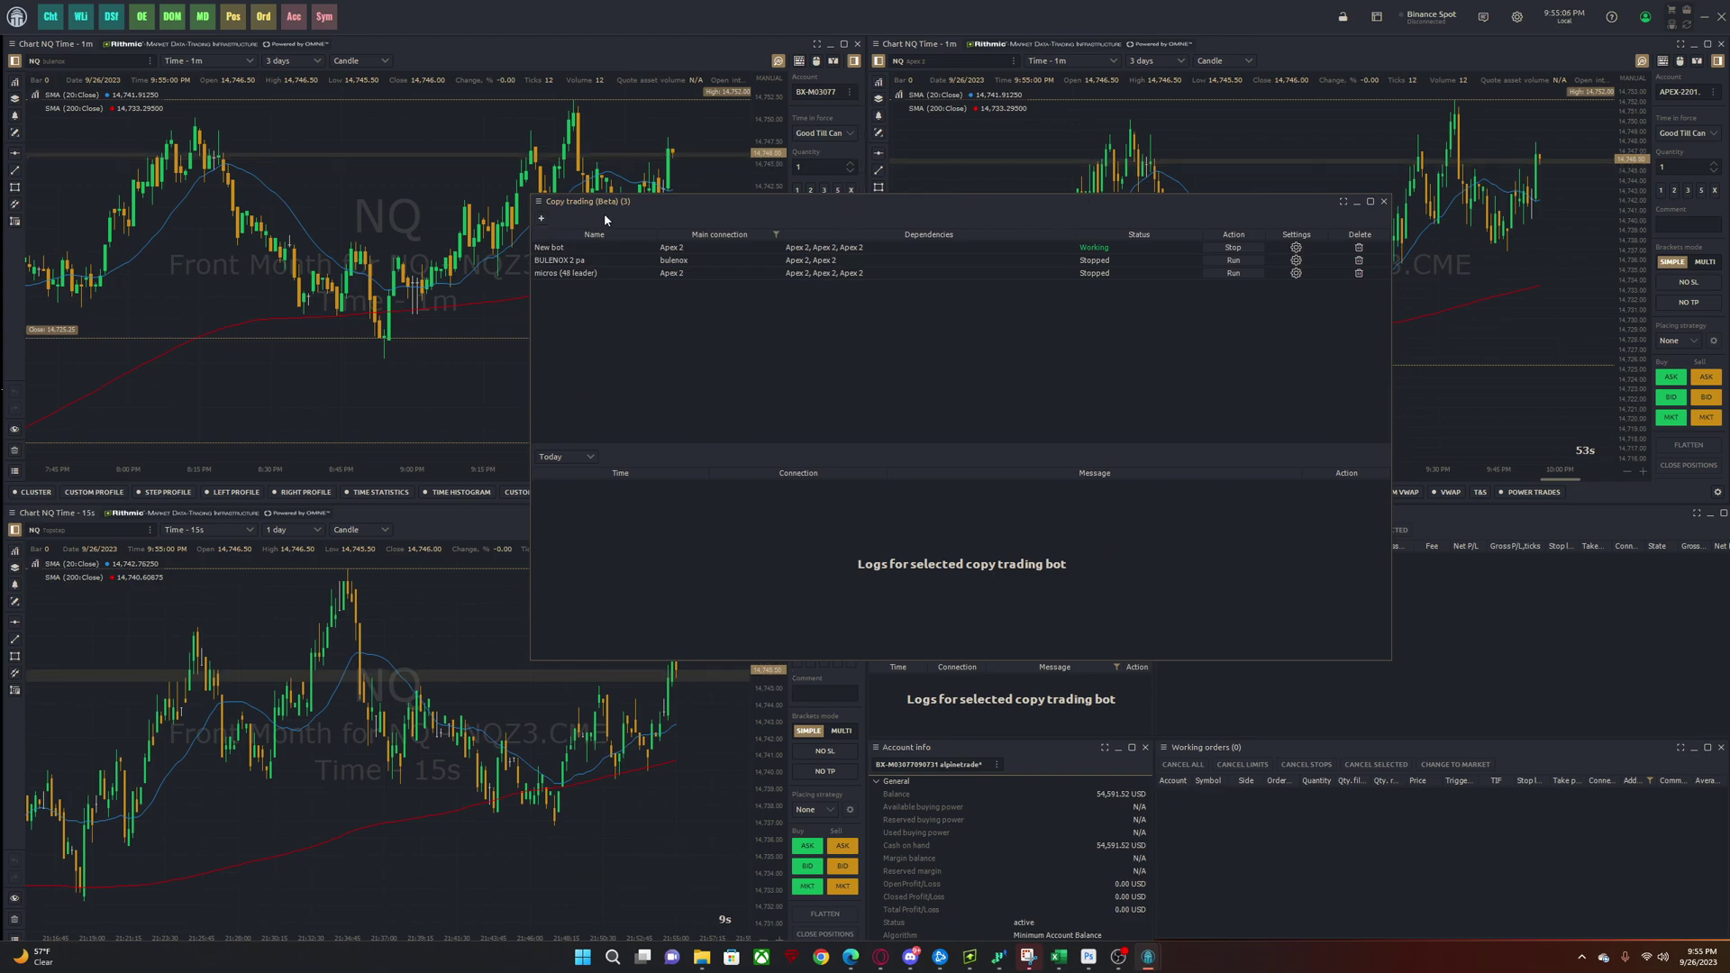
- Start a new copy-trading bot and name it VIDEO MULTI FIRM
click(540, 219)
click(912, 326)
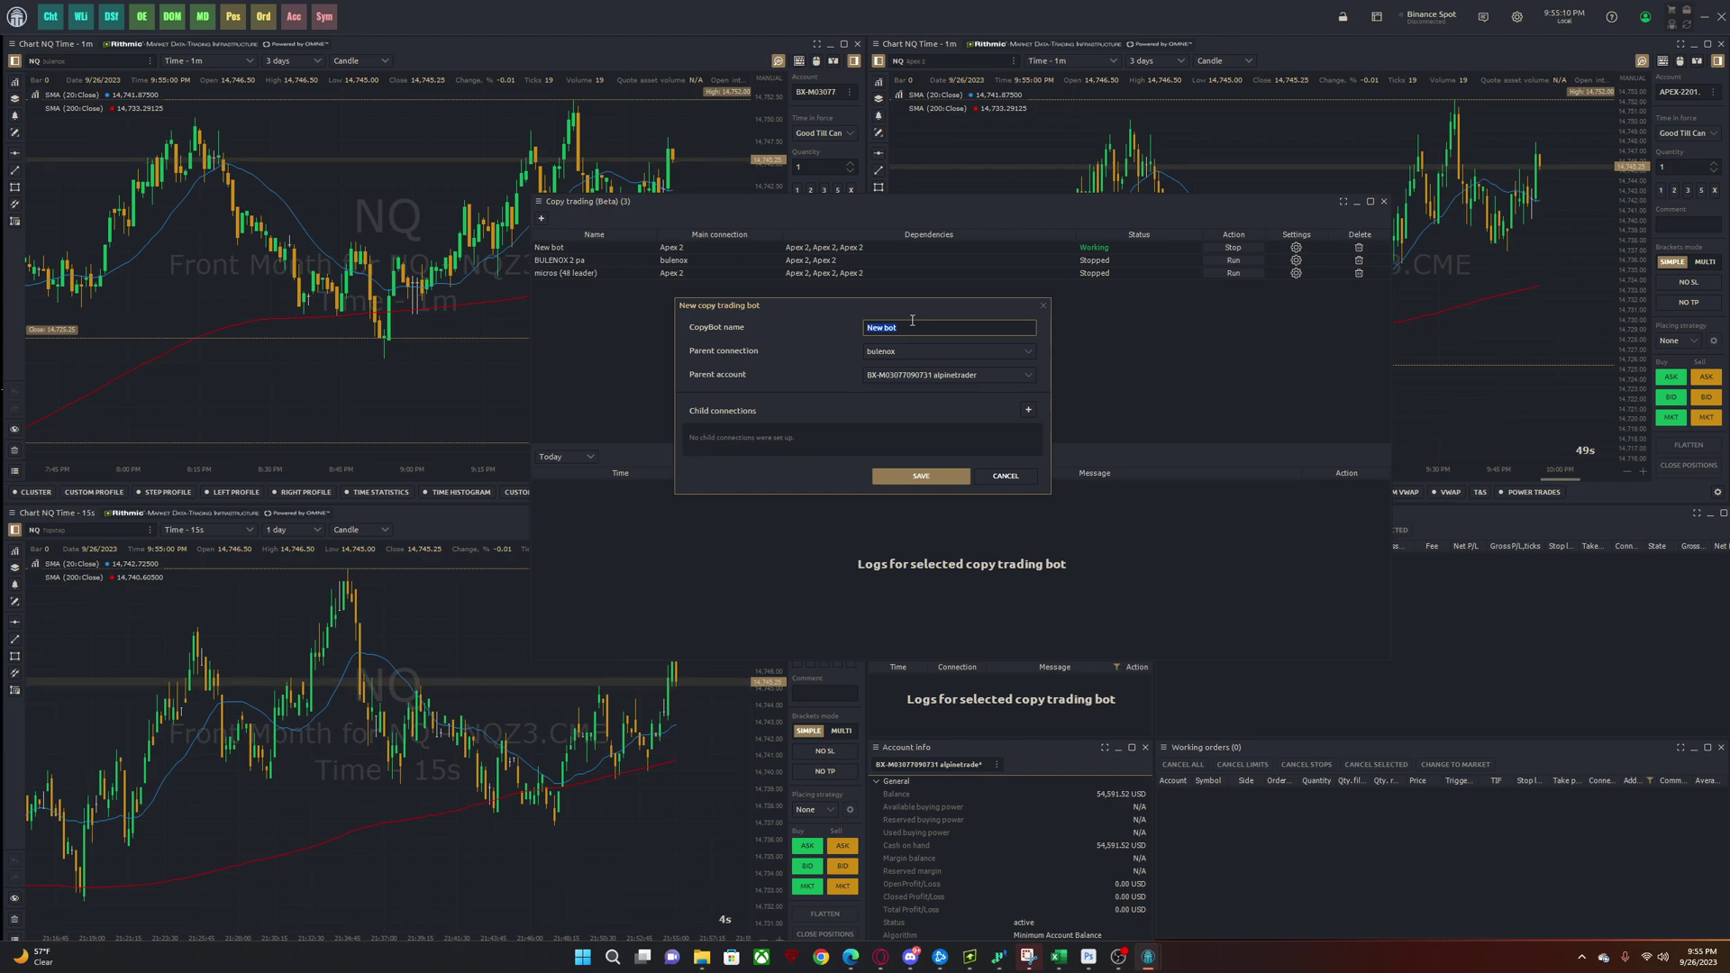
text(B)
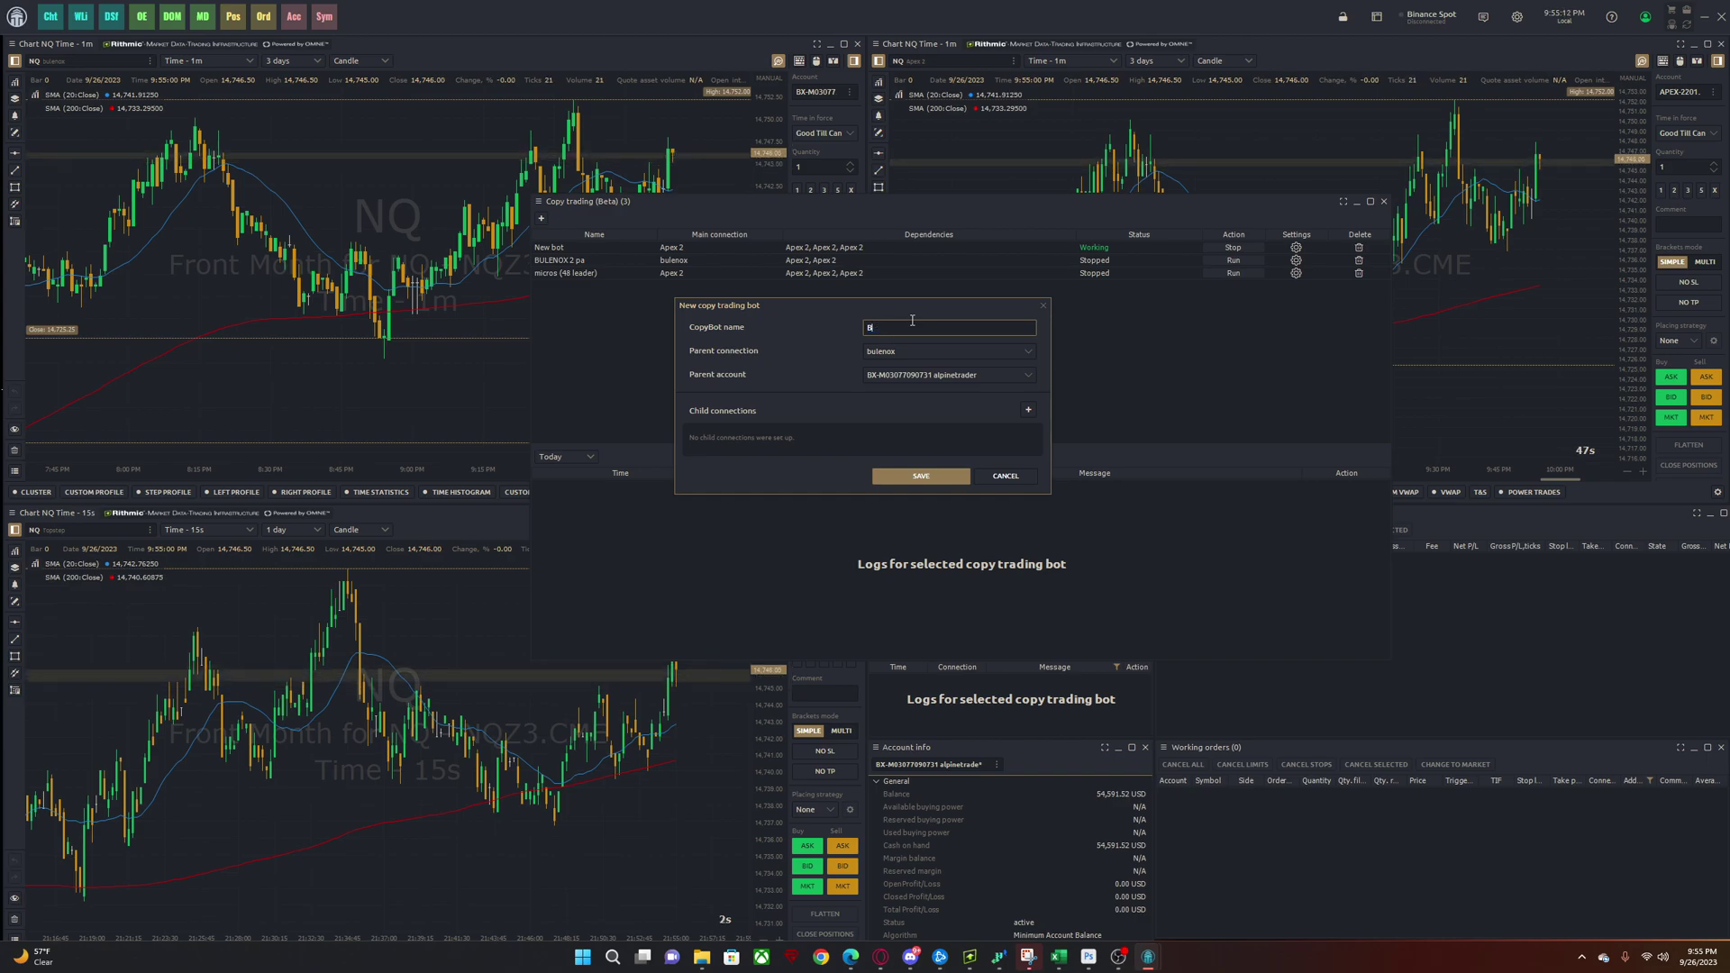
text(IDEO P)
key(BackSpace)
text(MULTI FIRM)
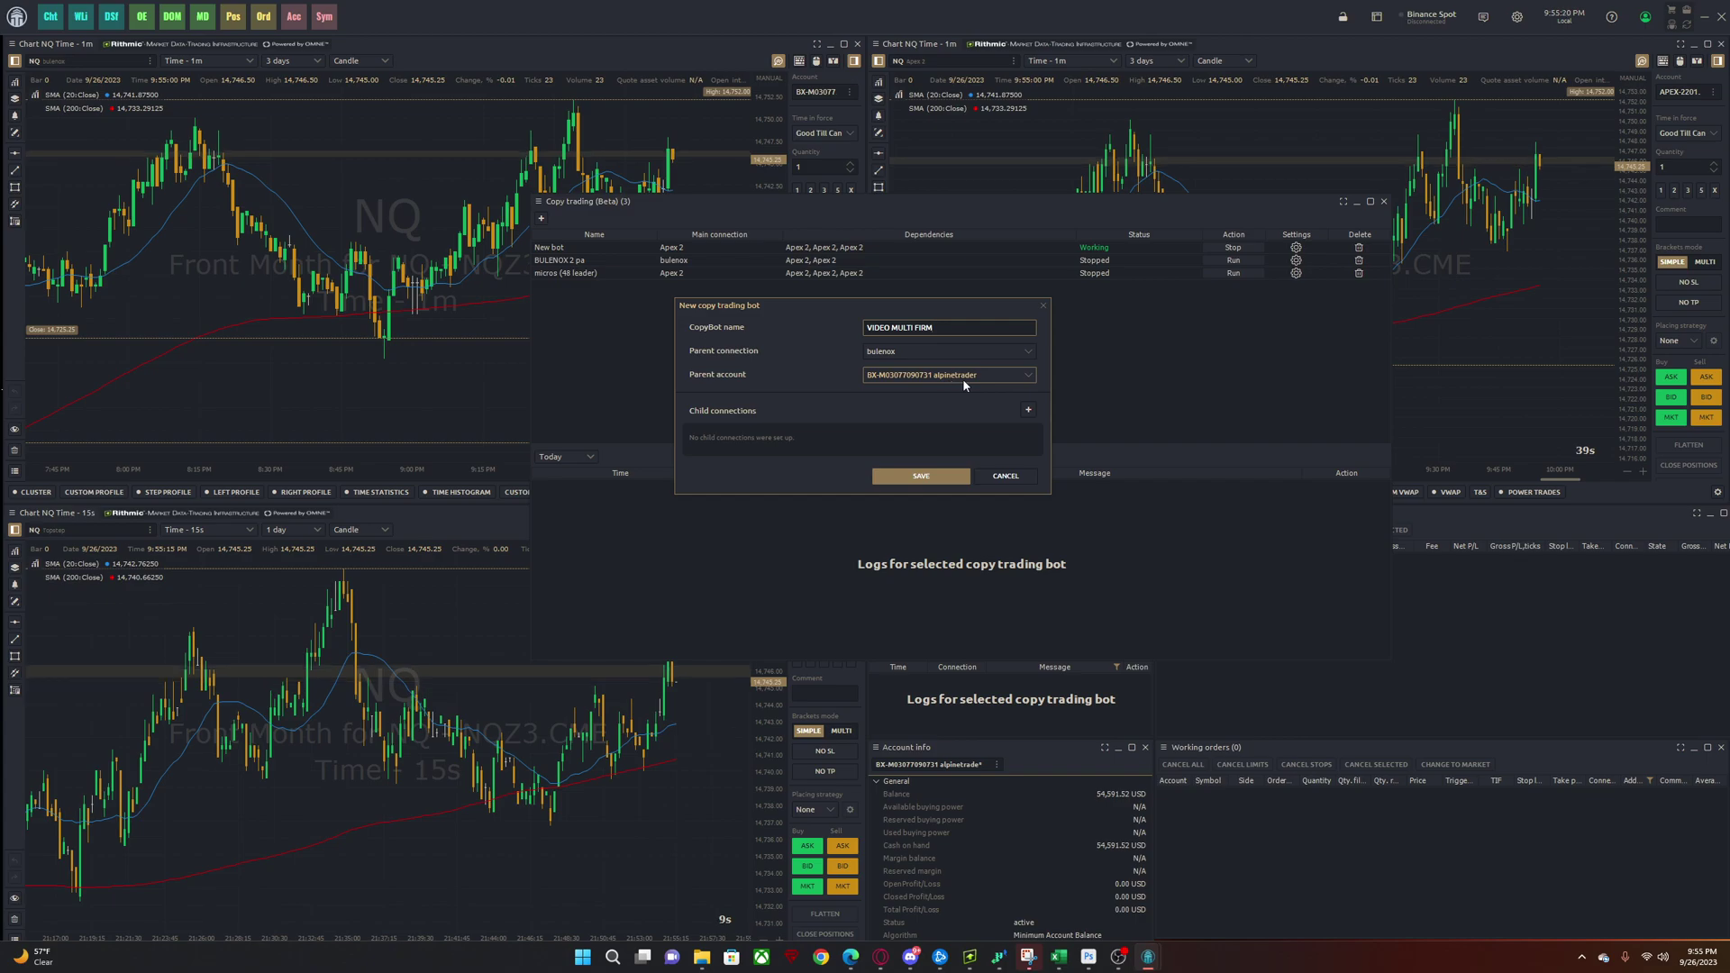
- Set the bot's parent connection and parent account to bulenox
click(888, 352)
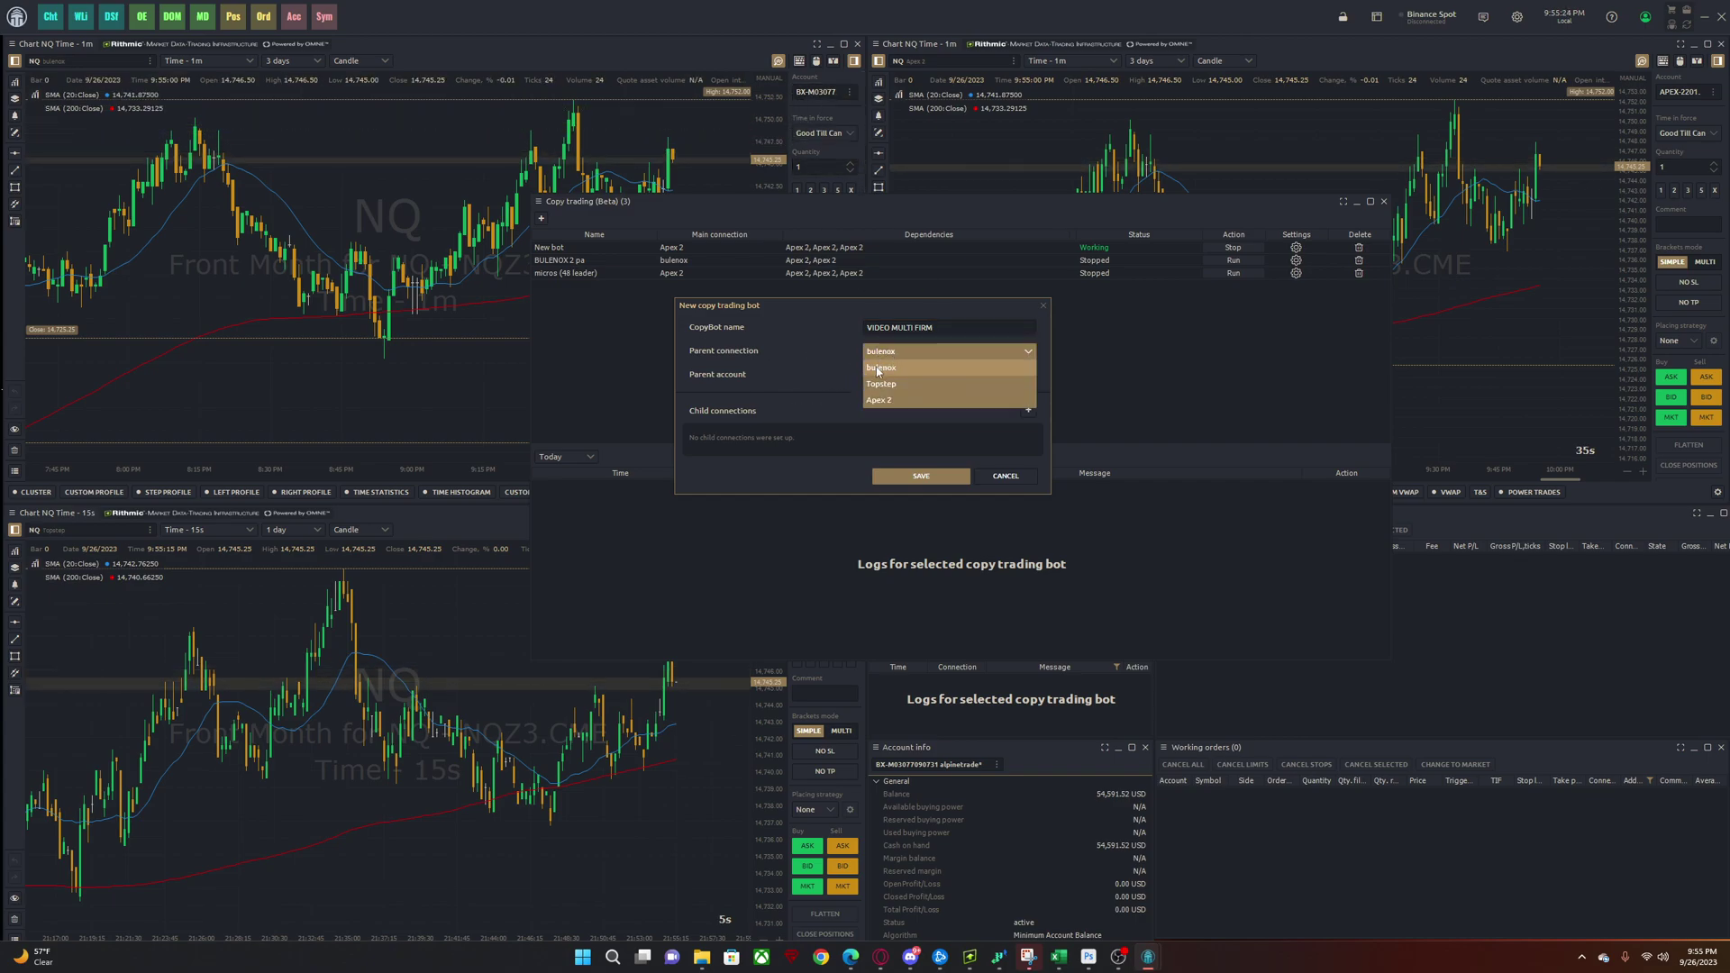
click(879, 368)
click(946, 375)
click(937, 360)
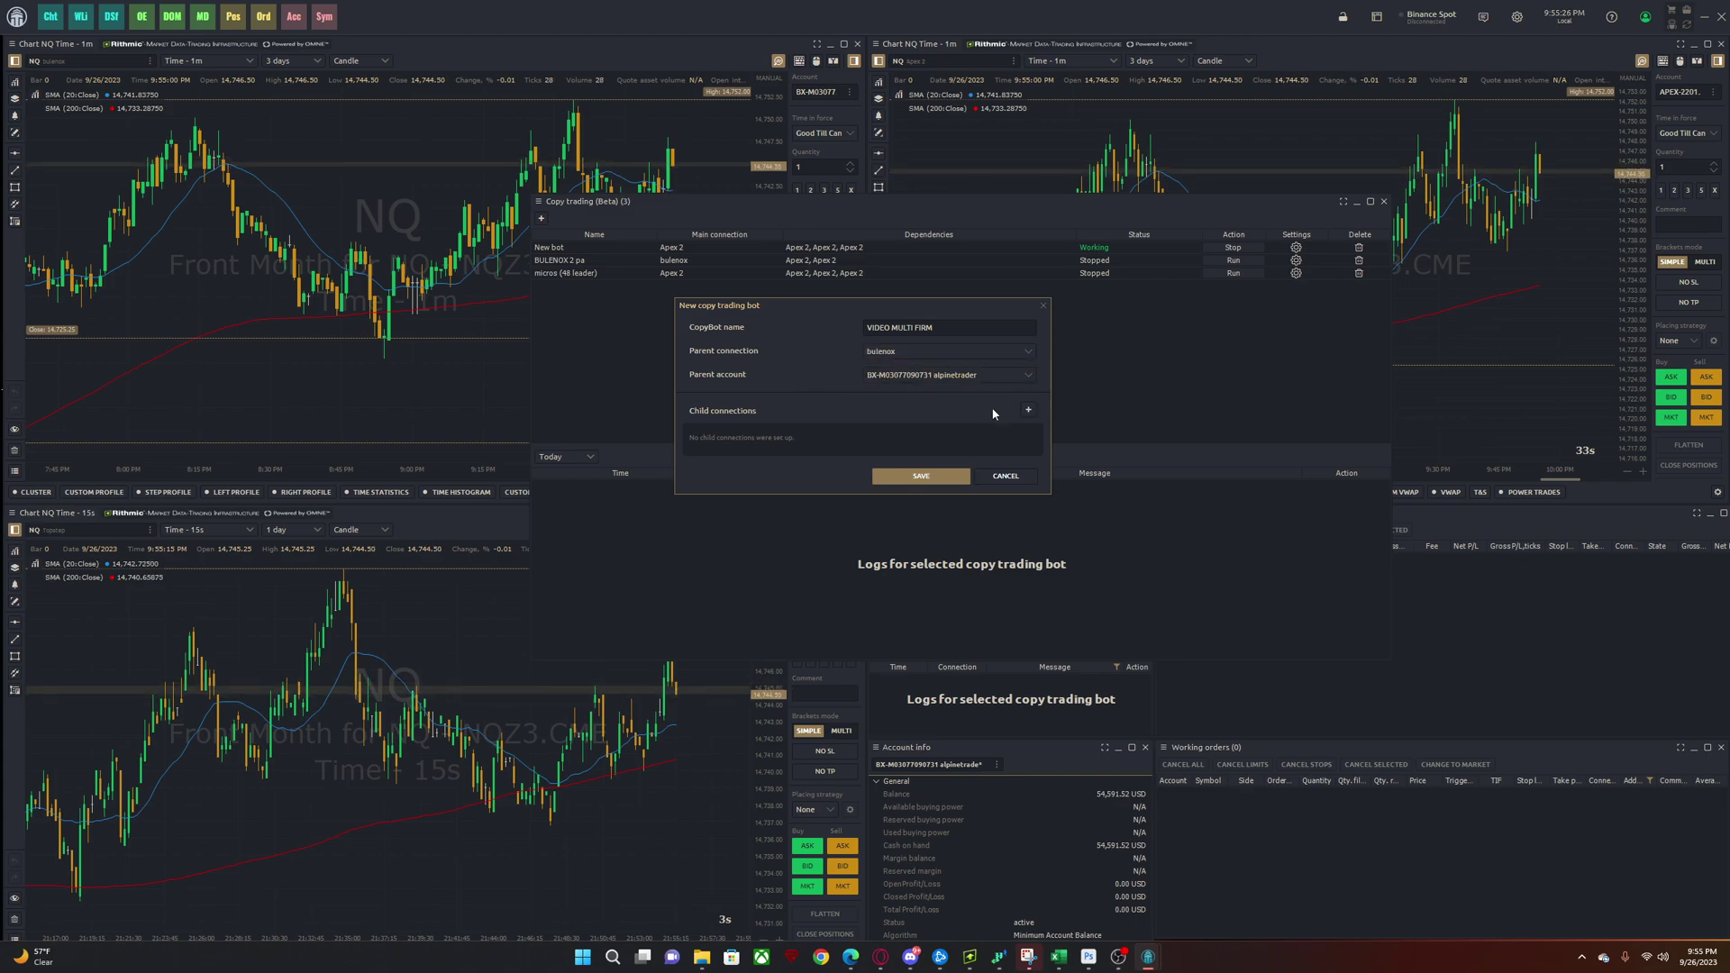
- Add Apex 2 and Topstep as child connections, save the bot, and dock the window
click(1028, 411)
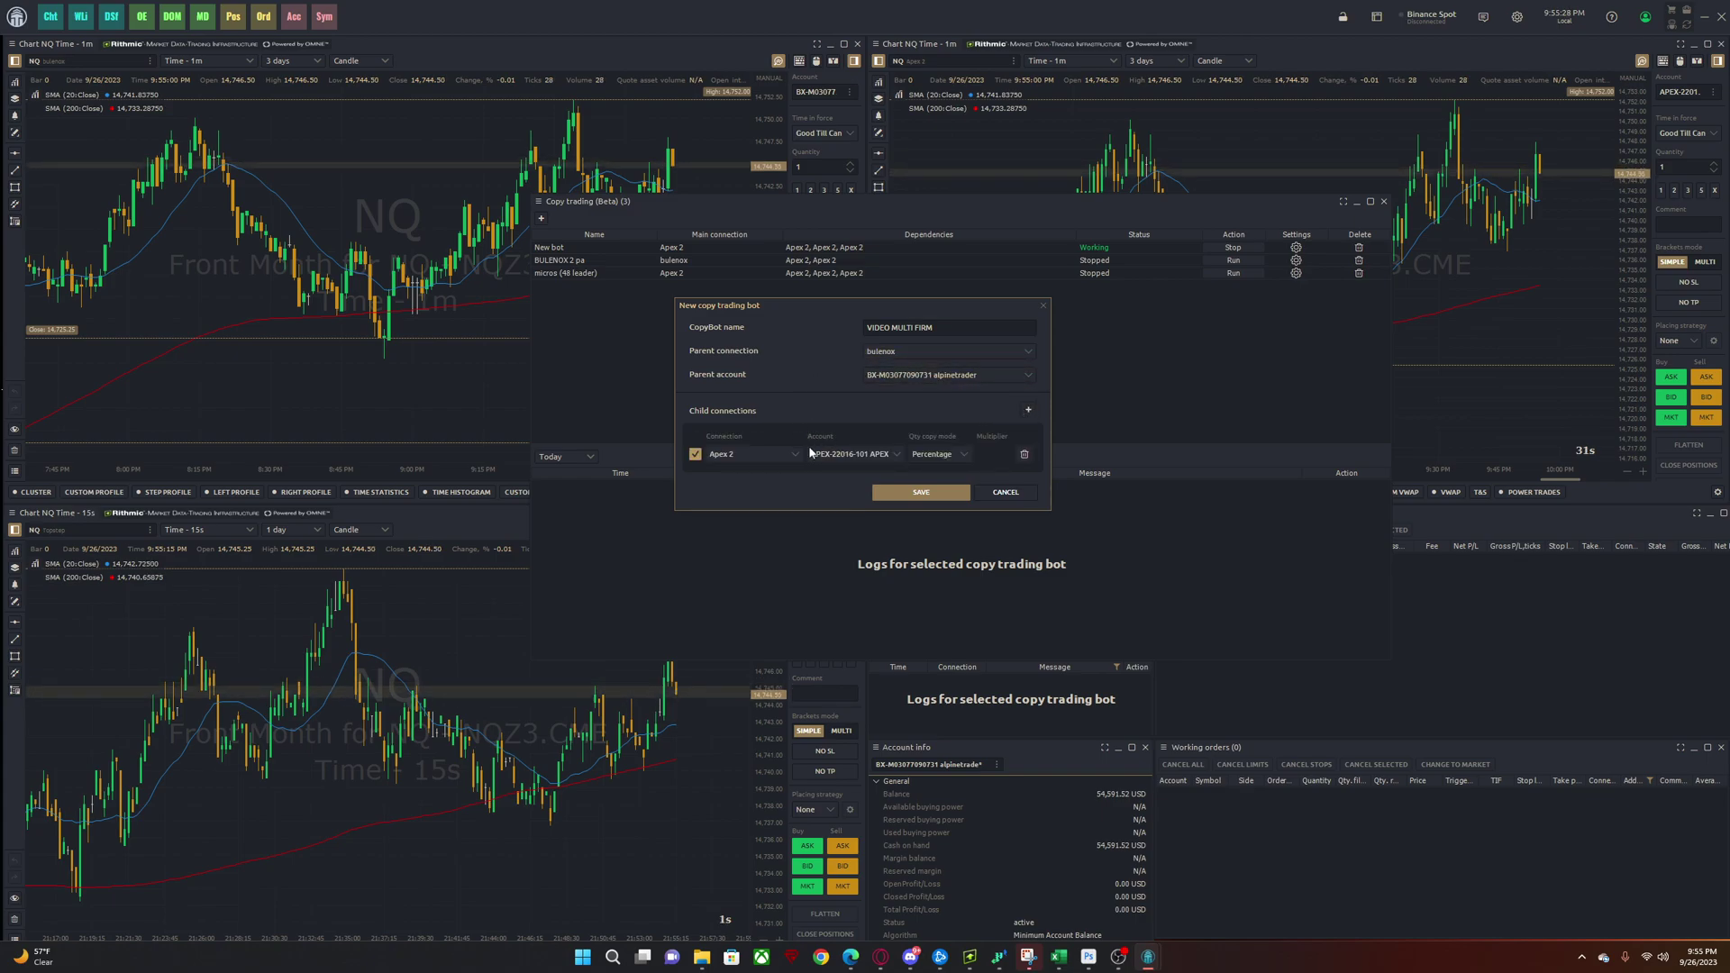
click(1028, 410)
click(771, 474)
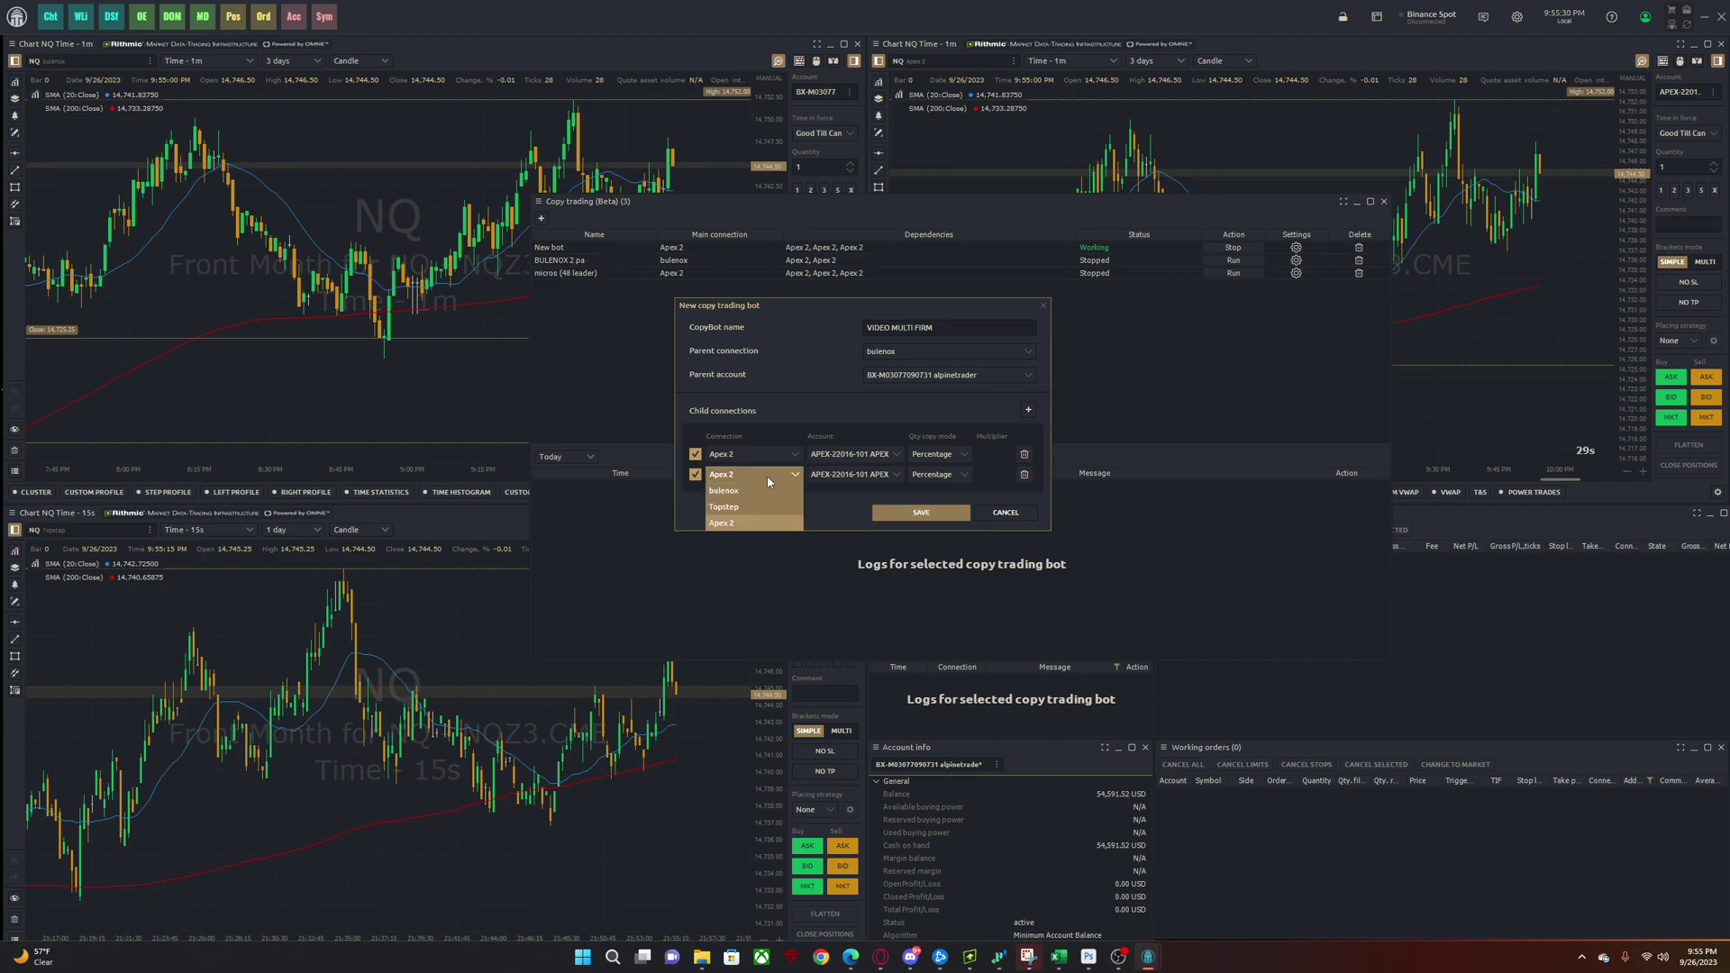
click(745, 507)
click(851, 475)
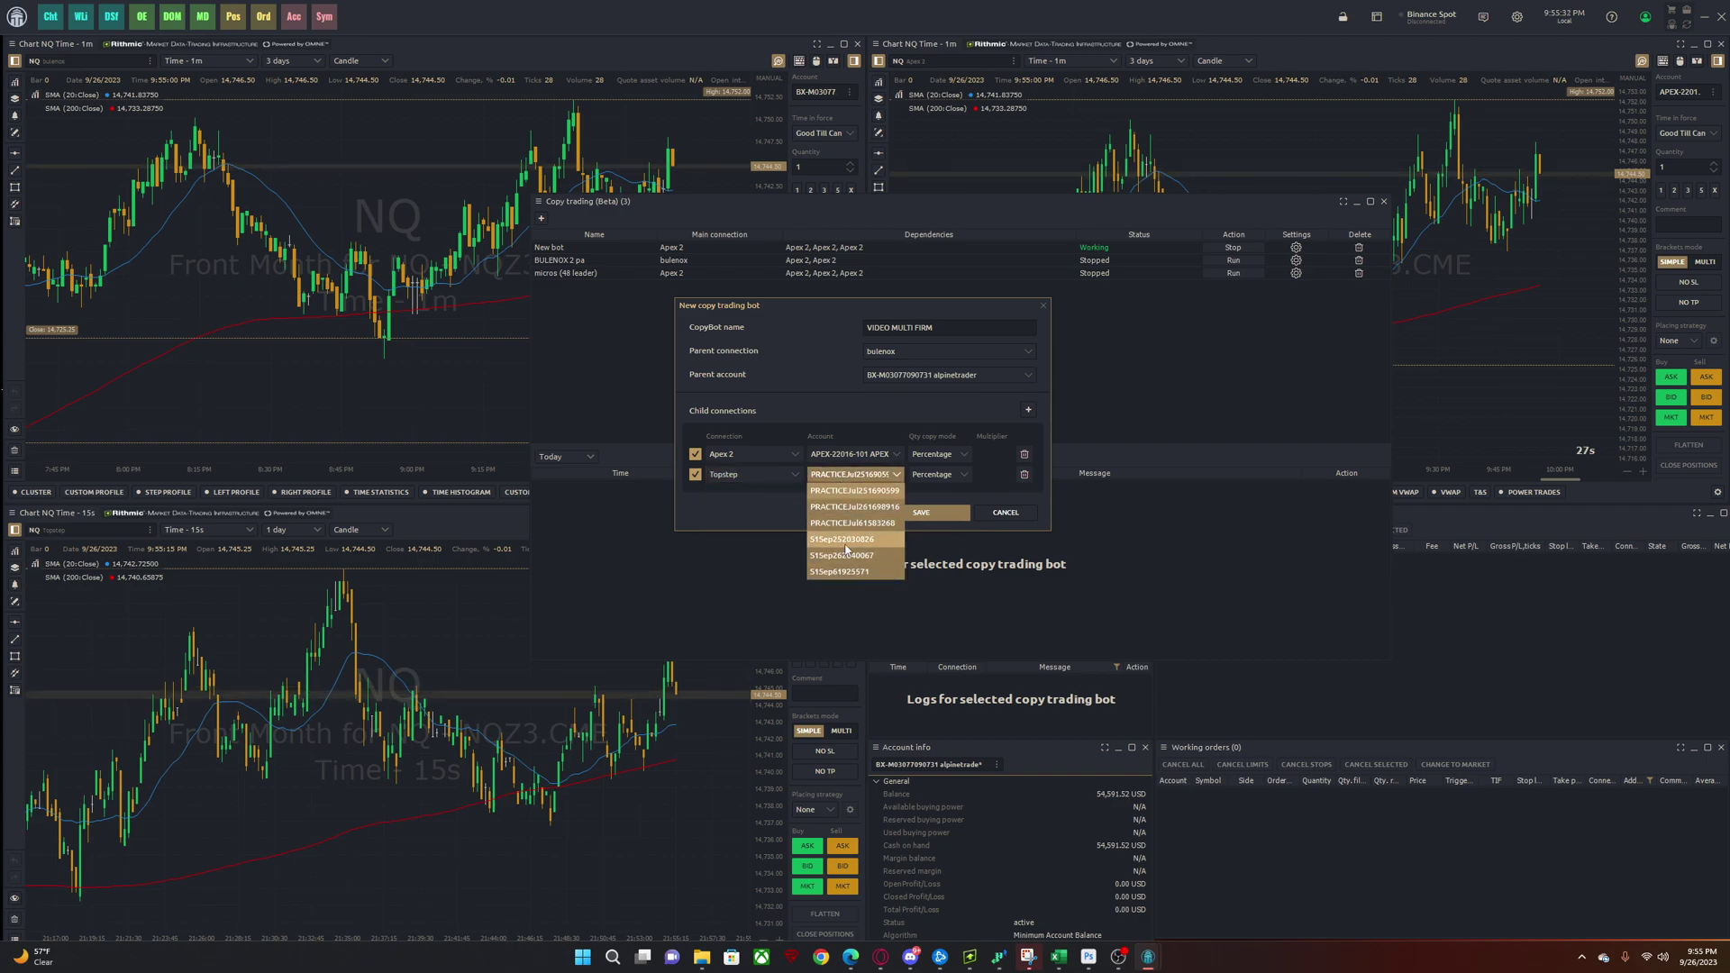
click(921, 513)
double_click(881, 203)
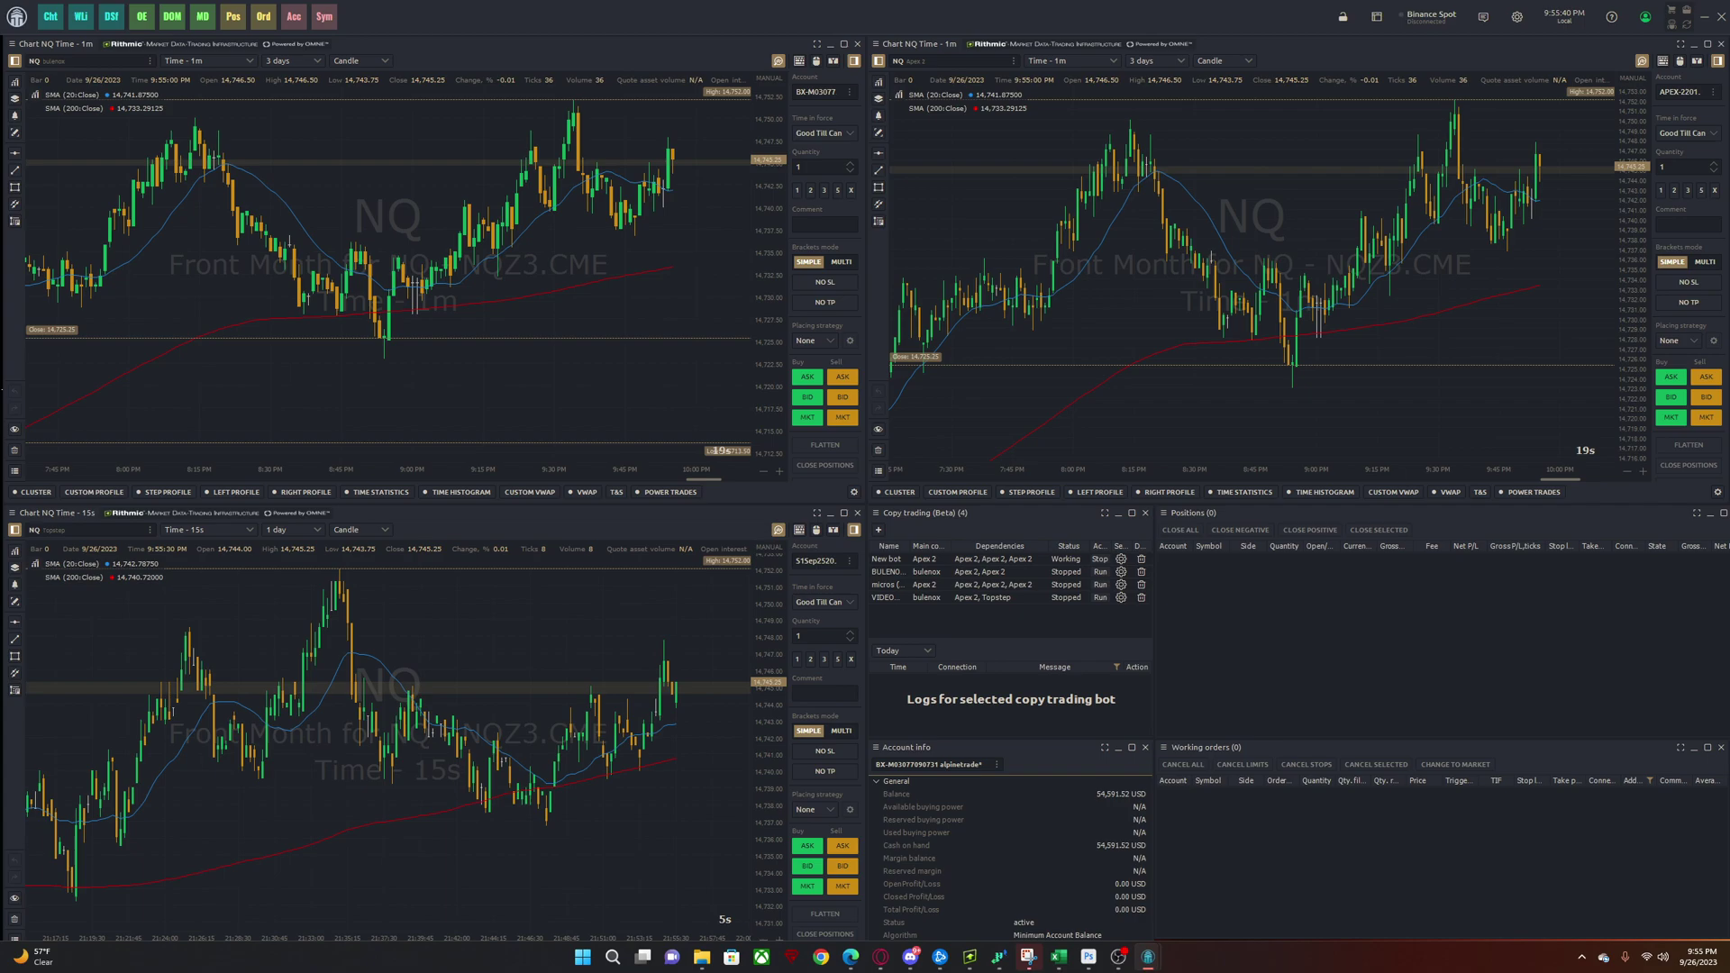
click(1078, 599)
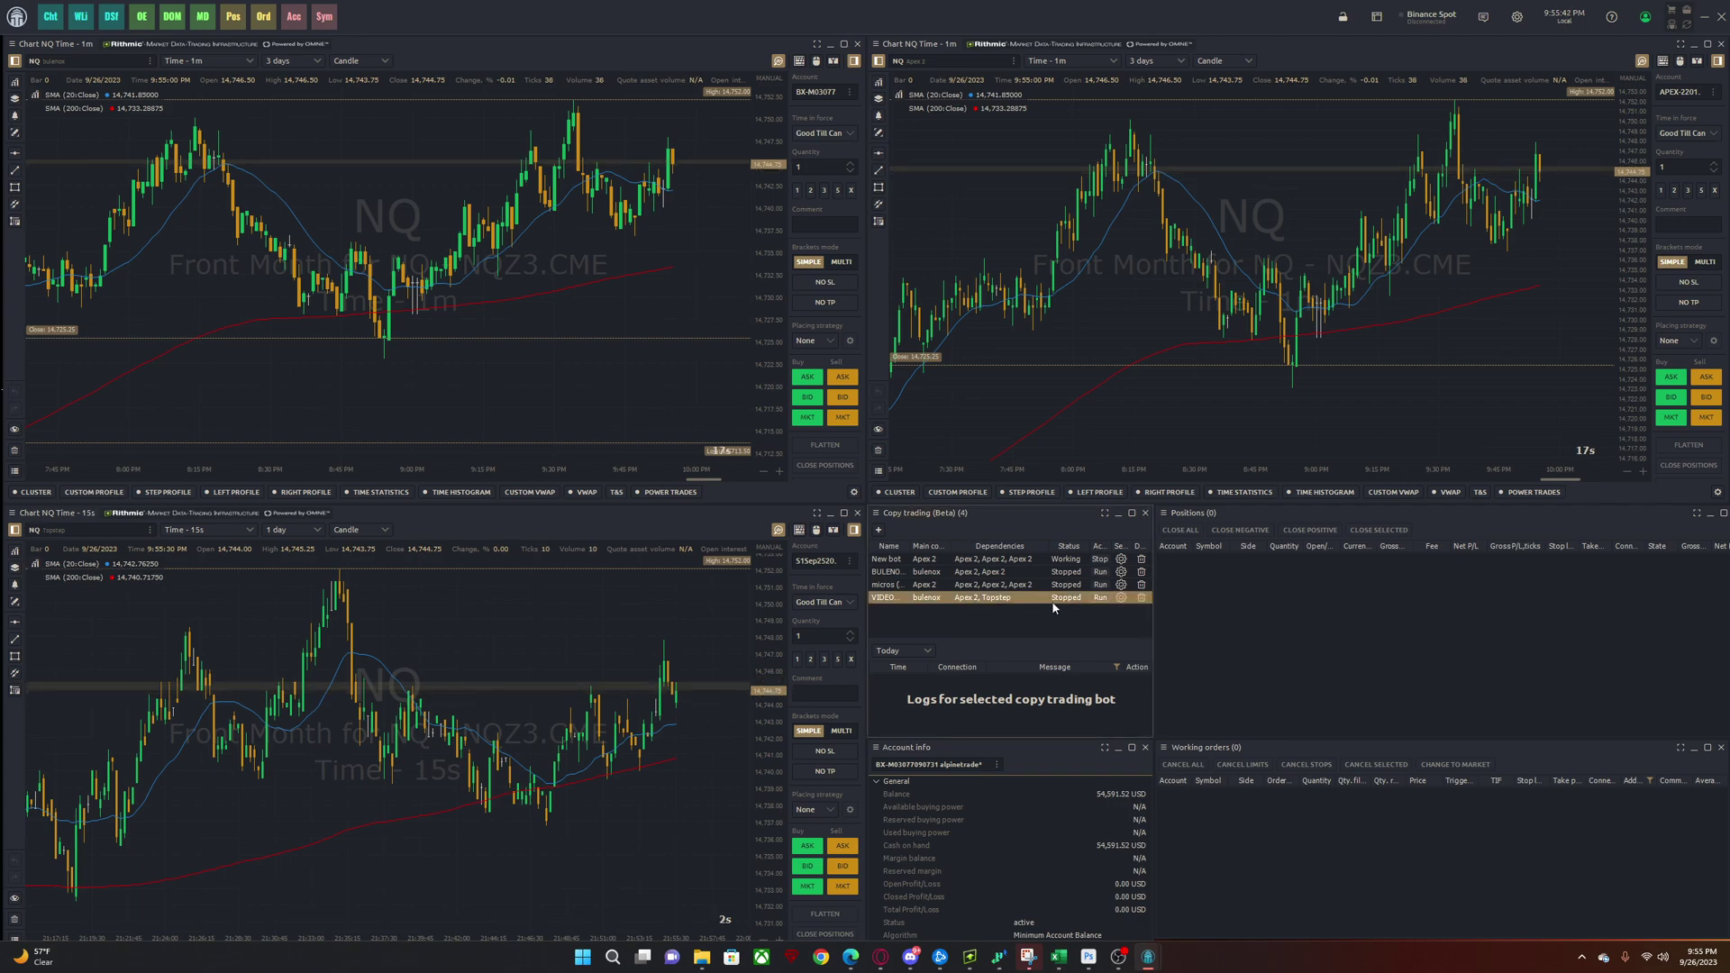
click(1101, 598)
click(878, 430)
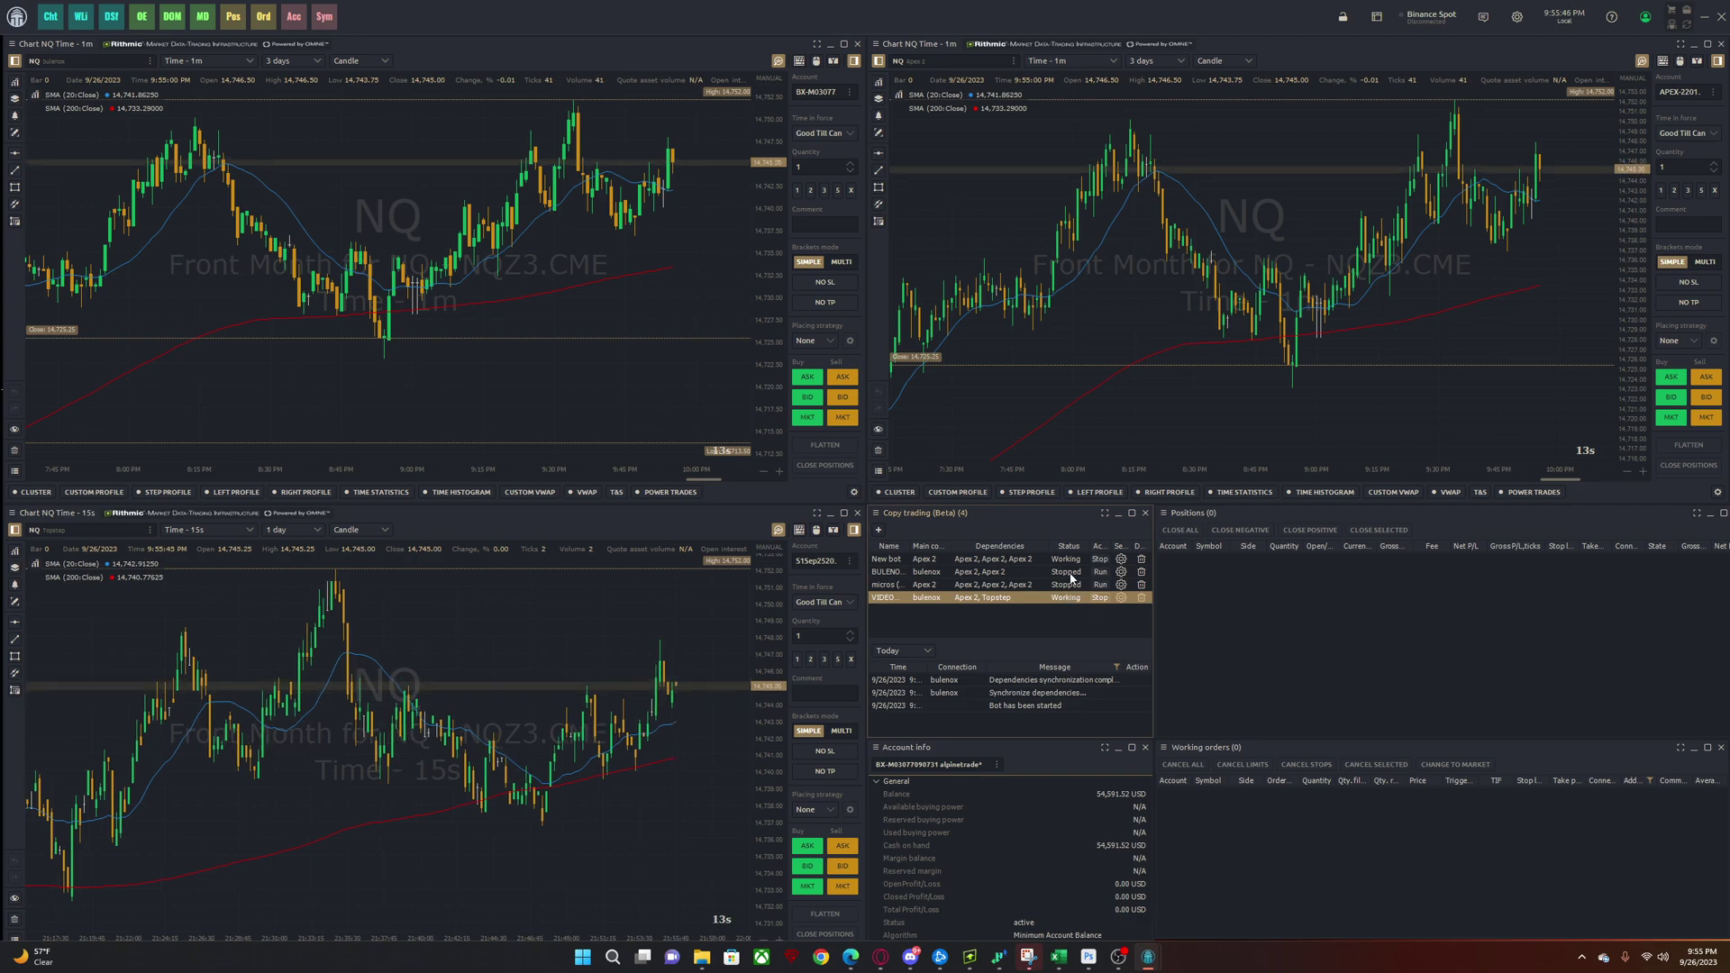
click(1110, 560)
click(1111, 561)
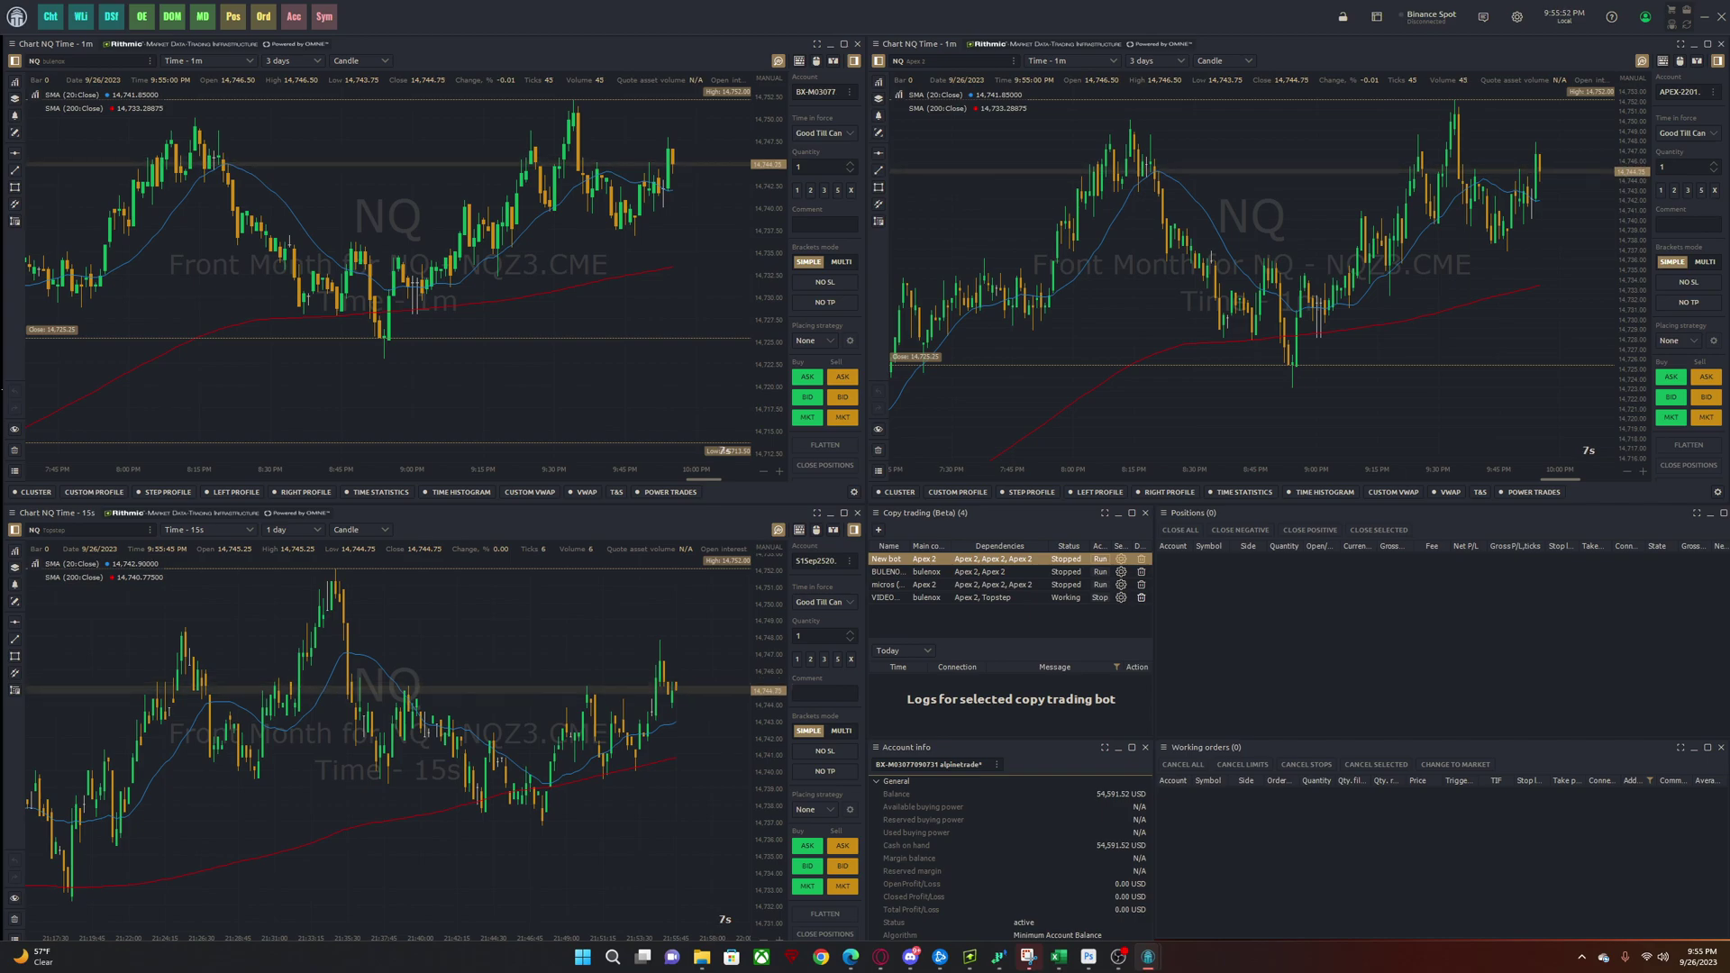
click(815, 60)
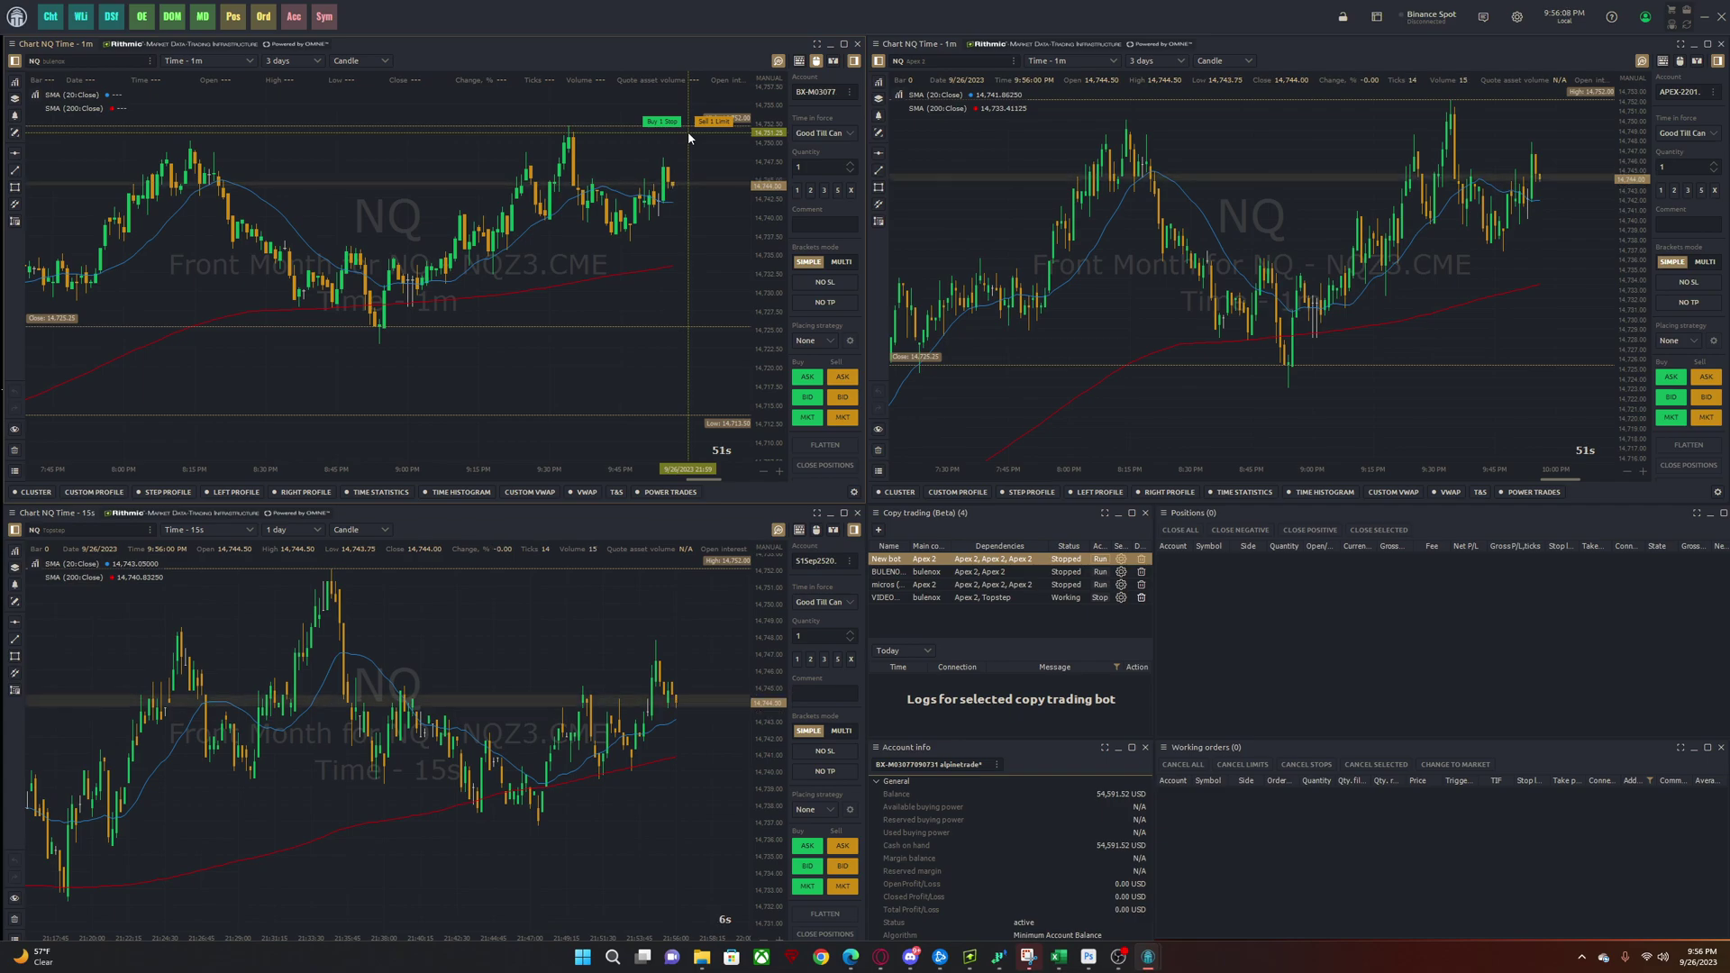
click(688, 132)
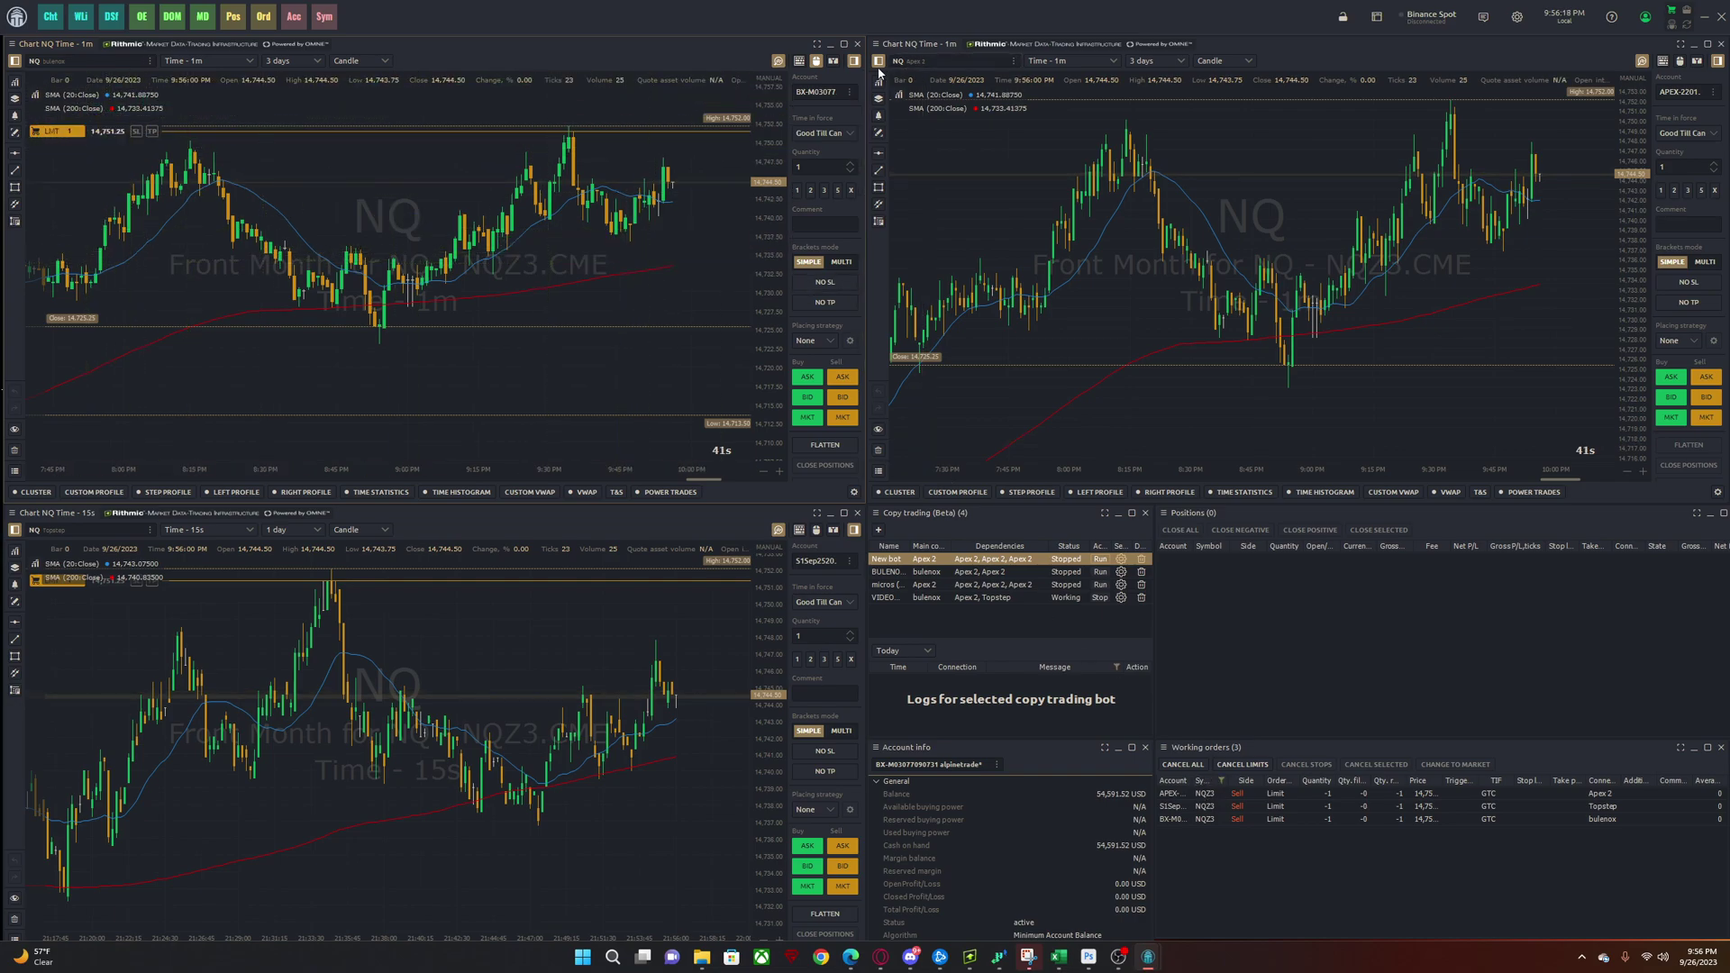
click(79, 131)
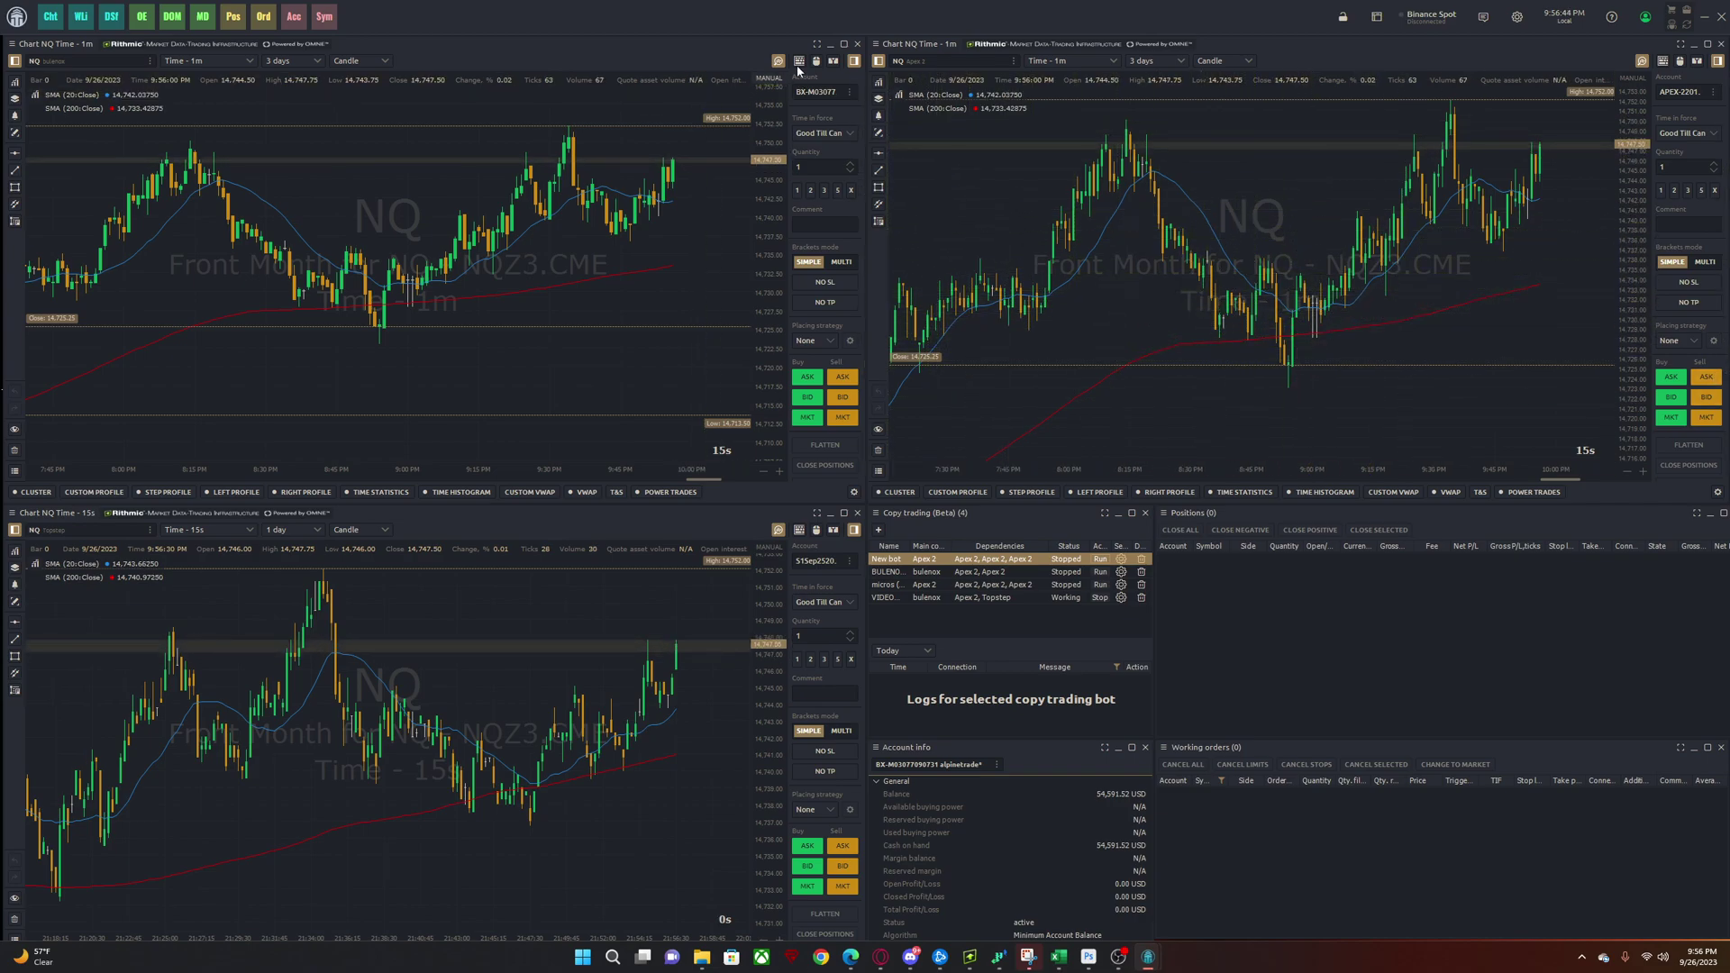
click(683, 110)
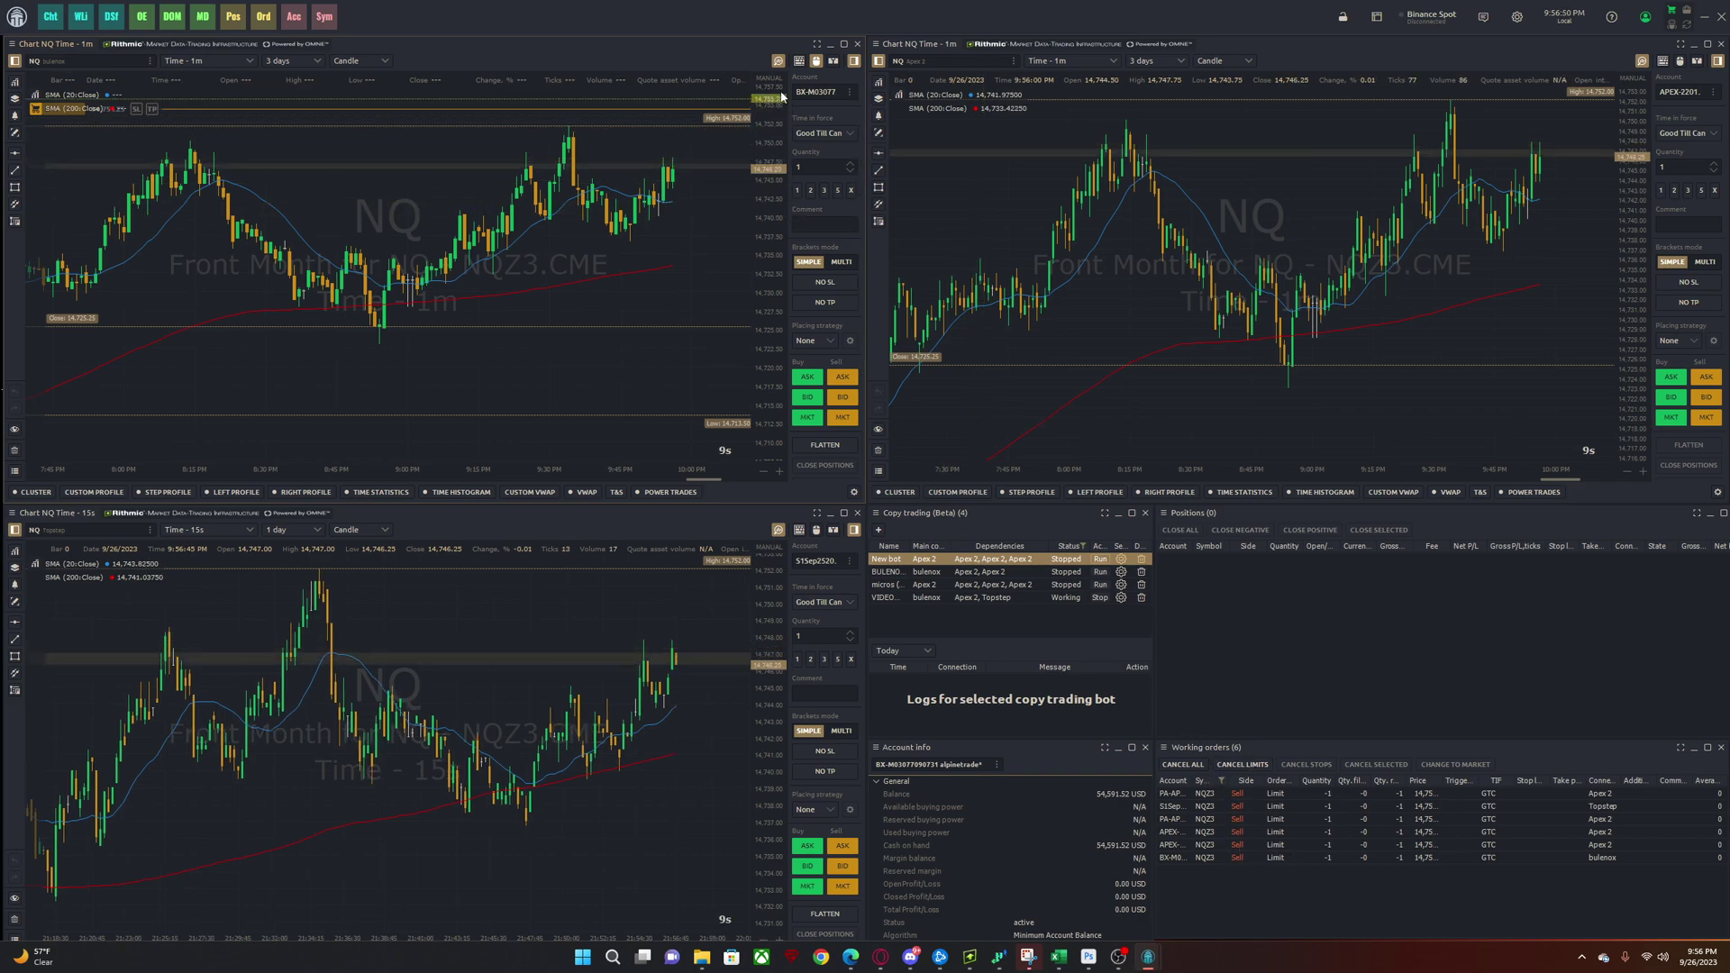
mouse_move(87, 113)
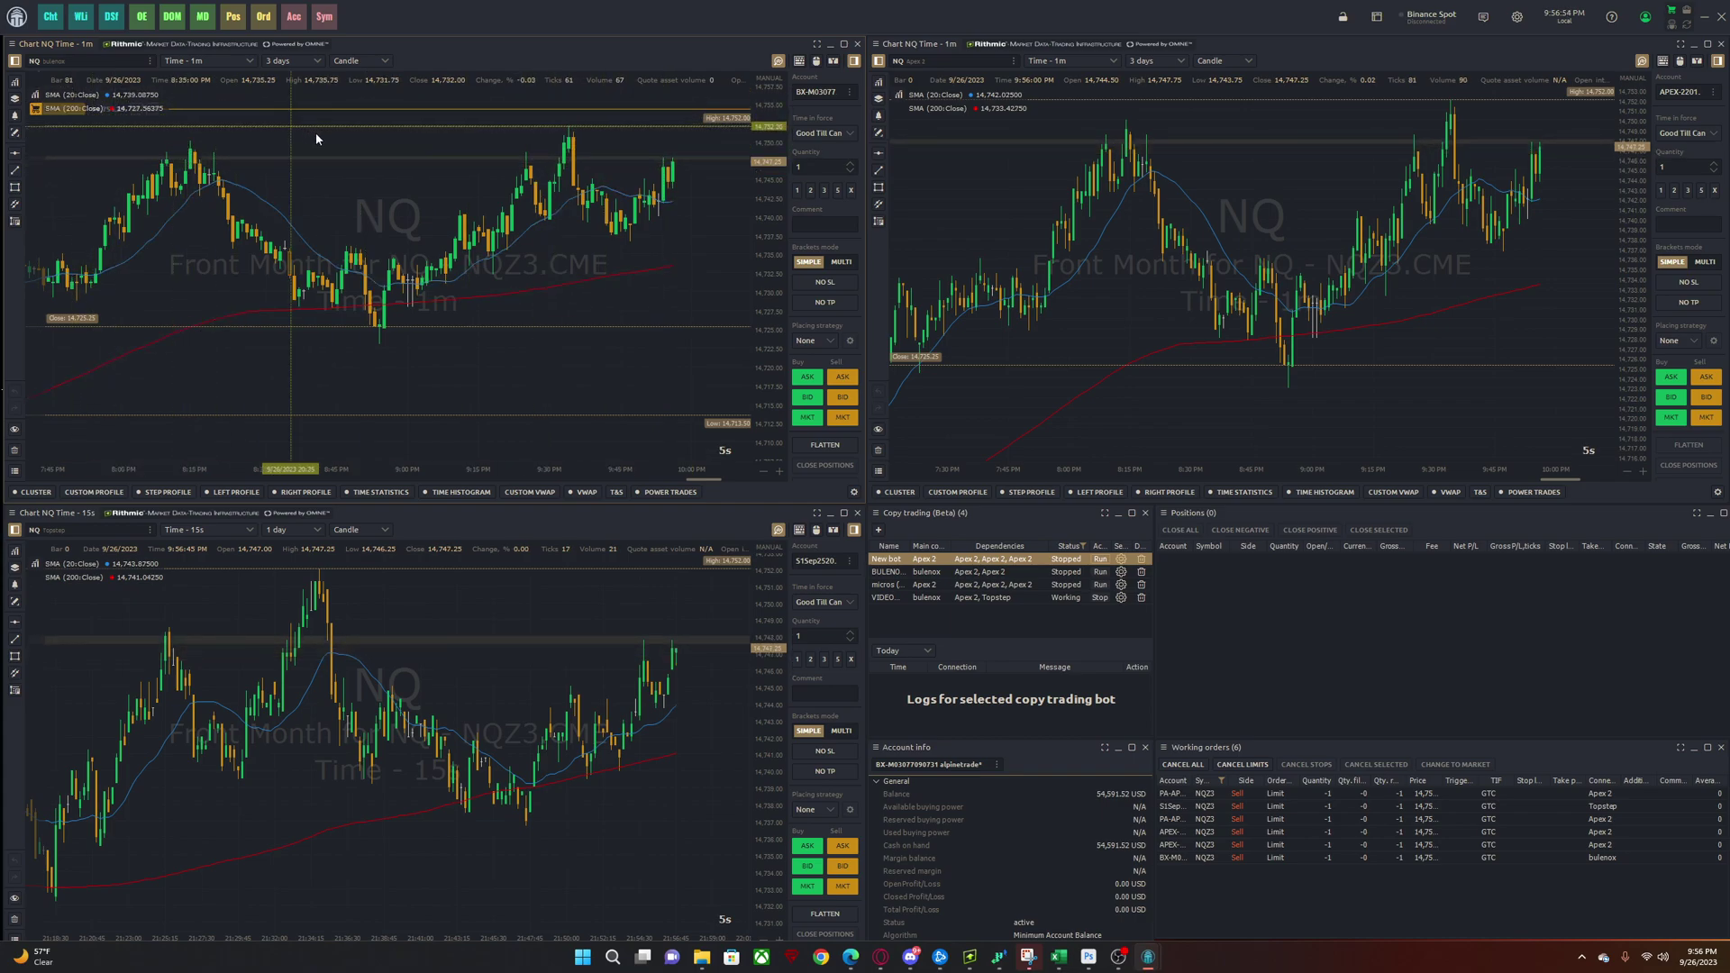
scroll(320, 162, up, 3)
scroll(327, 200, down, 5)
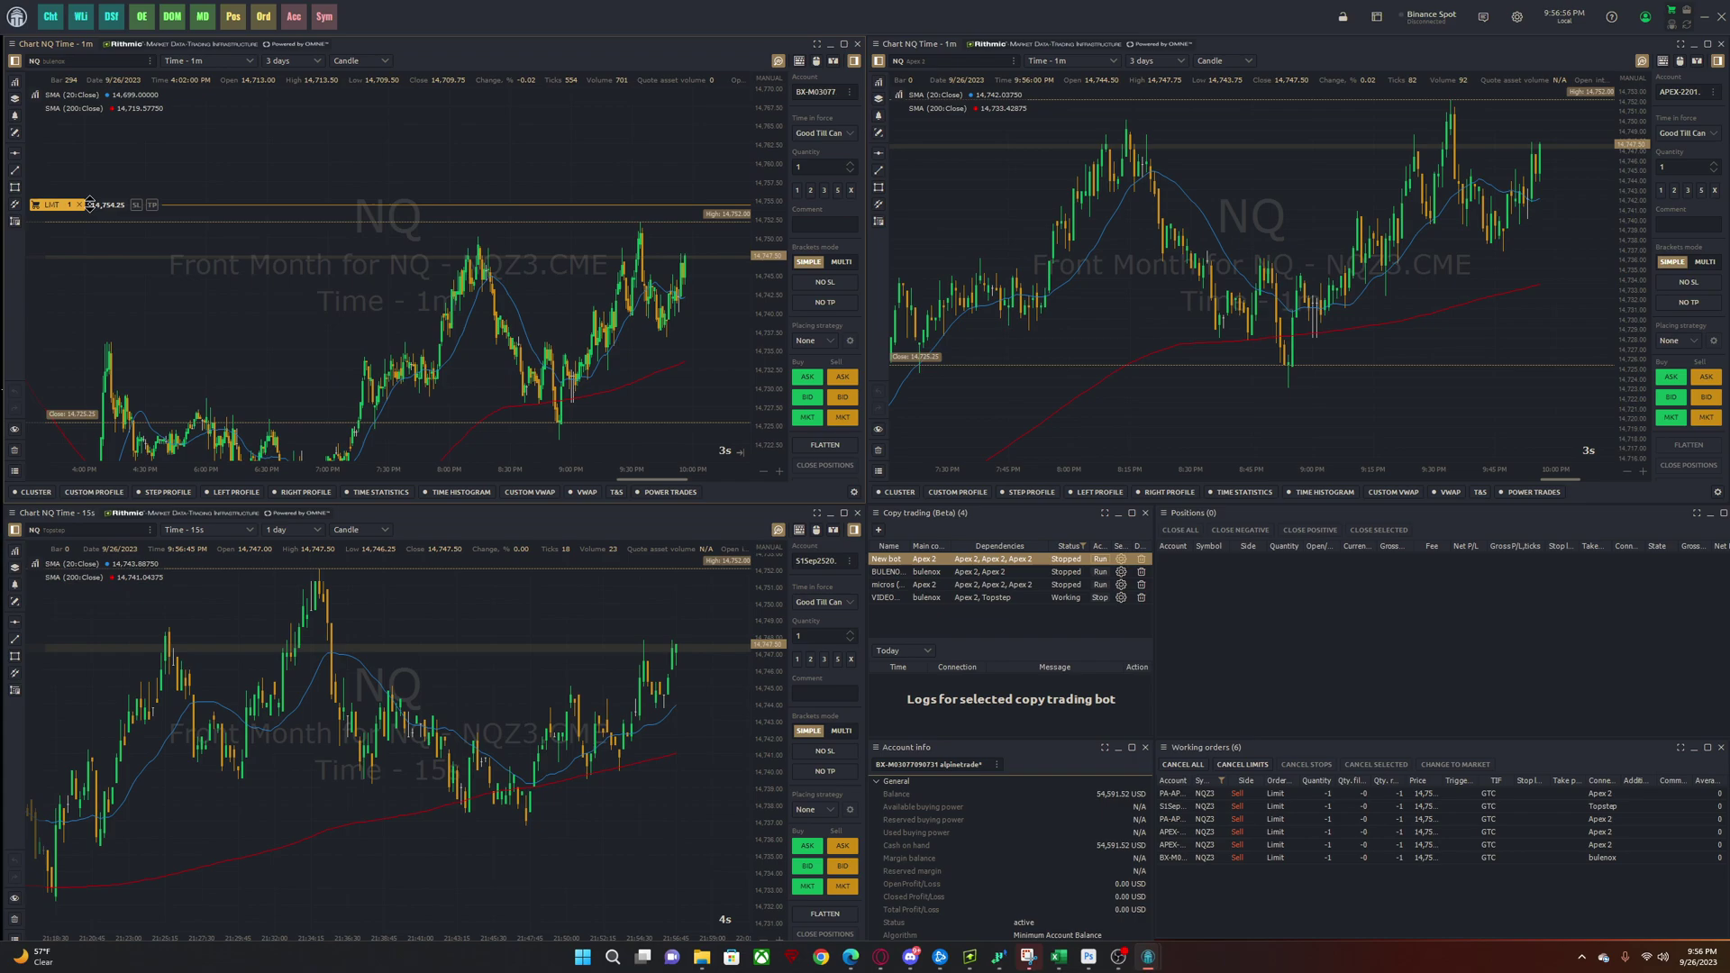
drag(580, 273, 538, 221)
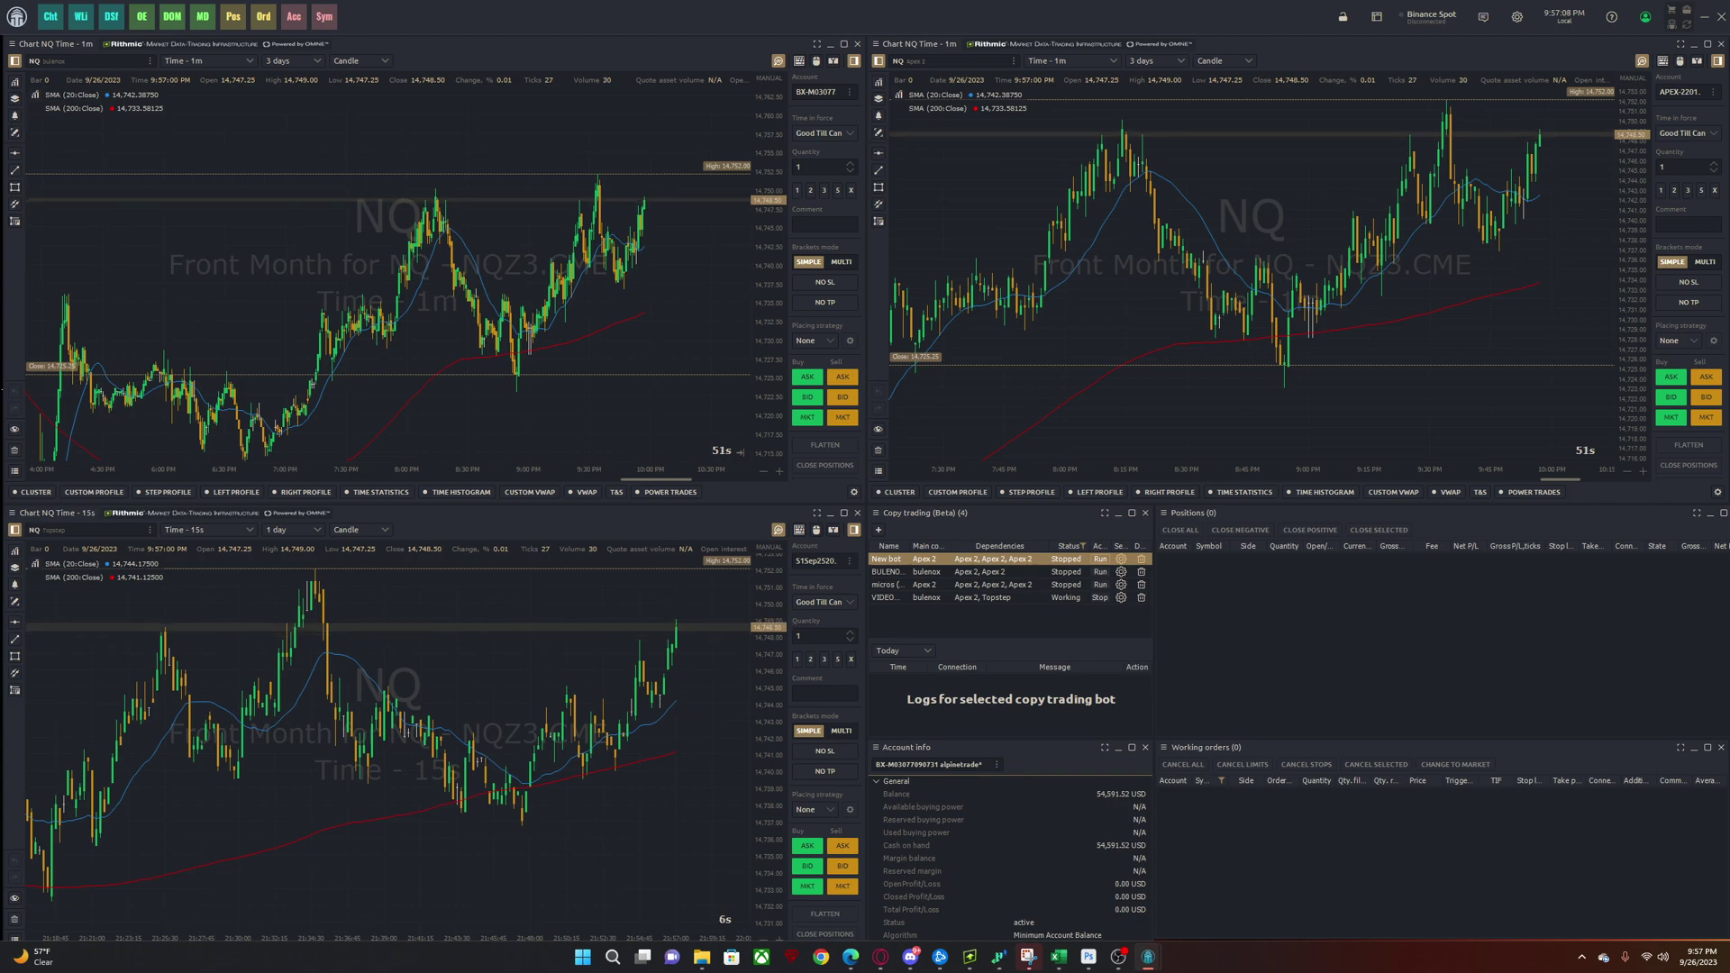
- Set the VIDEO MULTI FIRM bot's Qty copy mode to Multiplier for all four child accounts
click(1121, 598)
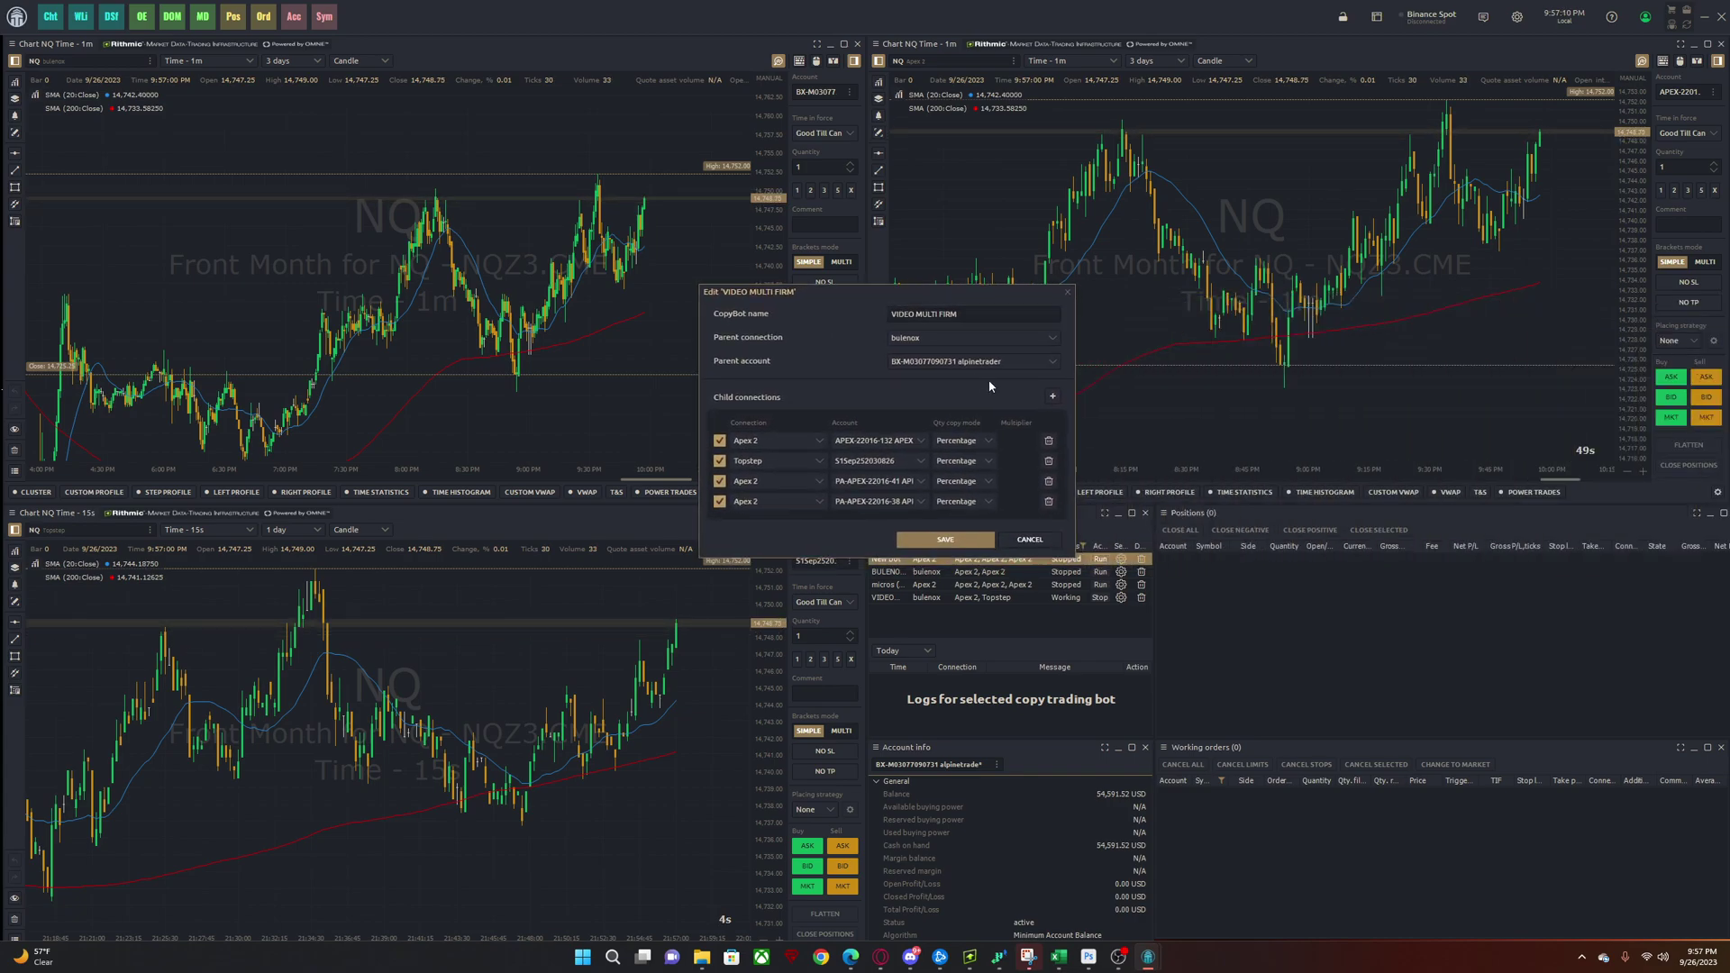
click(983, 442)
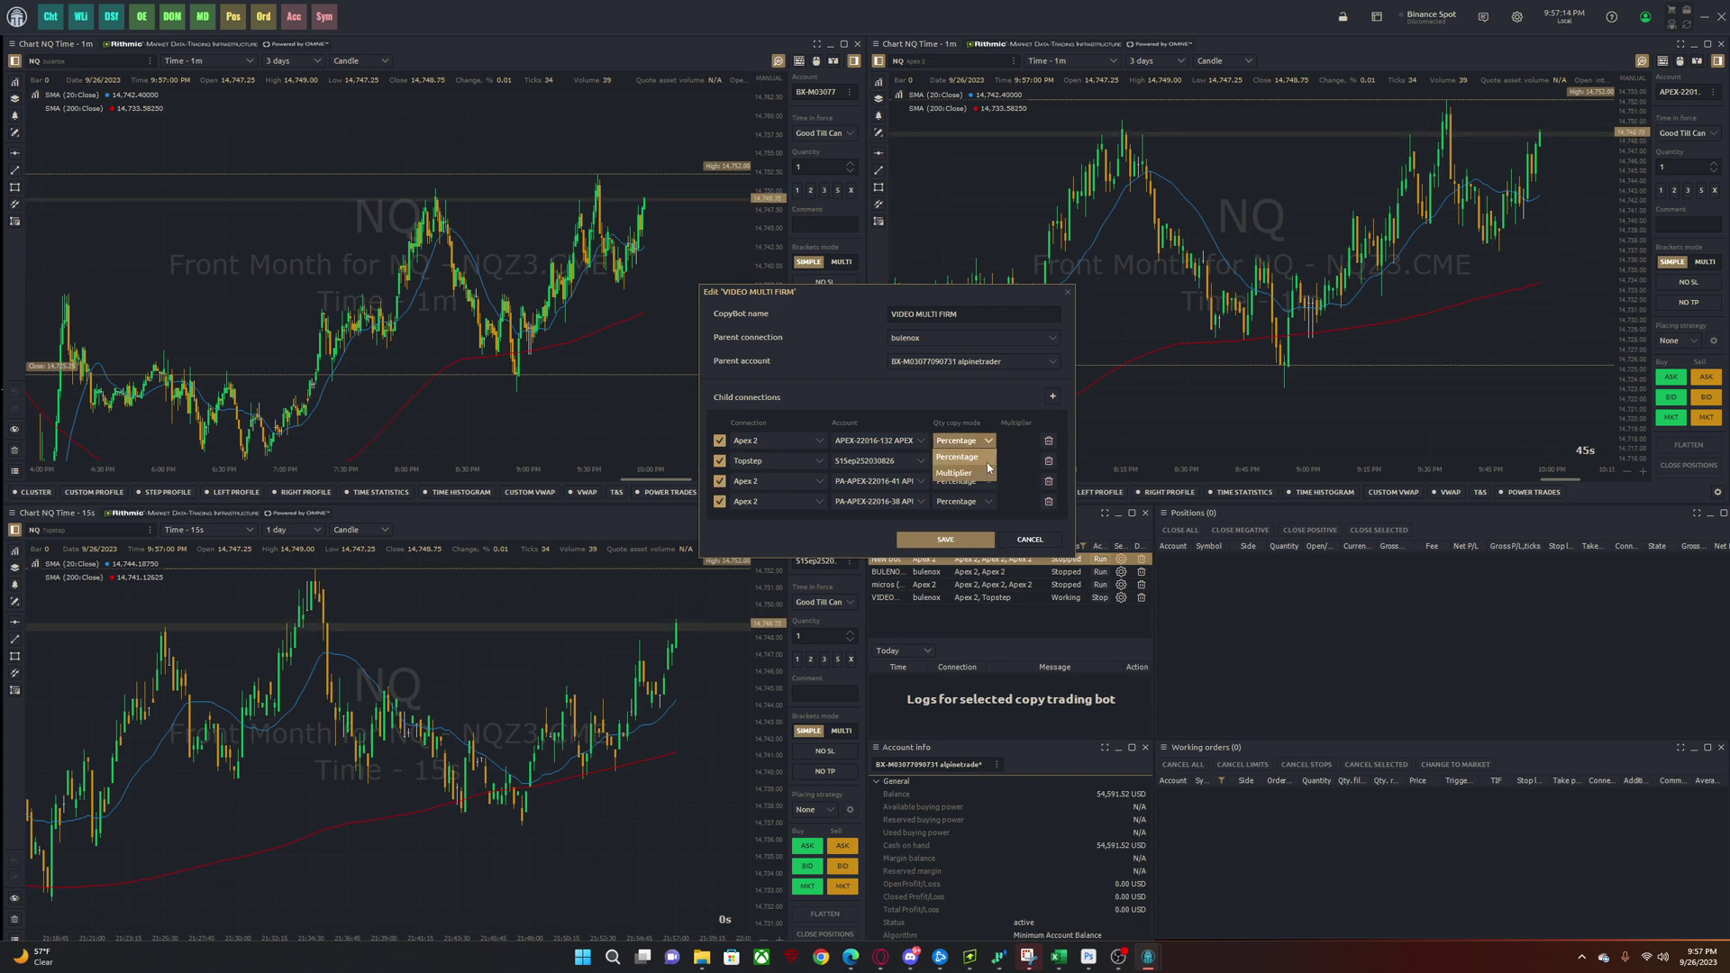
click(980, 473)
click(960, 460)
click(955, 493)
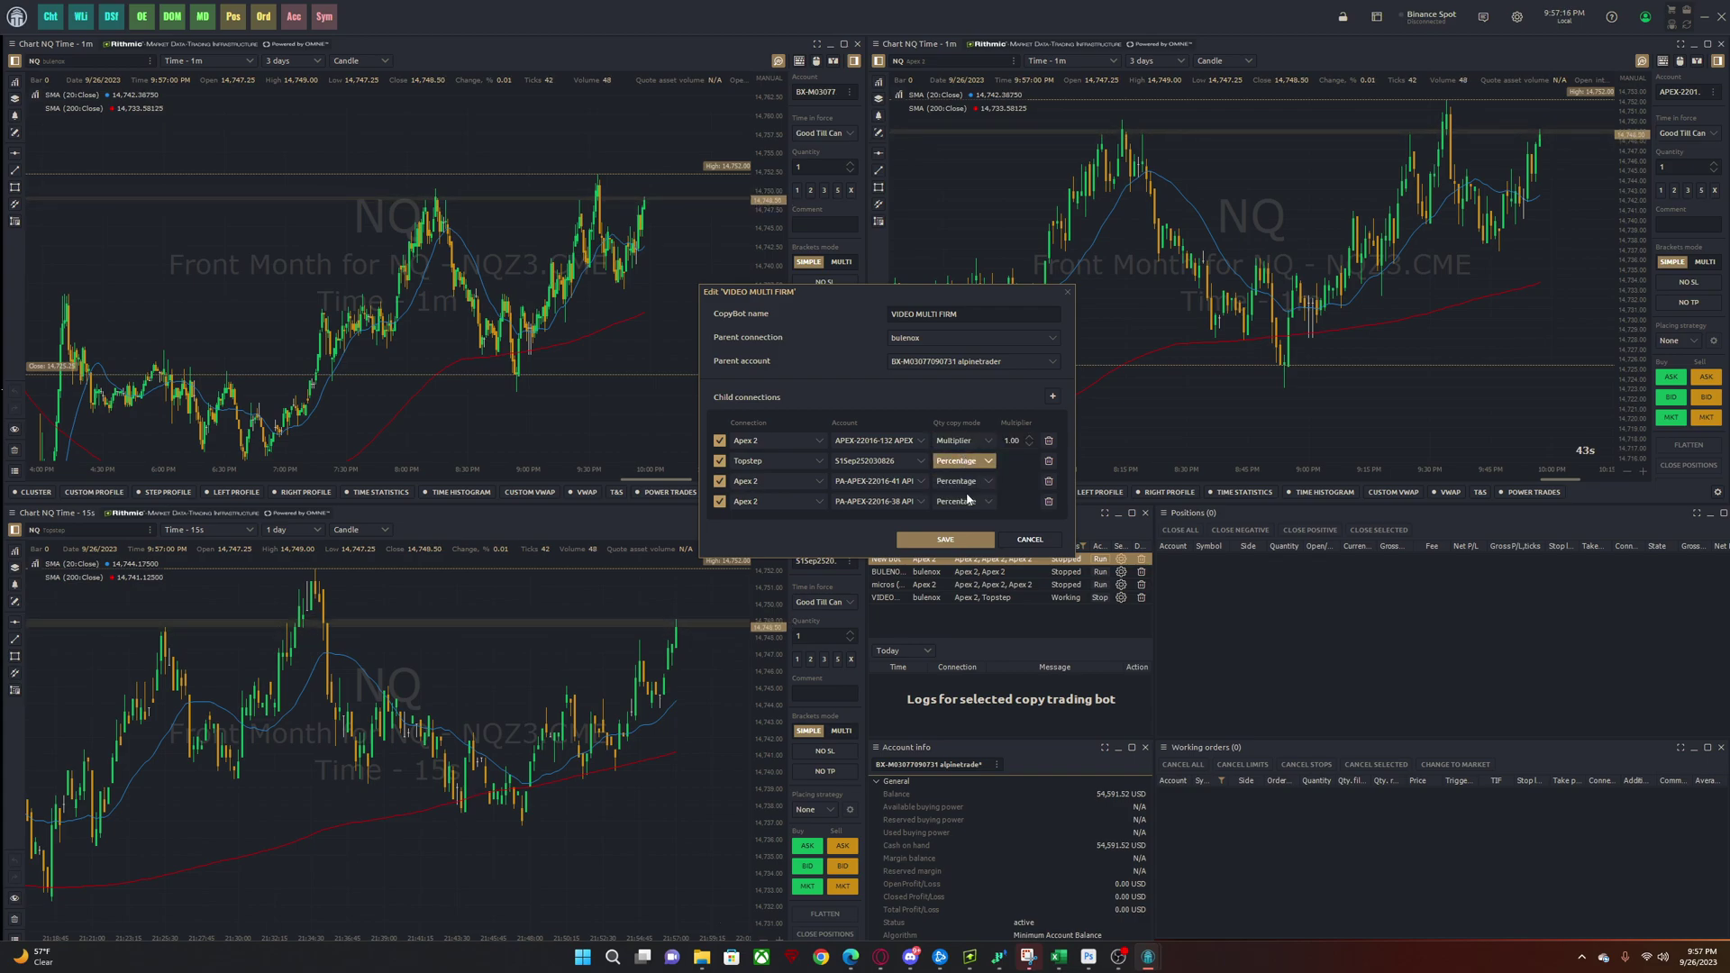
click(960, 481)
click(955, 512)
click(957, 501)
click(973, 532)
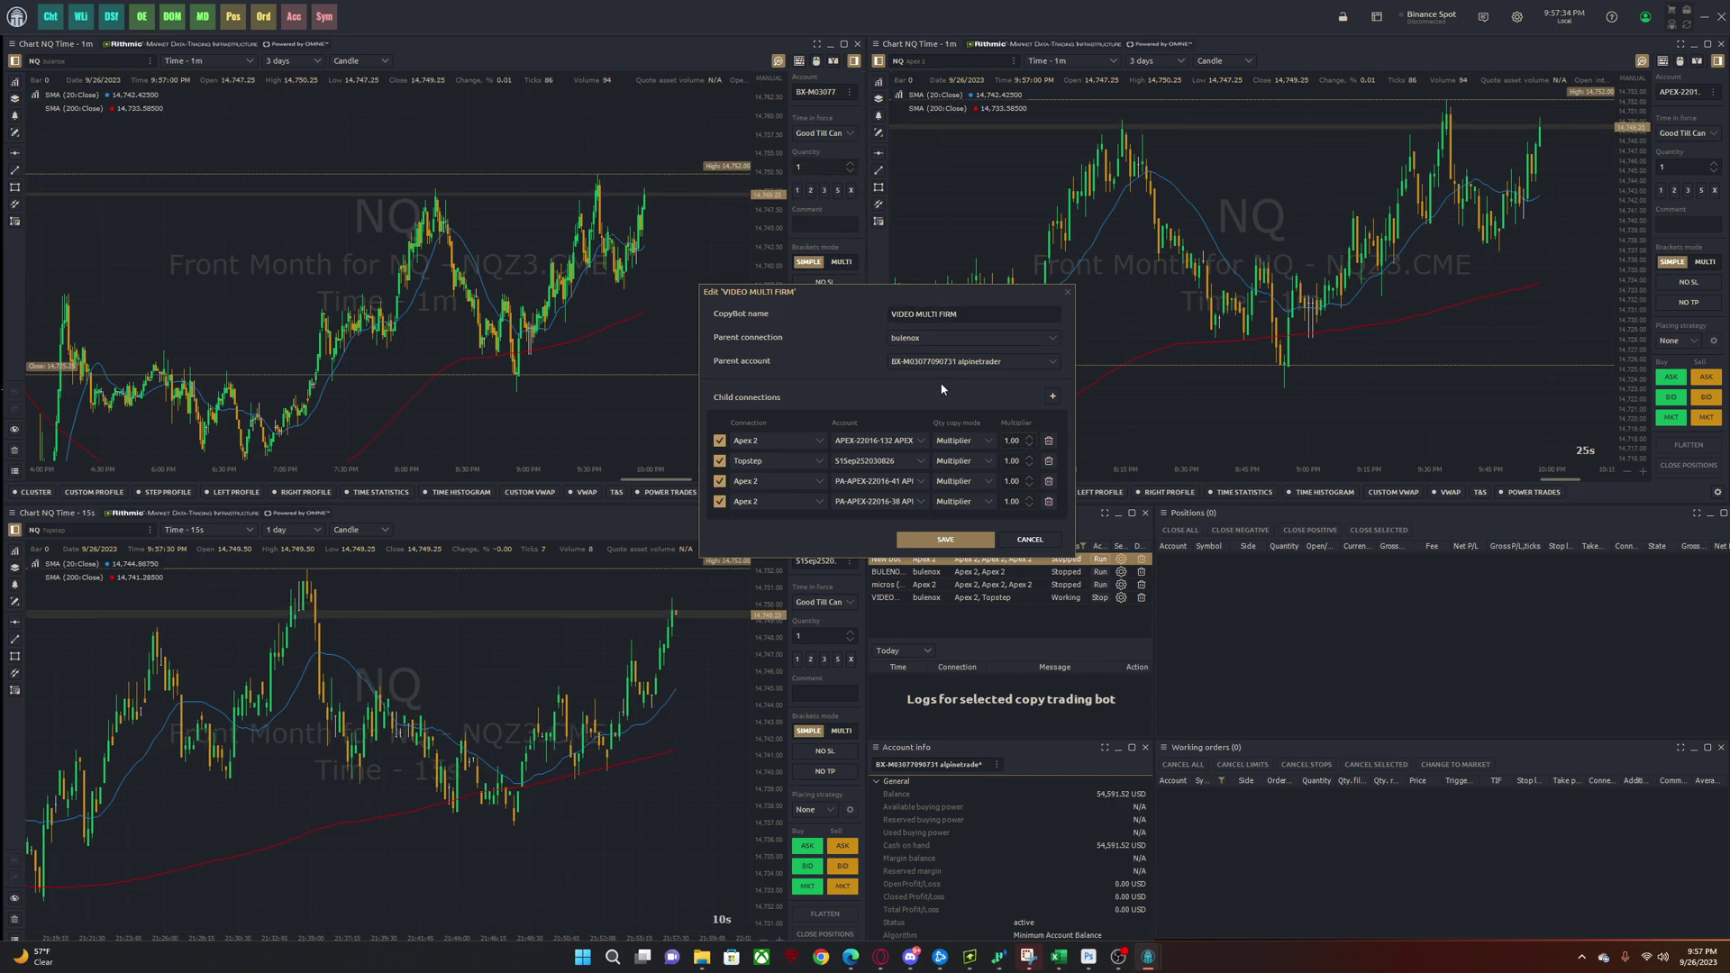
- Edit the fourth account's multiplier value and save the bot settings
click(1010, 501)
text(2)
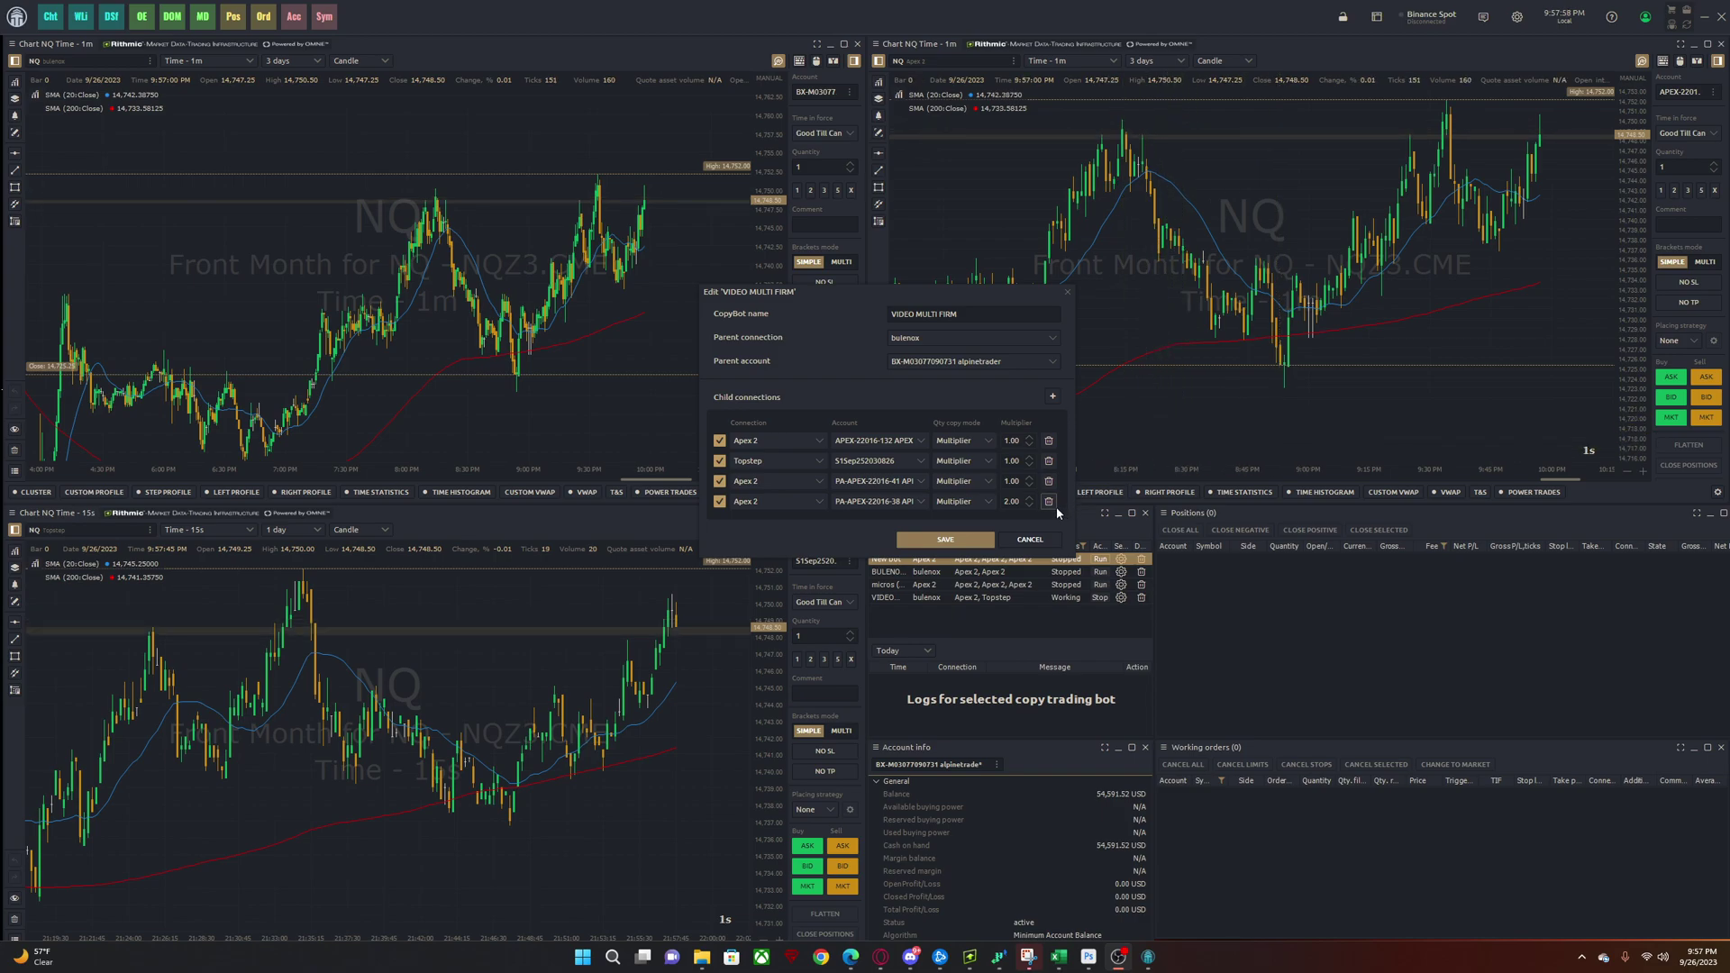
double_click(1009, 502)
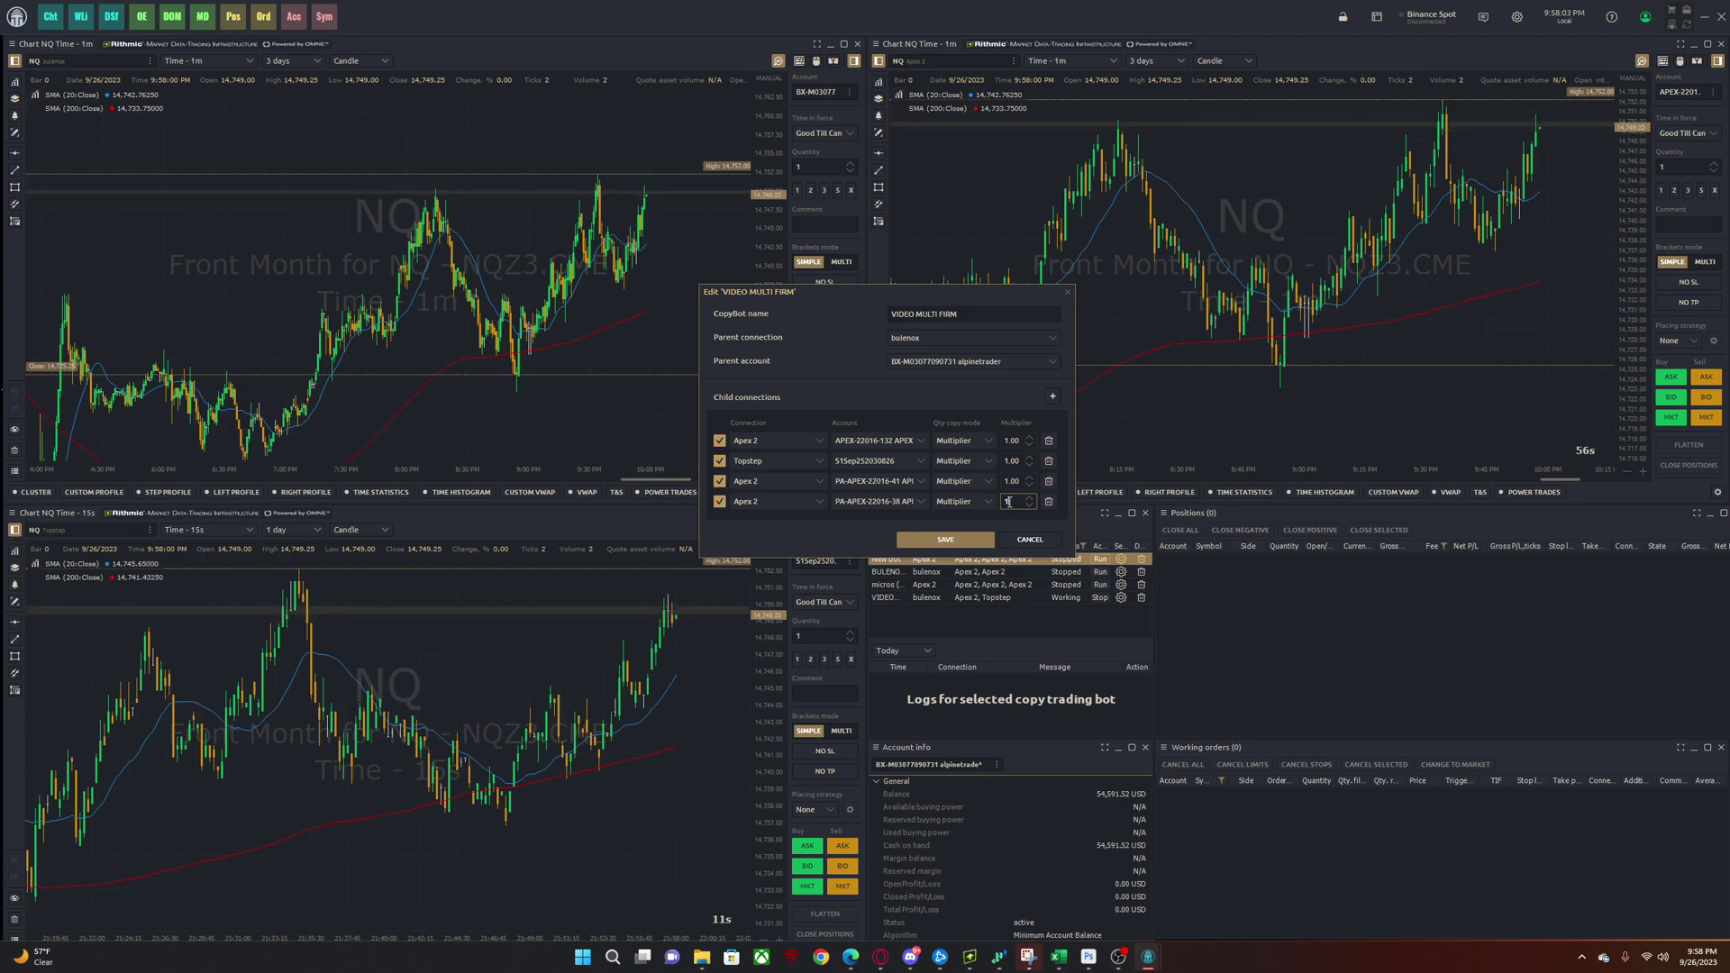
click(958, 540)
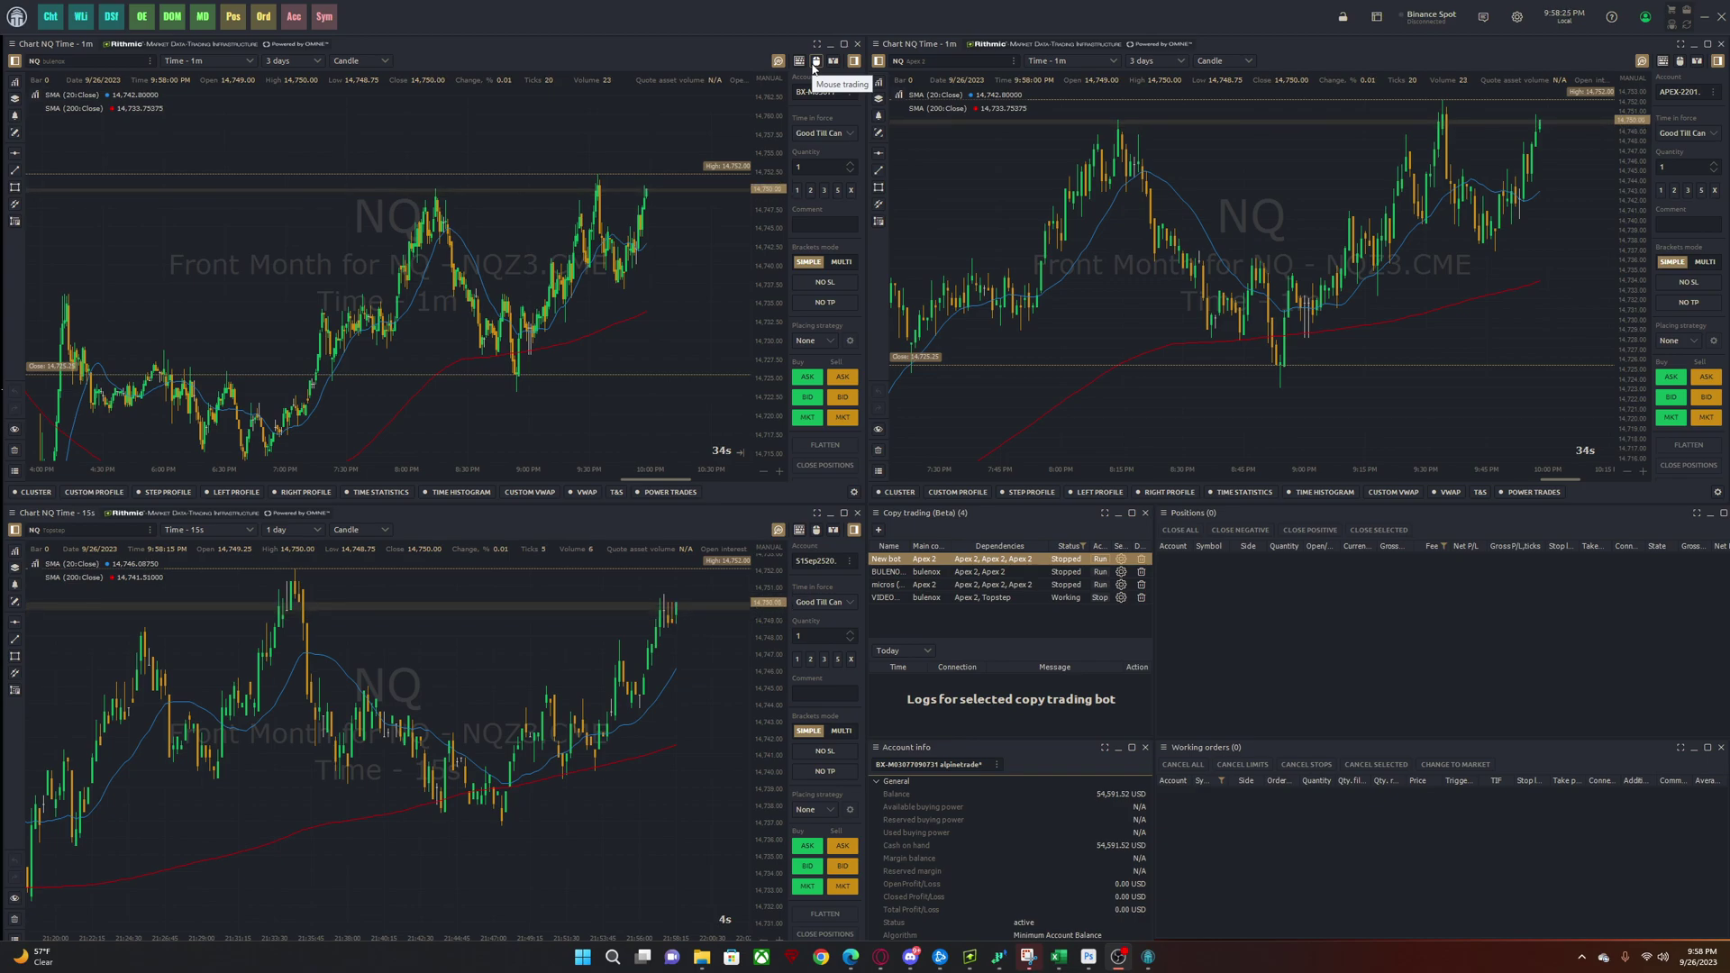
- Set the top-left order panel's Brackets mode to MULTI
click(847, 262)
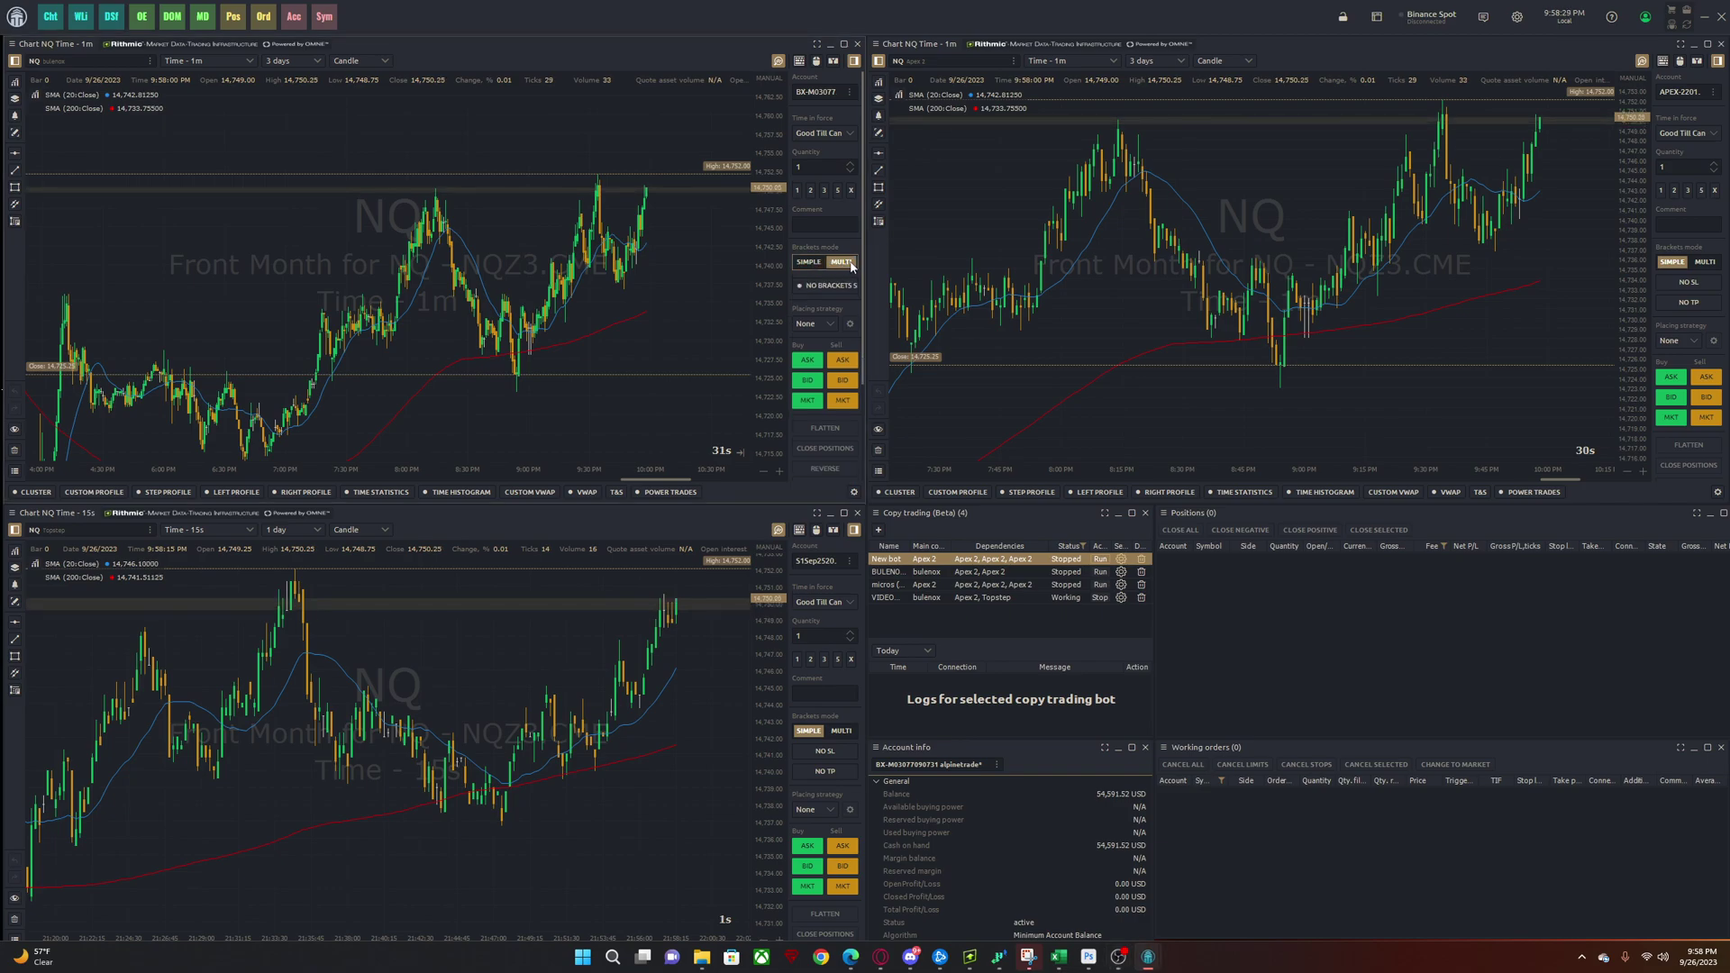
click(805, 262)
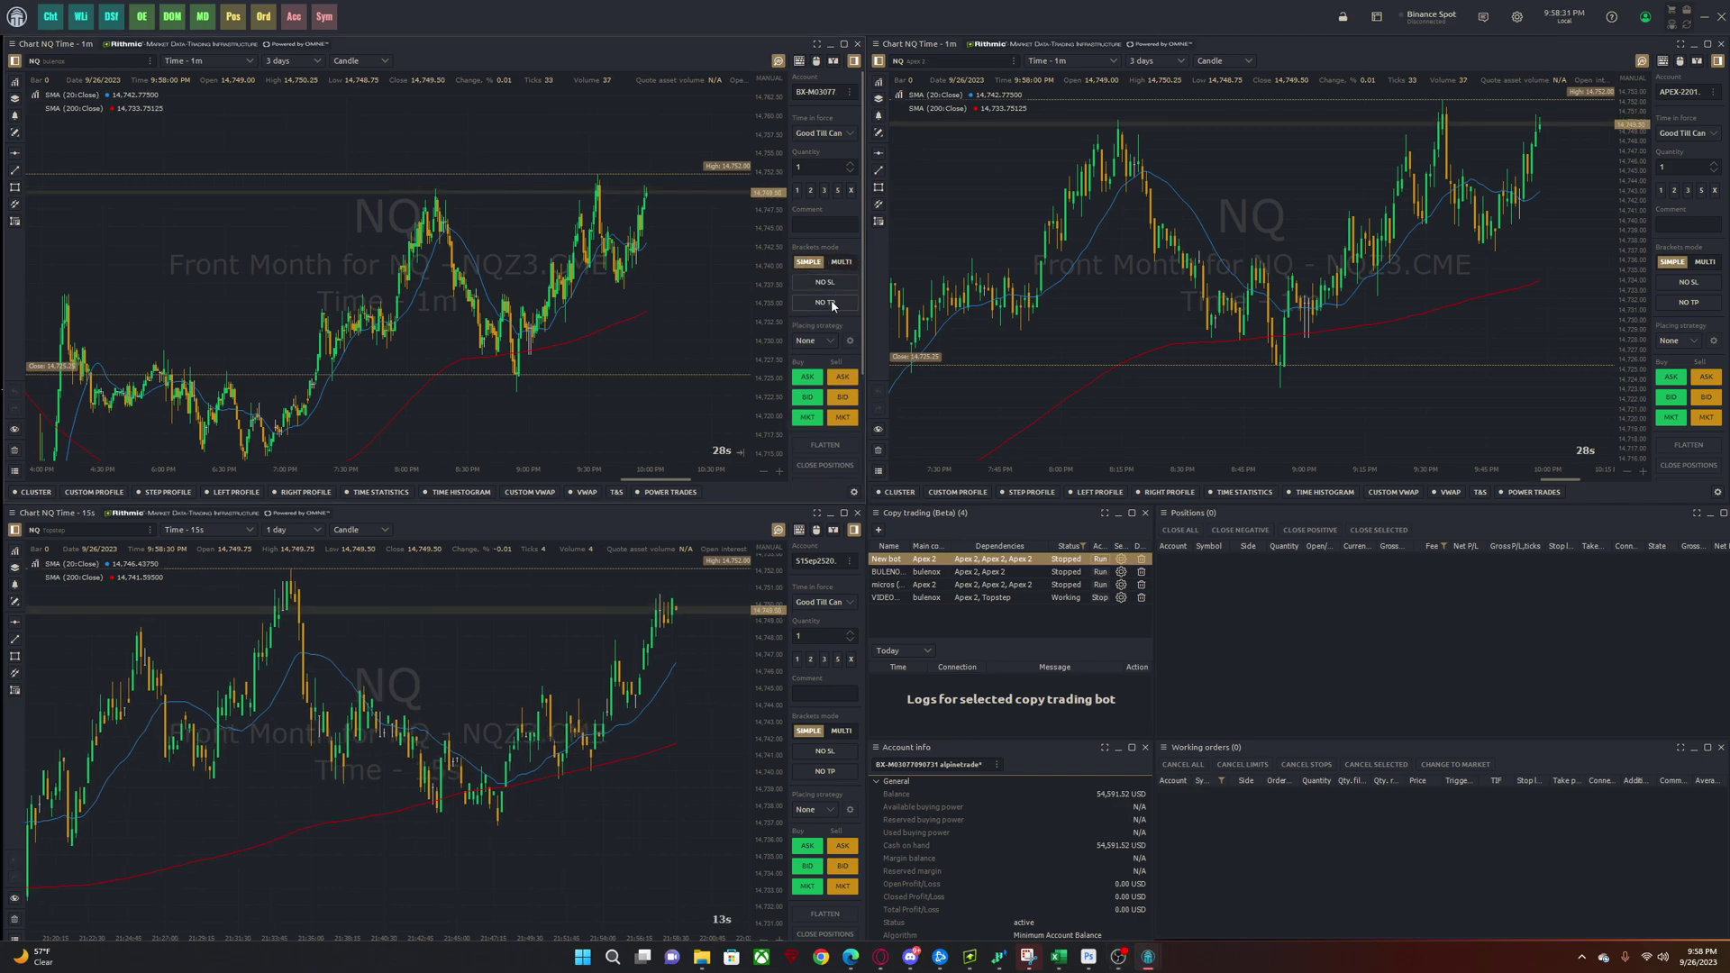
click(841, 262)
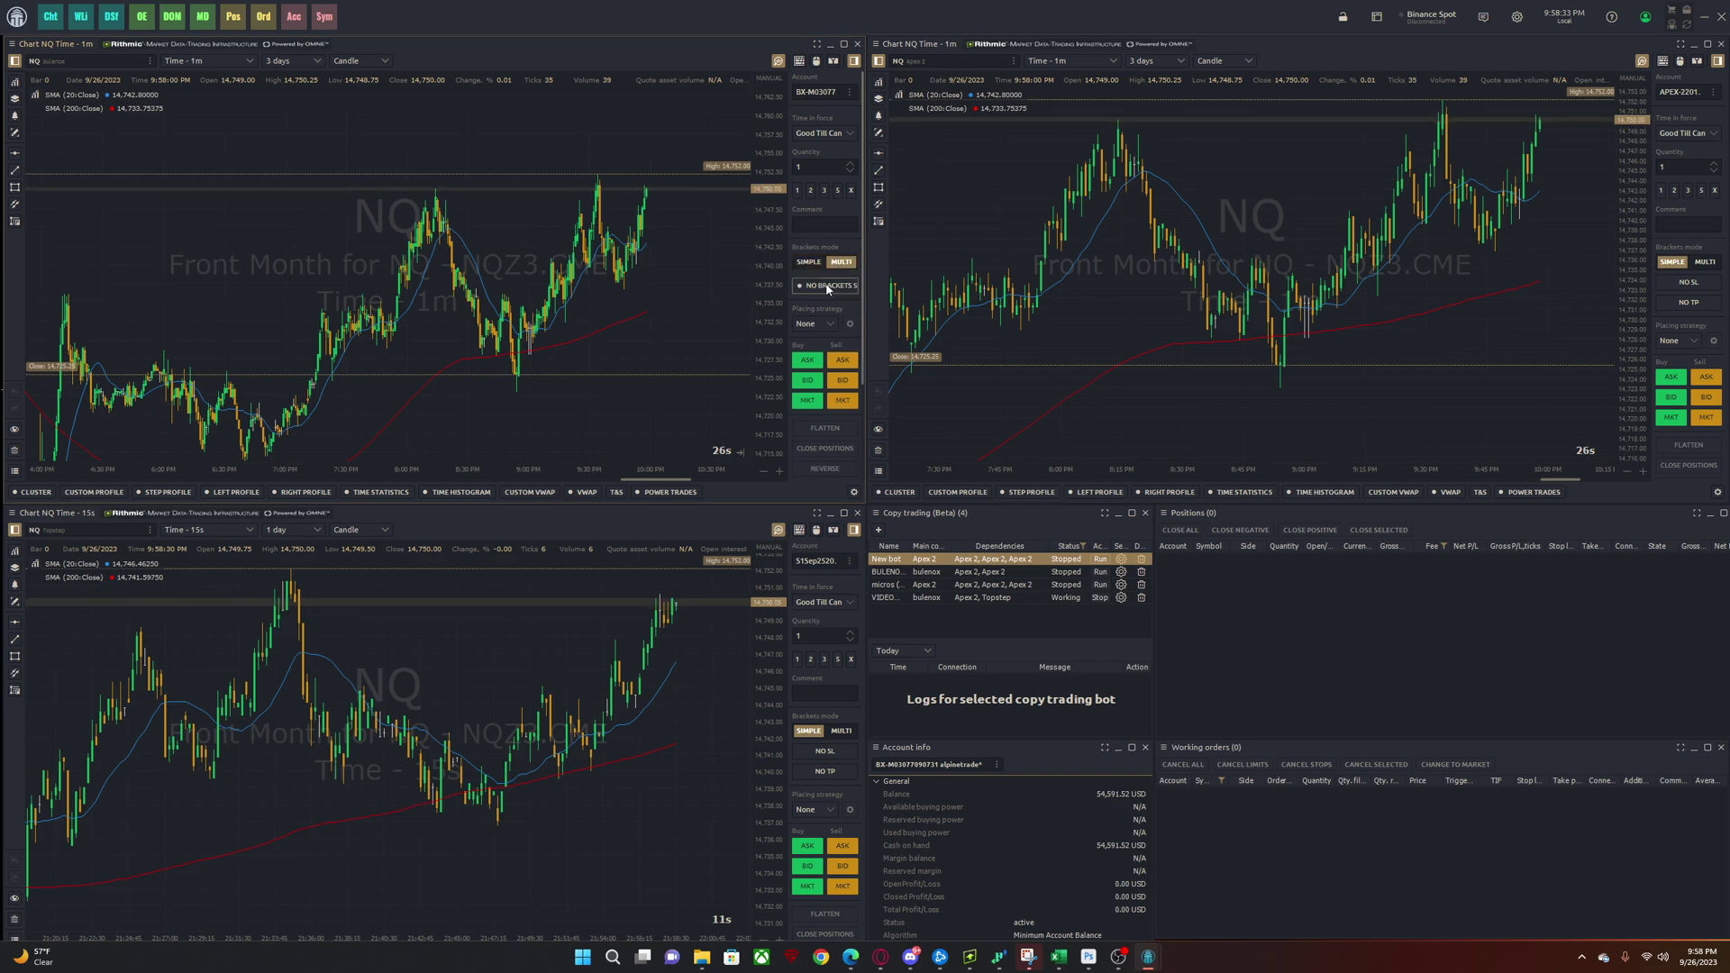
- Add take-profit targets in the brackets setup, the first at 20 ticks
click(826, 288)
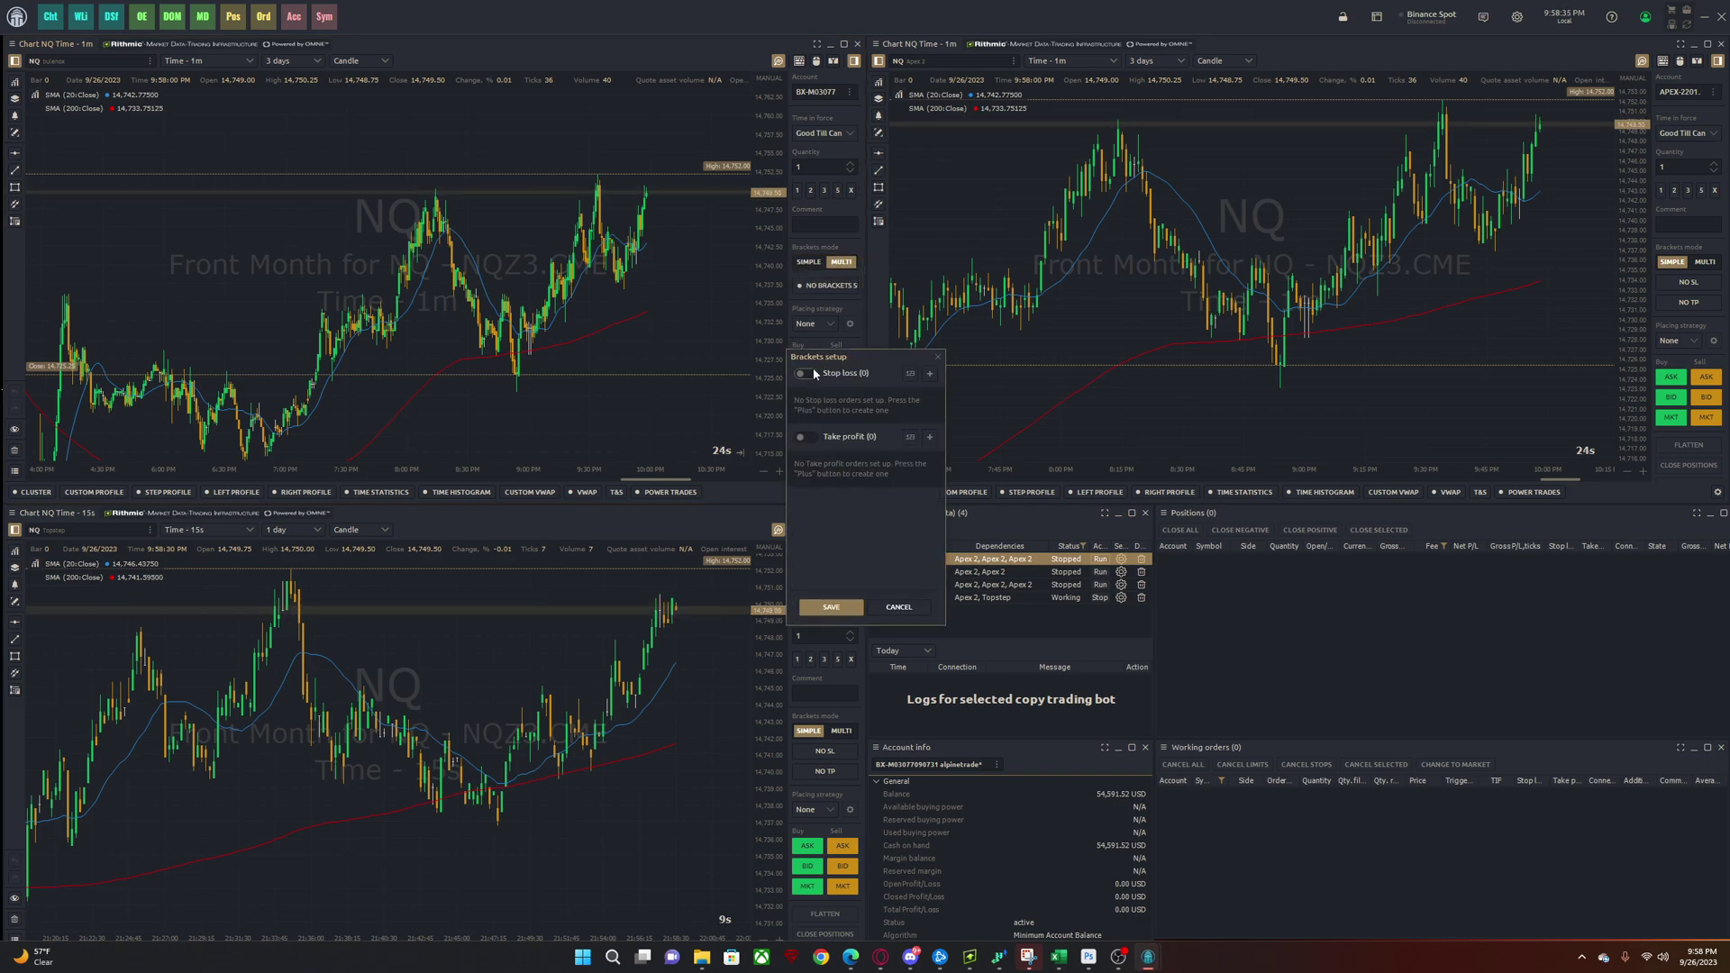
click(930, 437)
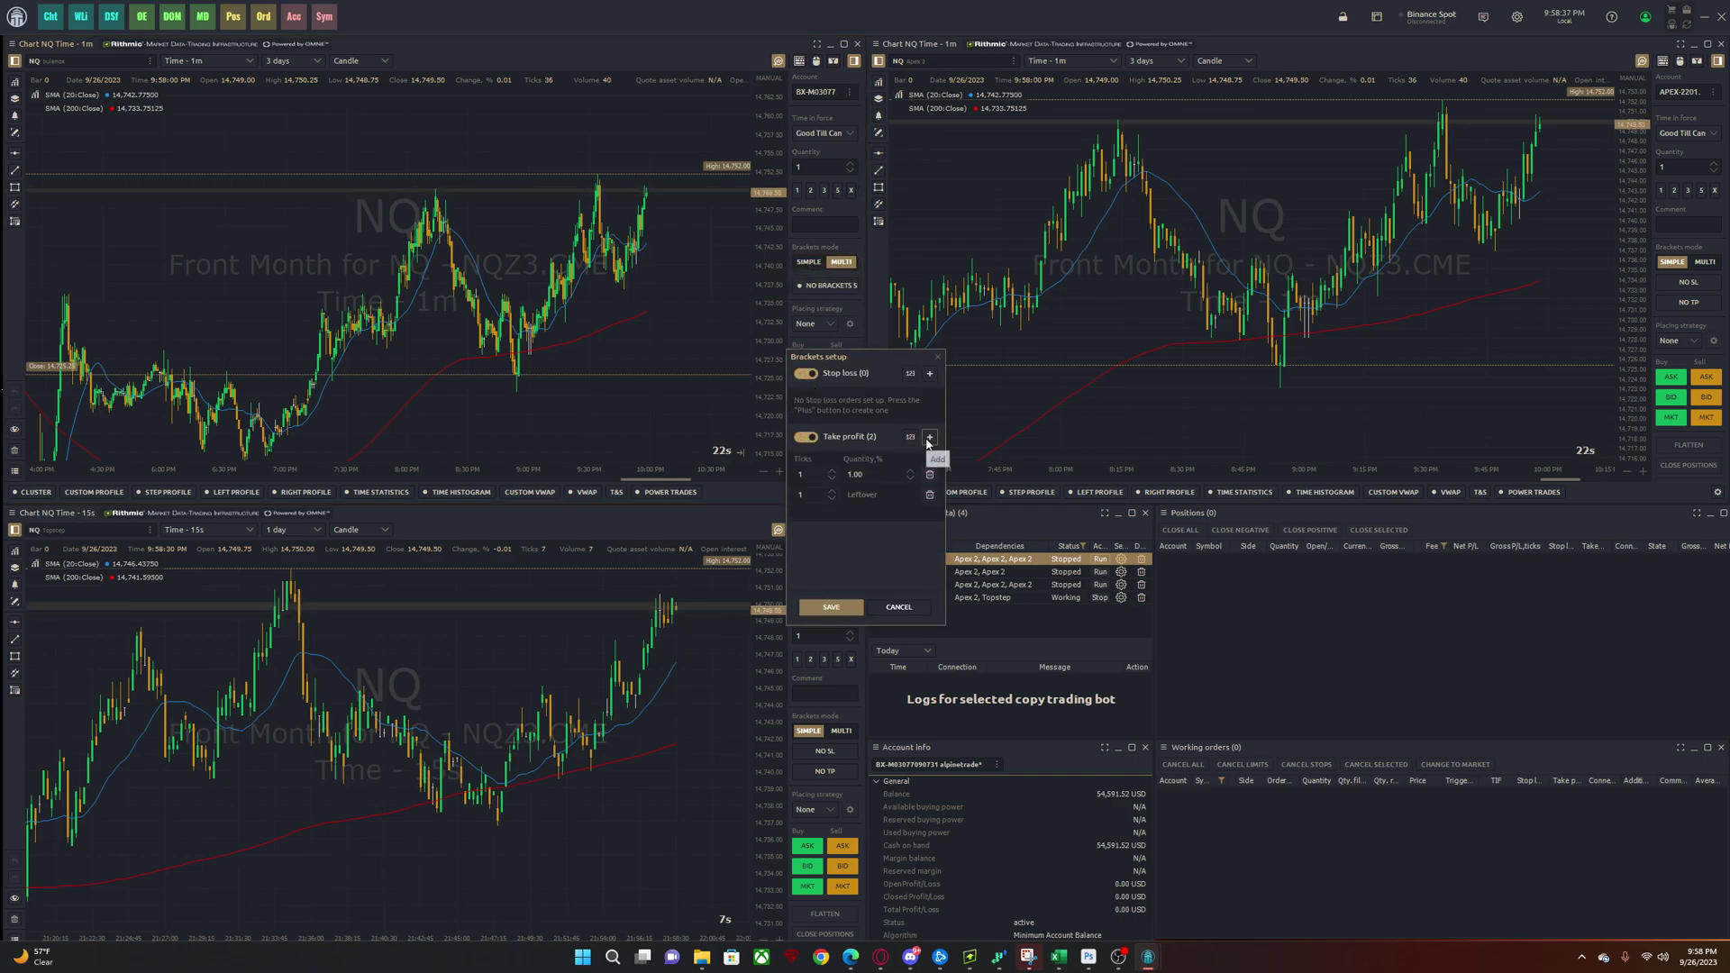
double_click(811, 475)
text(20)
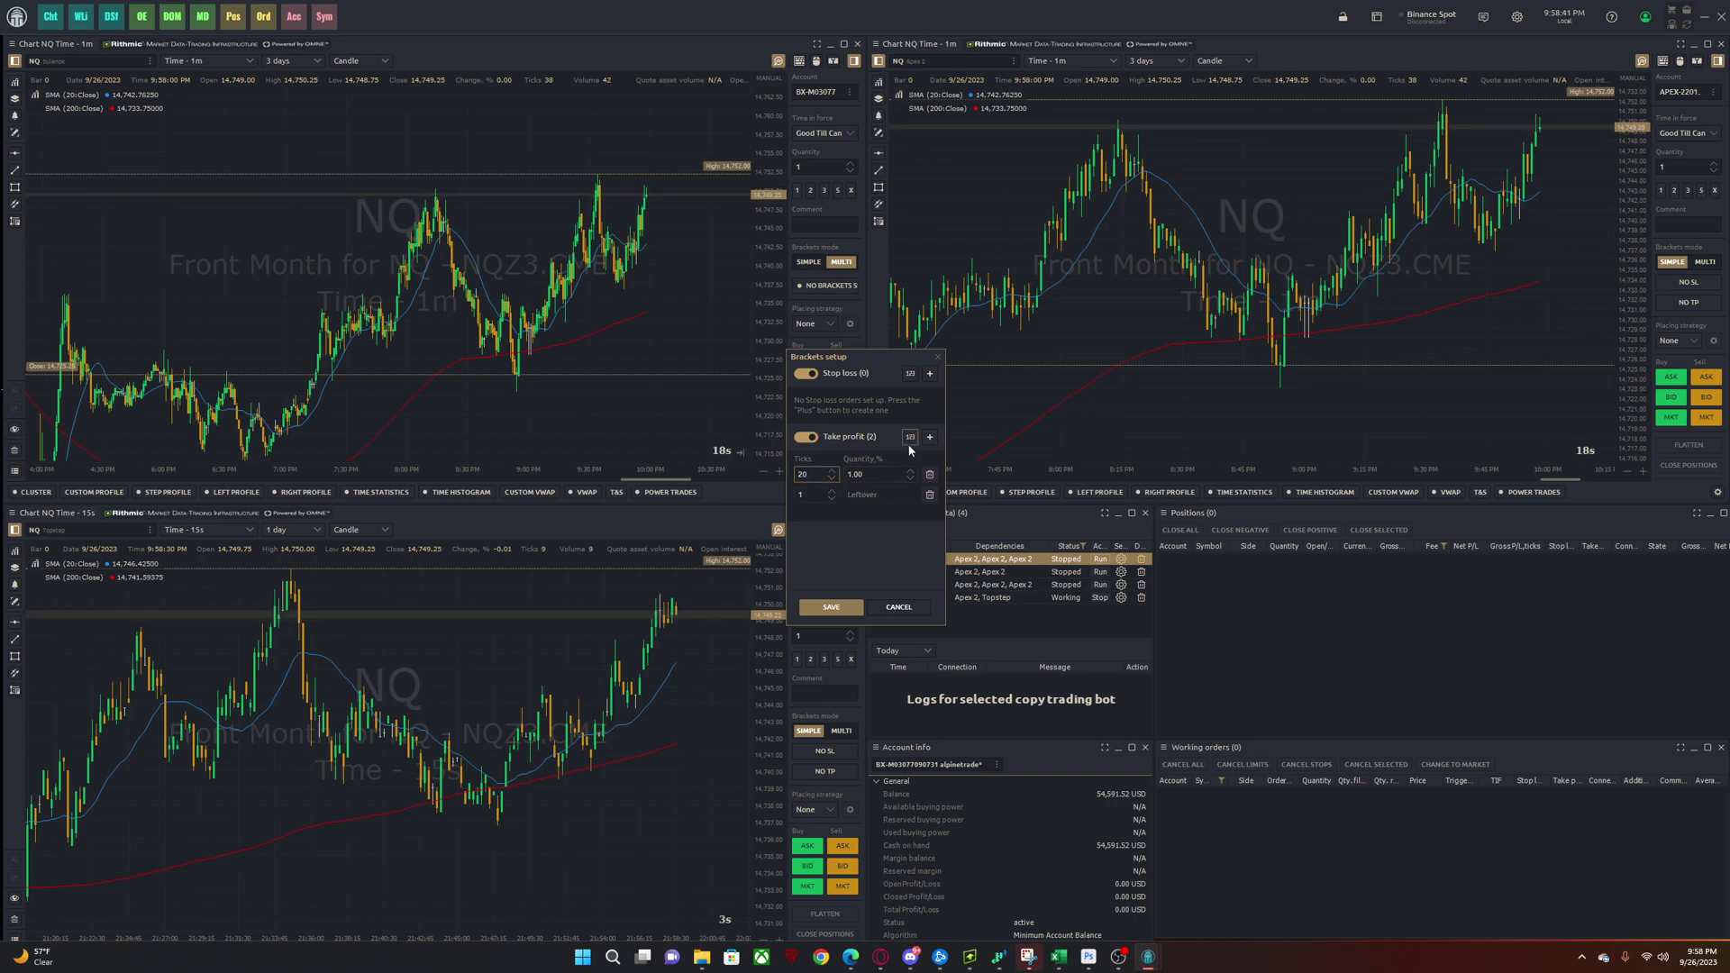
double_click(873, 475)
text(100)
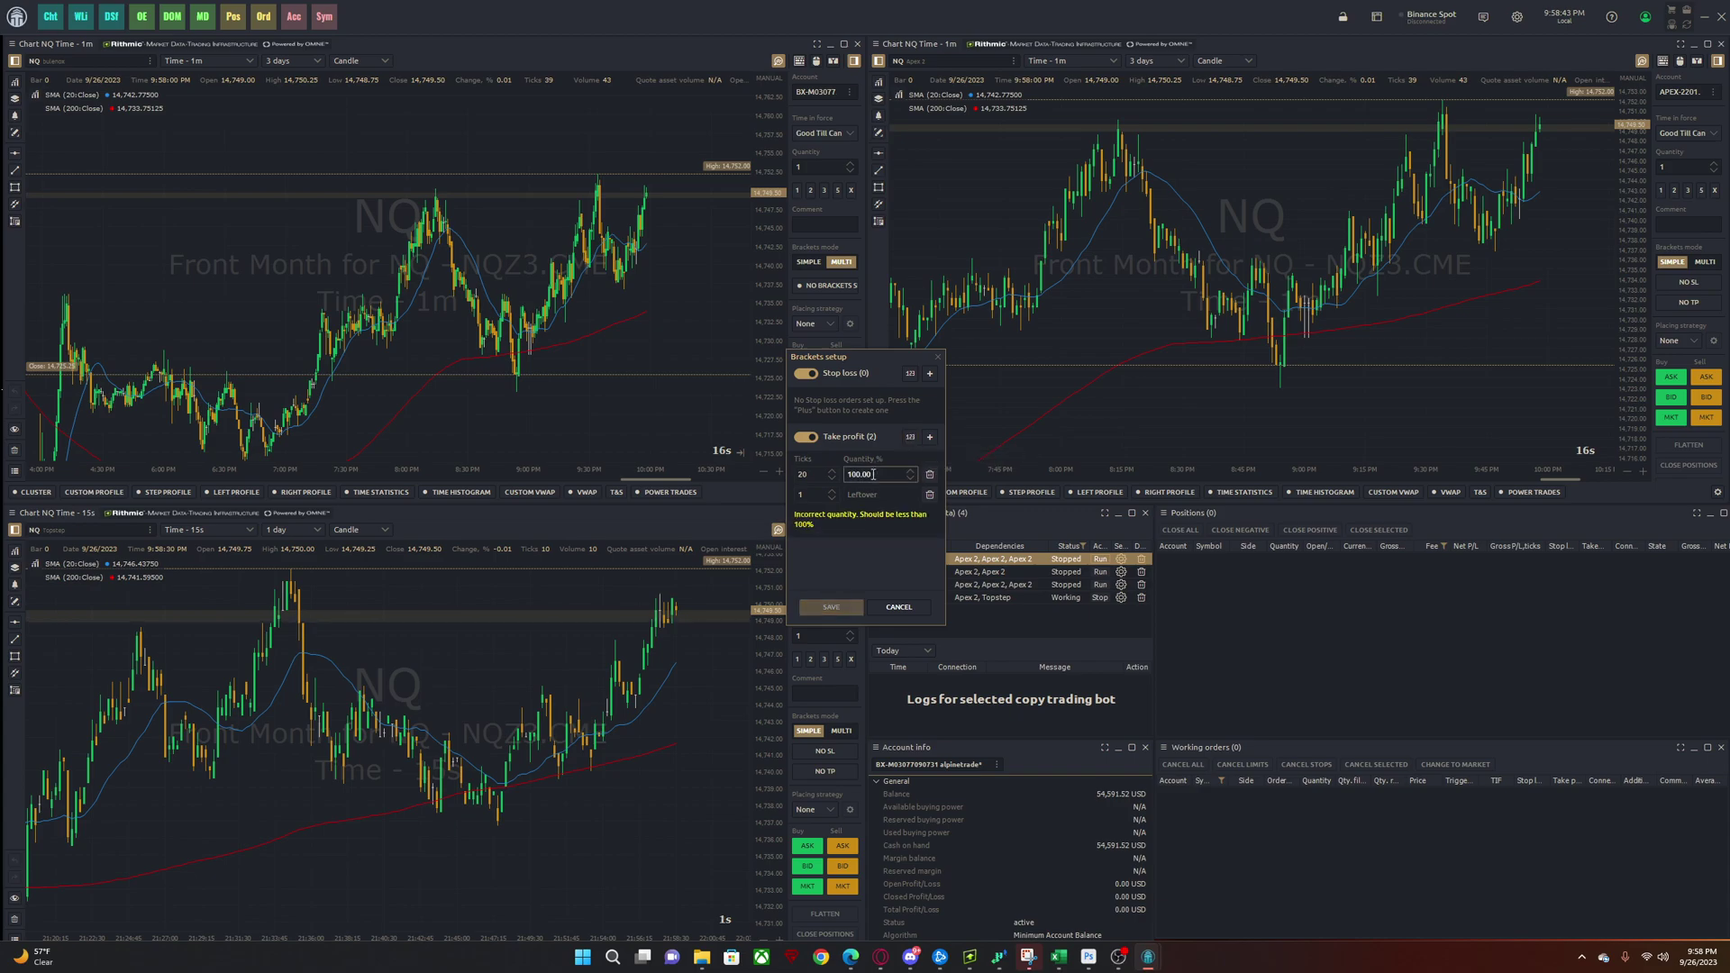
- Size the first target at 2 contracts, second at 50 ticks for the leftover, and save
click(910, 437)
double_click(873, 475)
text(2)
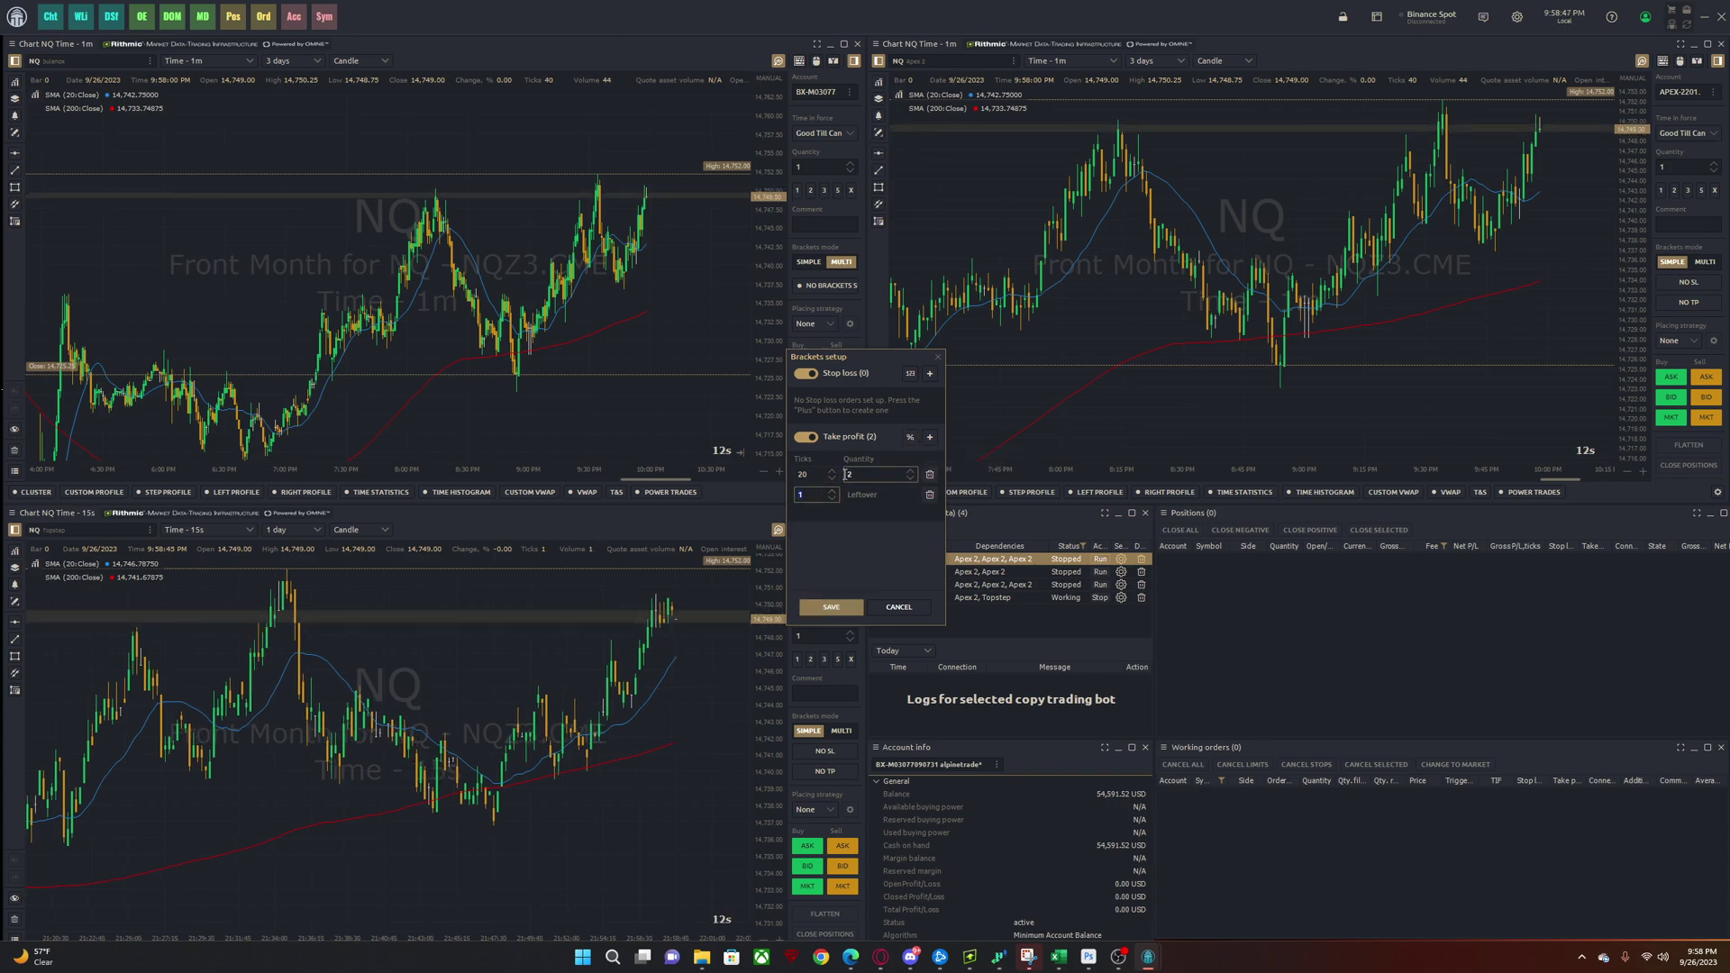
text(34)
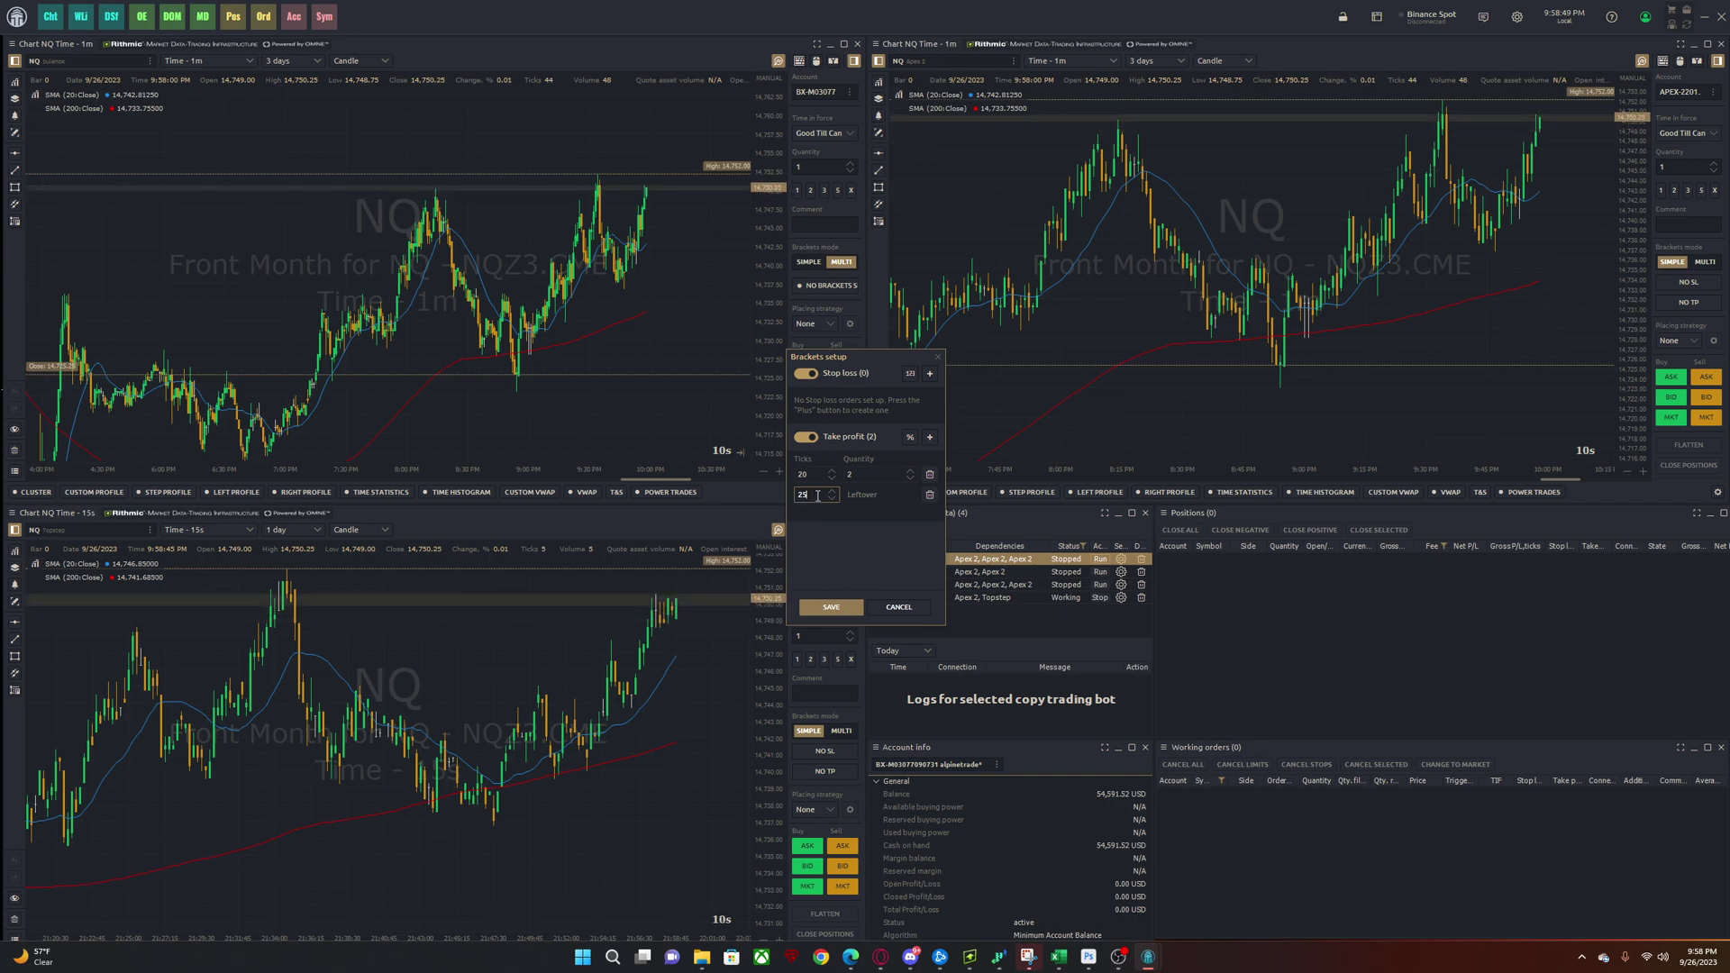
key(BackSpace)
key(BackSpace)
text(42)
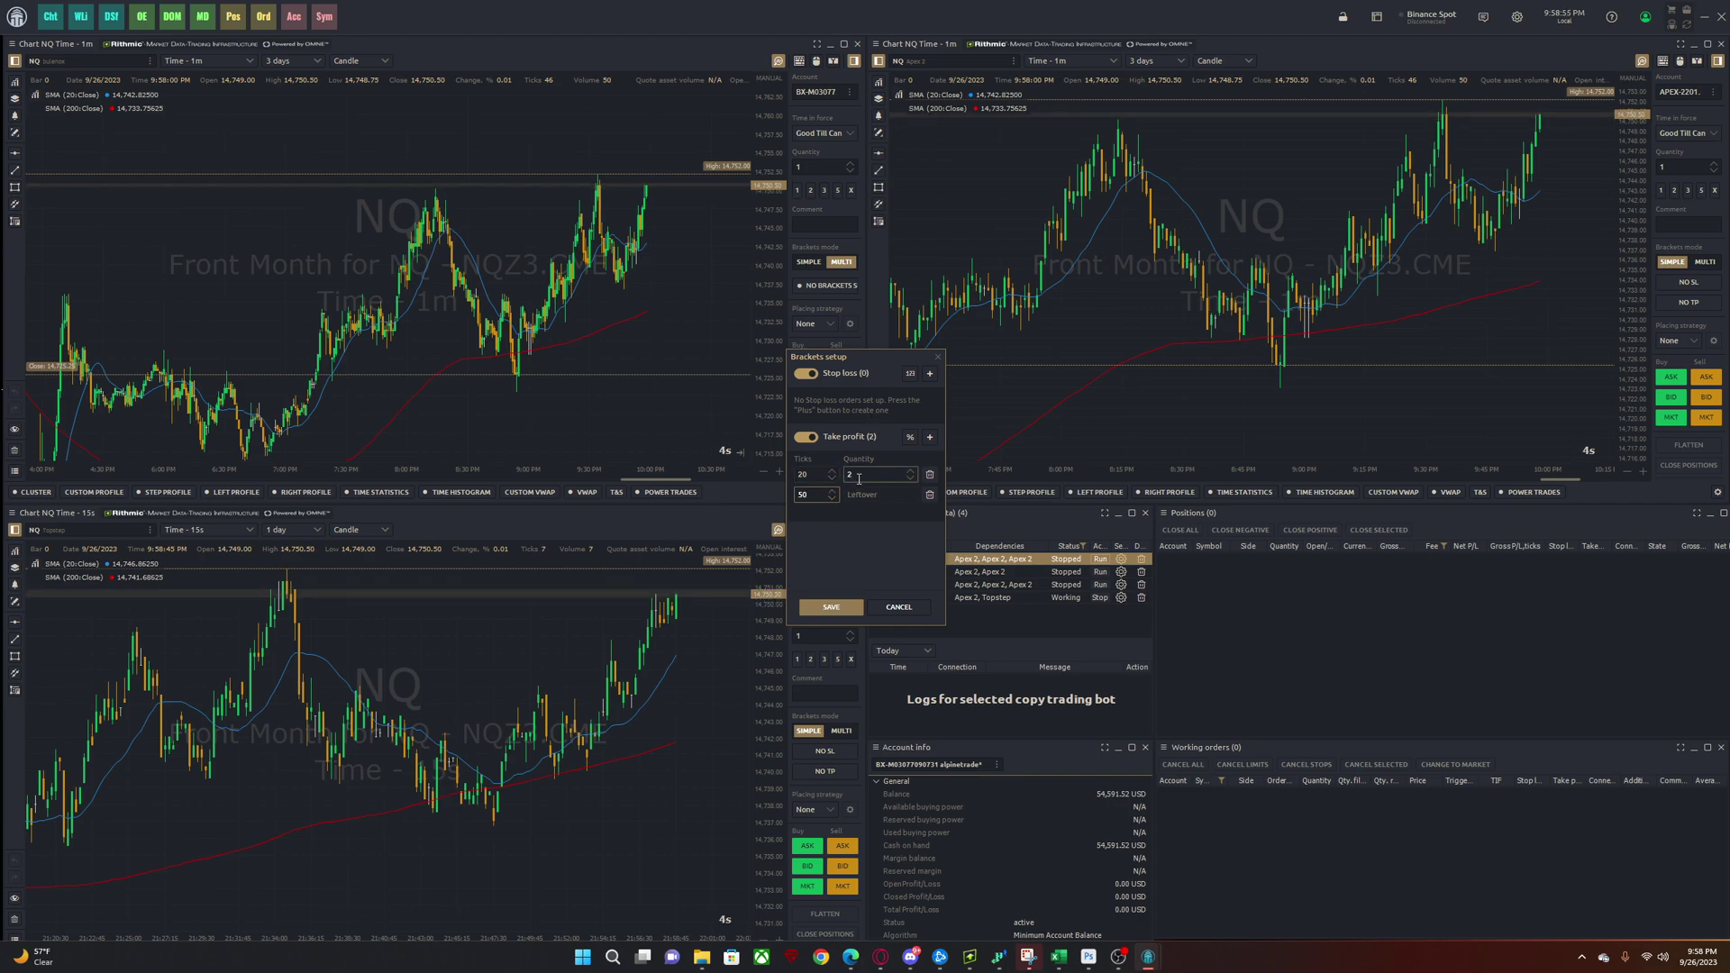
click(813, 477)
click(876, 475)
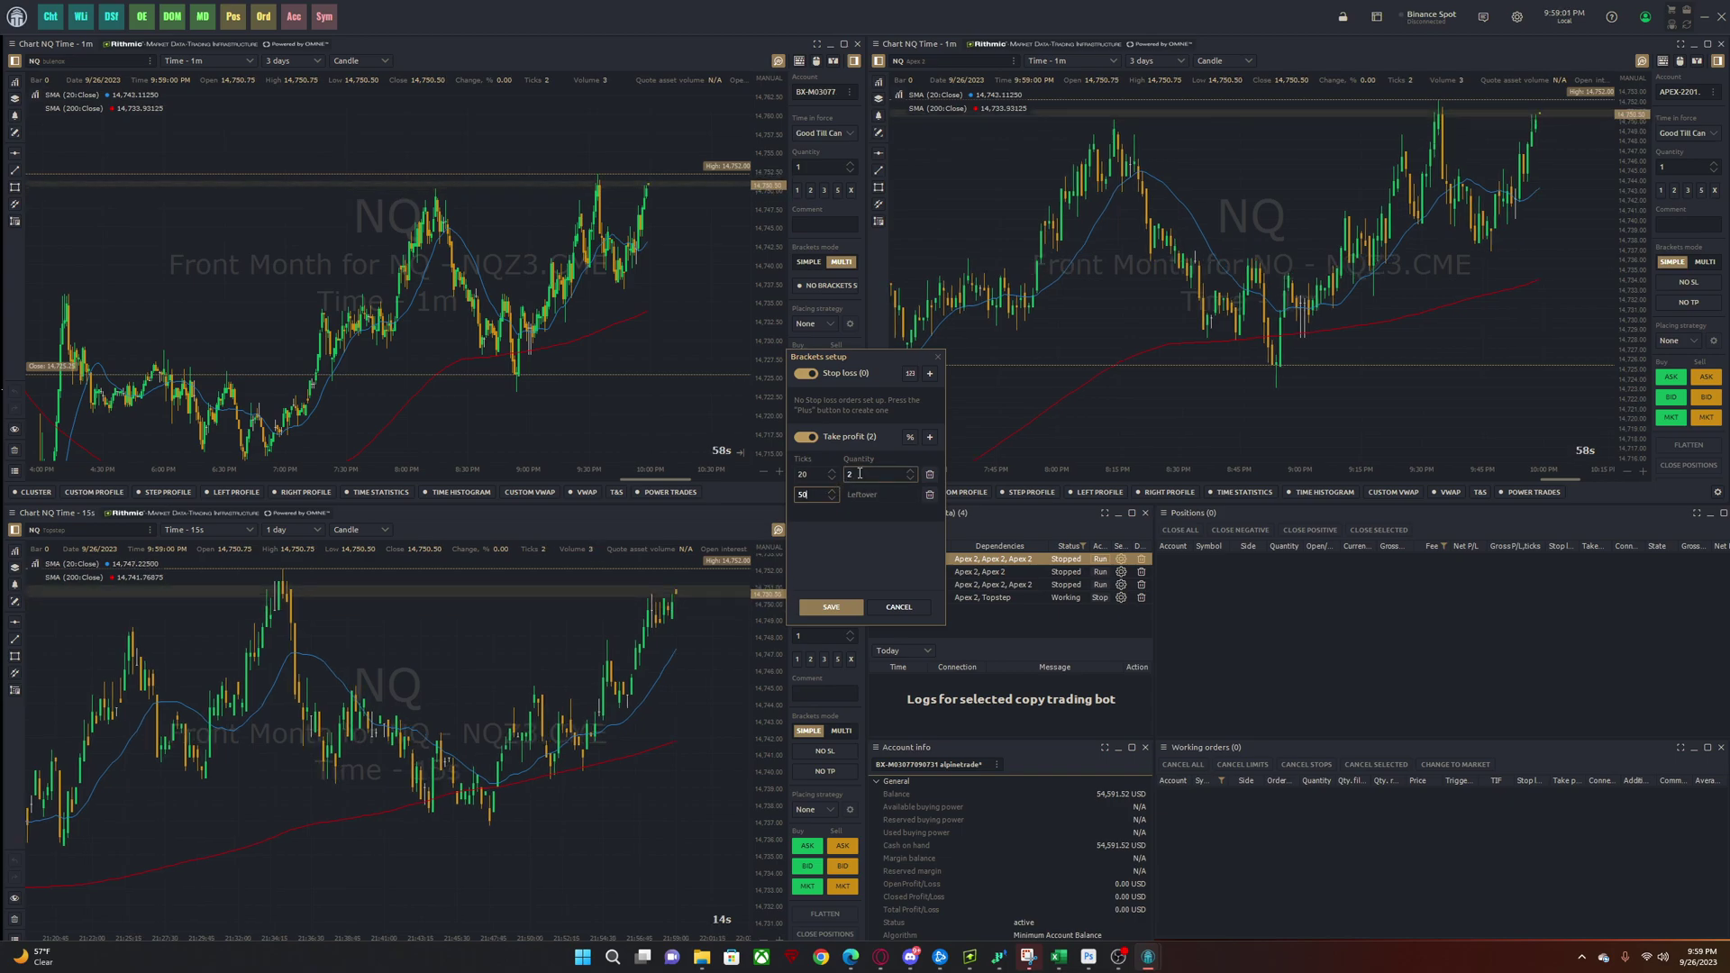
click(830, 607)
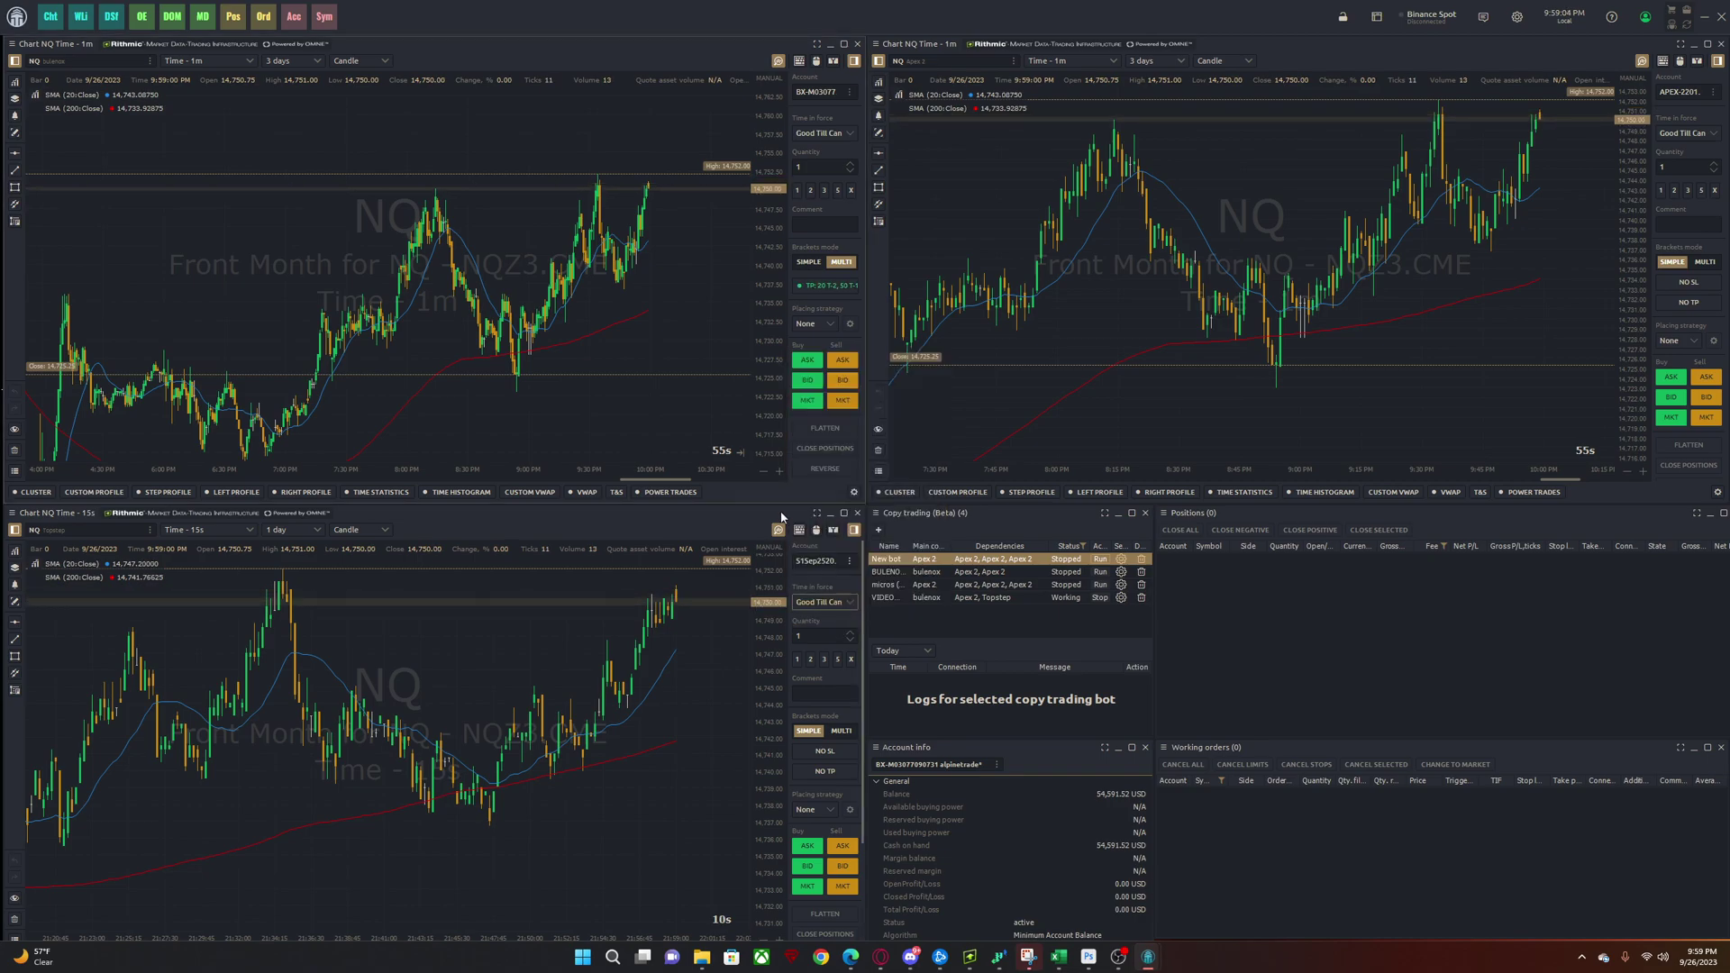
- Switch the bottom chart to the practice account and Multi brackets mode, opening its bracket setup
click(827, 560)
click(818, 607)
click(839, 731)
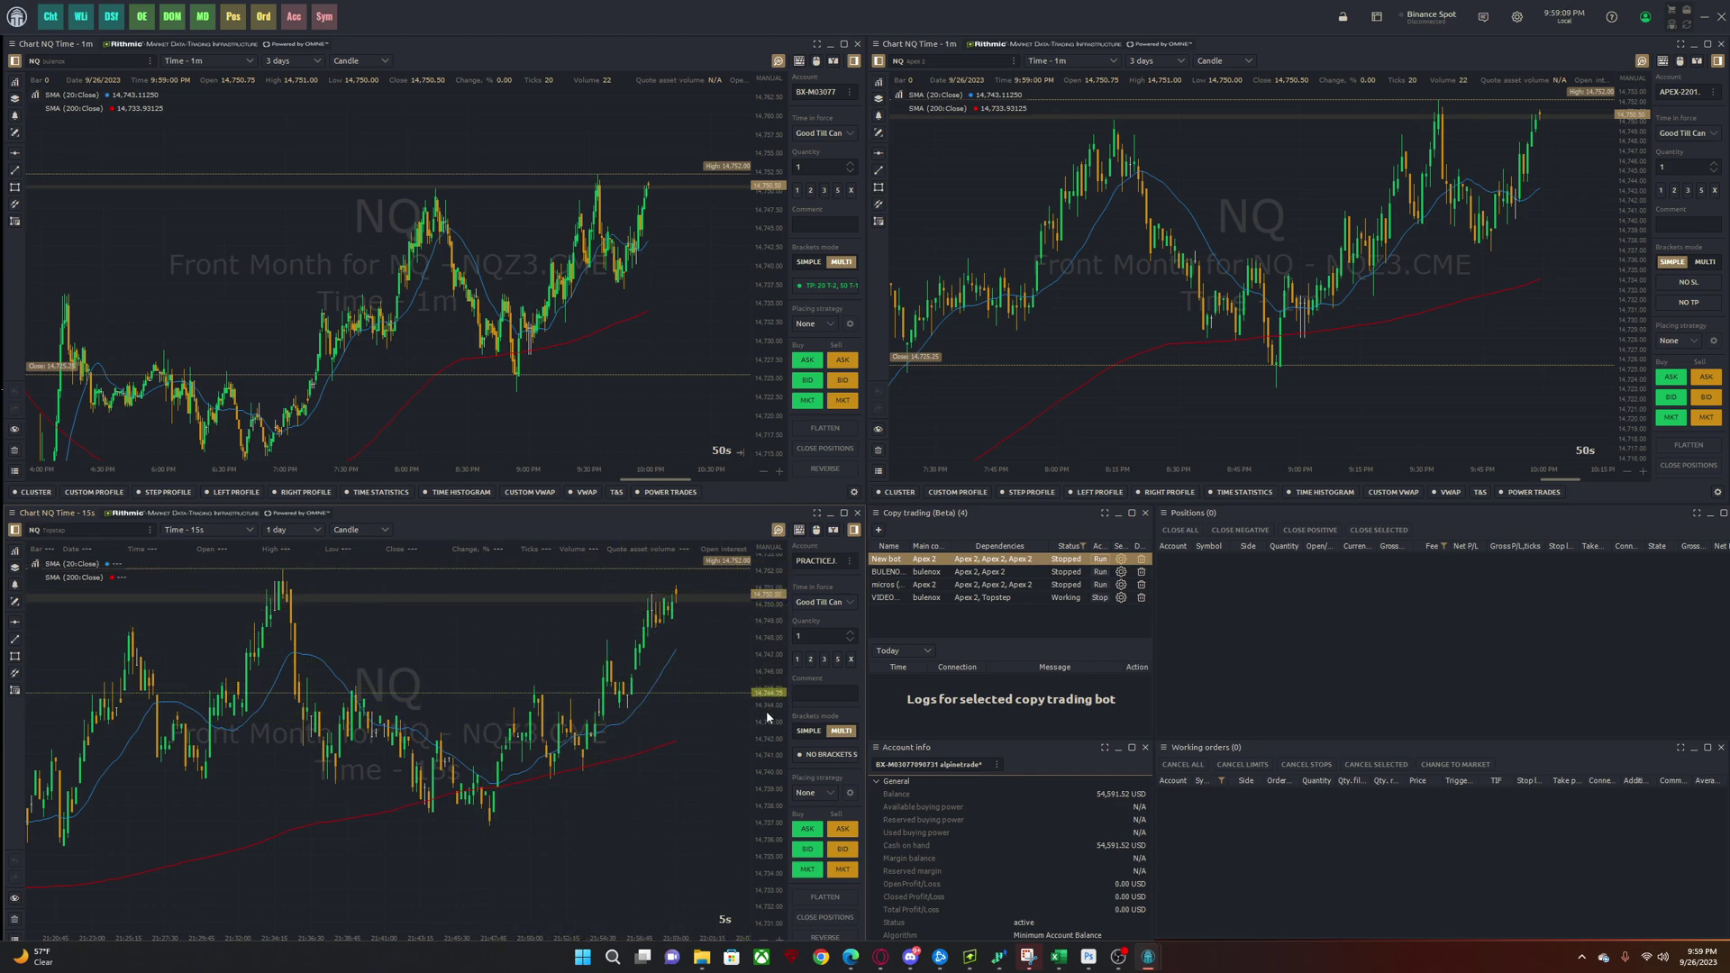
click(837, 756)
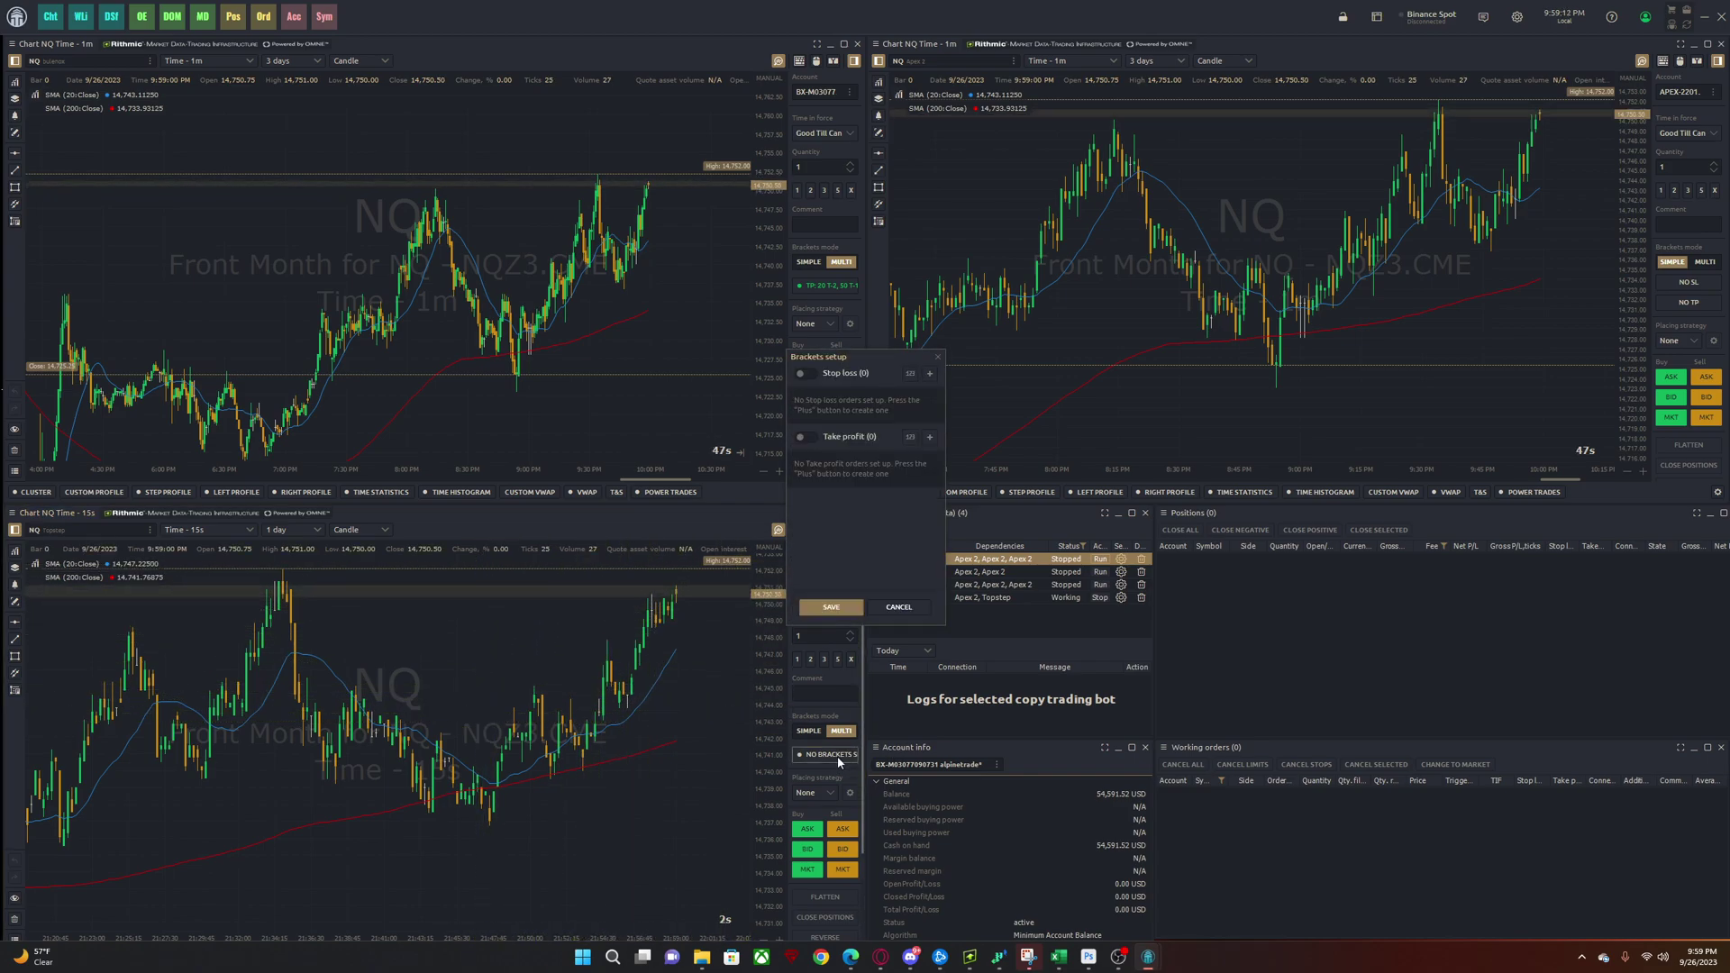
- Enable a stop-loss bracket at 40 ticks
click(805, 374)
click(814, 412)
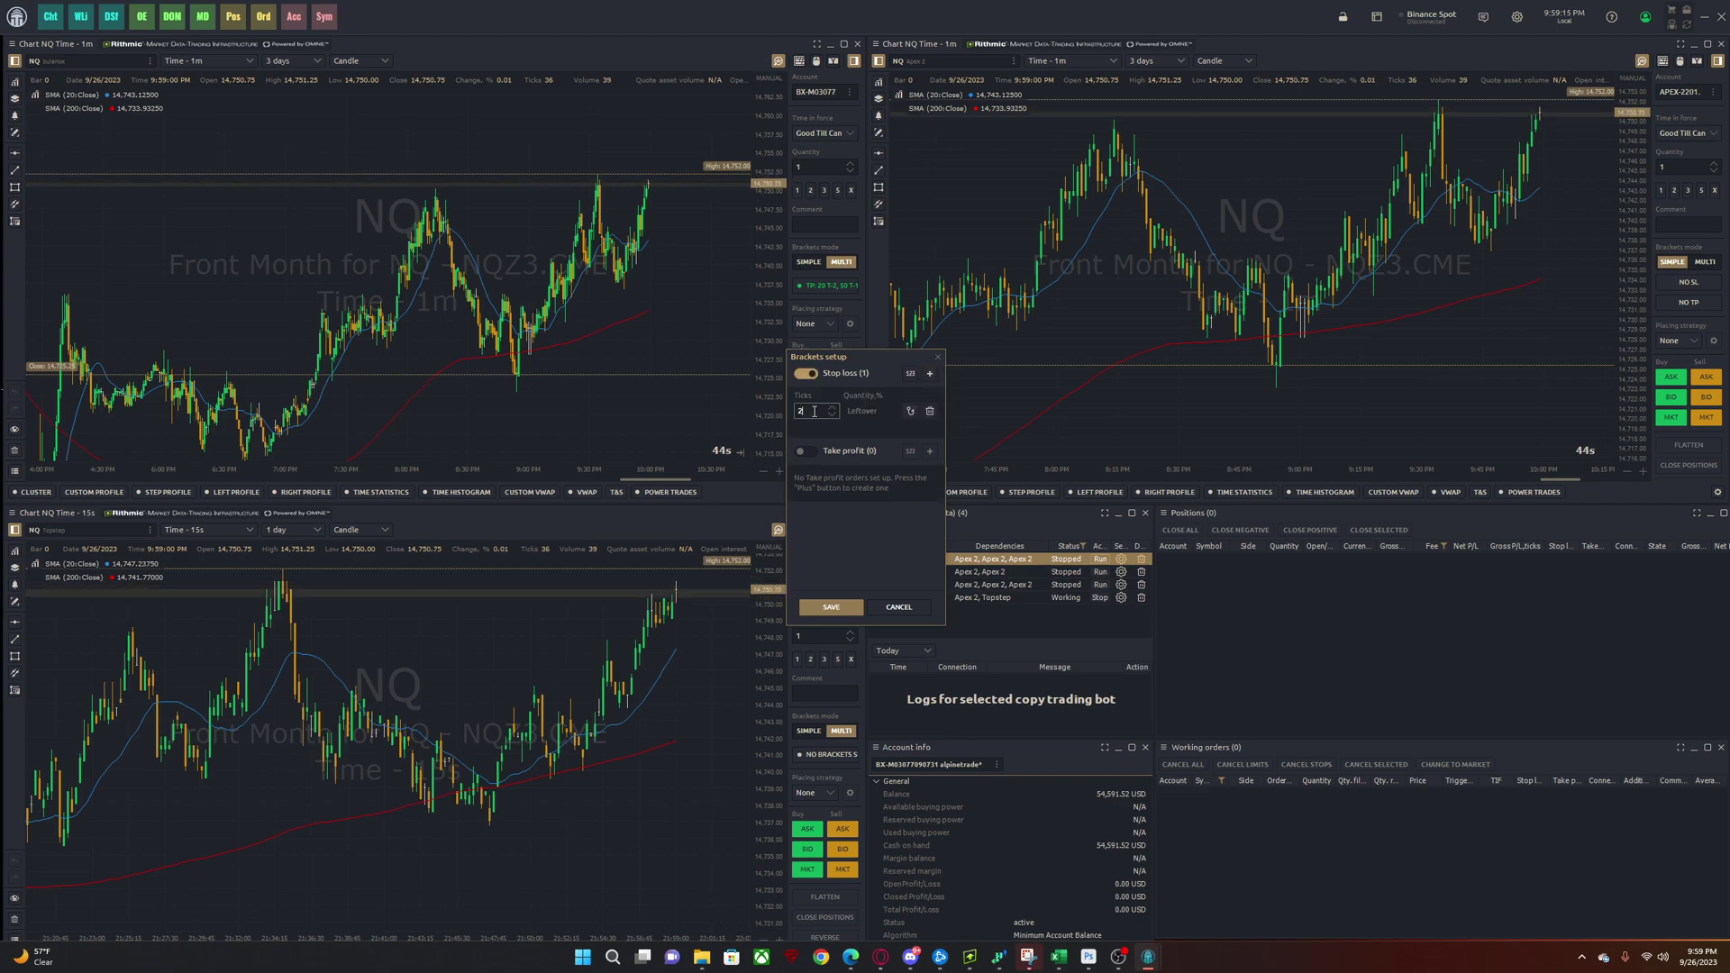
text(15)
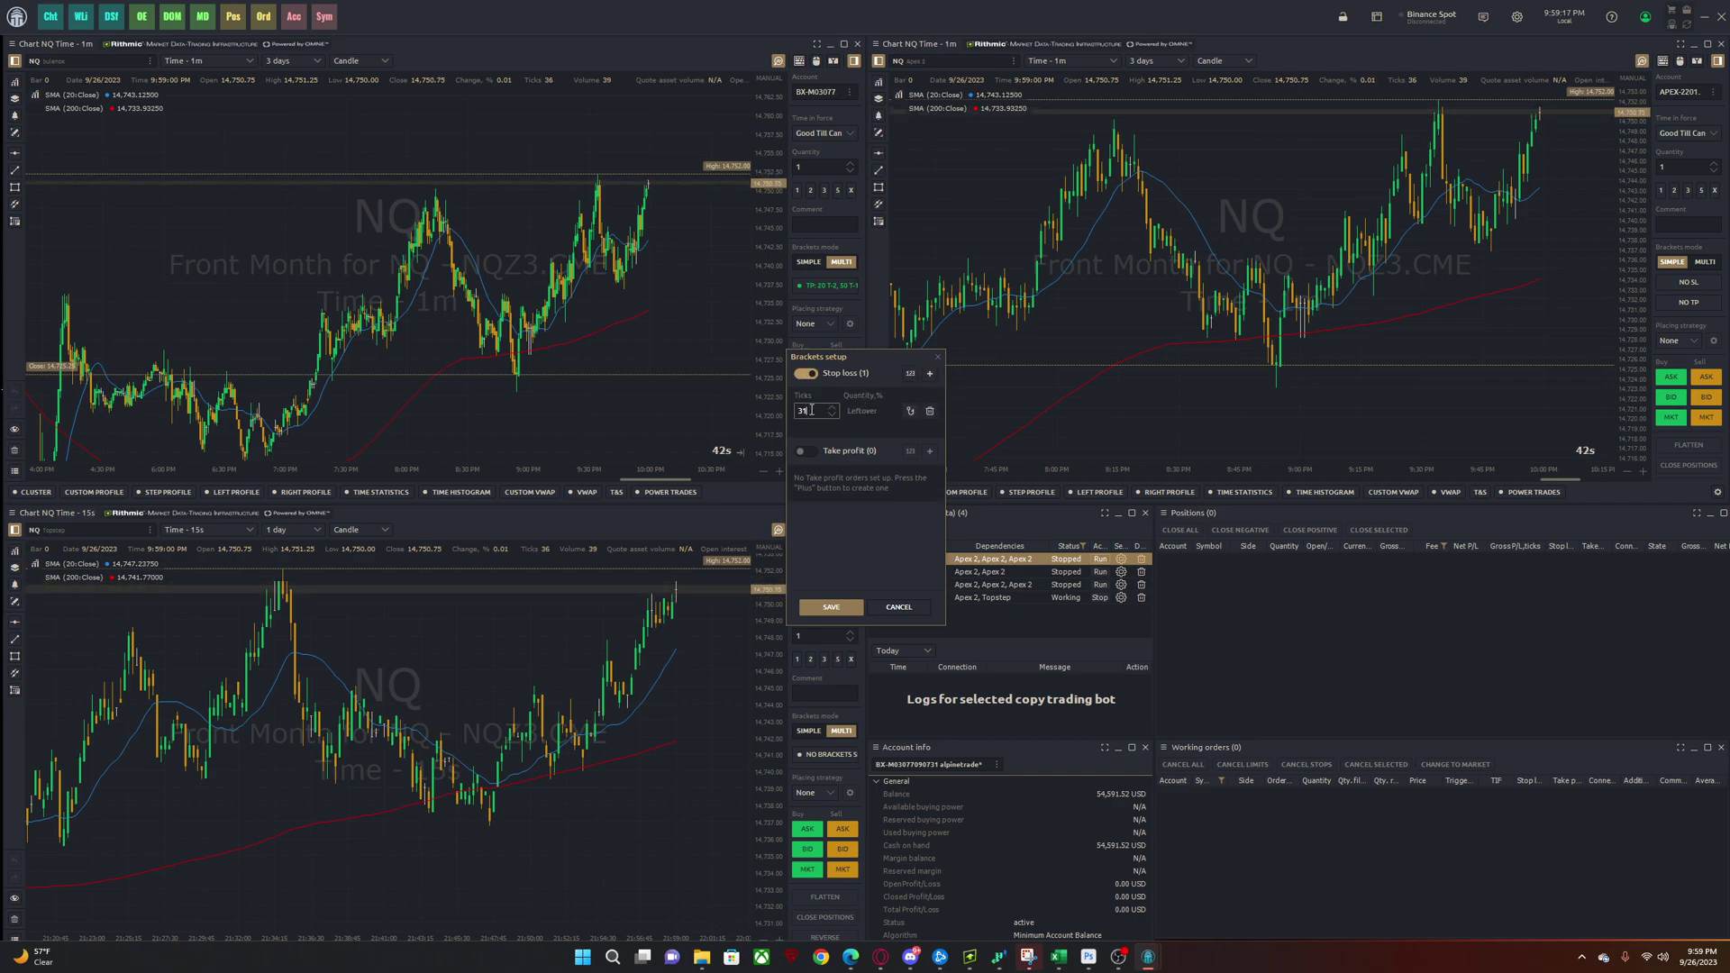
scroll(812, 411, up, 9)
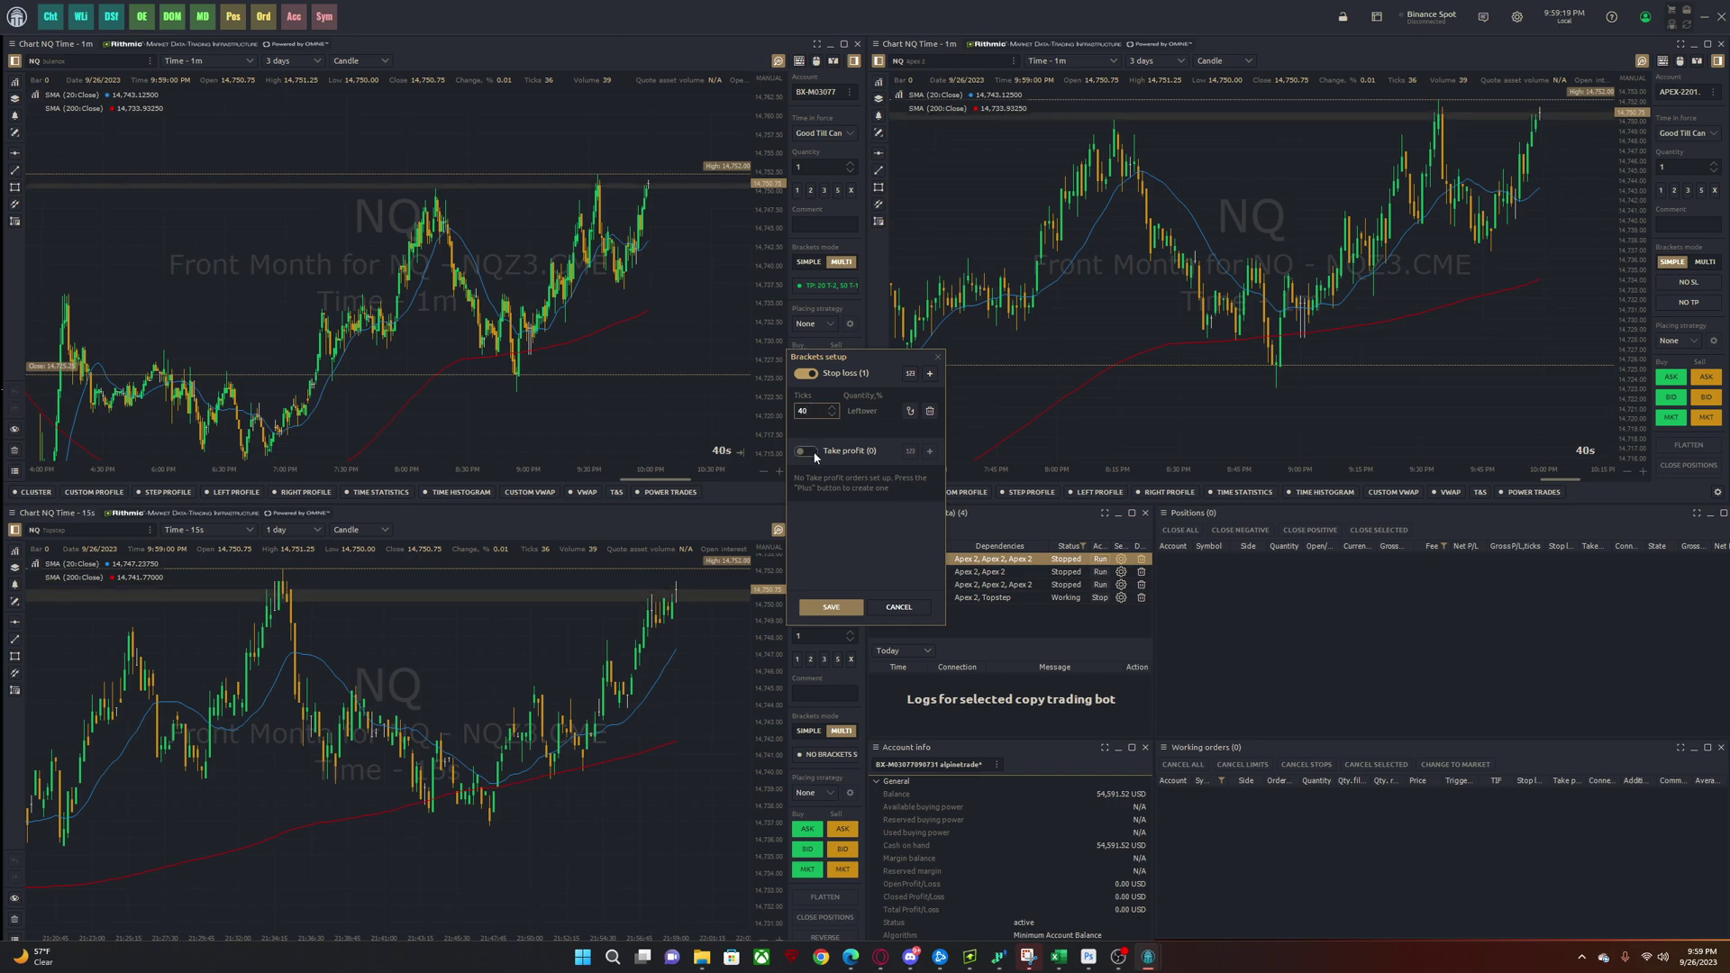
- Add three take-profit targets at 10, 20 and 30 ticks and adjust their quantities
click(924, 457)
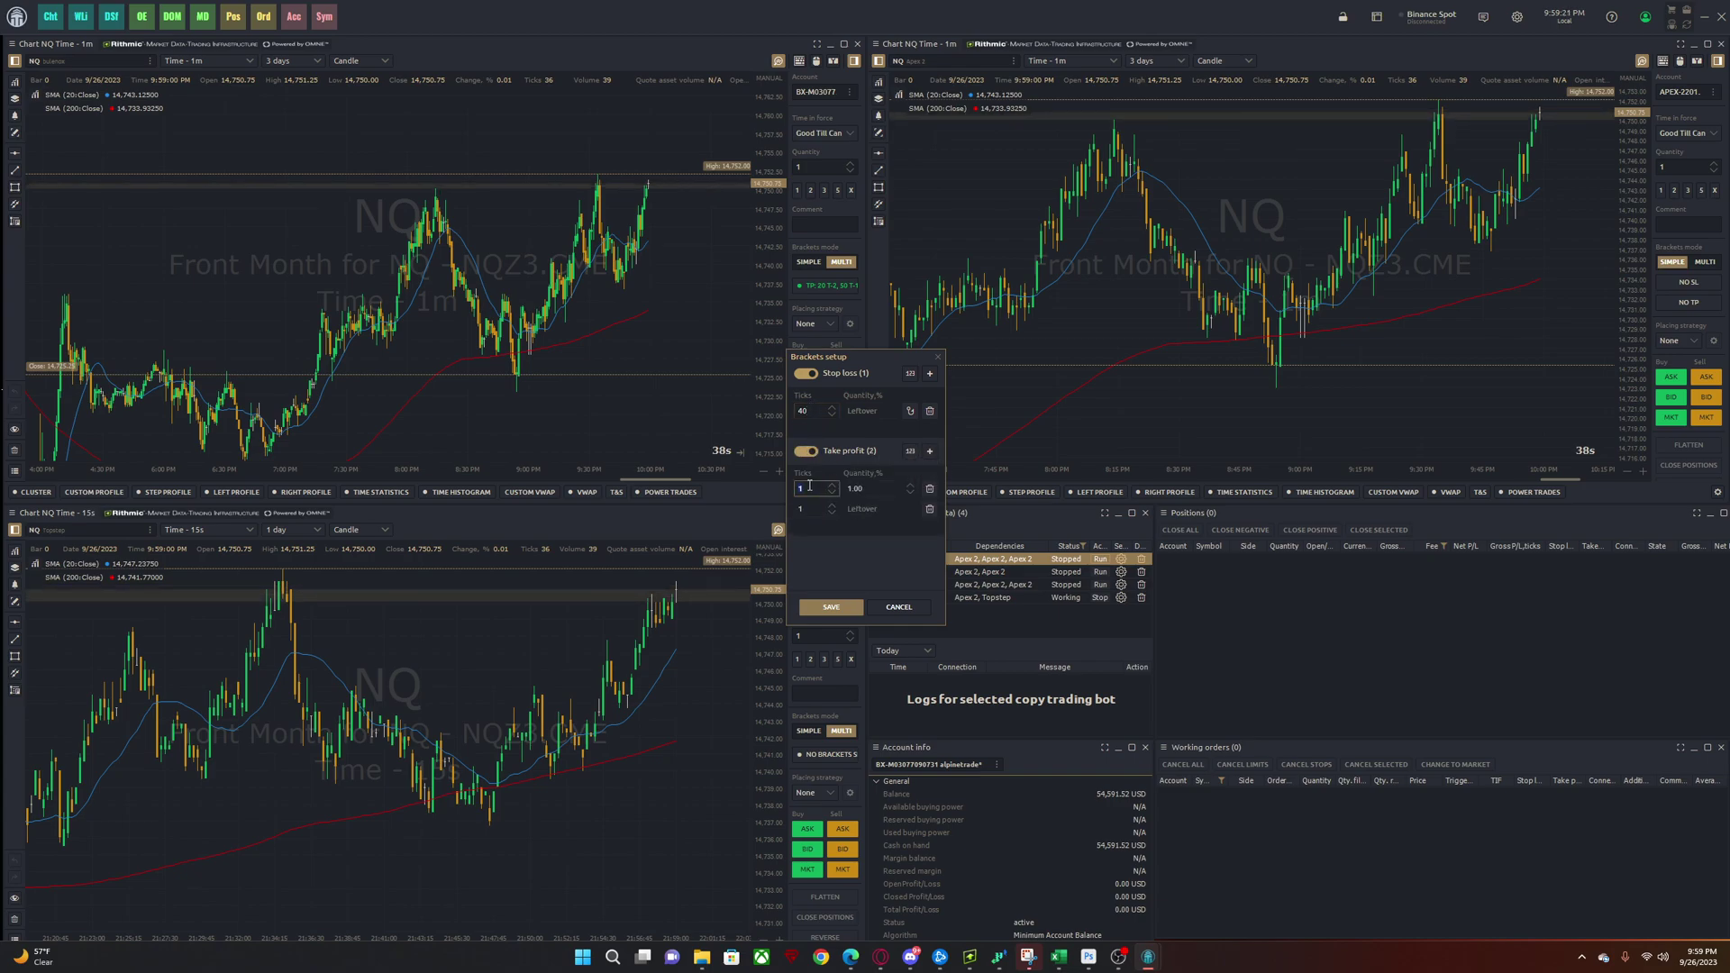
text(0)
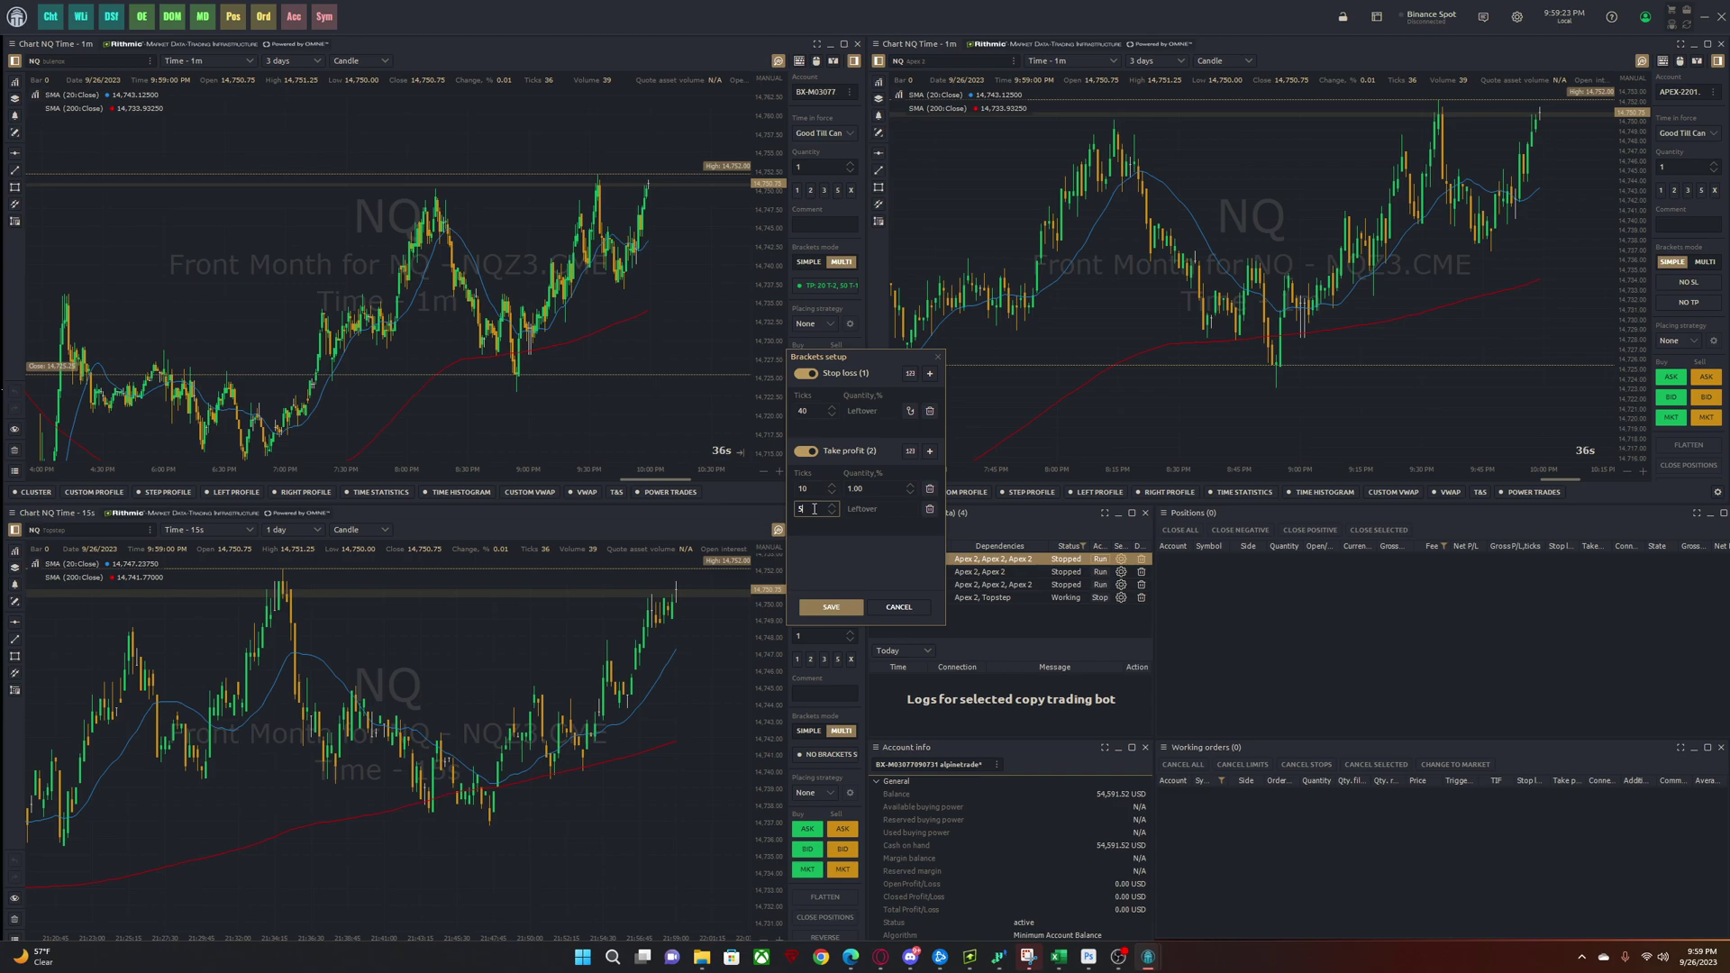
text(8)
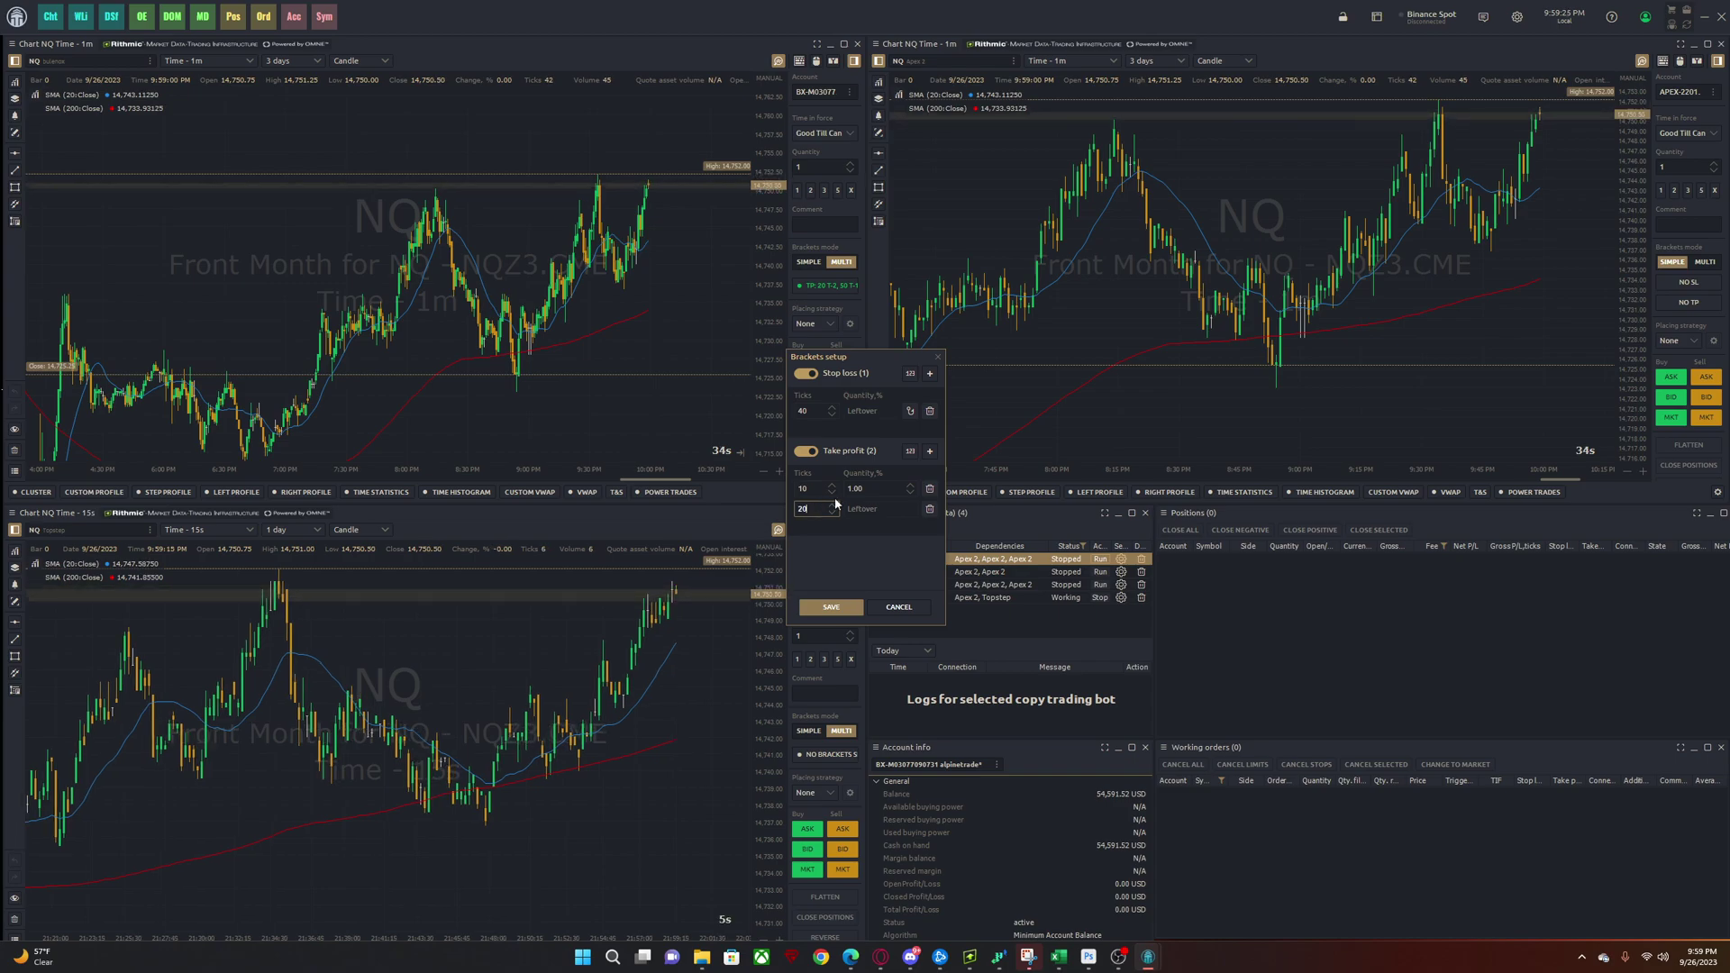
click(929, 451)
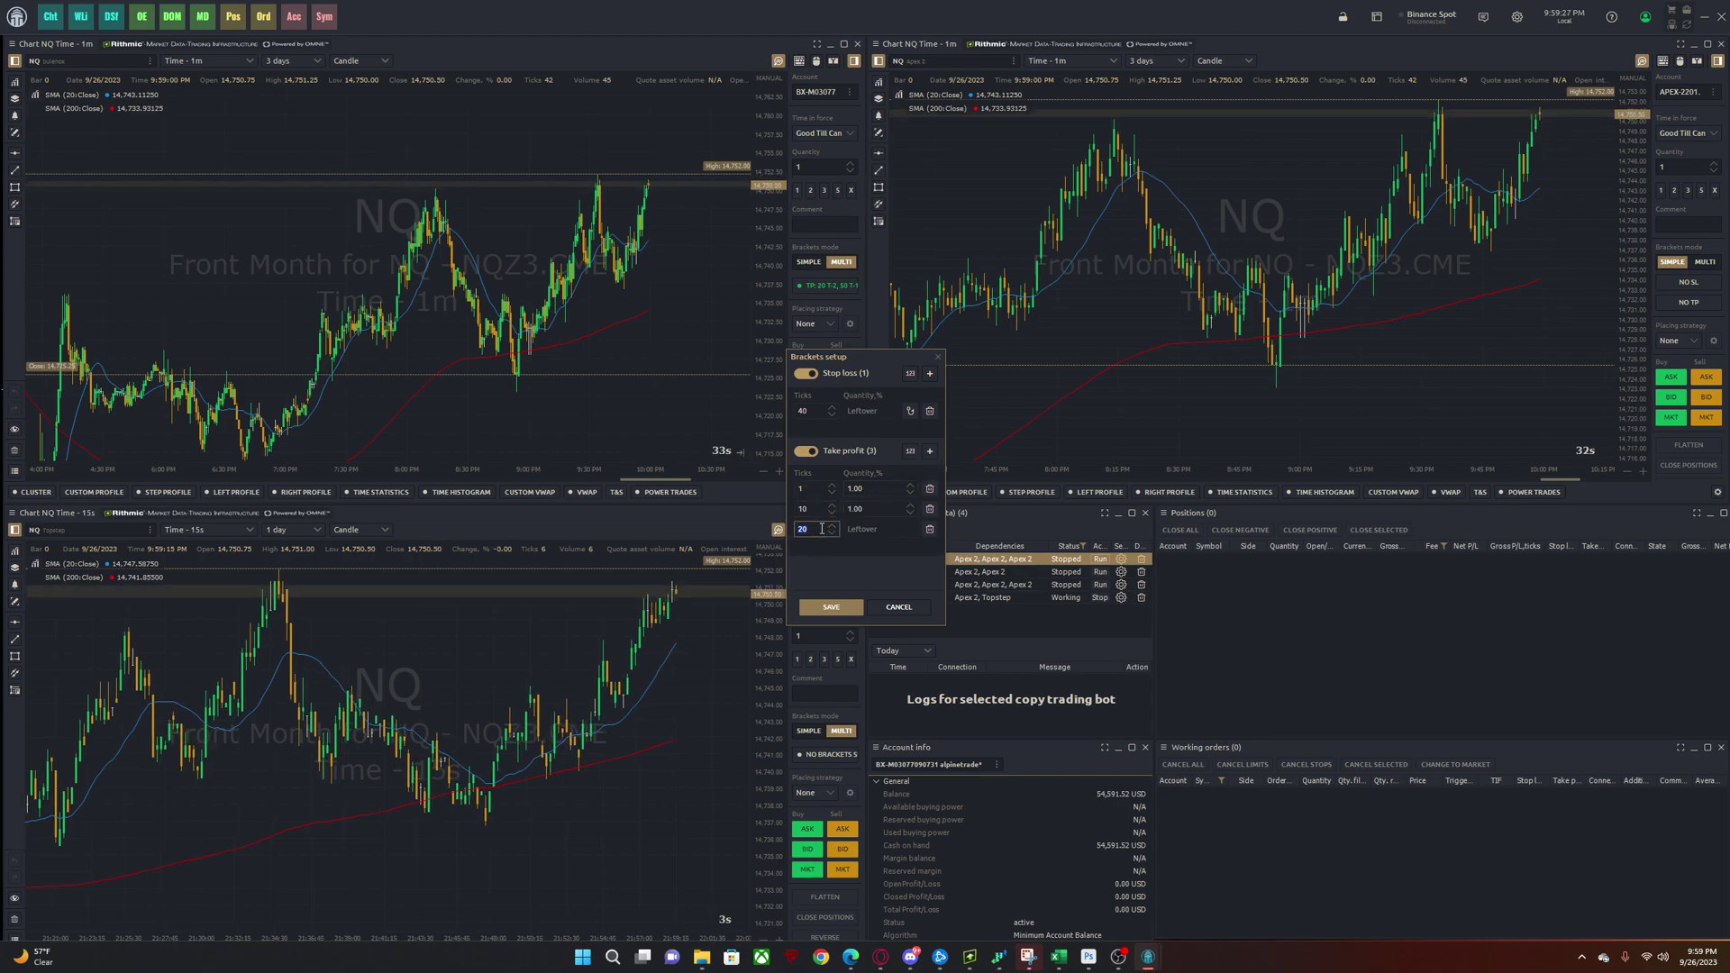
click(810, 488)
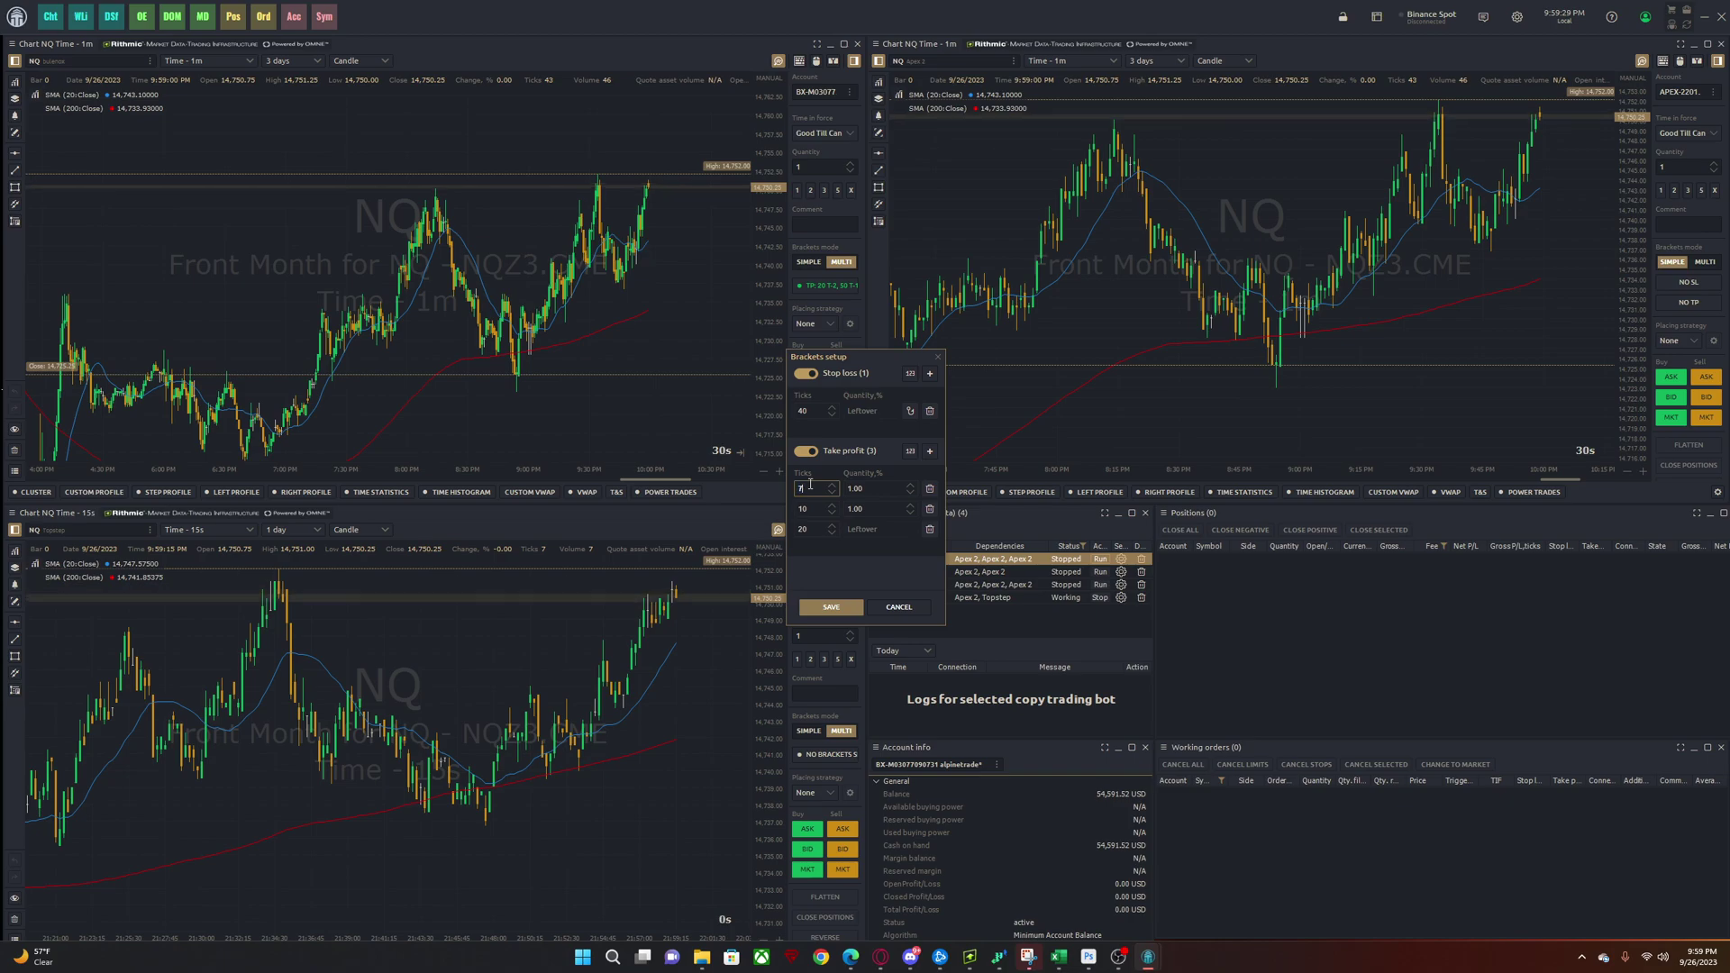
click(809, 511)
key(BackSpace)
text(8)
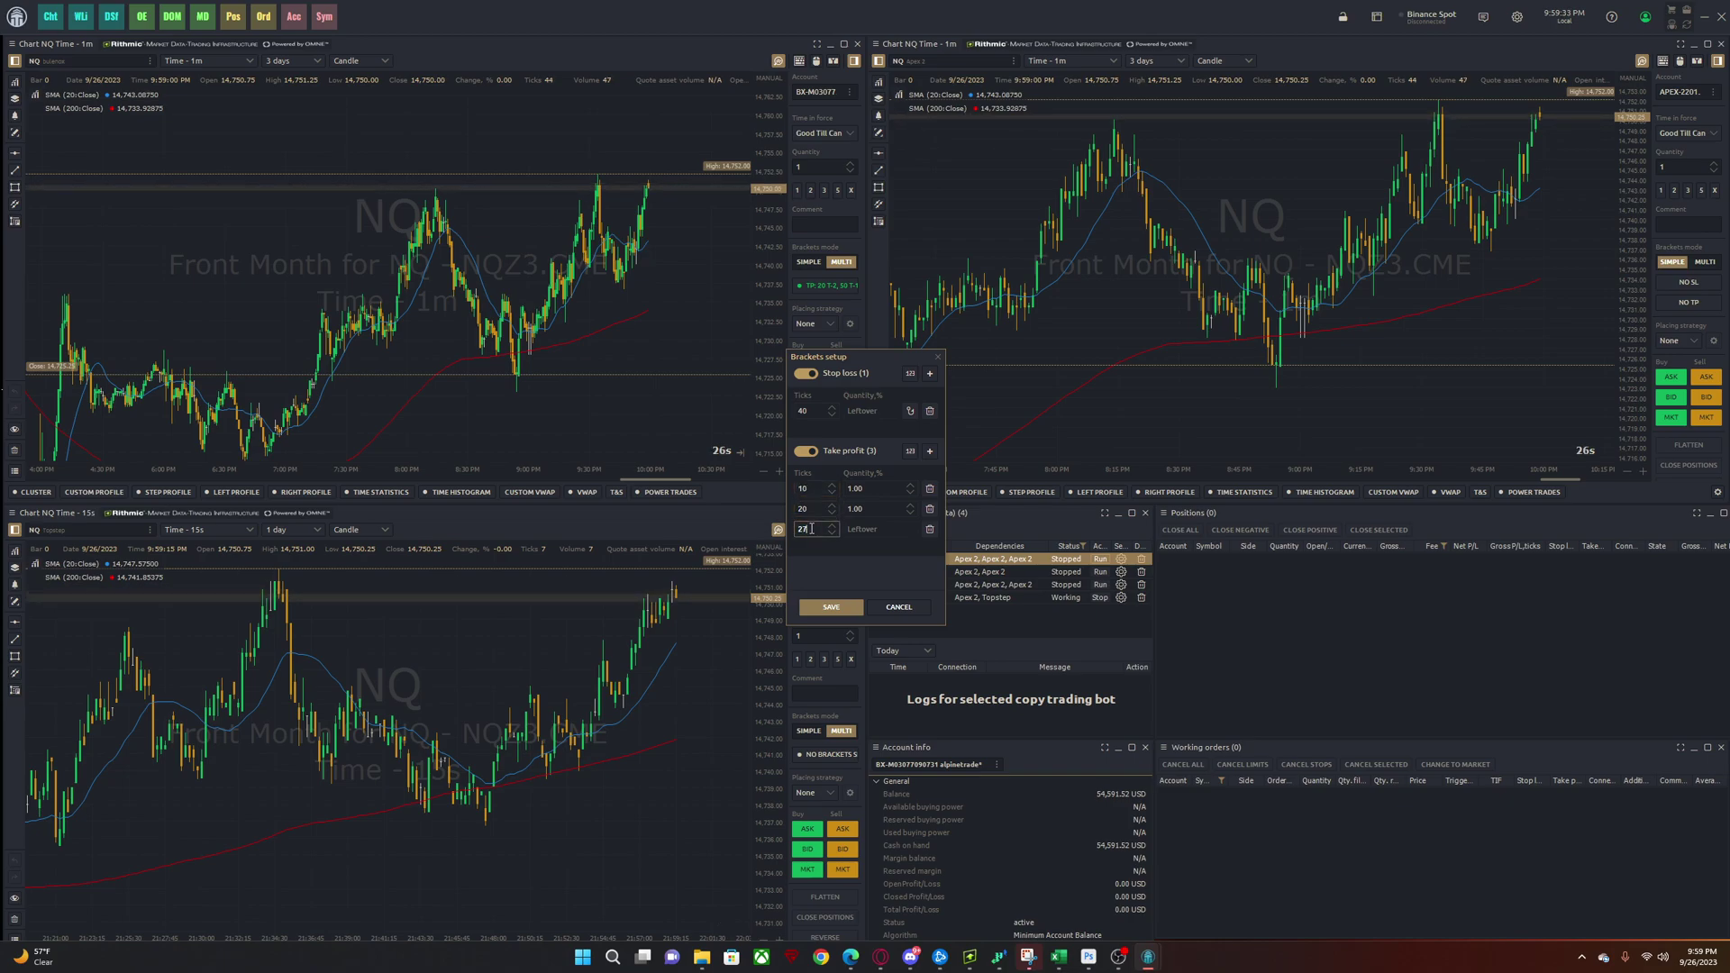
key(BackSpace)
text(9)
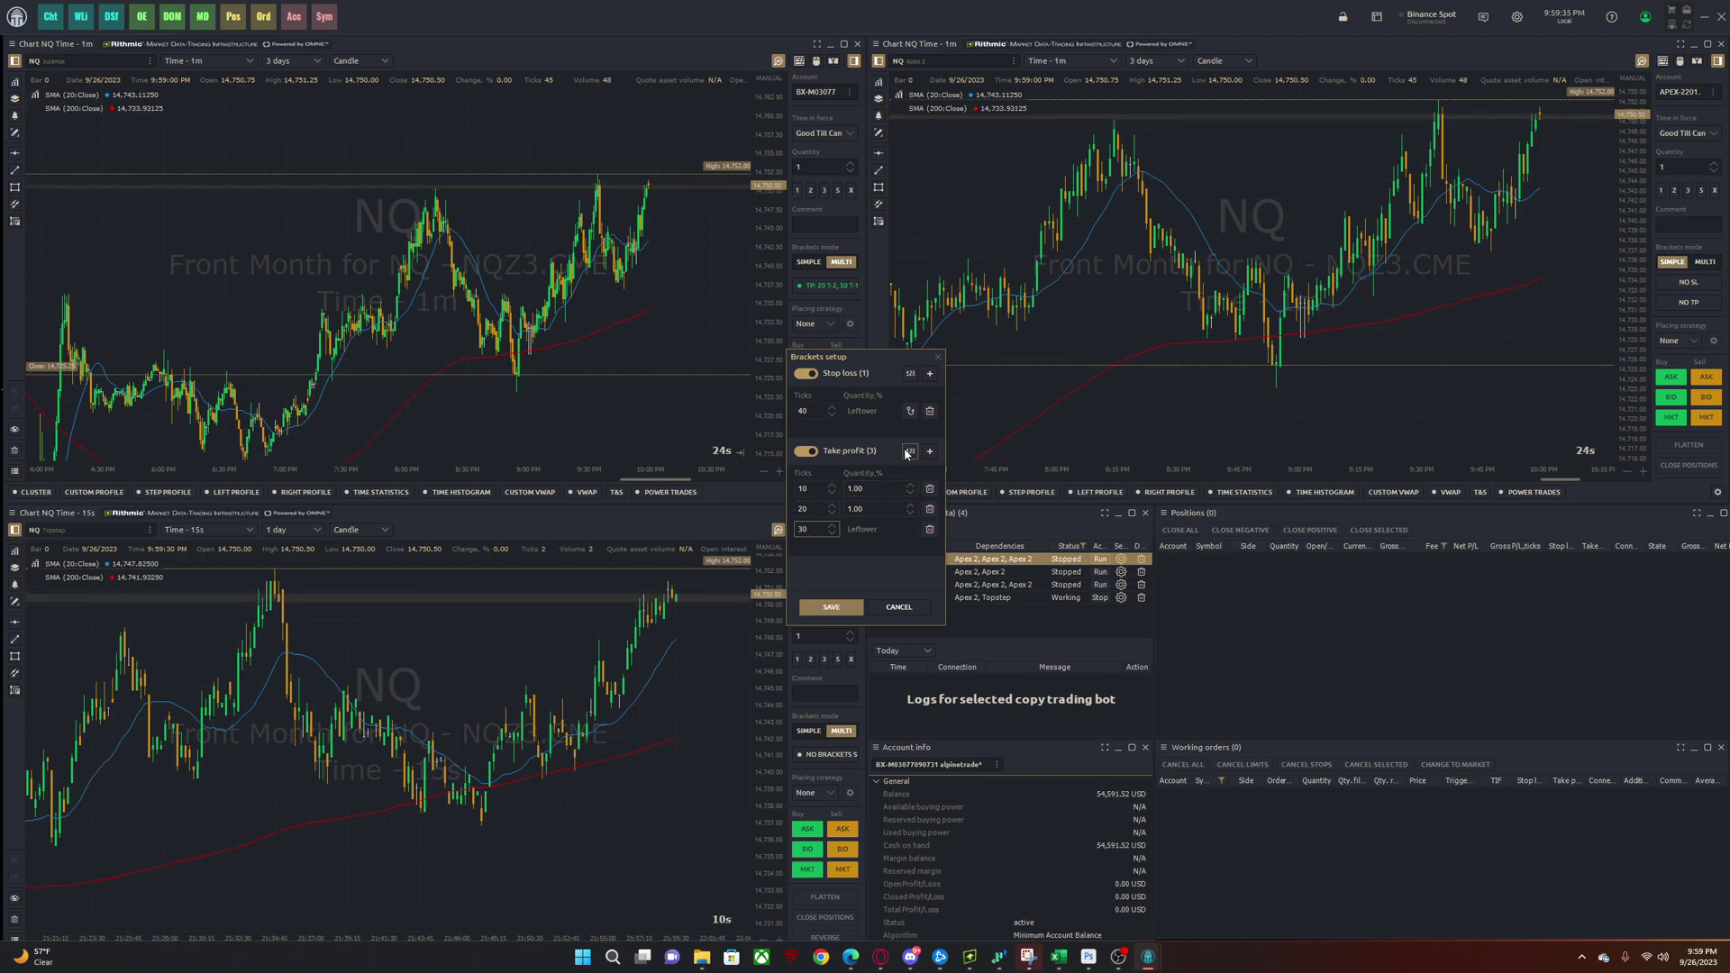
click(856, 507)
text(2)
click(863, 488)
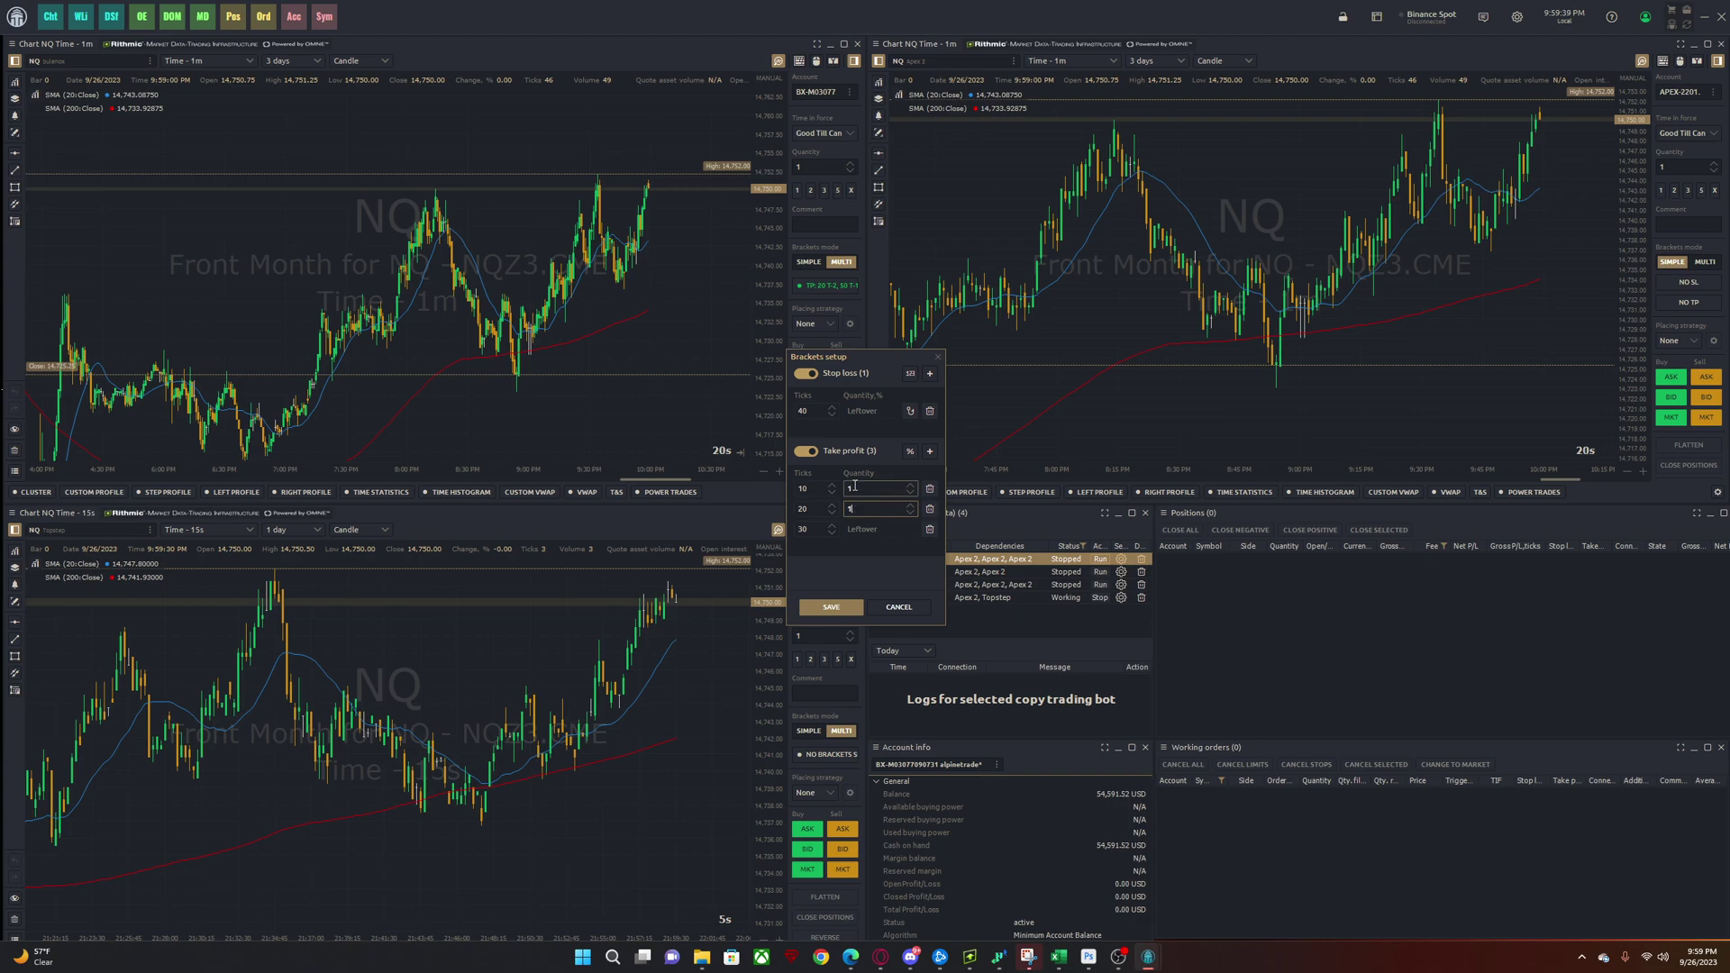
- Save the bracket settings and set the order quantity to 4
click(830, 610)
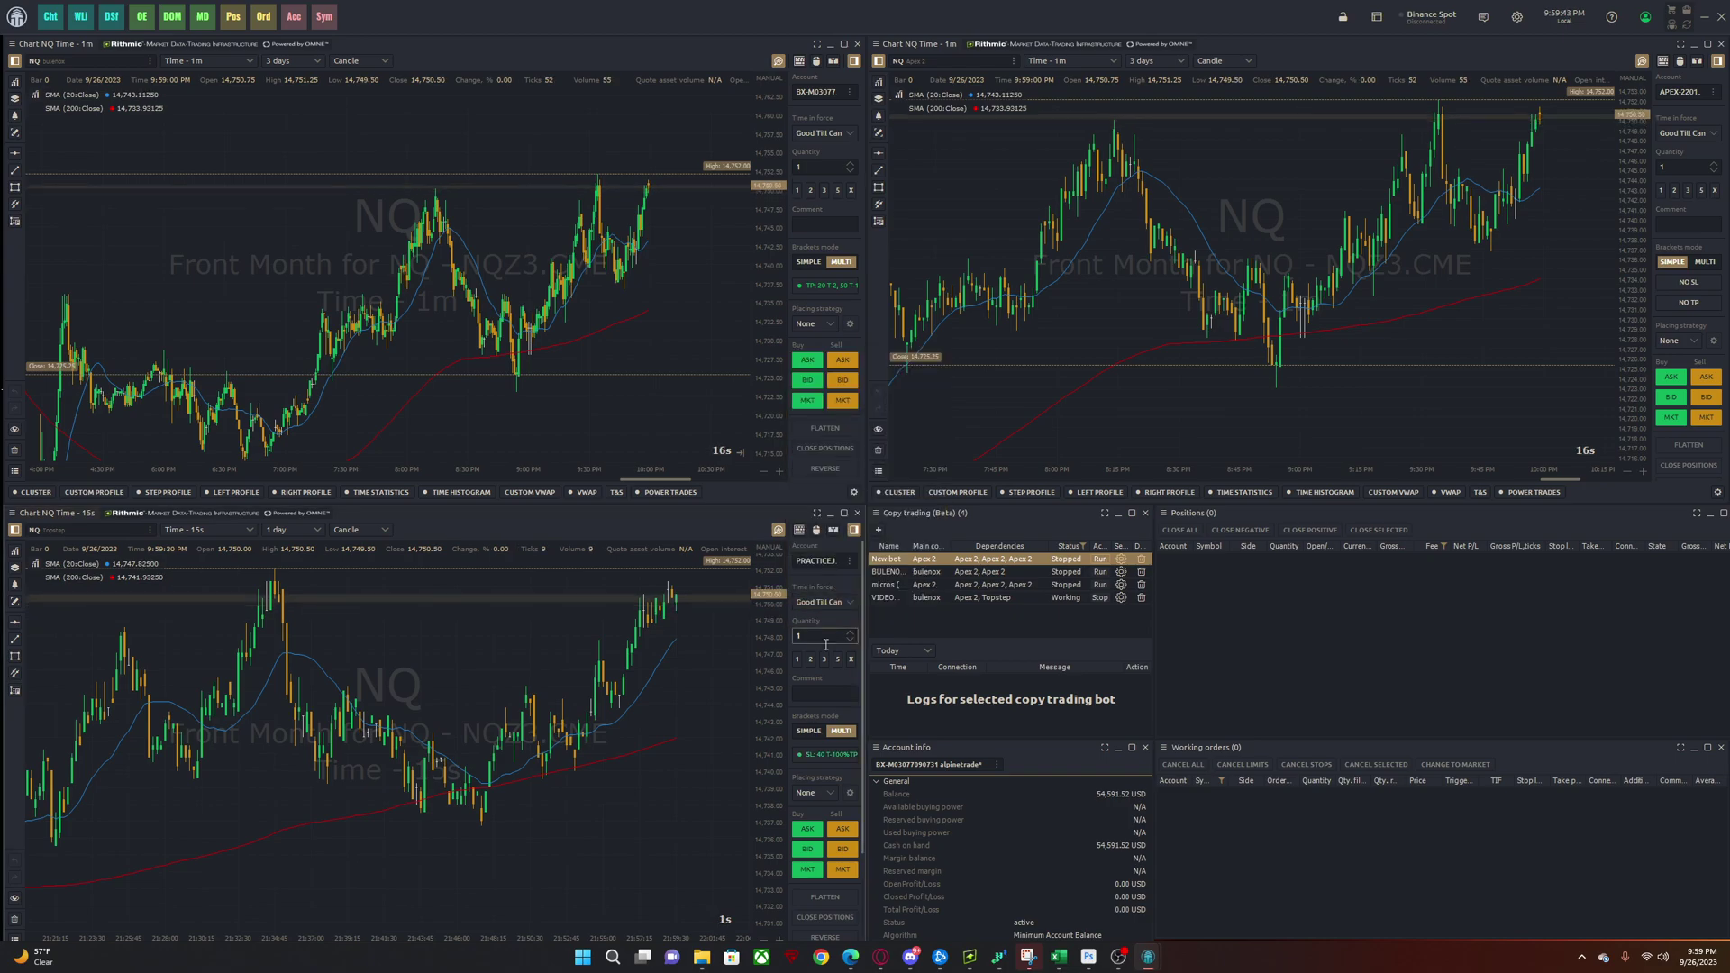
click(850, 634)
click(850, 634)
click(849, 634)
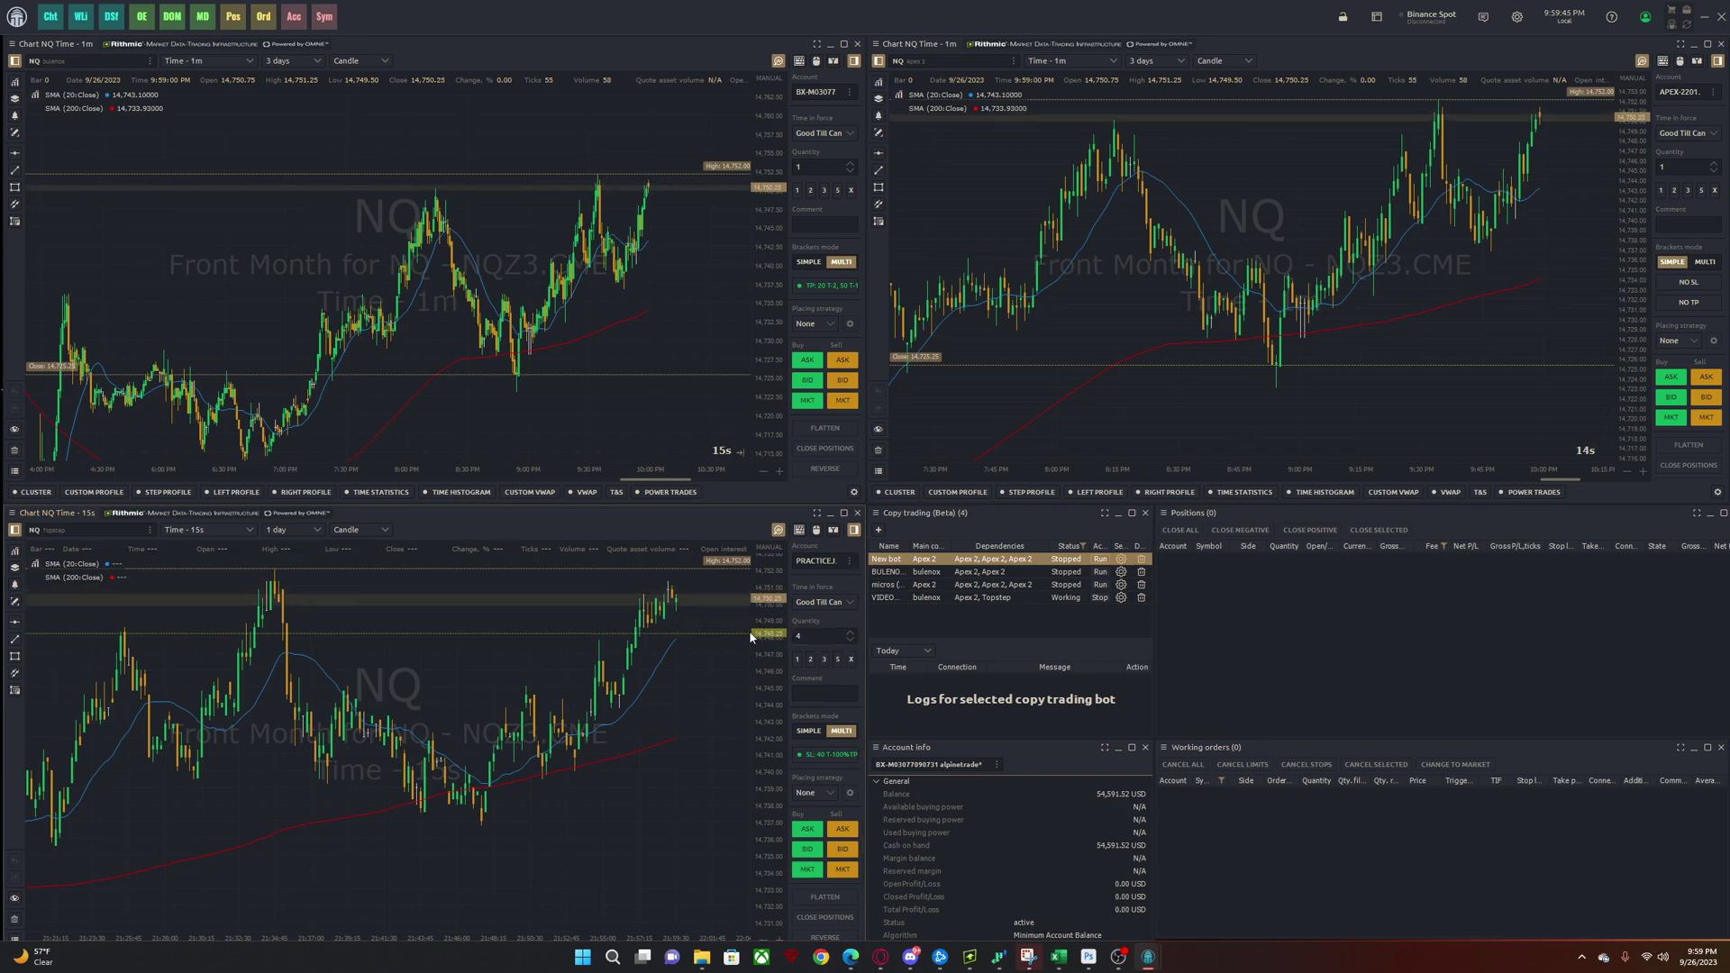
drag(749, 630, 780, 793)
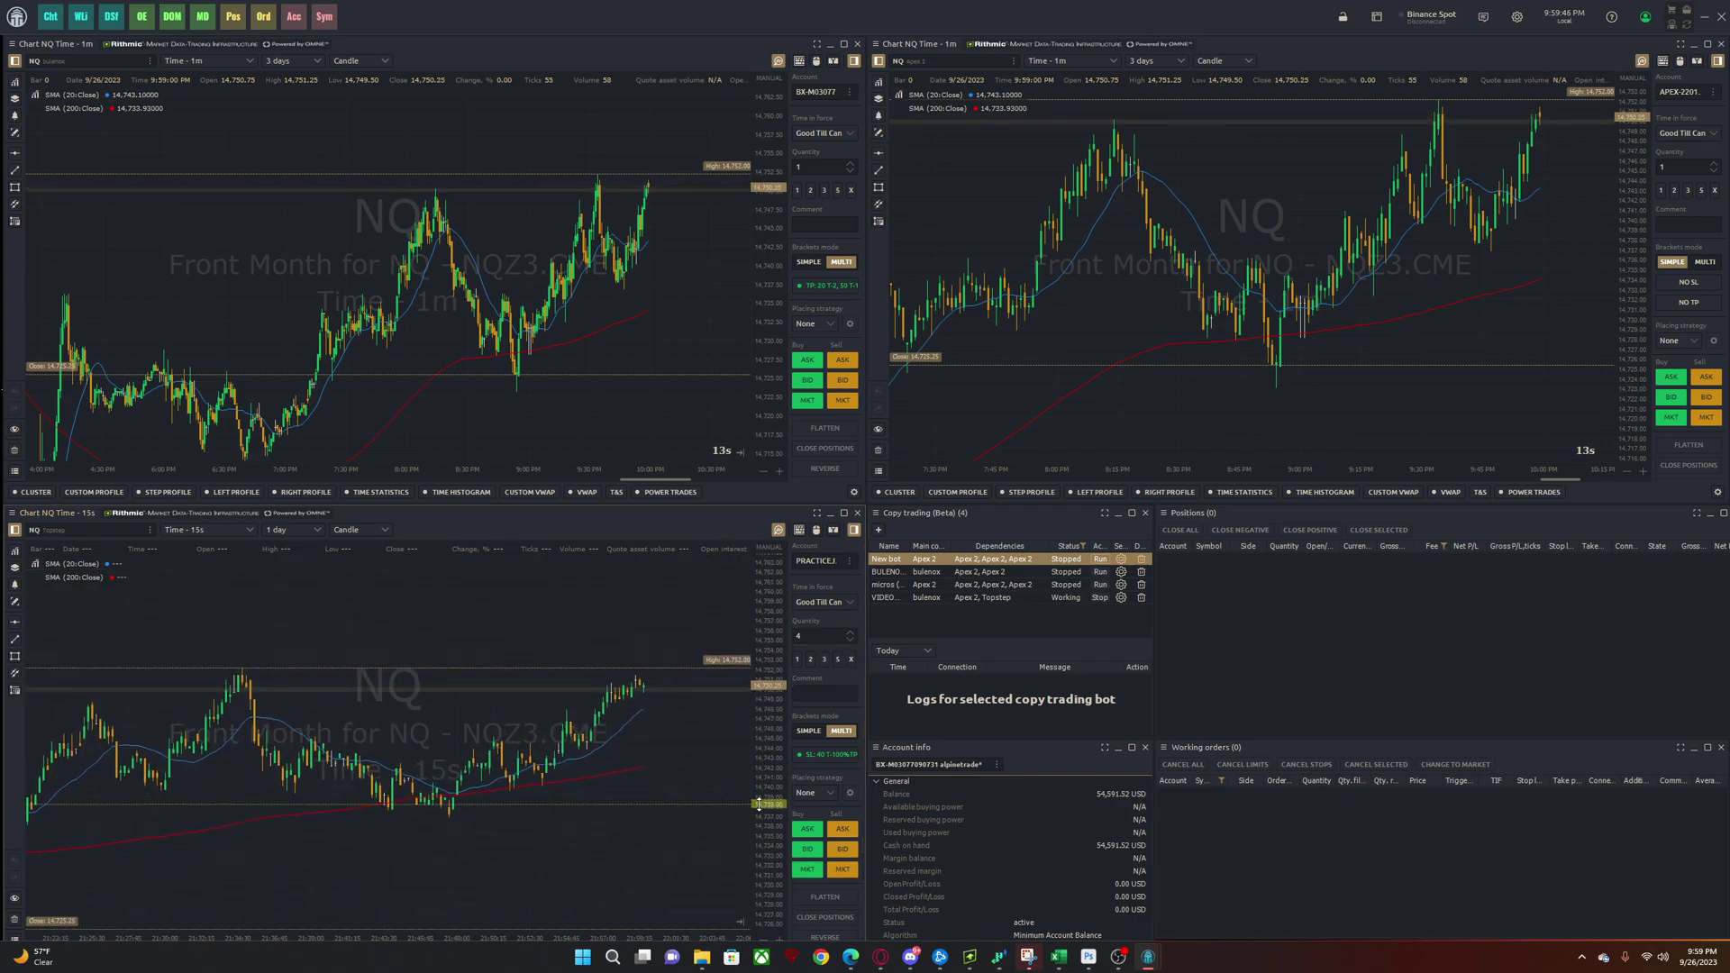
- Place a bracketed buy limit raised to 14,750.00, then buy 4 NQ contracts at market
click(808, 848)
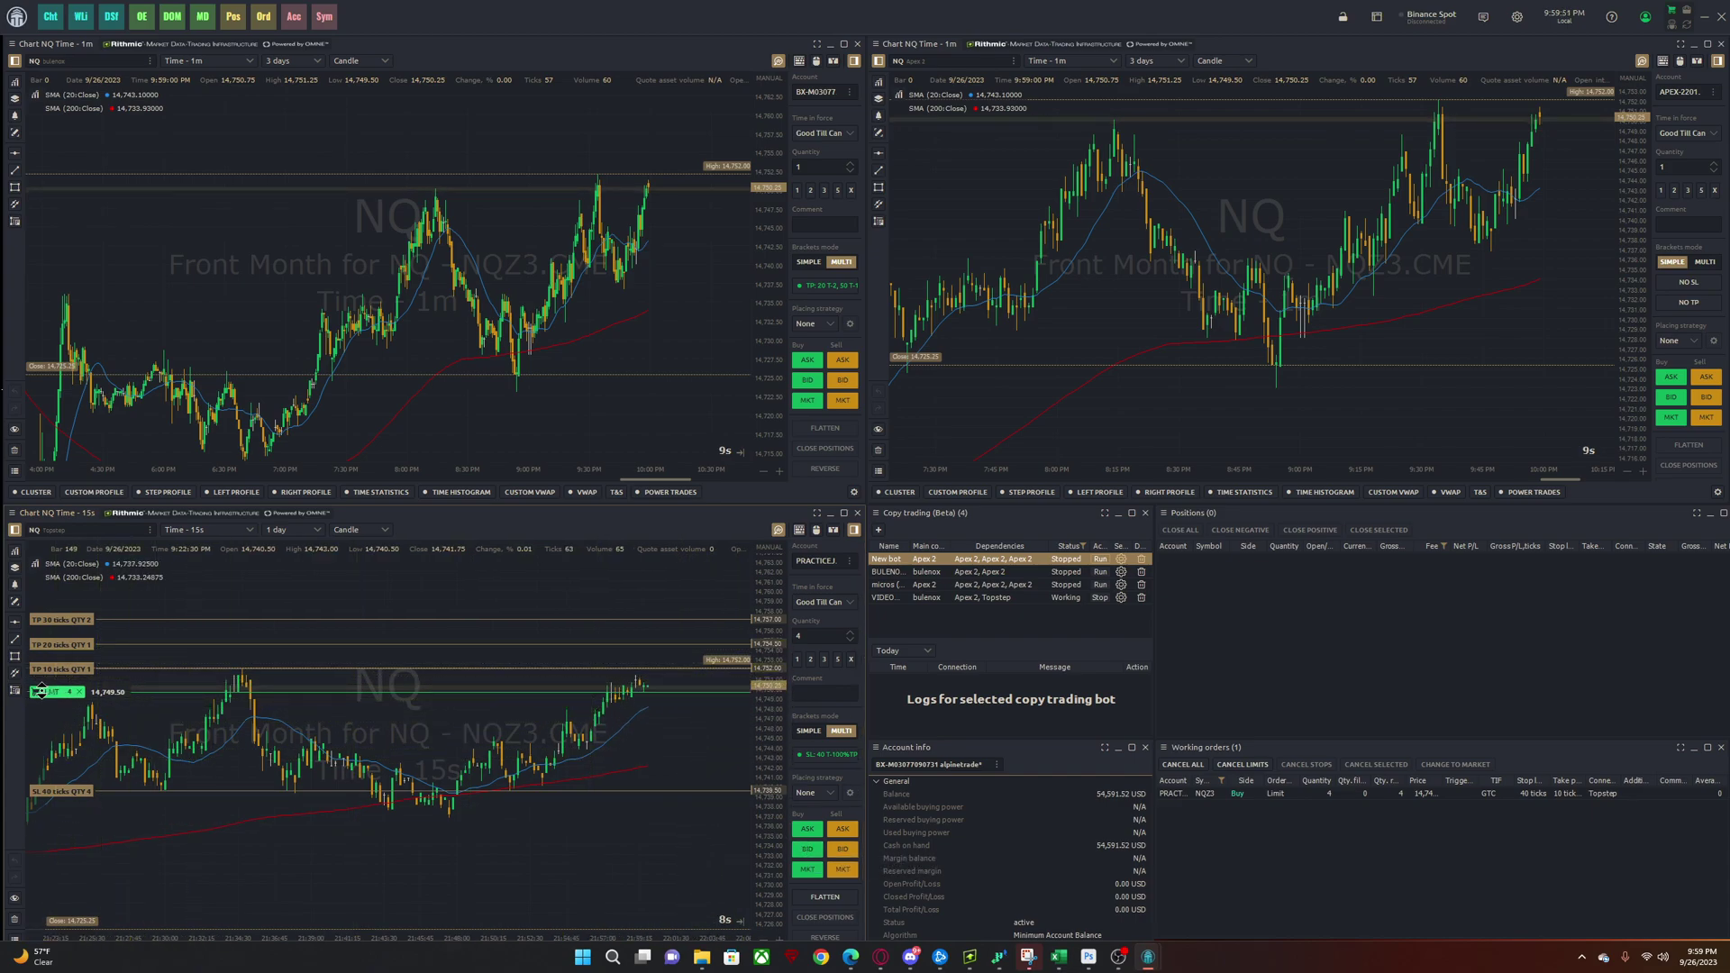
drag(51, 693, 51, 686)
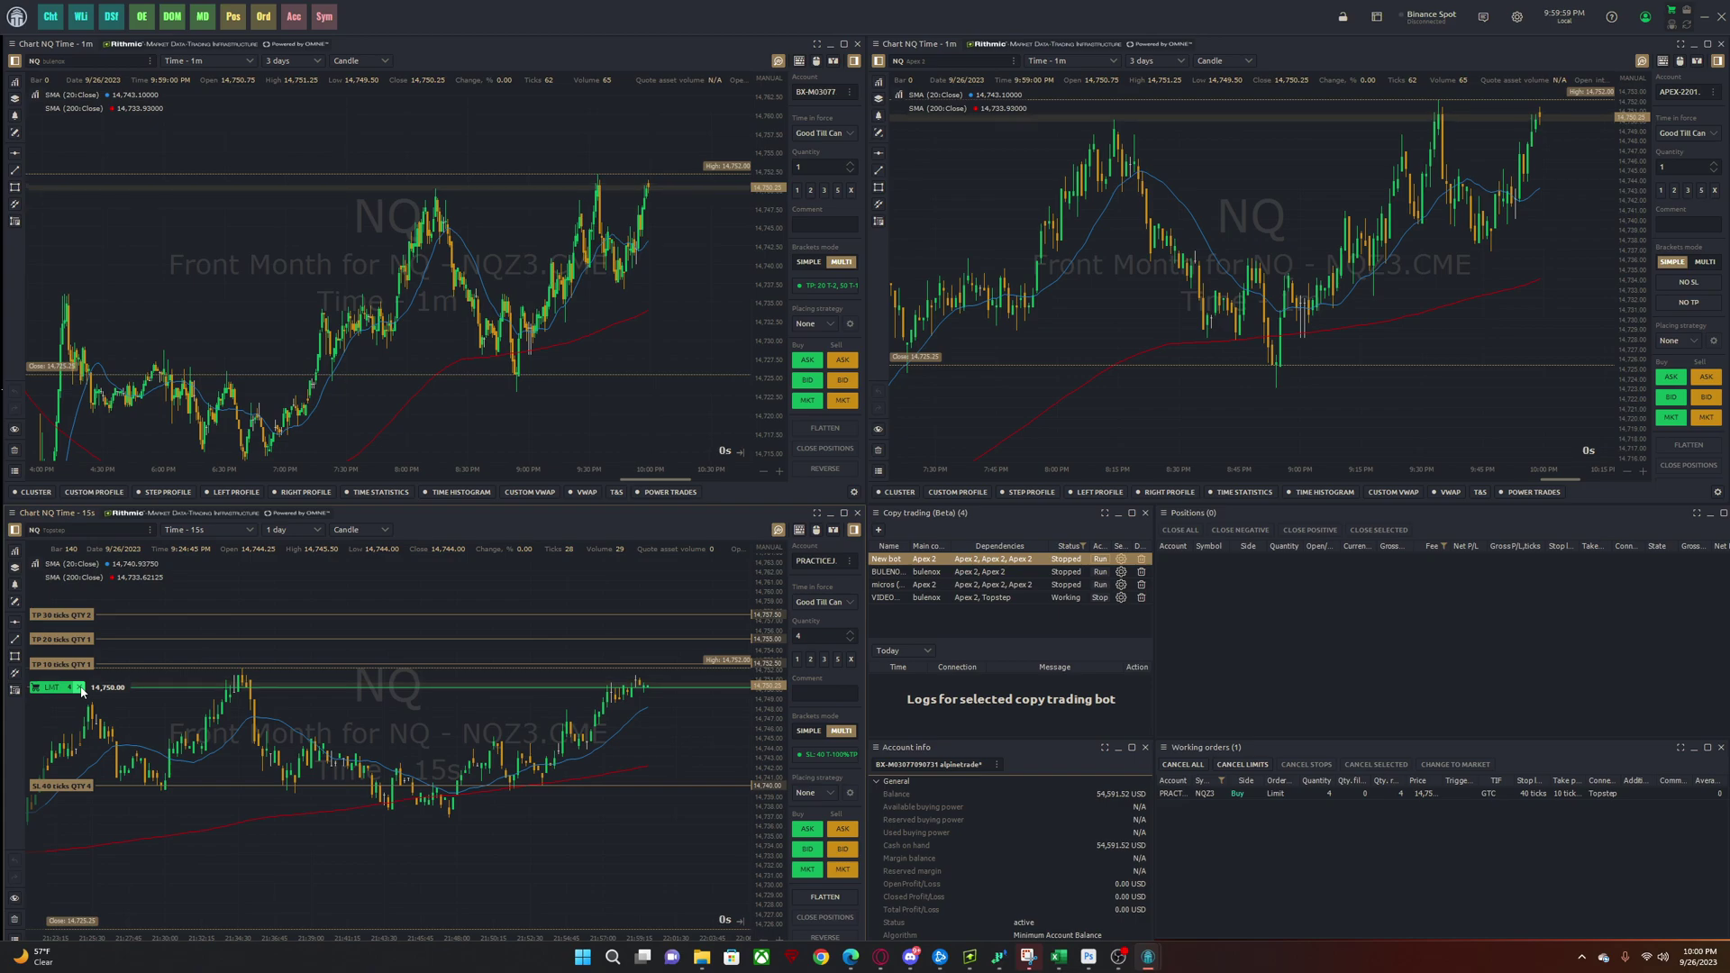
click(80, 689)
- Zoom out the 15-second chart and drag the stop-loss lines to new prices, one at 14,743.25
click(808, 870)
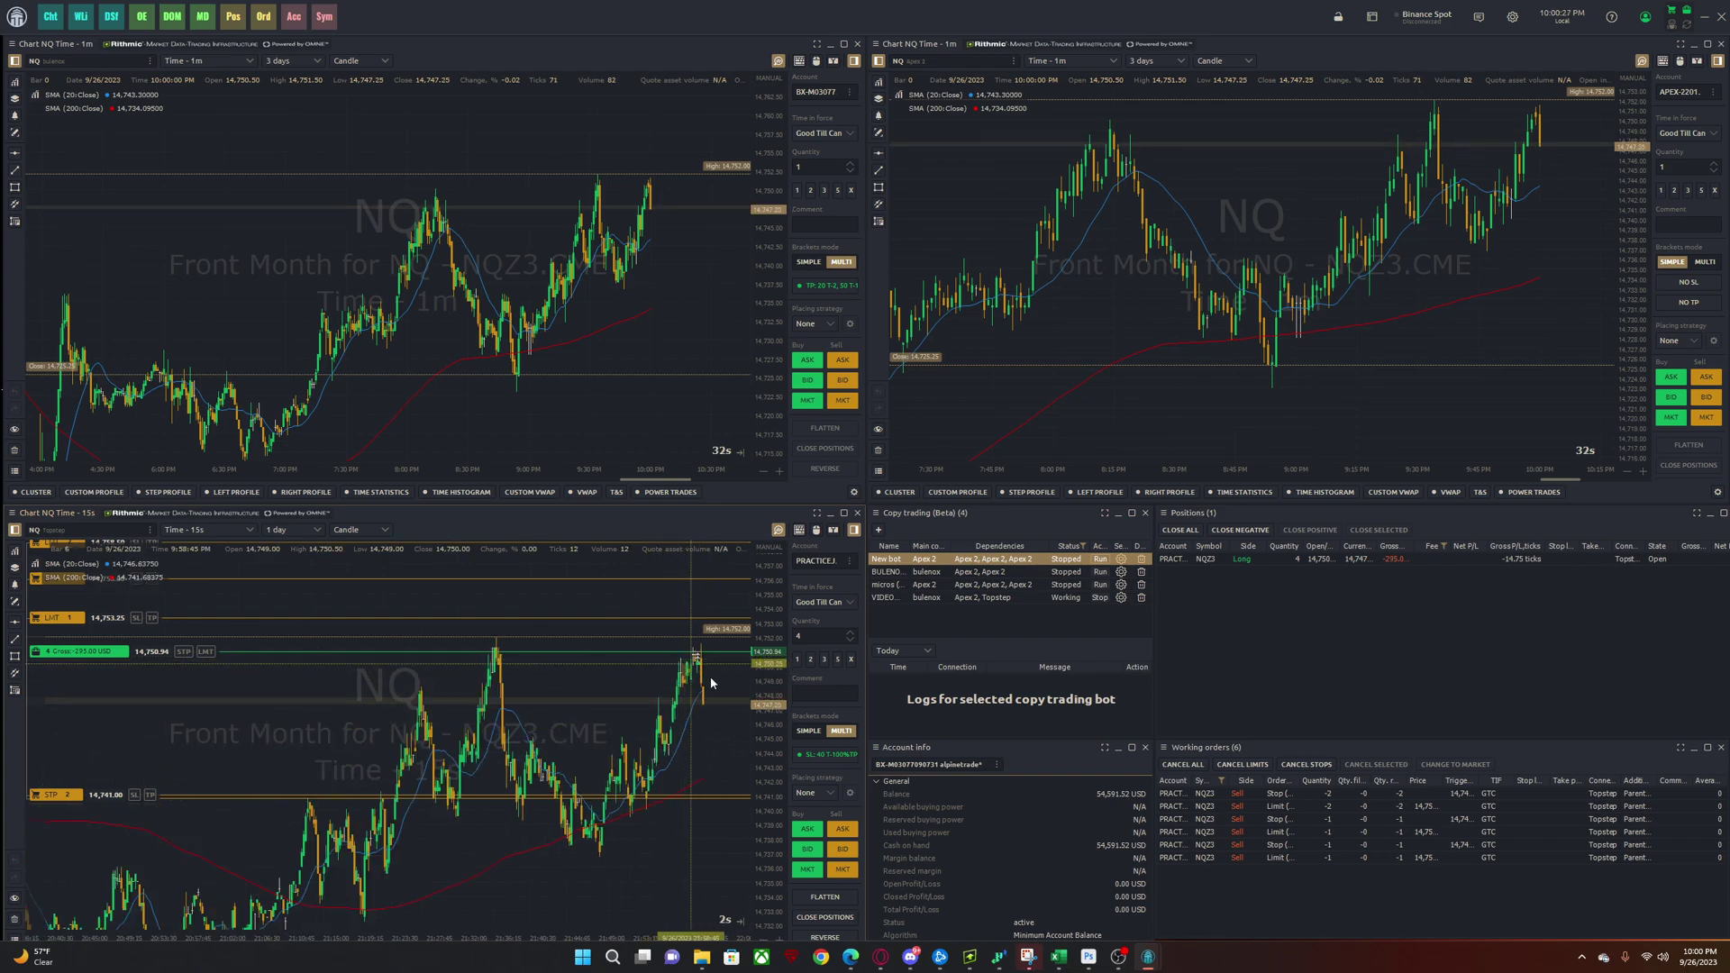
scroll(95, 647, down, 2)
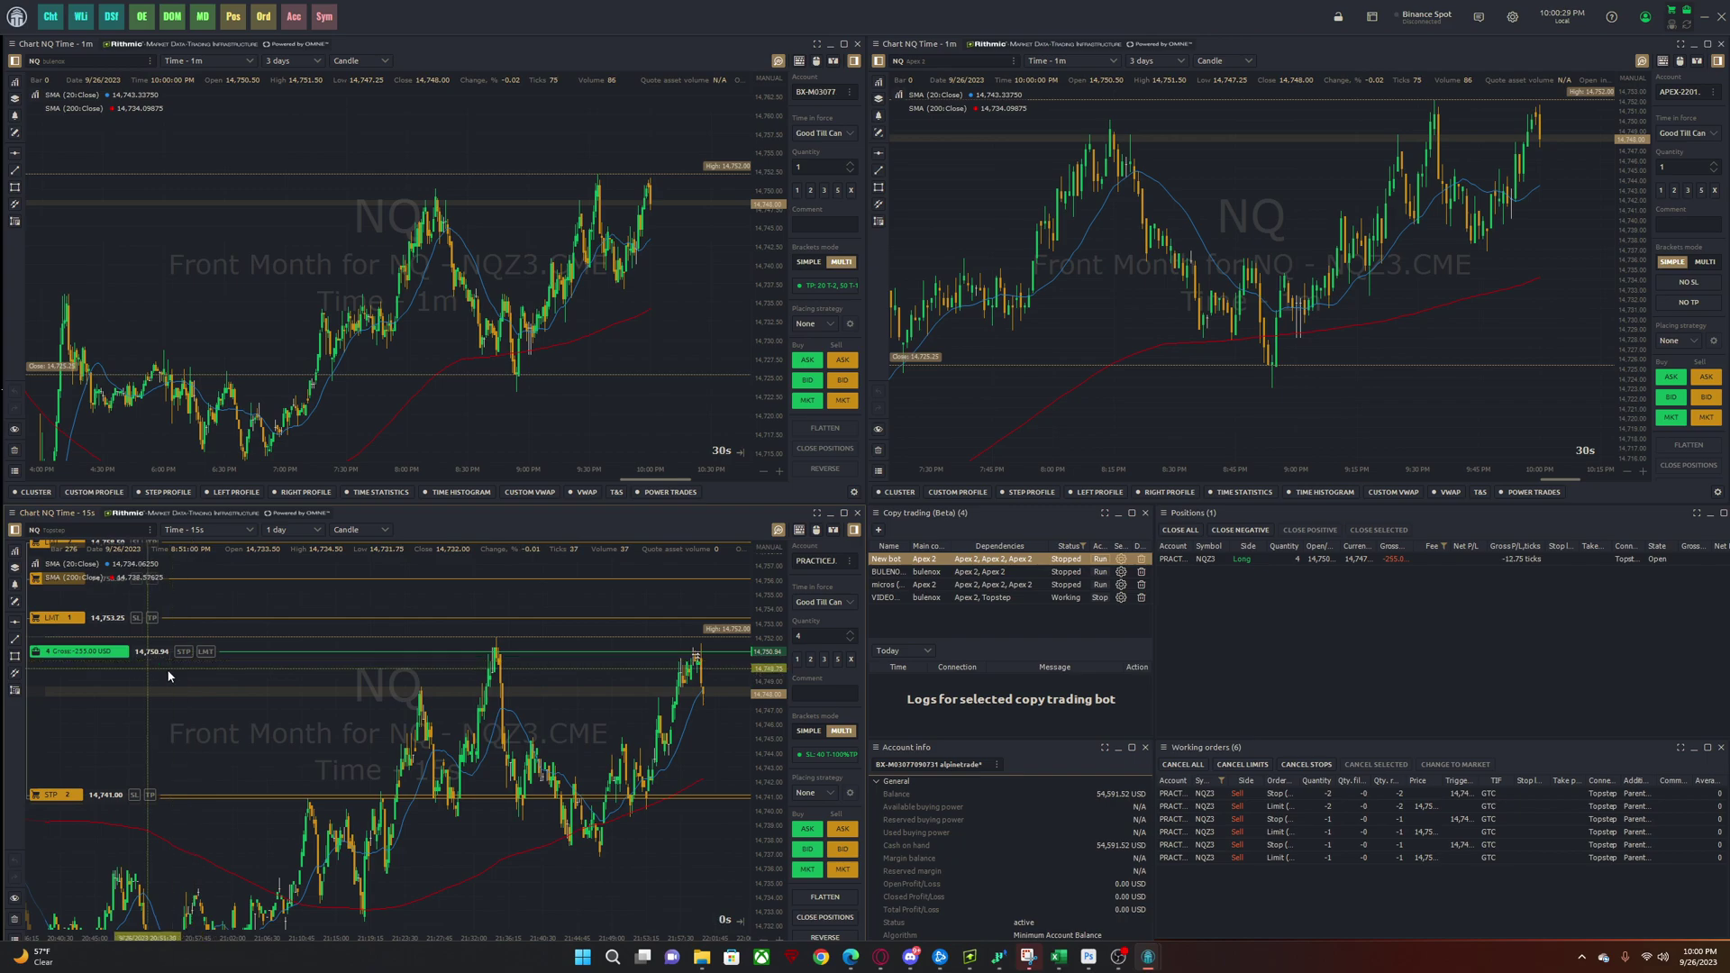
scroll(773, 678, down, 2)
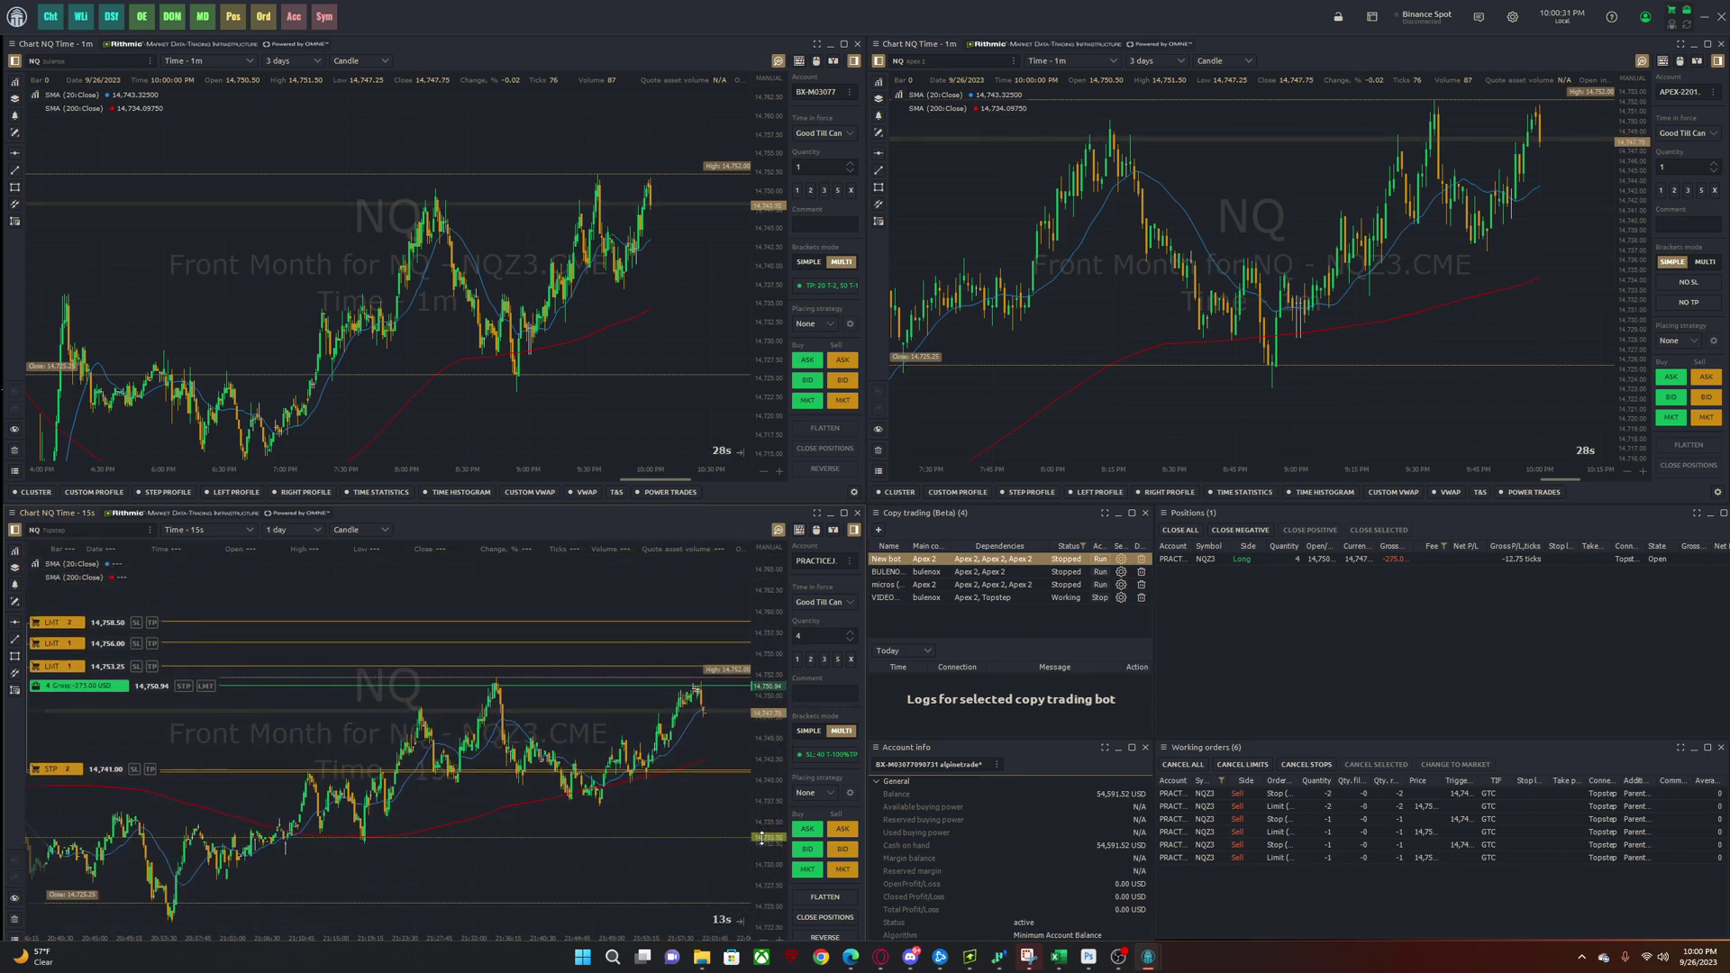
drag(55, 768, 55, 758)
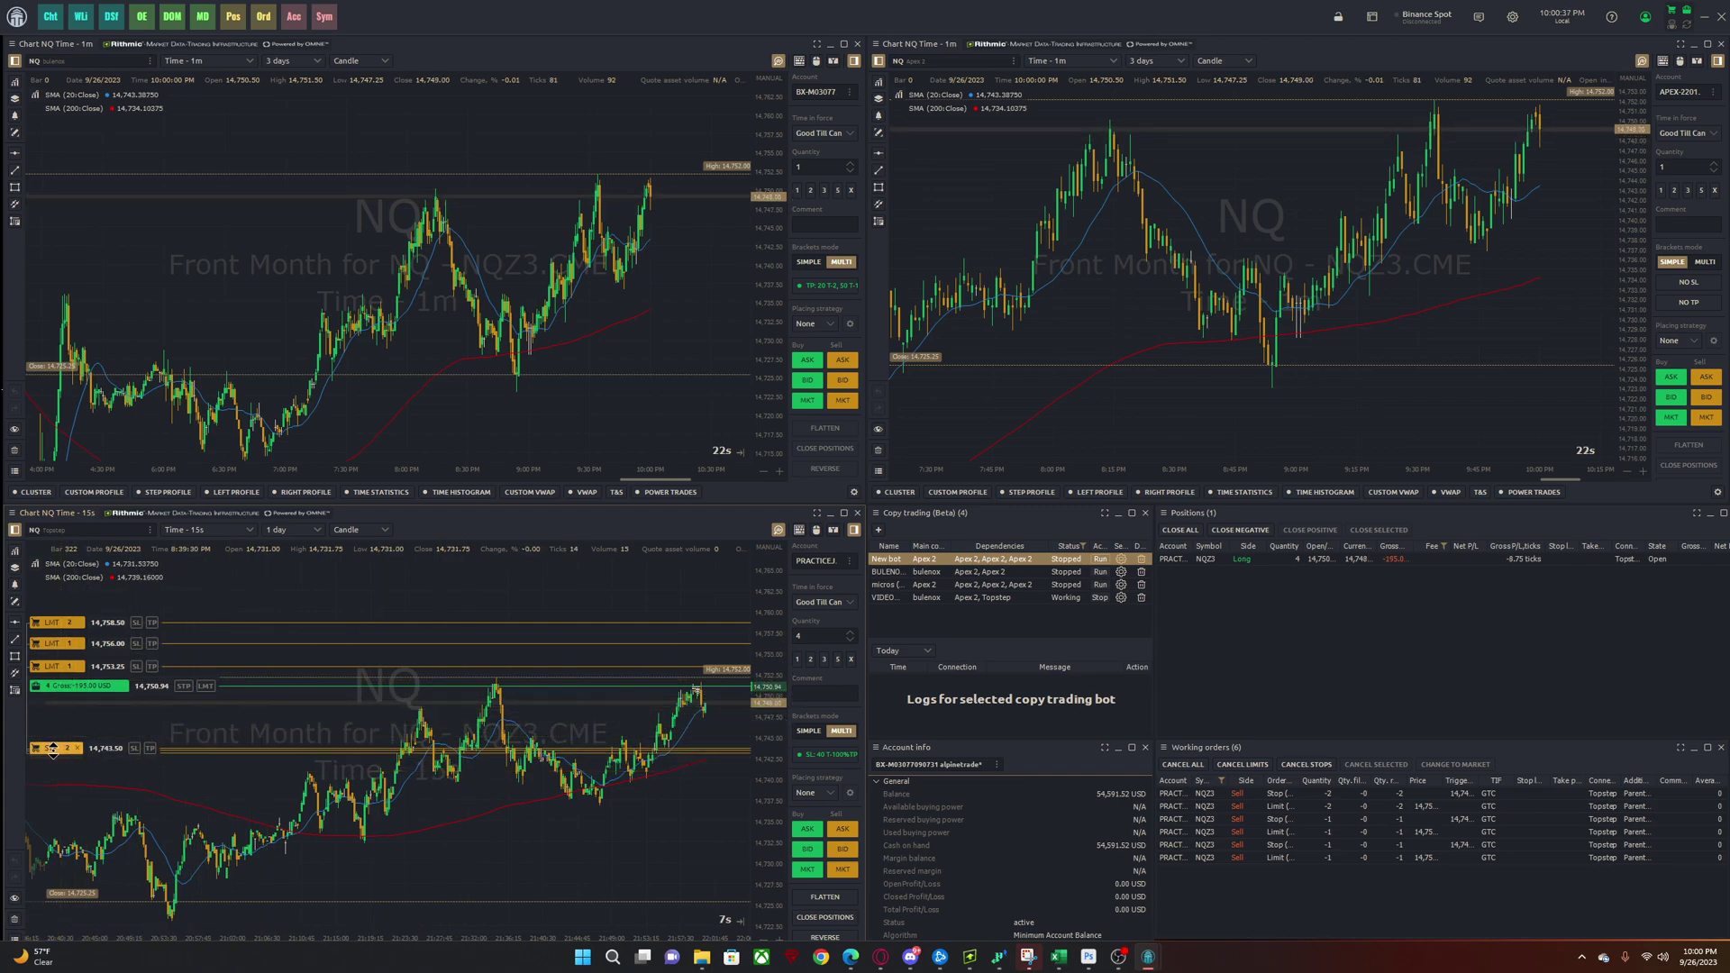
mouse_move(54, 748)
mouse_down()
mouse_move(54, 792)
mouse_move(46, 744)
mouse_up()
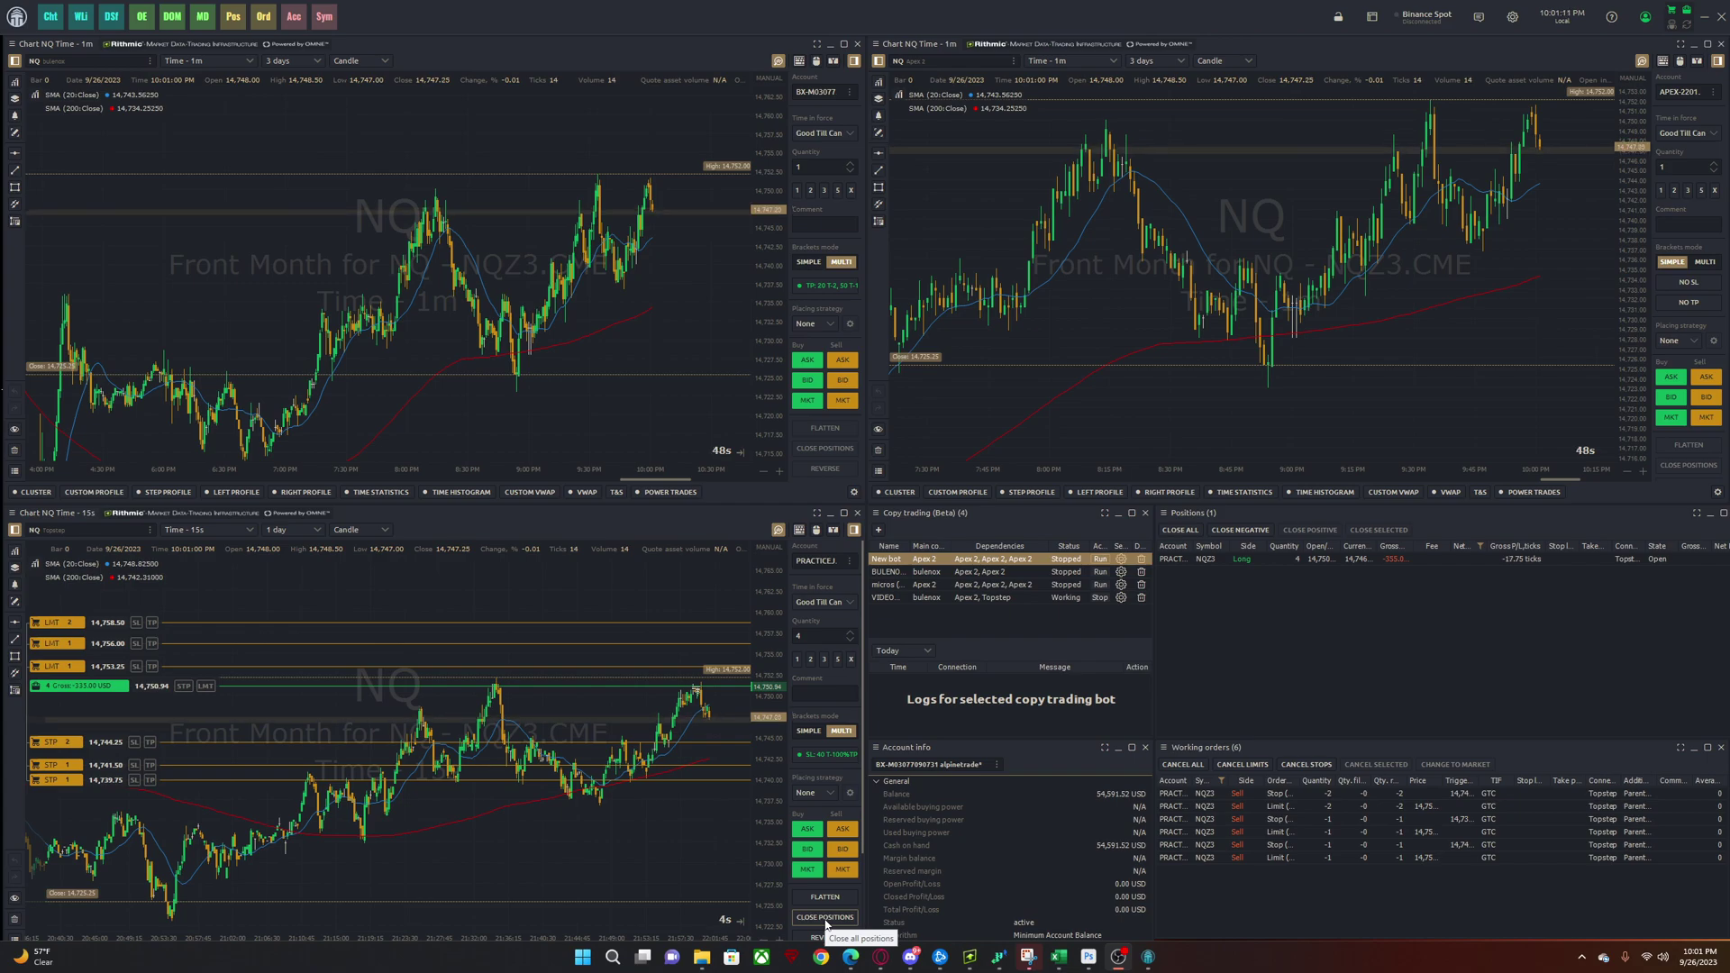
- Flatten the long NQZ3 position, cancelling all its working orders, and check Working orders
click(826, 897)
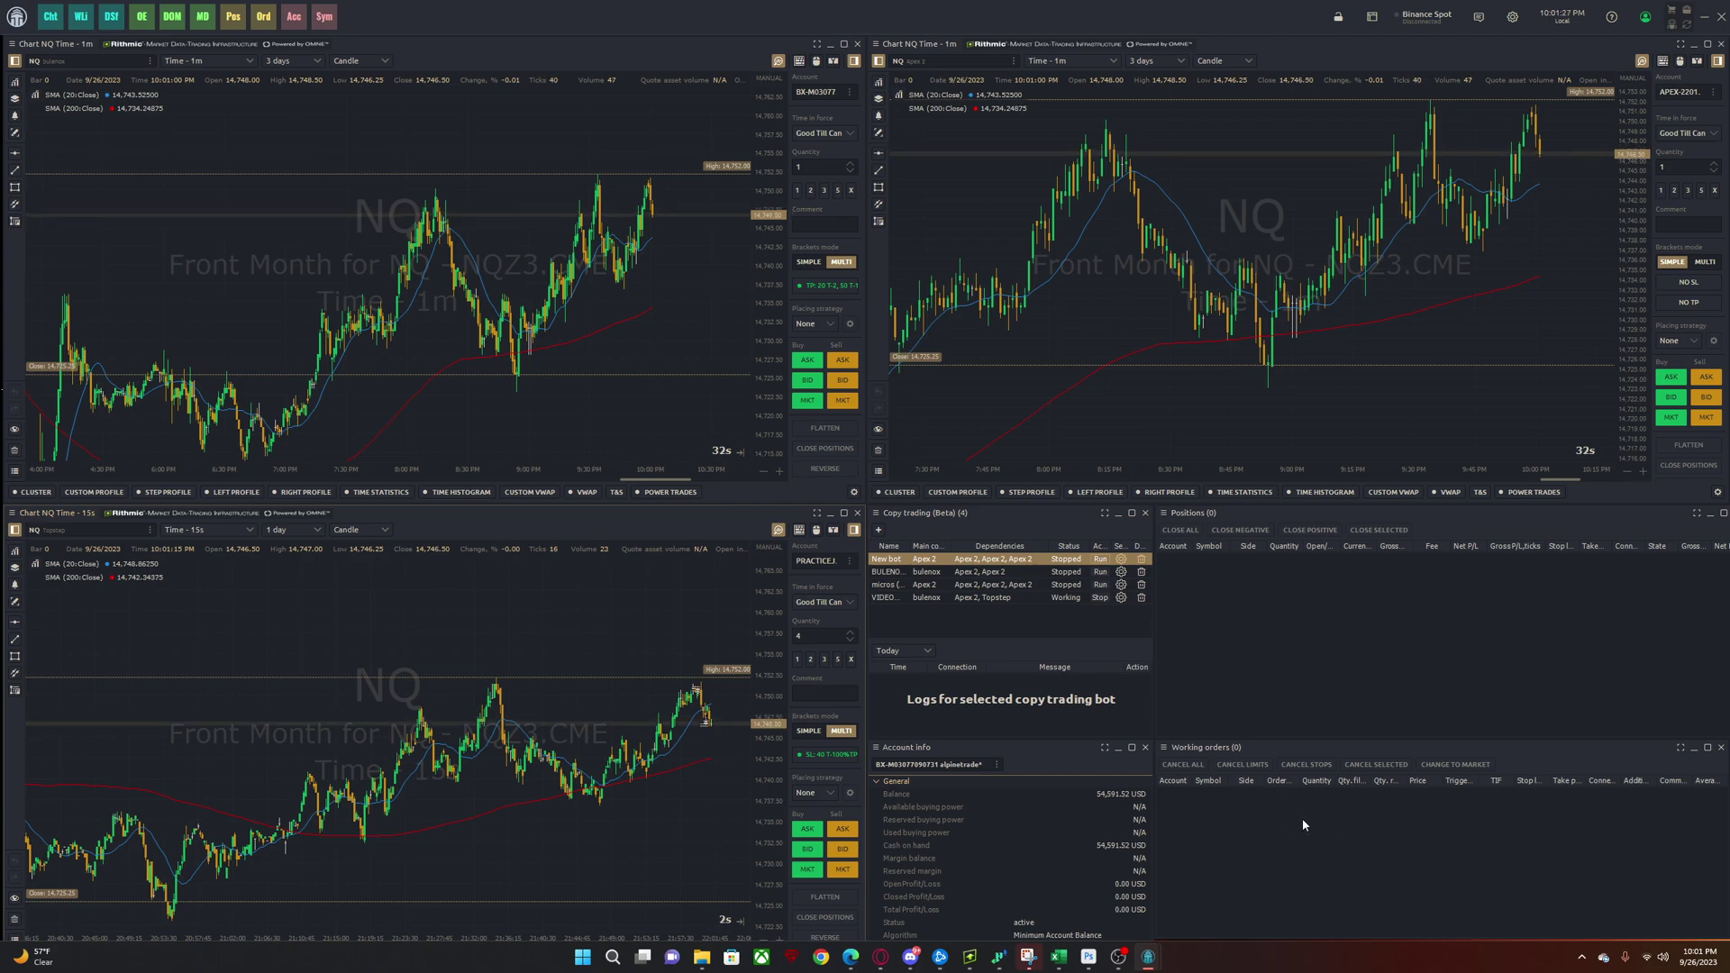
click(1226, 818)
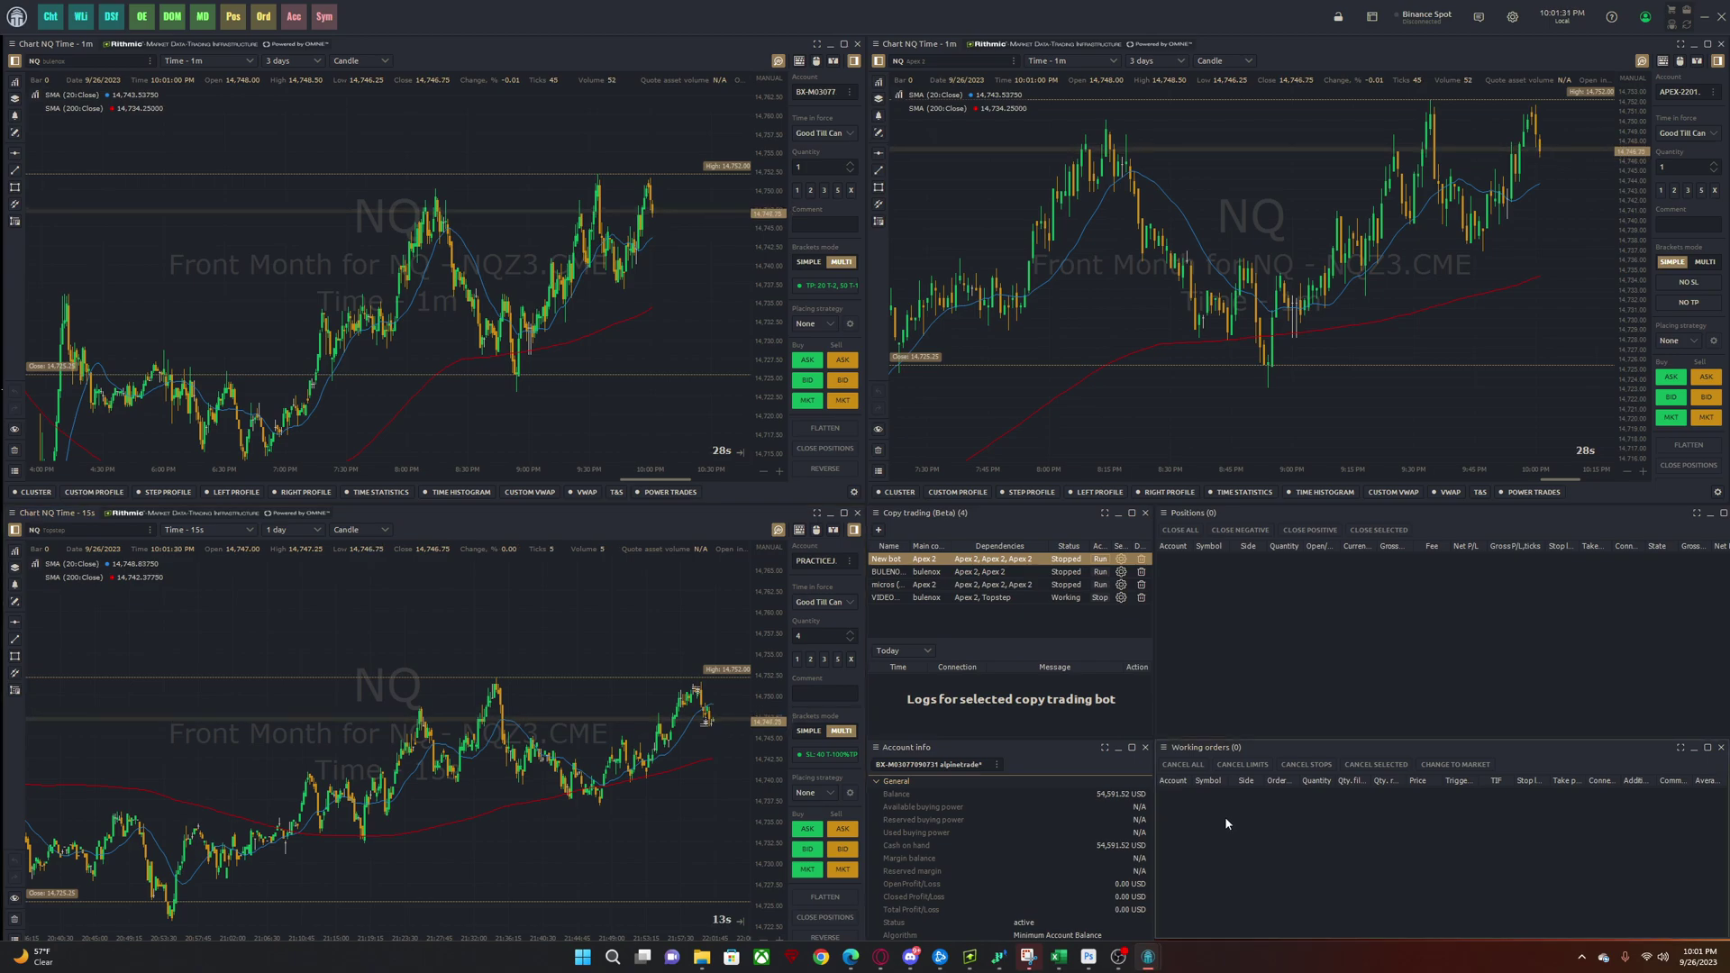
click(1374, 16)
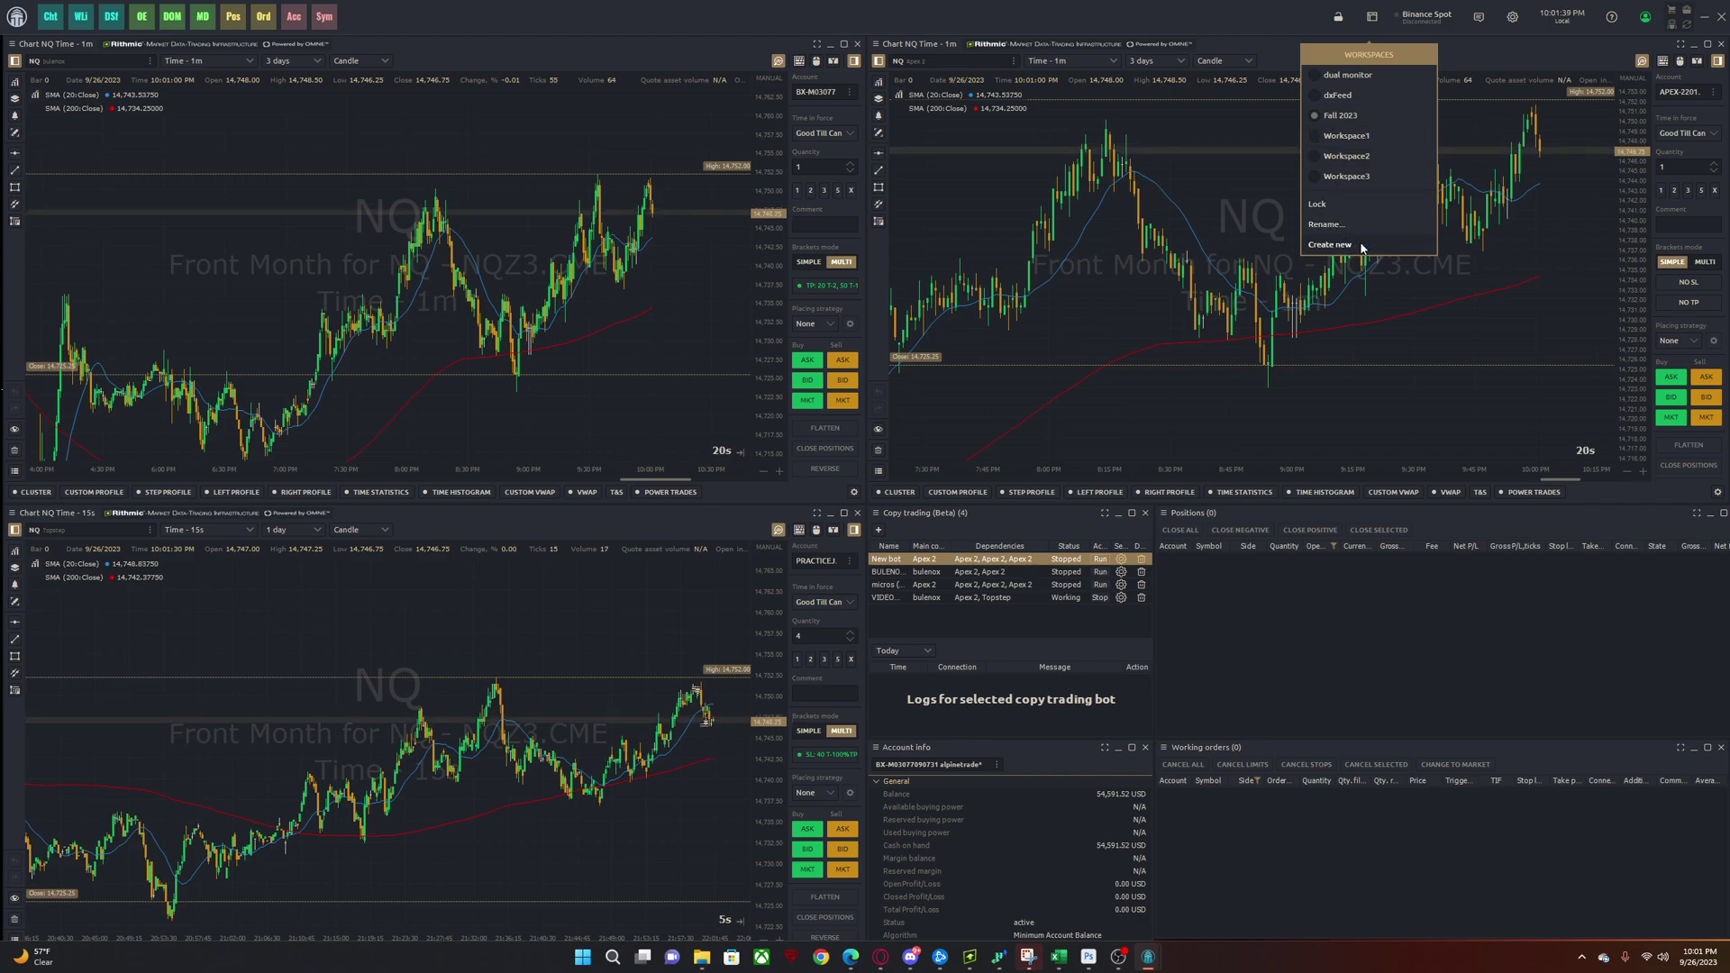
click(1301, 621)
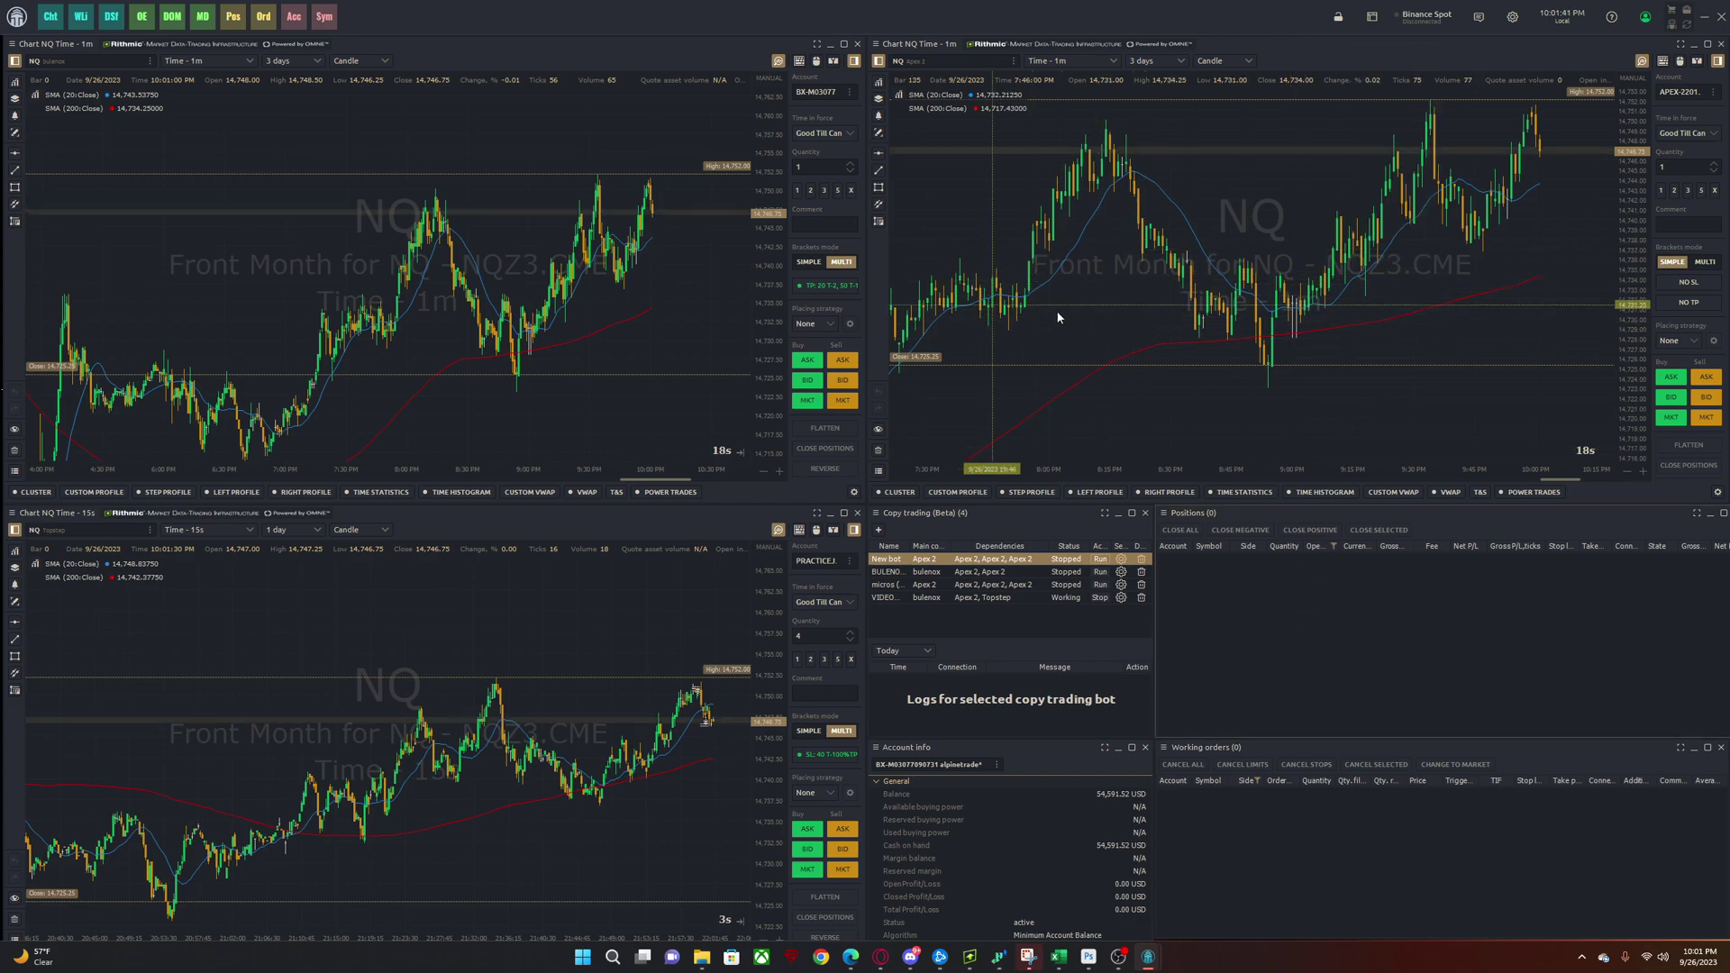